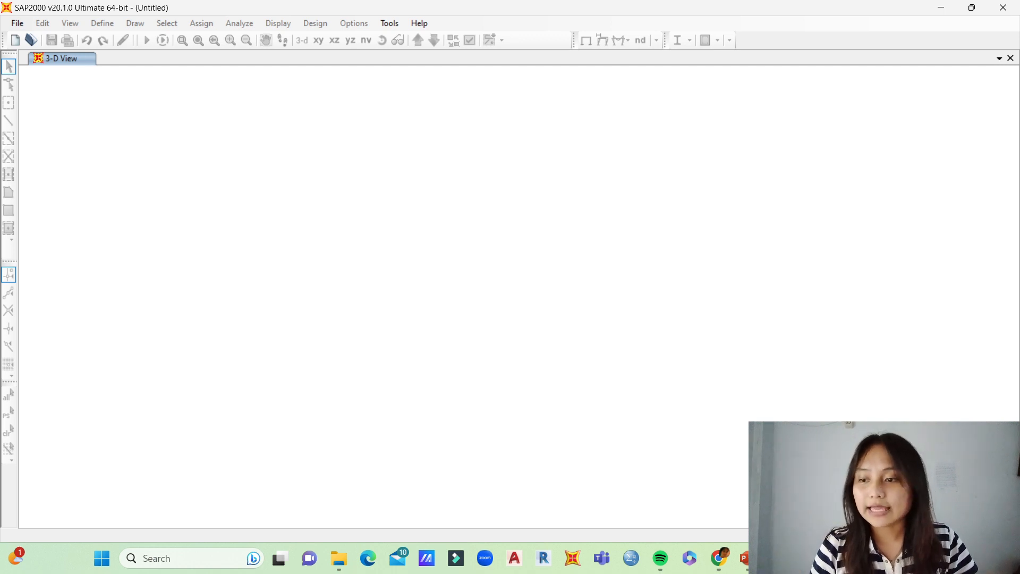
Step: Start a new model in Kgf, m, C units from the 3D Frames template
click(18, 23)
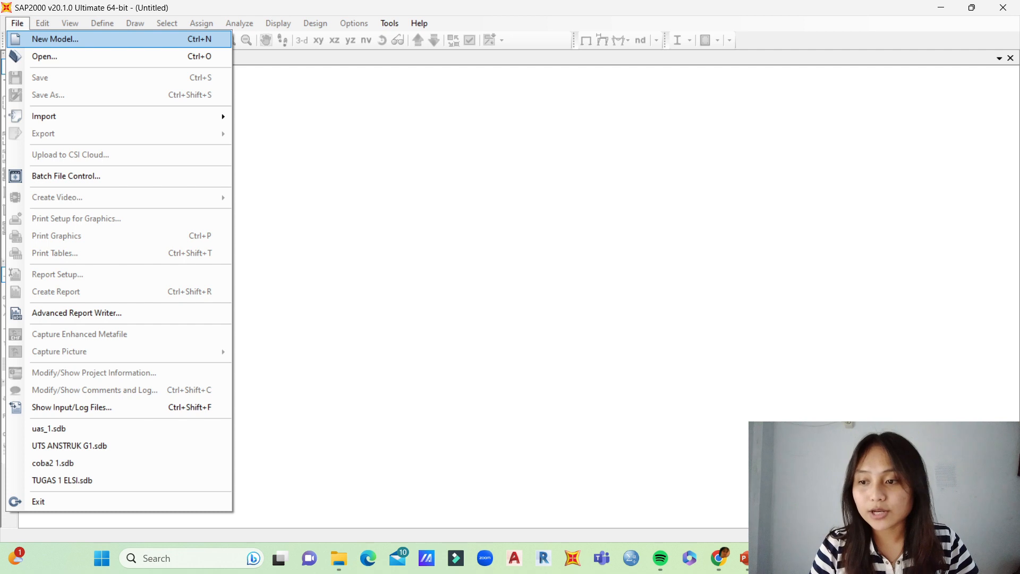
click(55, 39)
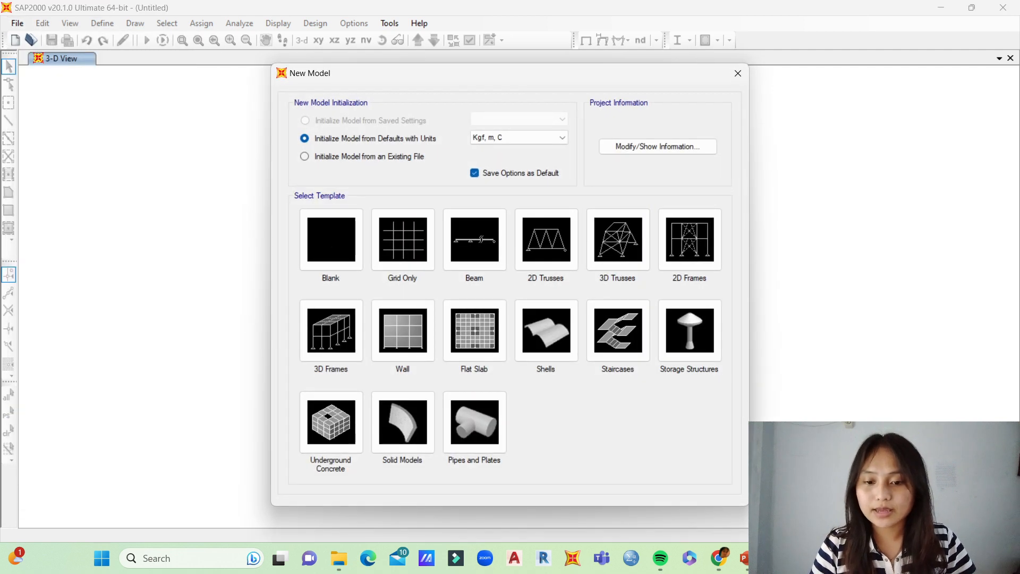
click(561, 138)
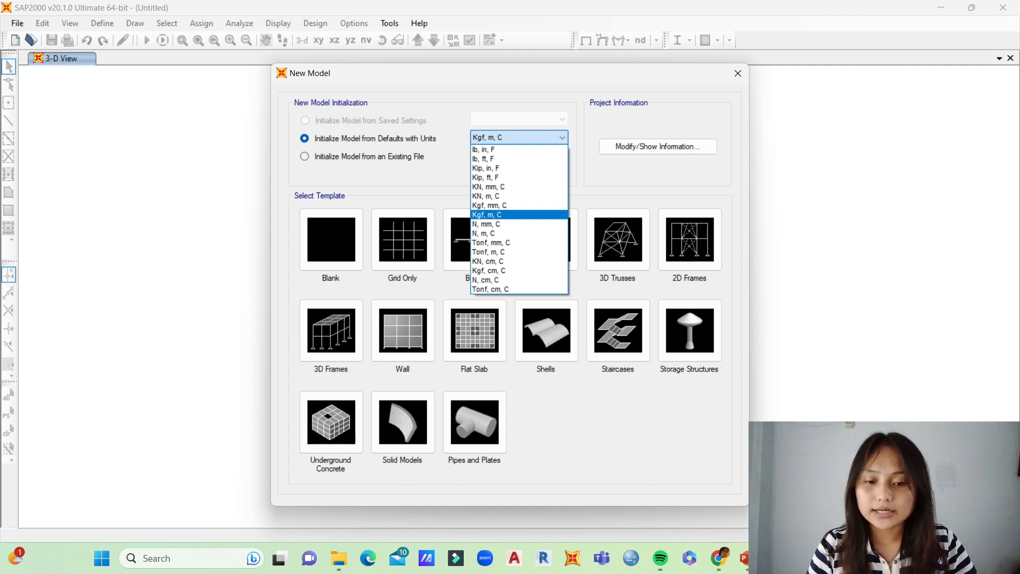
click(519, 138)
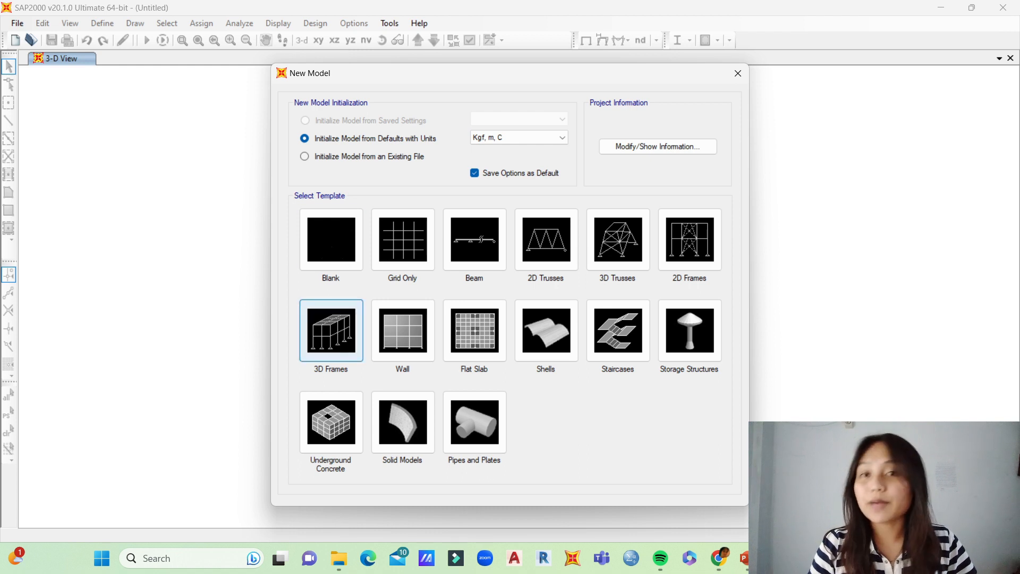
click(331, 330)
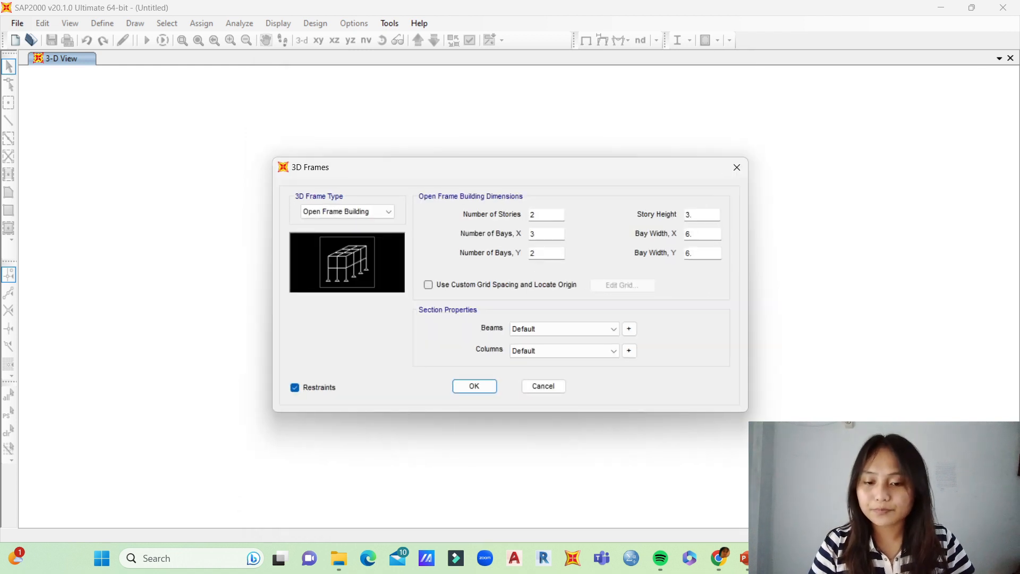
Step: Set the open frame building to 10 stories, 3 bays in X and 5 bays in Y
double_click(533, 215)
key(BackSpace)
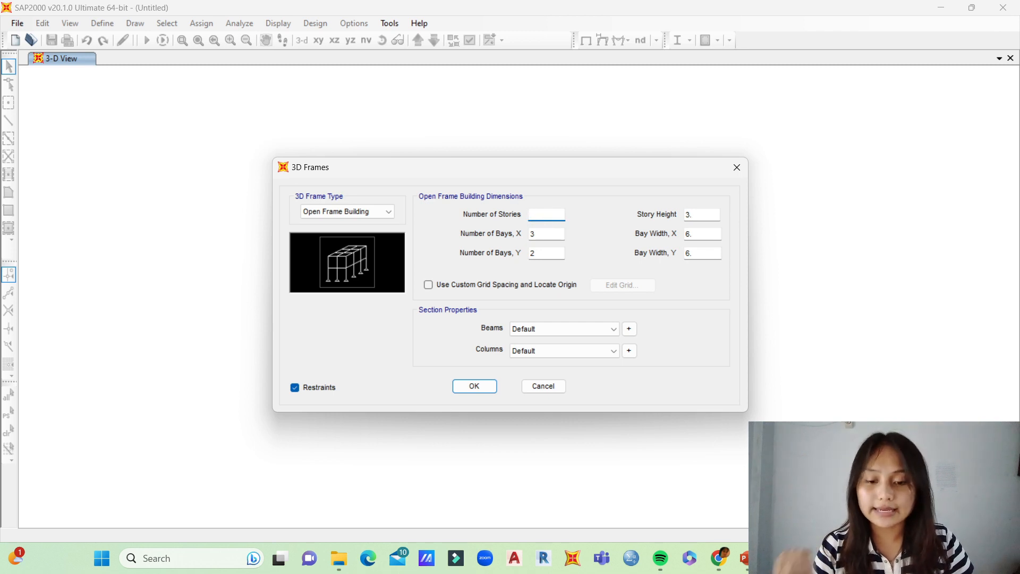
text(10)
key(Tab)
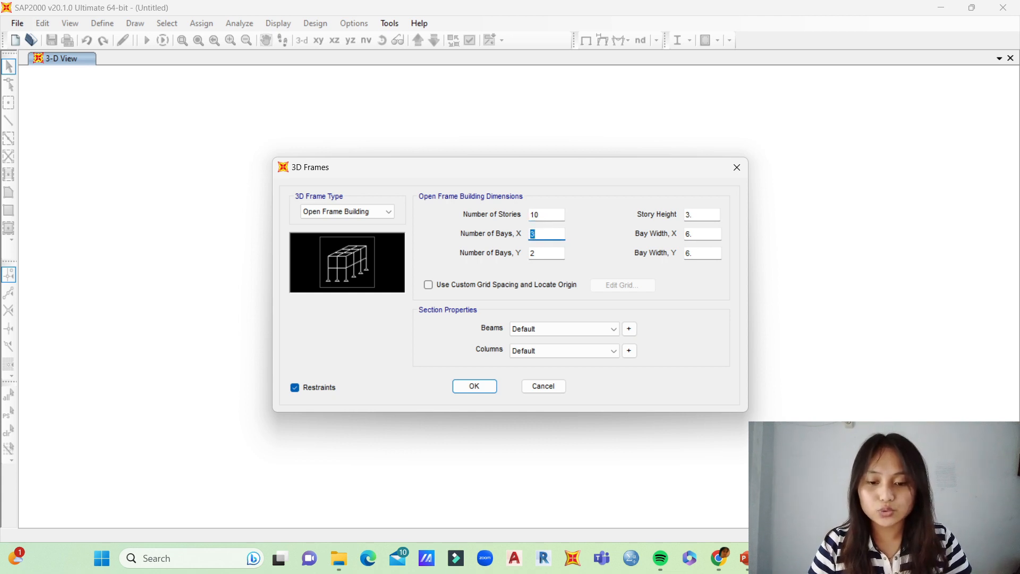
text(3)
key(Tab)
key(BackSpace)
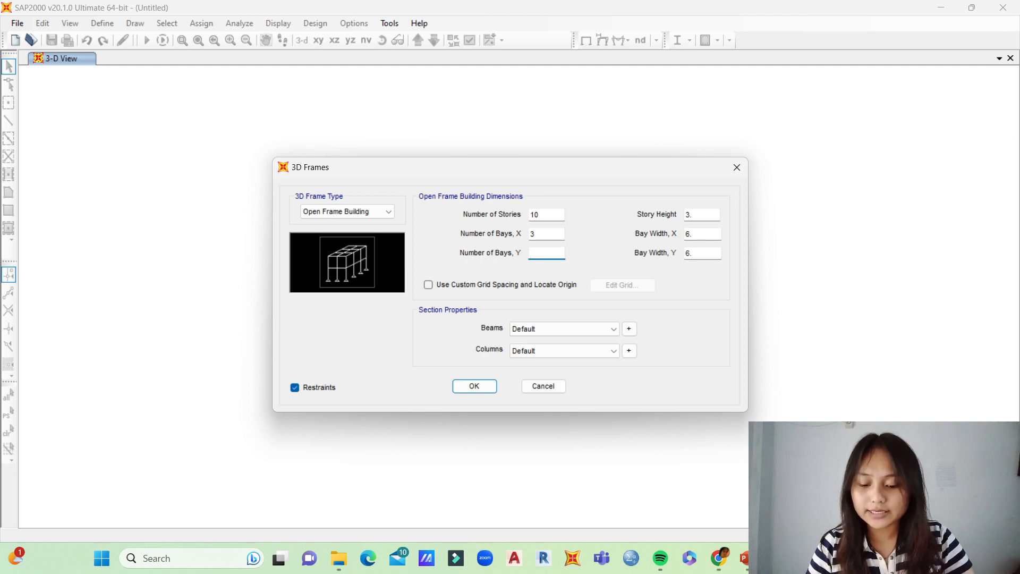
text(5)
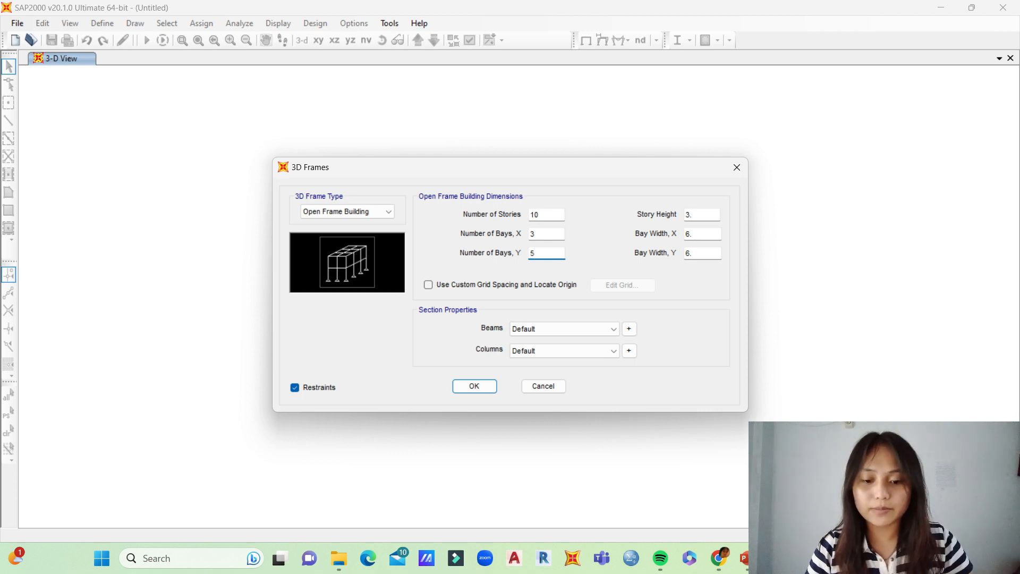
Step: Set the story height to 4 m and the bay widths to 7 m in X and 5 m in Y
key(Tab)
key(BackSpace)
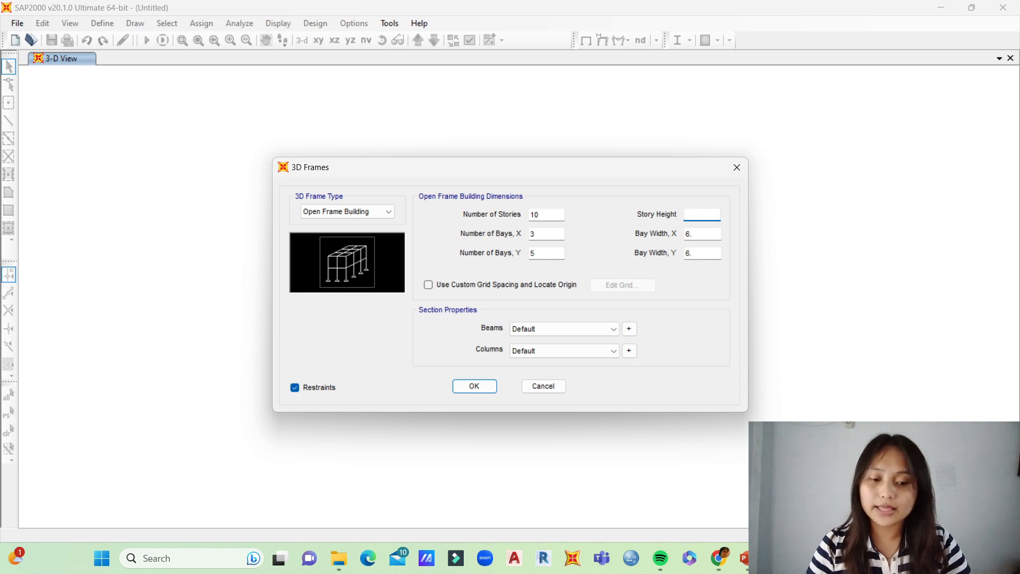
text(4)
key(Tab)
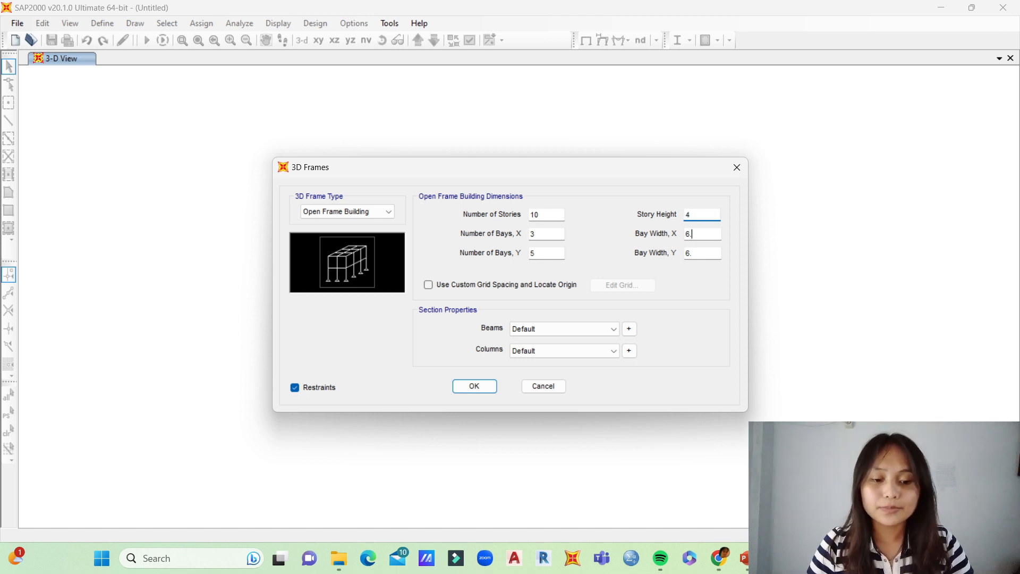
key(BackSpace)
key(BackSpace)
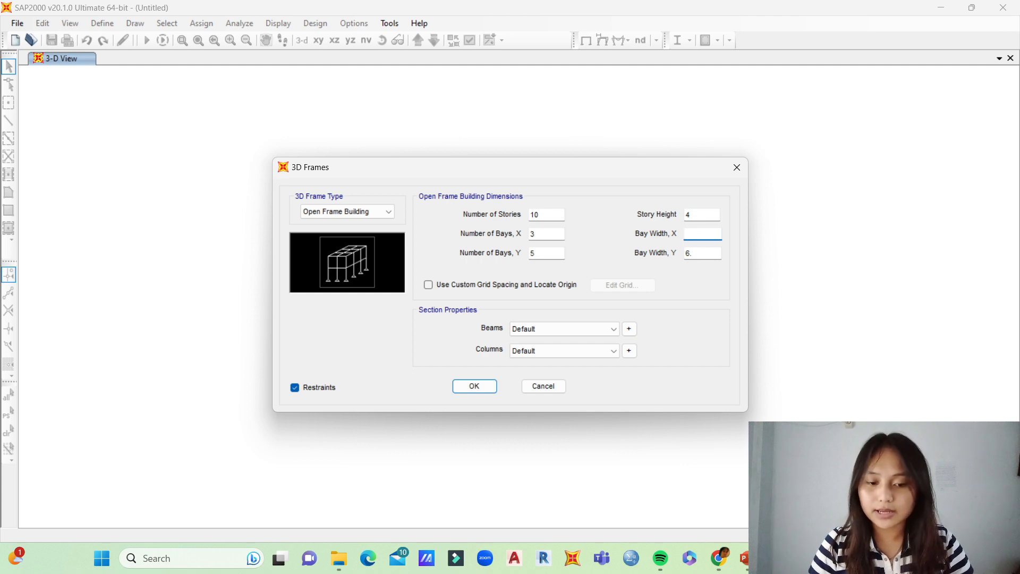
text(7)
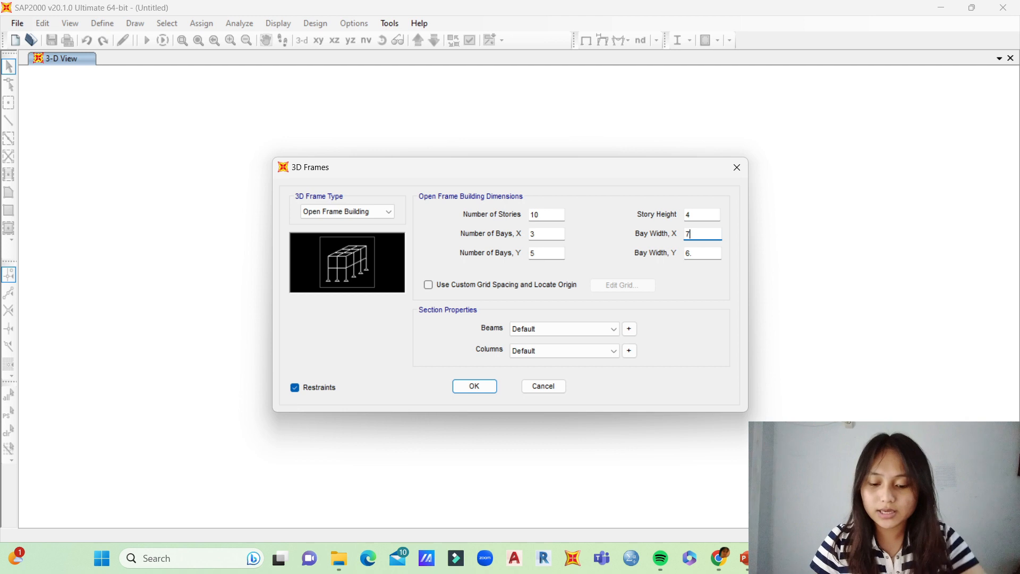
key(Tab)
key(BackSpace)
key(BackSpace)
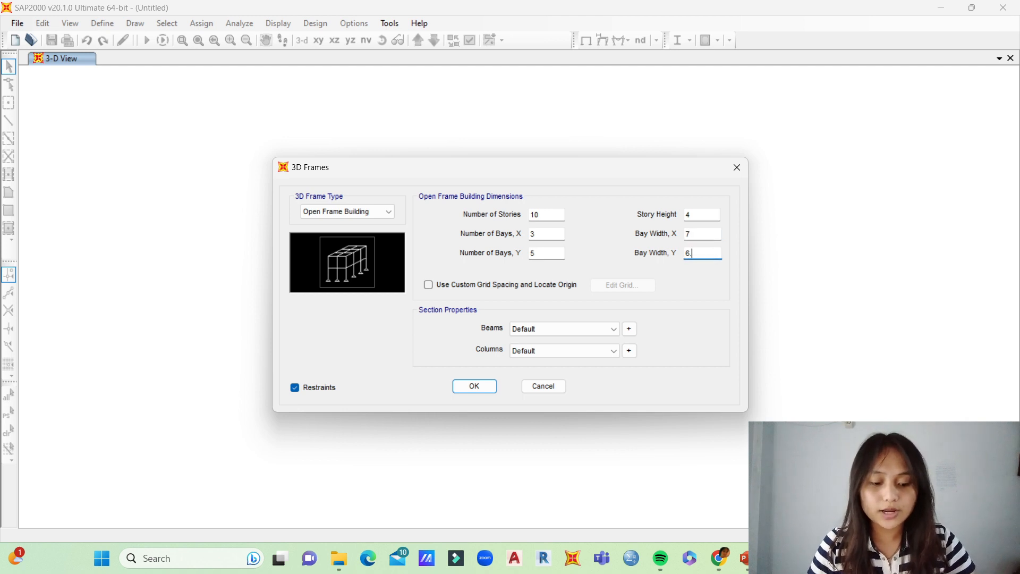
text(5)
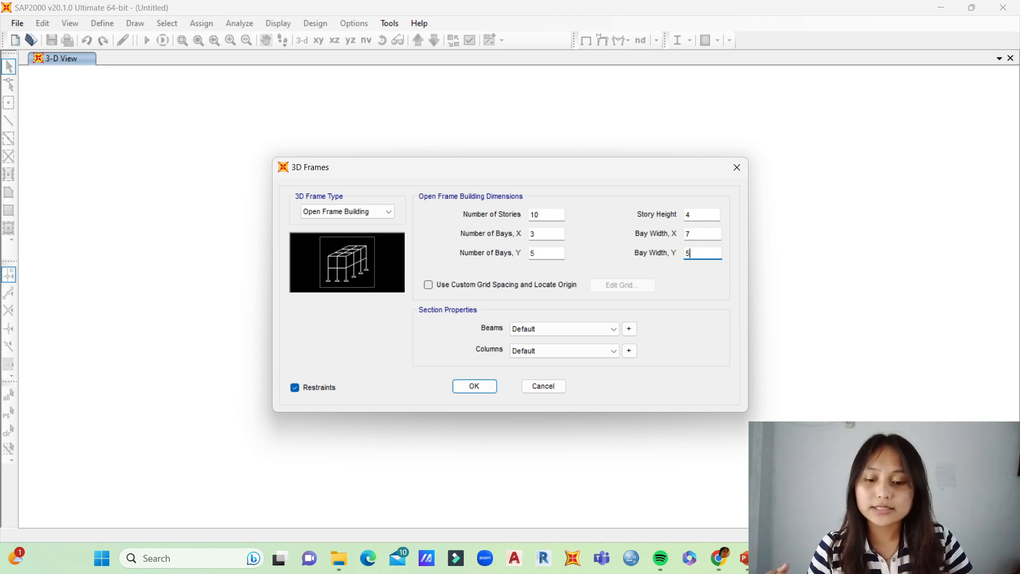
Step: Generate the open frame building with uniform bays, leaving custom grid spacing off
click(428, 285)
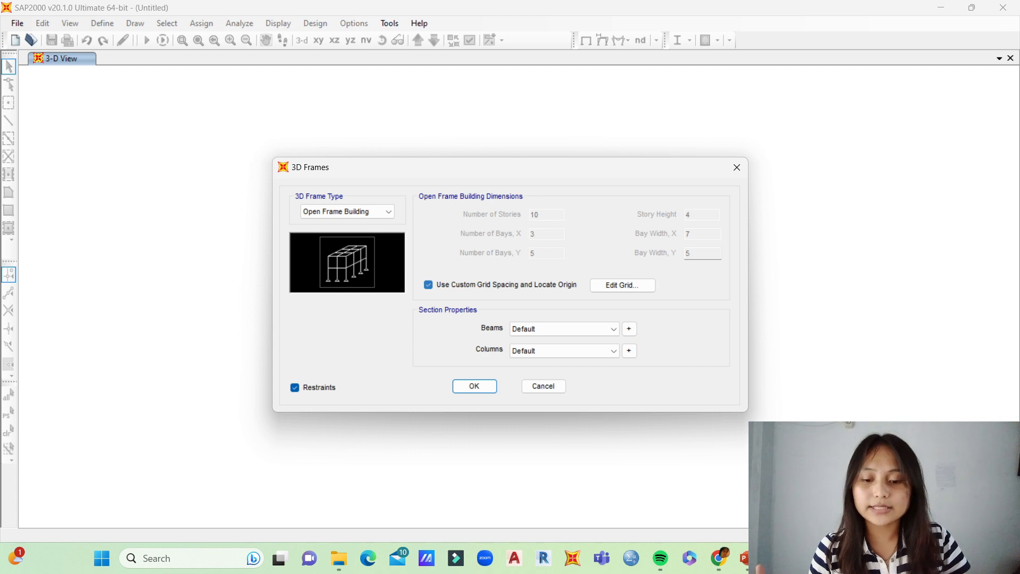
click(428, 285)
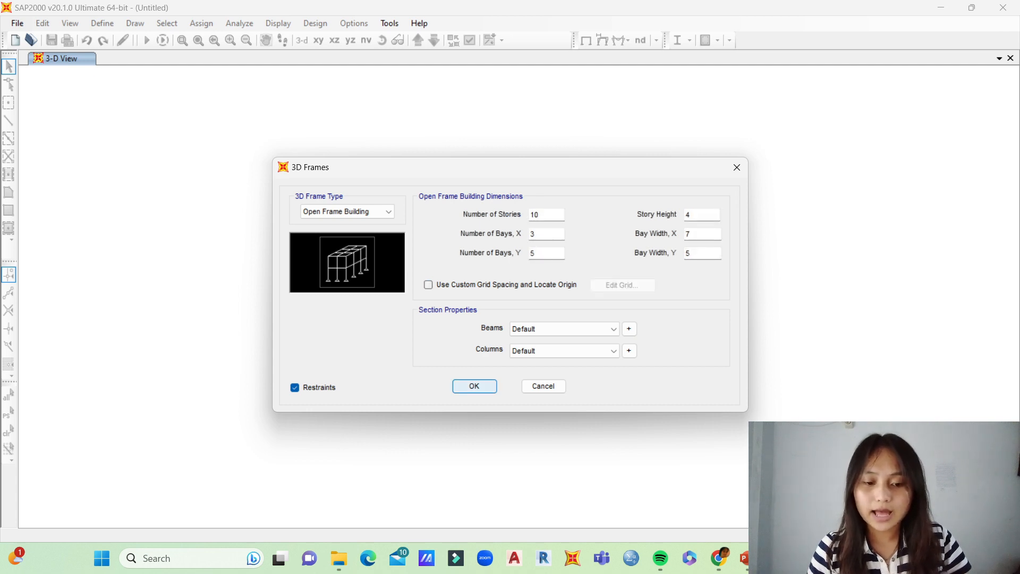
click(474, 386)
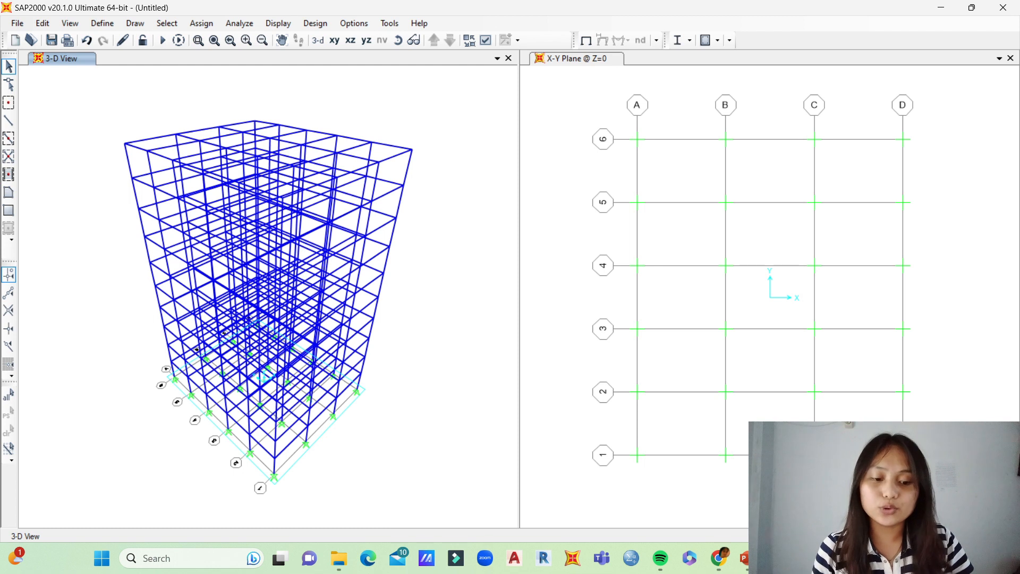
Step: Assign fixed restraints, with all translations and rotations restrained, to all base joints in the X-Y plane at Z=0
drag(619, 118, 914, 477)
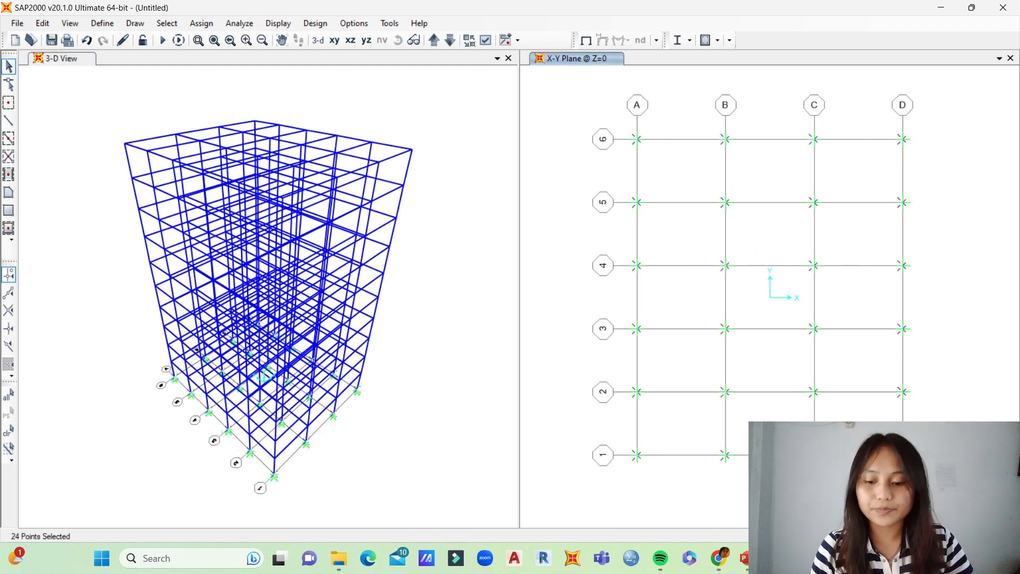
click(201, 23)
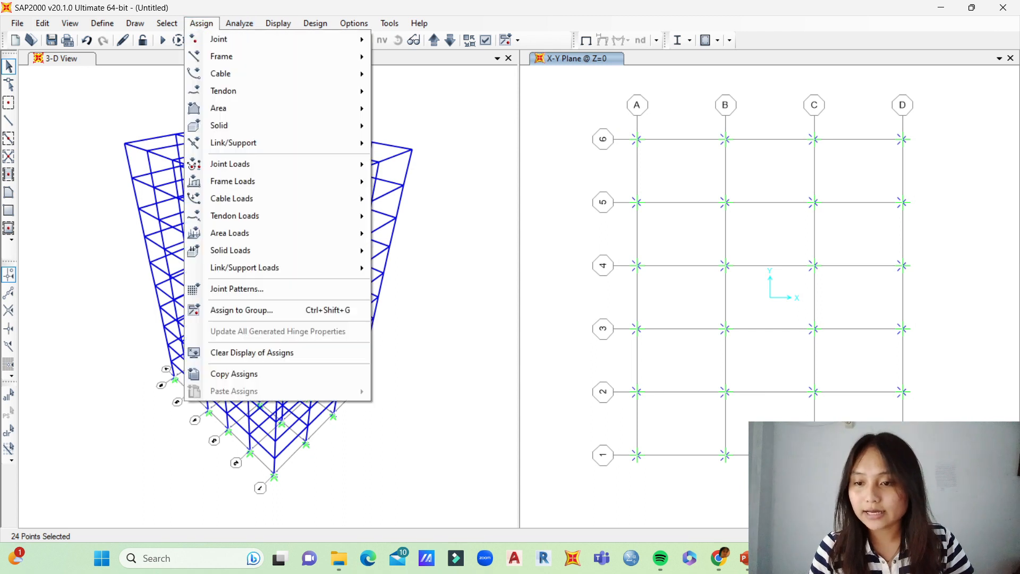
mouse_move(239, 39)
click(417, 41)
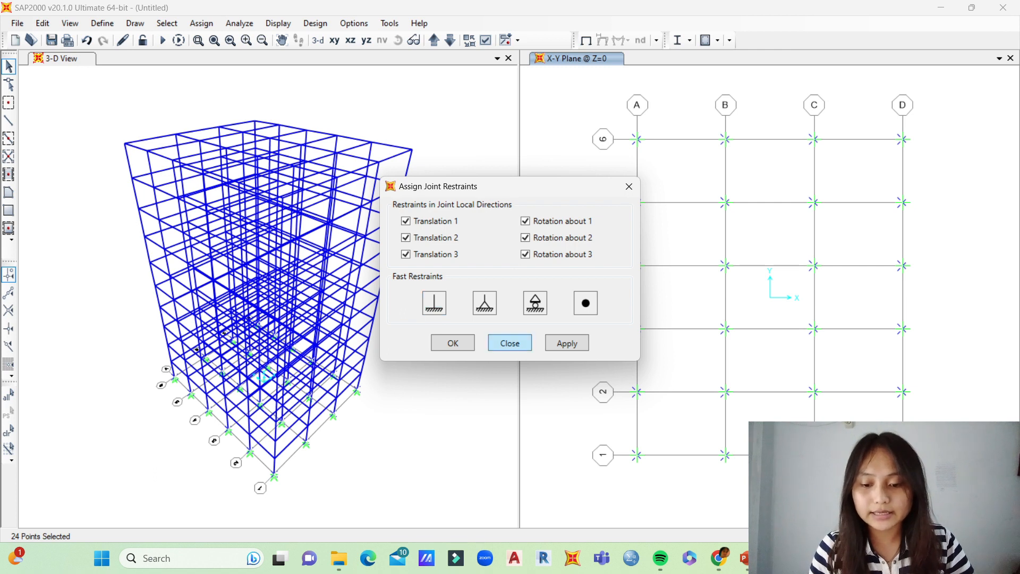
click(567, 342)
click(509, 343)
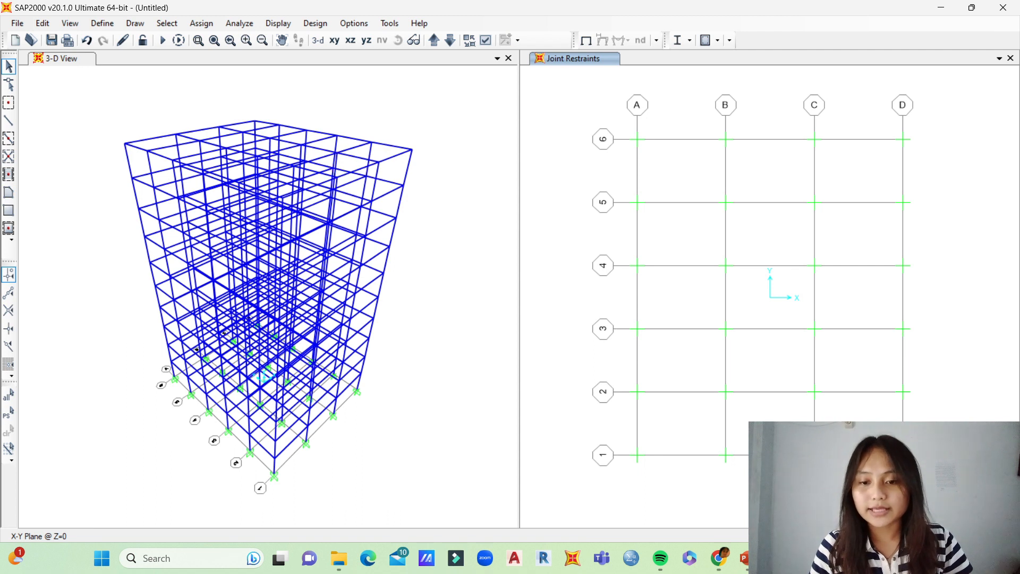
Step: Add a new United States concrete material with the Customary standard and grade f'c 4000 psi
click(62, 59)
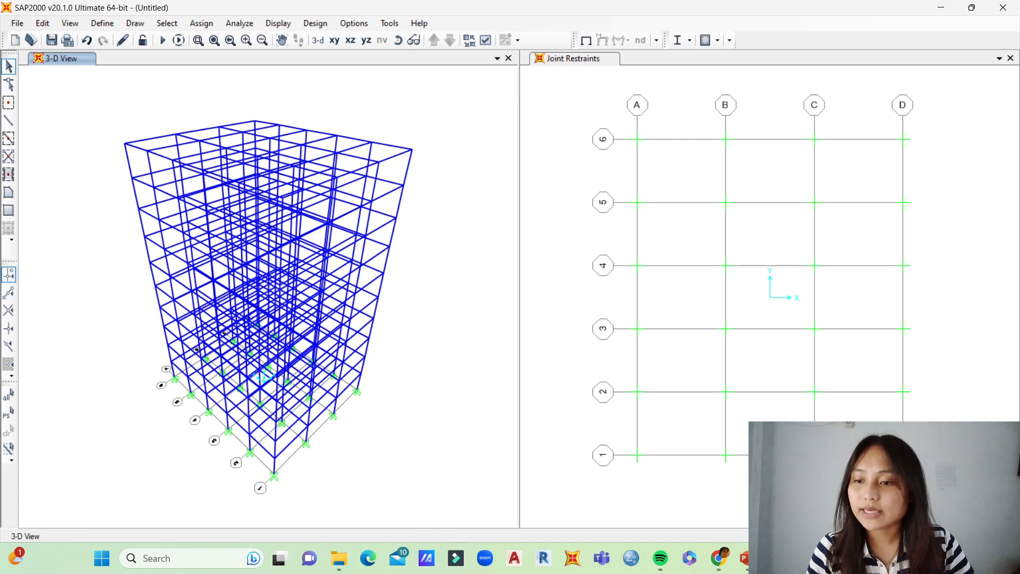
click(102, 23)
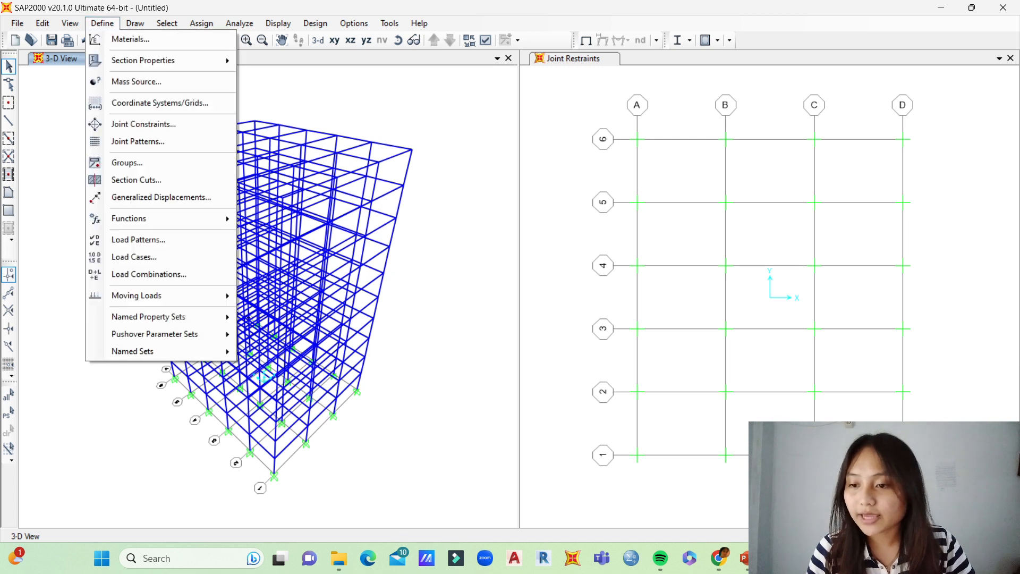
click(130, 38)
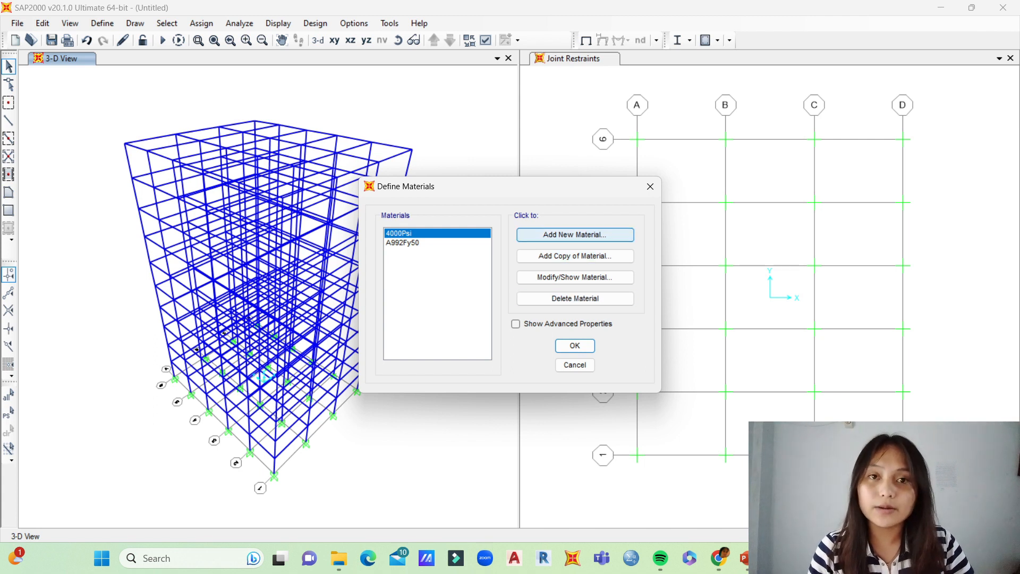
click(574, 234)
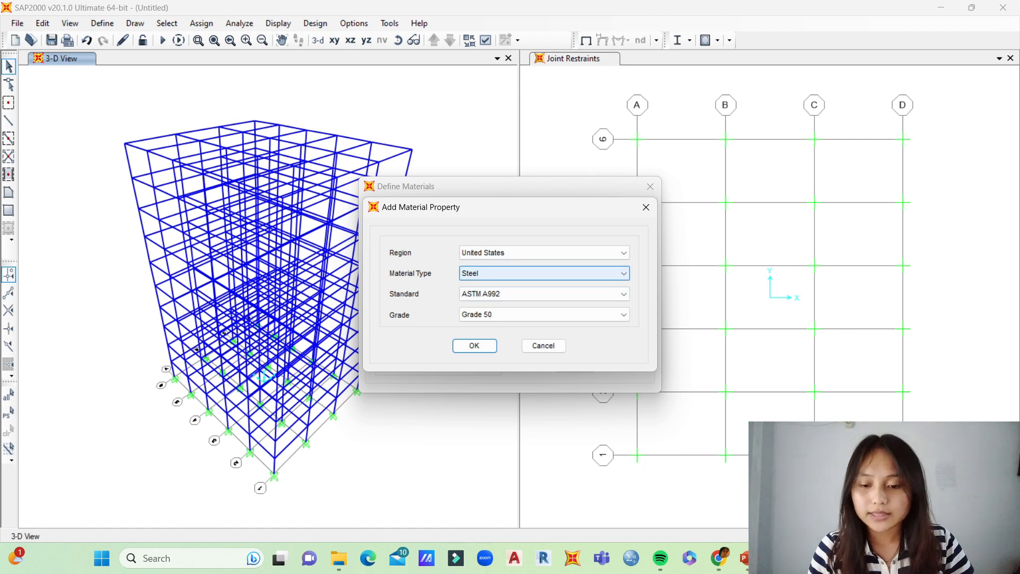
click(542, 273)
click(478, 294)
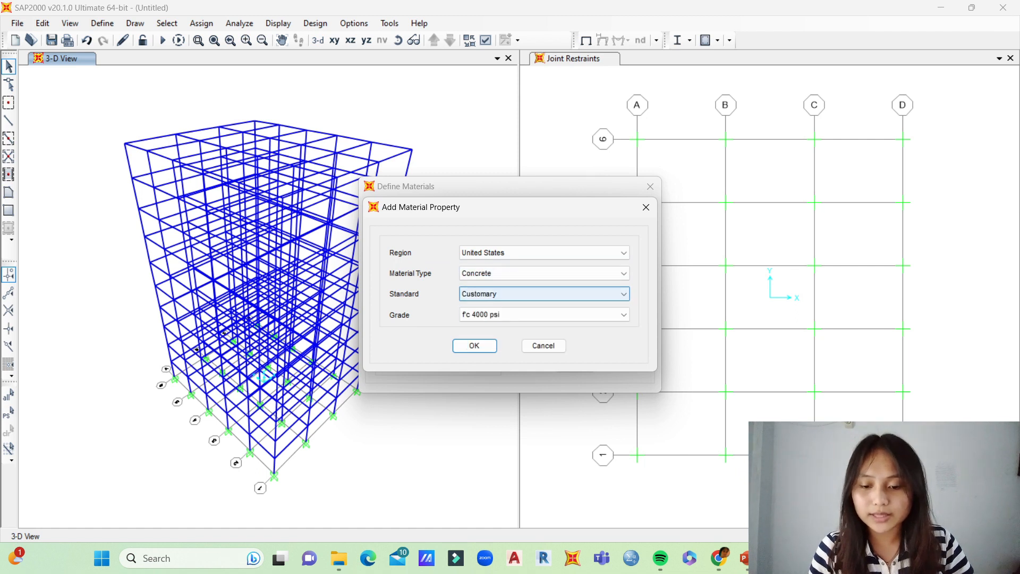
click(510, 295)
click(494, 316)
click(474, 345)
Step: Name the new concrete material Beton 30MPa
double_click(535, 122)
key(BackSpace)
text(Bet)
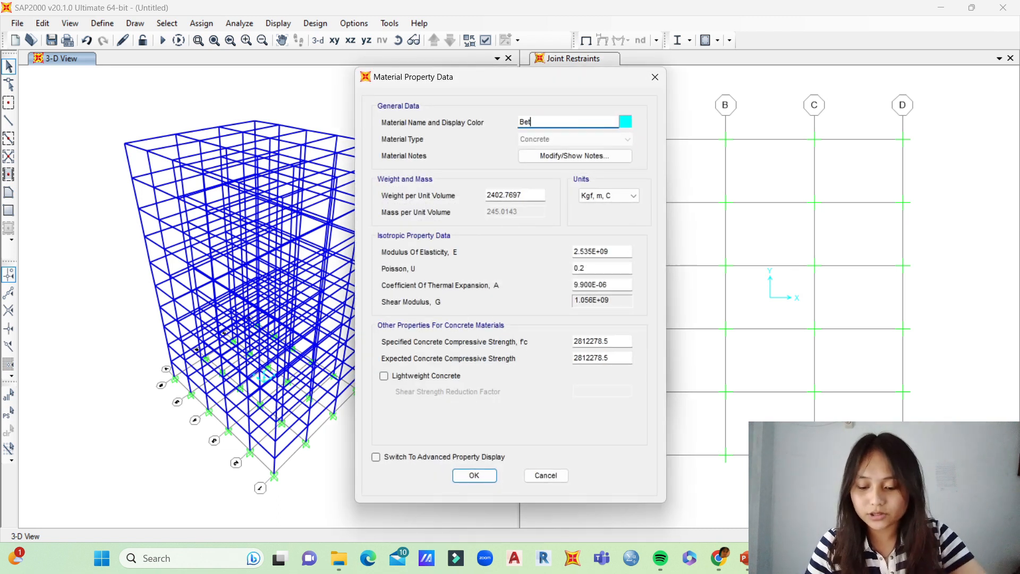
text(on 30MPa)
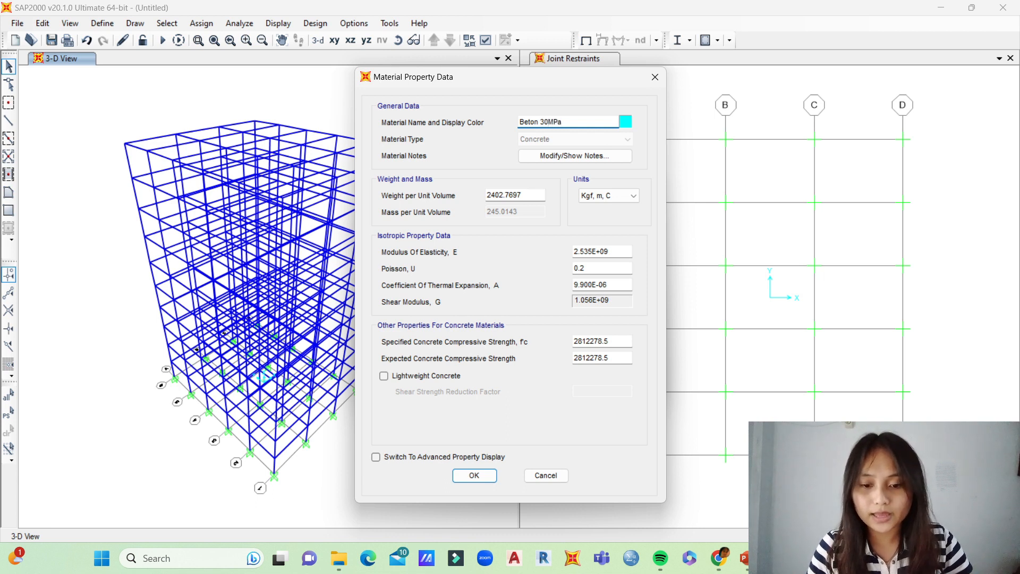
Step: Keep the material's units at Kgf, m, C and set its weight per unit volume to 2400
click(526, 195)
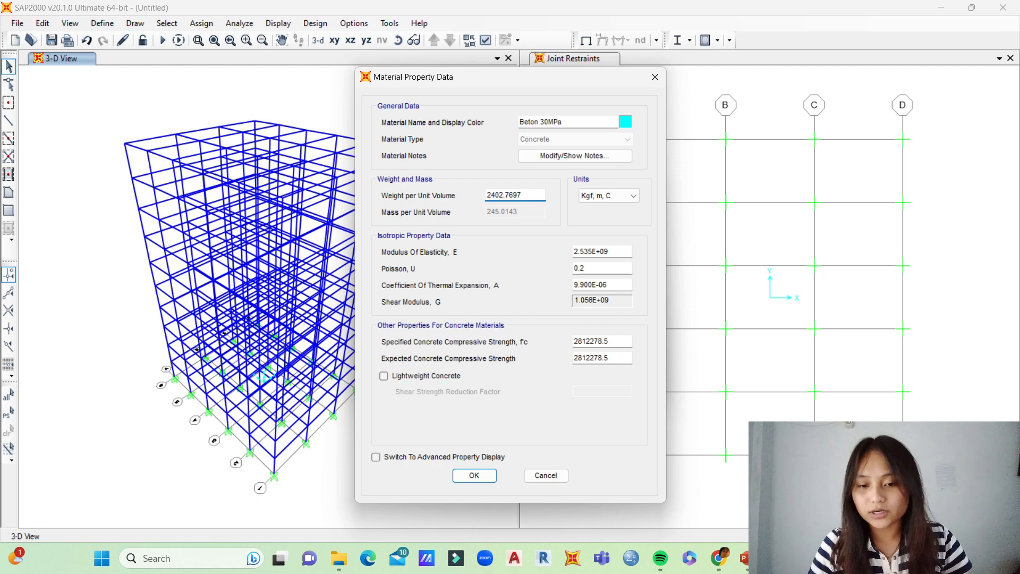
click(616, 196)
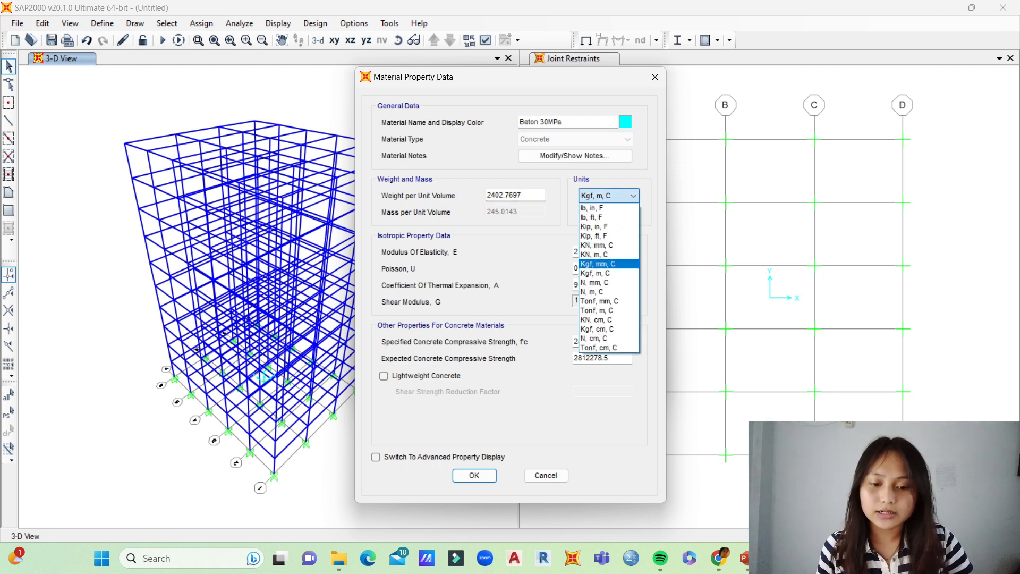
click(610, 196)
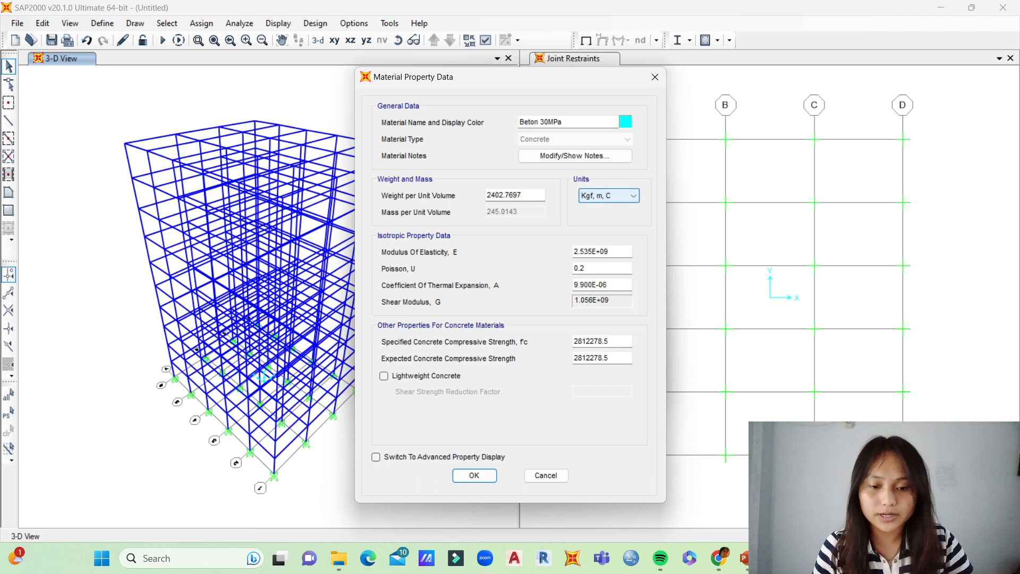
double_click(505, 195)
key(BackSpace)
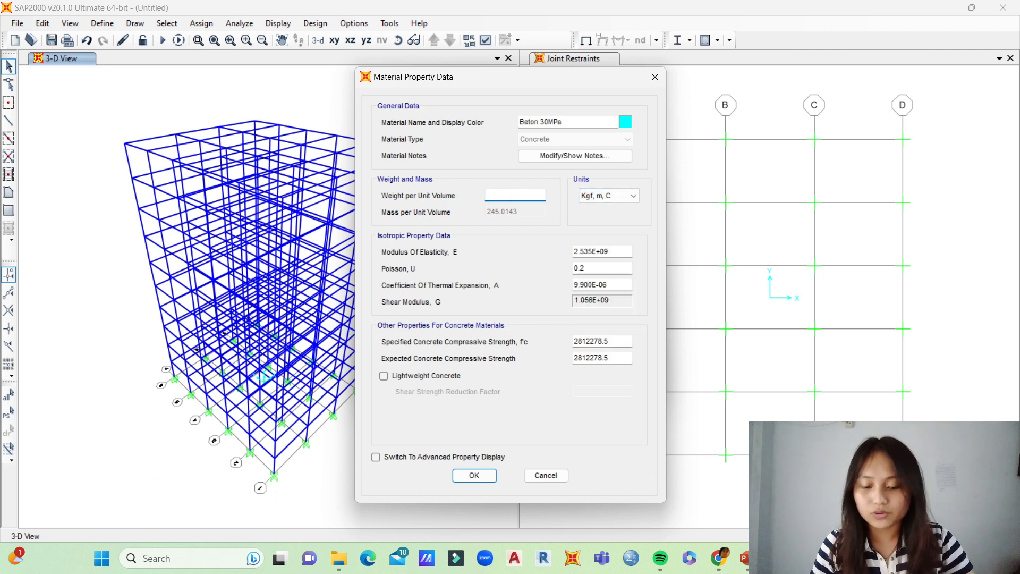
text(24)
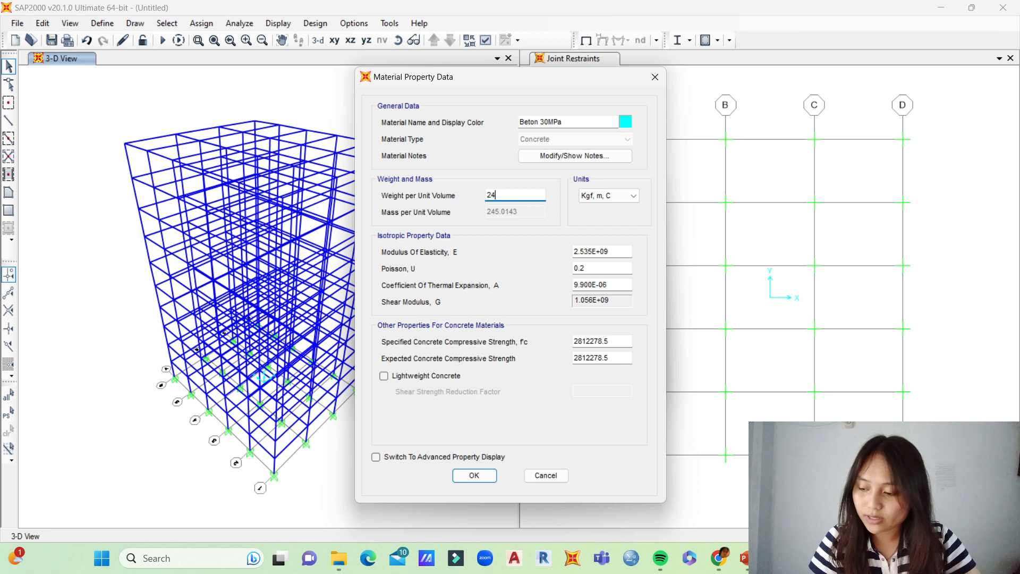
text(00)
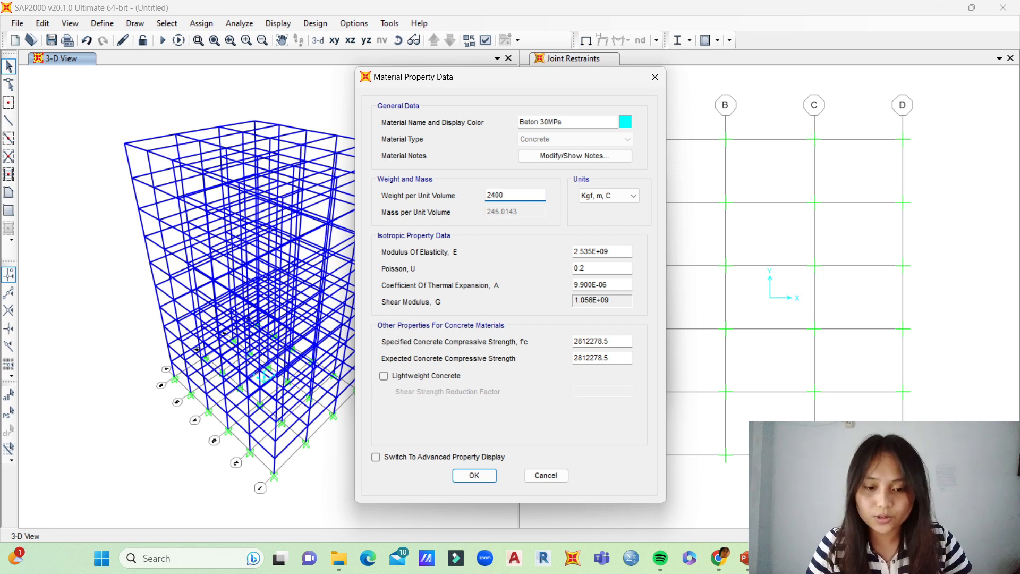
Step: Switch the Beton 30MPa material's units to N, mm, C and set its modulus of elasticity to 4700*SQR(30)
click(611, 252)
click(608, 195)
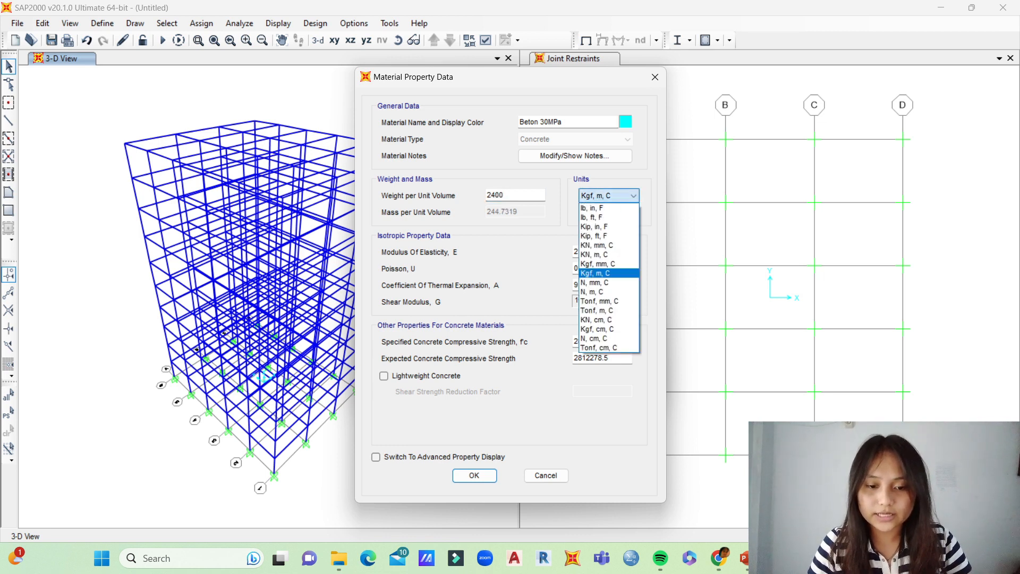
click(594, 282)
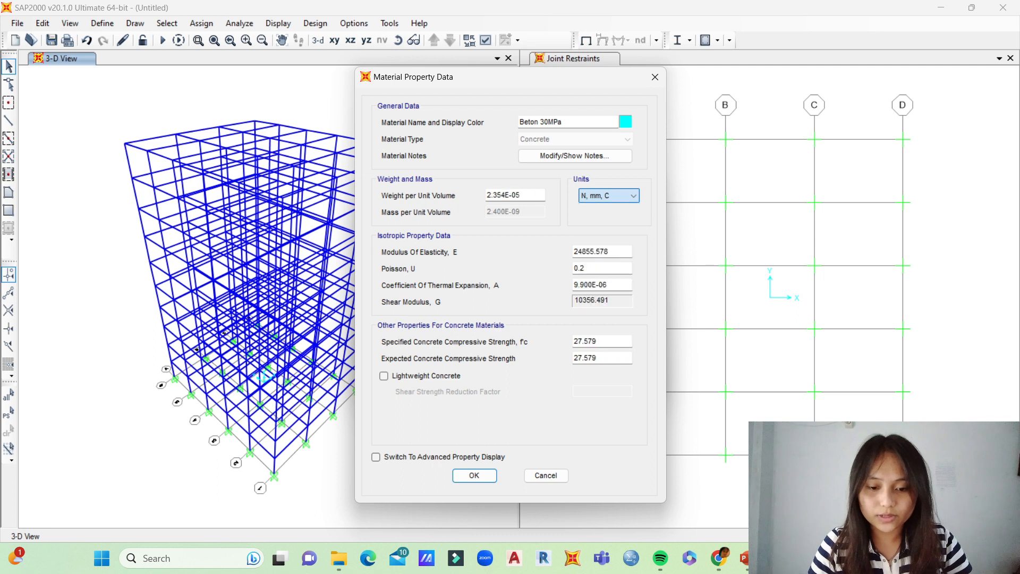
double_click(610, 251)
key(BackSpace)
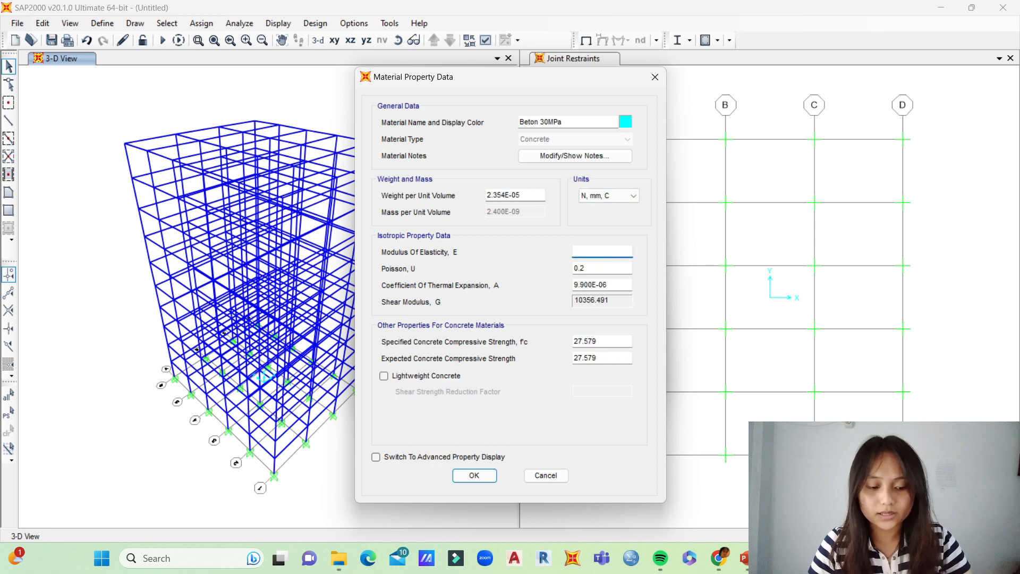
text(4700)
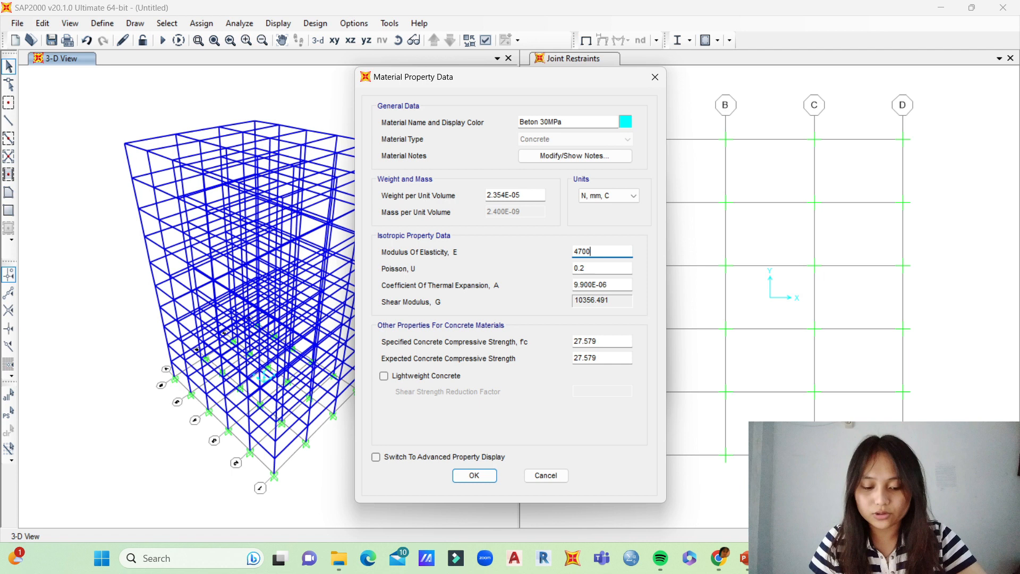
text(*)
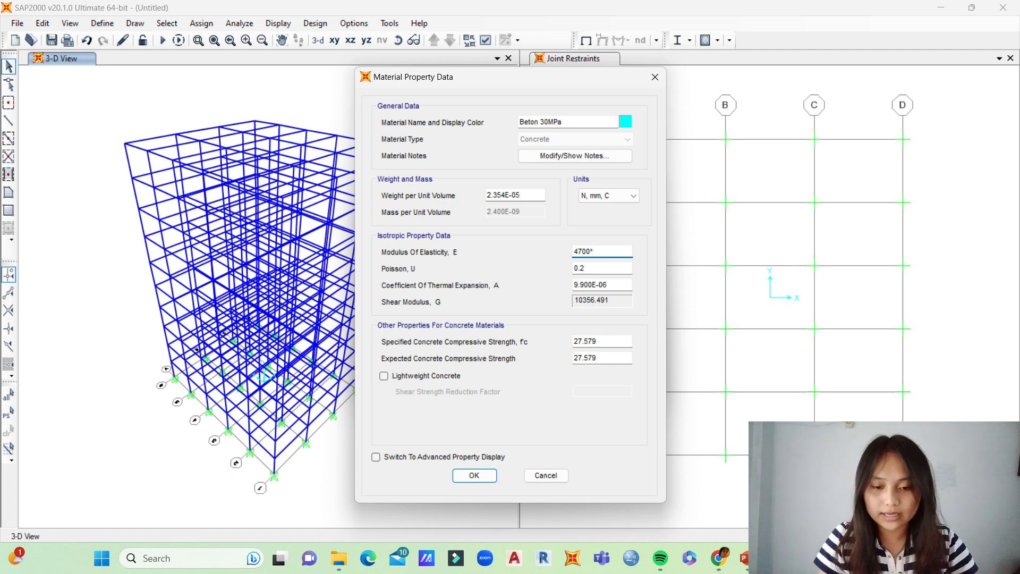
text(SQR)
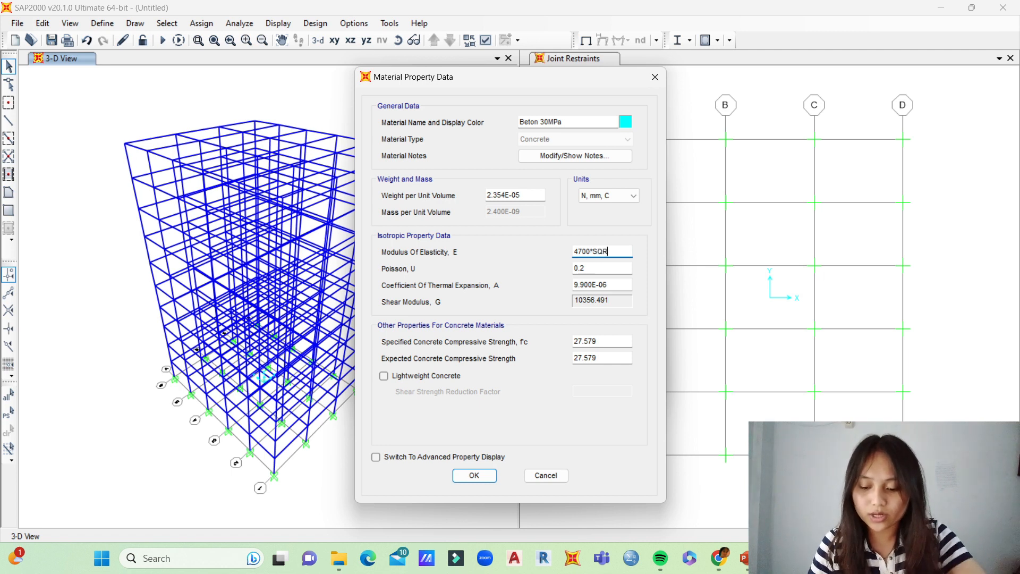
text((30)
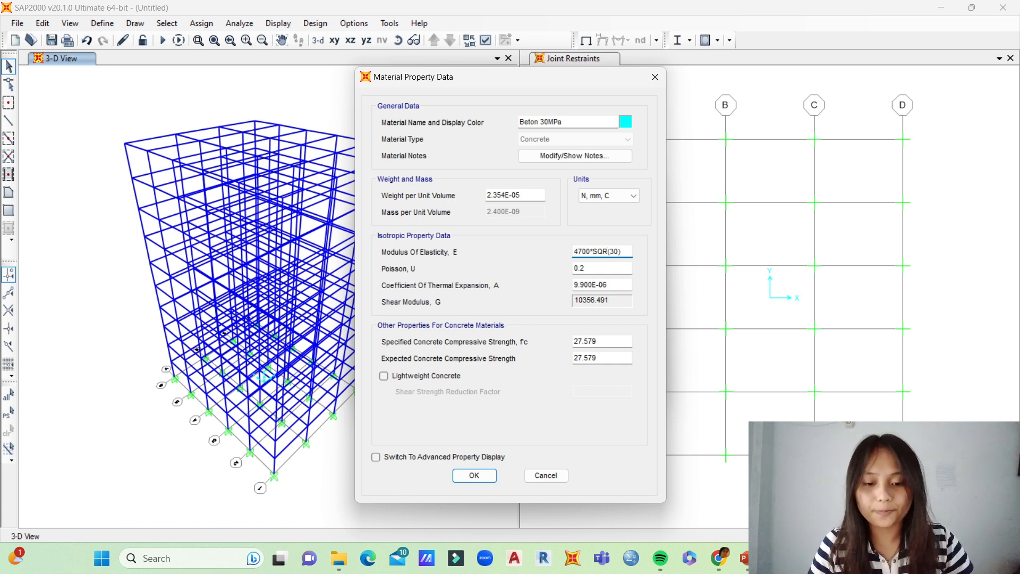
Step: Set the specified and expected concrete compressive strengths to 30 and accept the Beton 30MPa material
click(598, 341)
drag(598, 342, 573, 342)
key(BackSpace)
text(30)
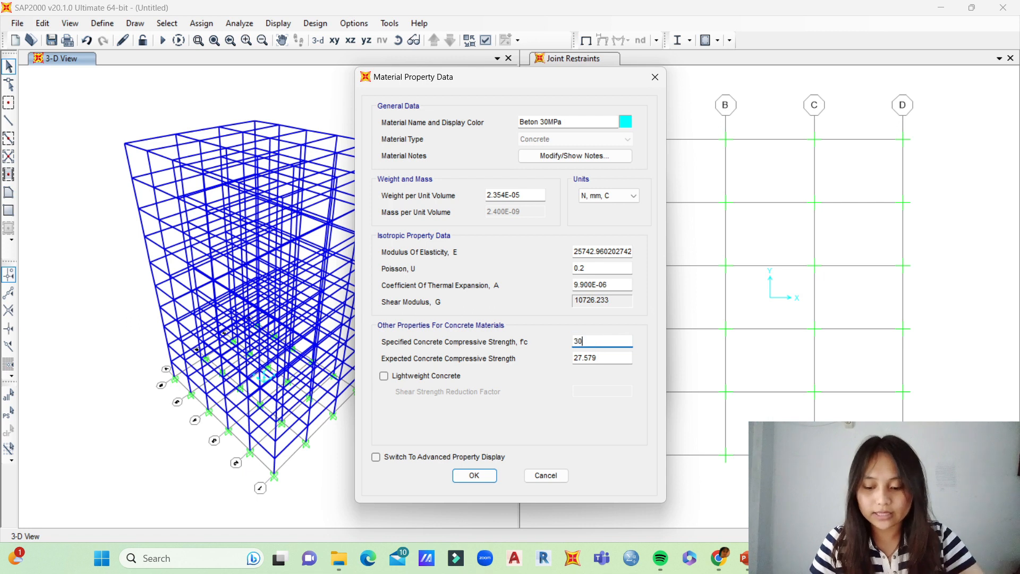
key(Tab)
key(BackSpace)
text(30)
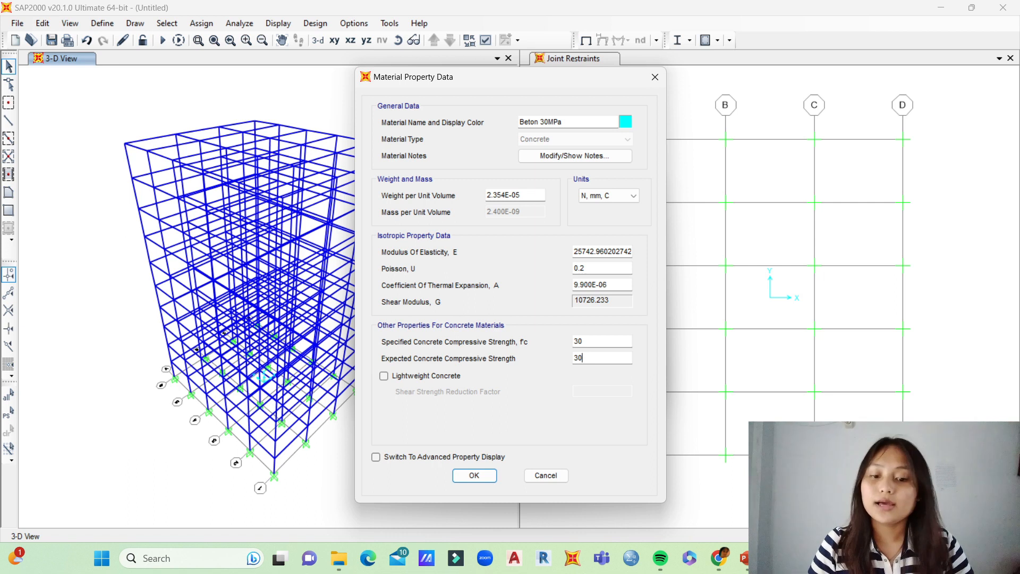
key(Return)
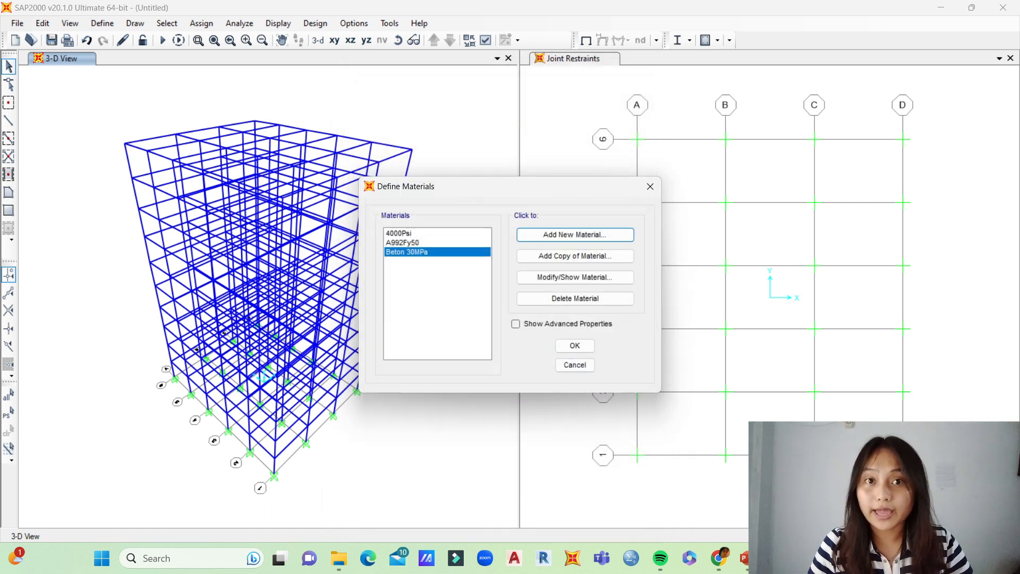
Step: Add a new United States rebar material with the User standard and name it BJTD-40
click(574, 234)
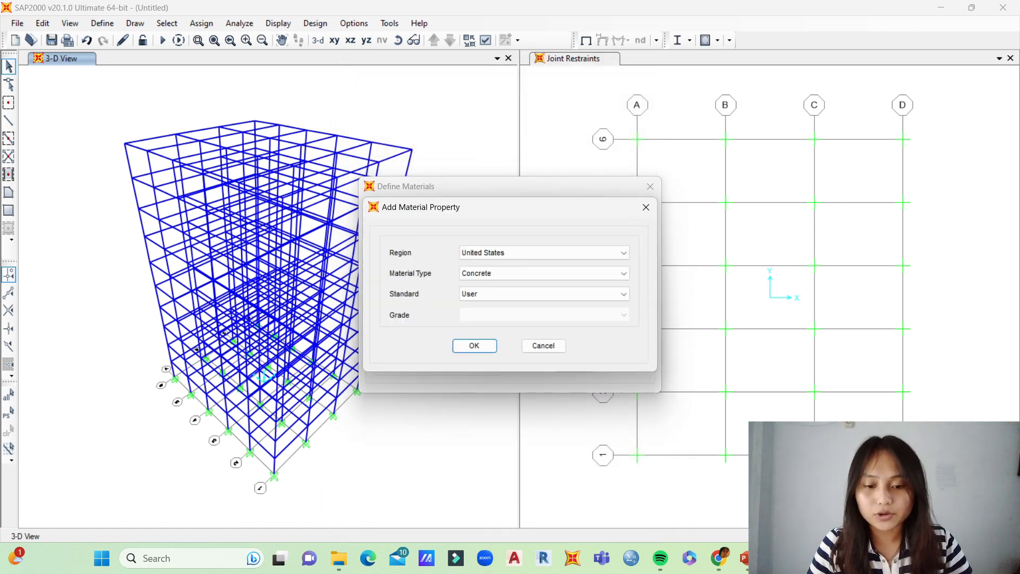
click(542, 273)
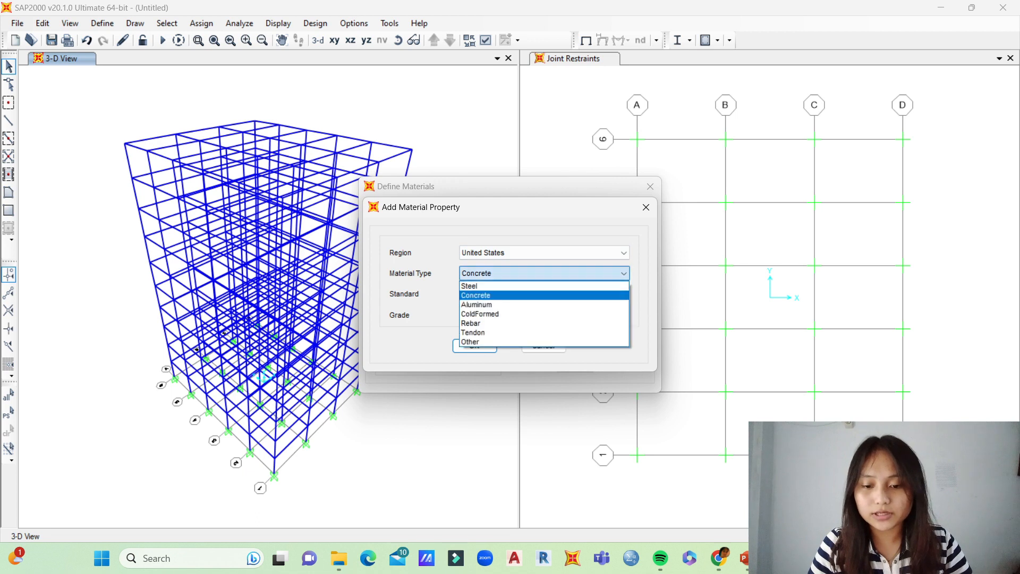
click(531, 322)
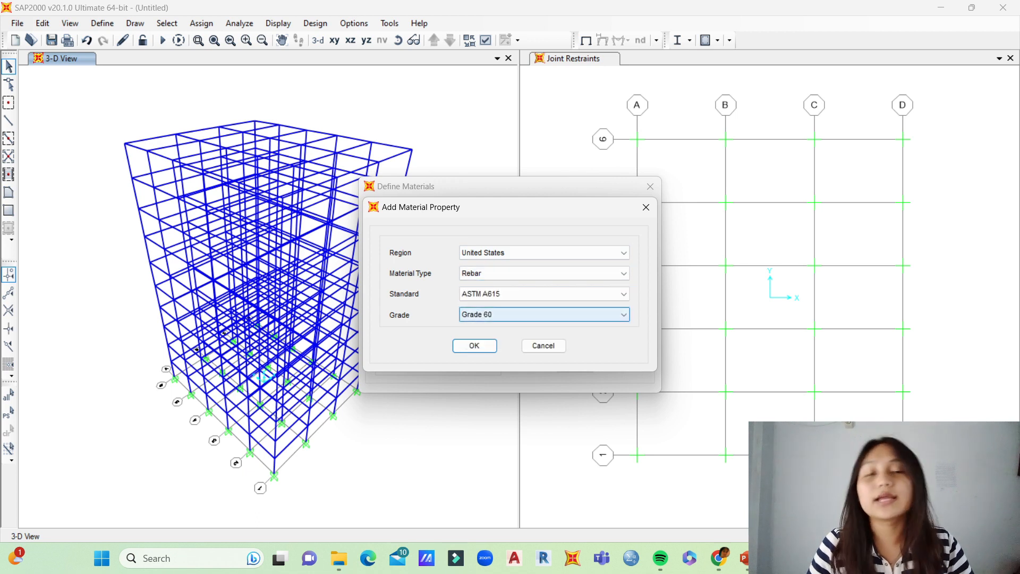
click(542, 293)
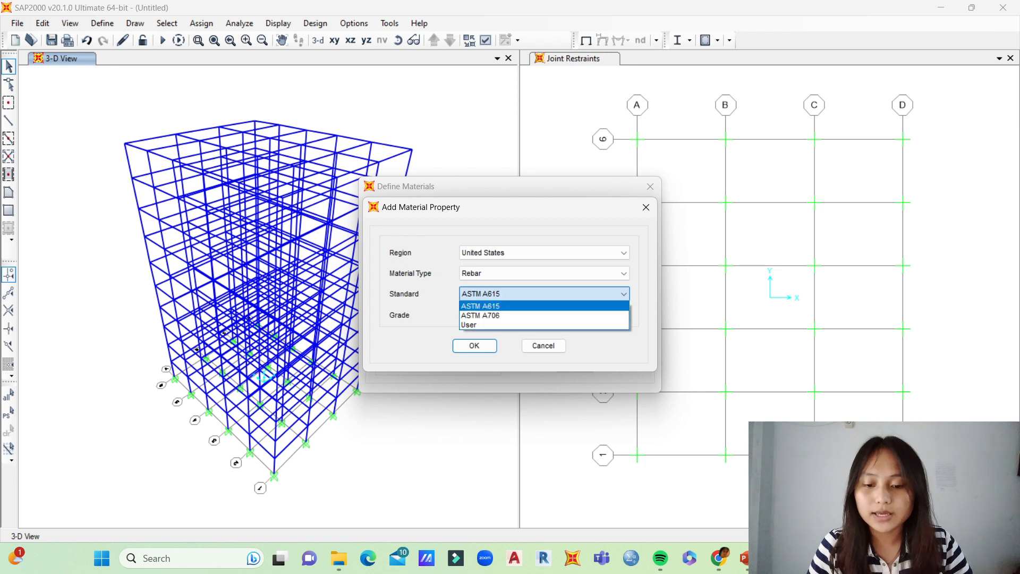
click(531, 323)
key(Return)
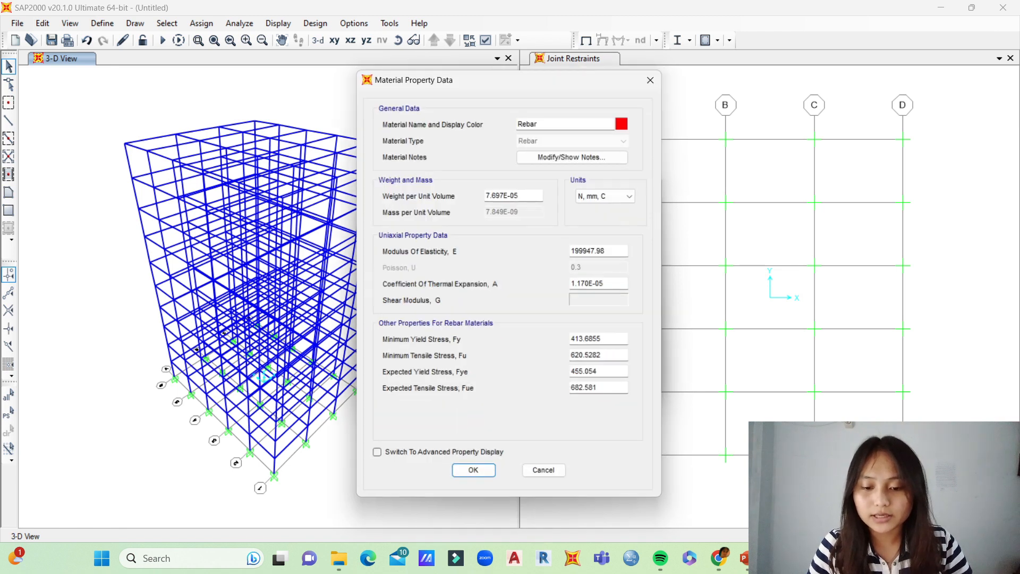
double_click(529, 121)
key(BackSpace)
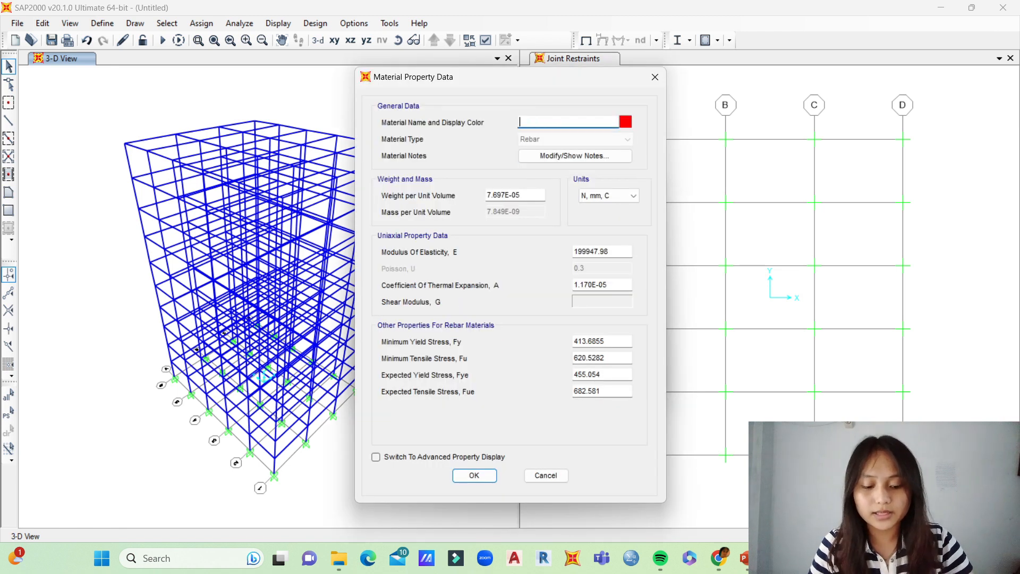
text(BJTD-40)
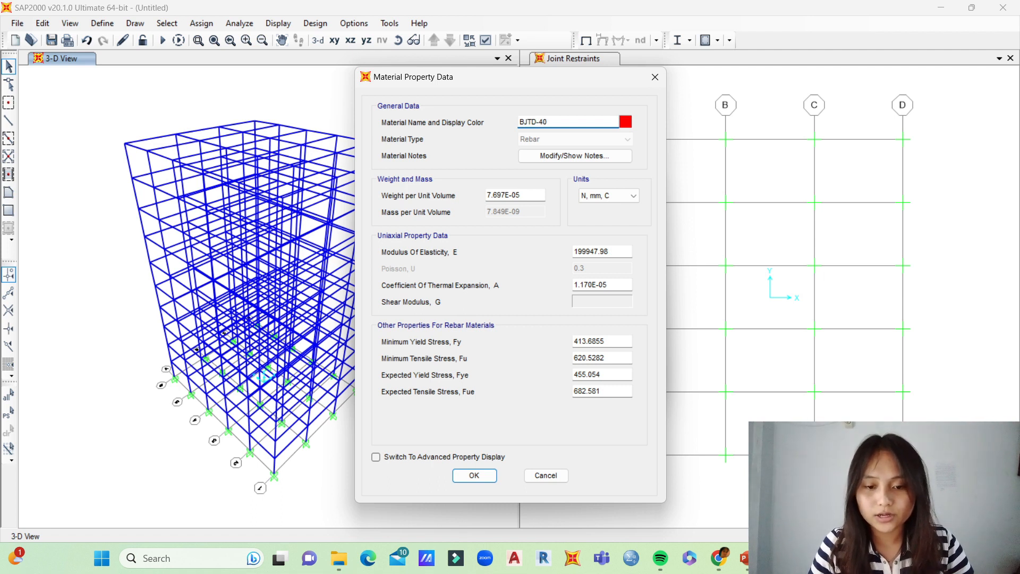
Step: Switch the BJTD-40 material's units to KN, m, C and set its weight per unit volume to 78.5
click(521, 195)
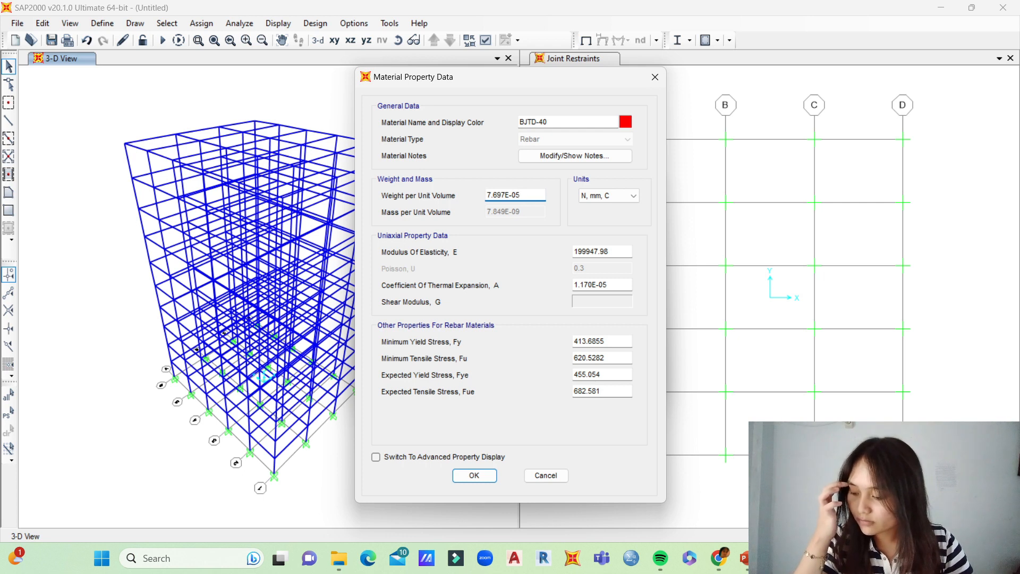
click(608, 195)
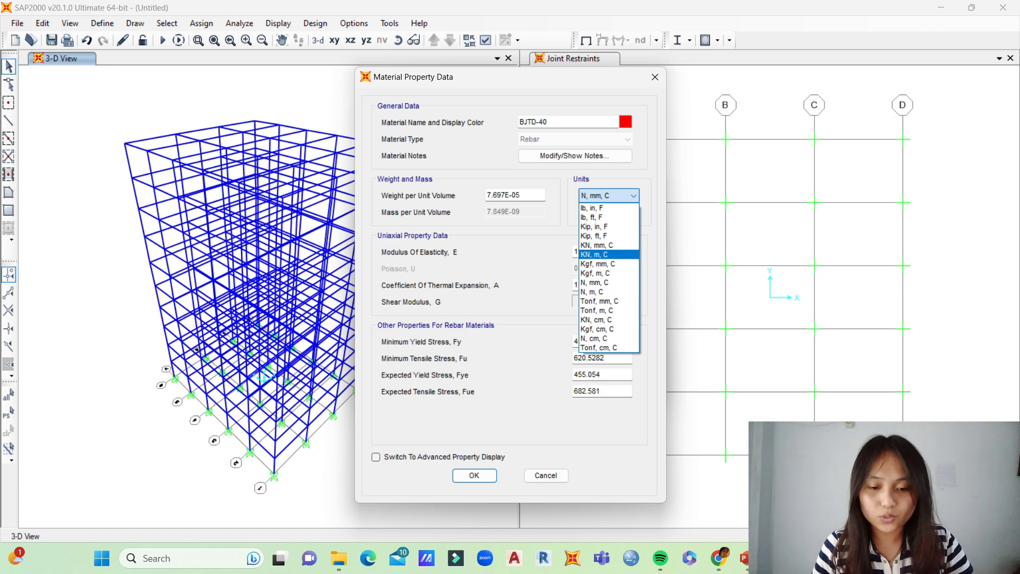
click(594, 255)
double_click(500, 194)
key(BackSpace)
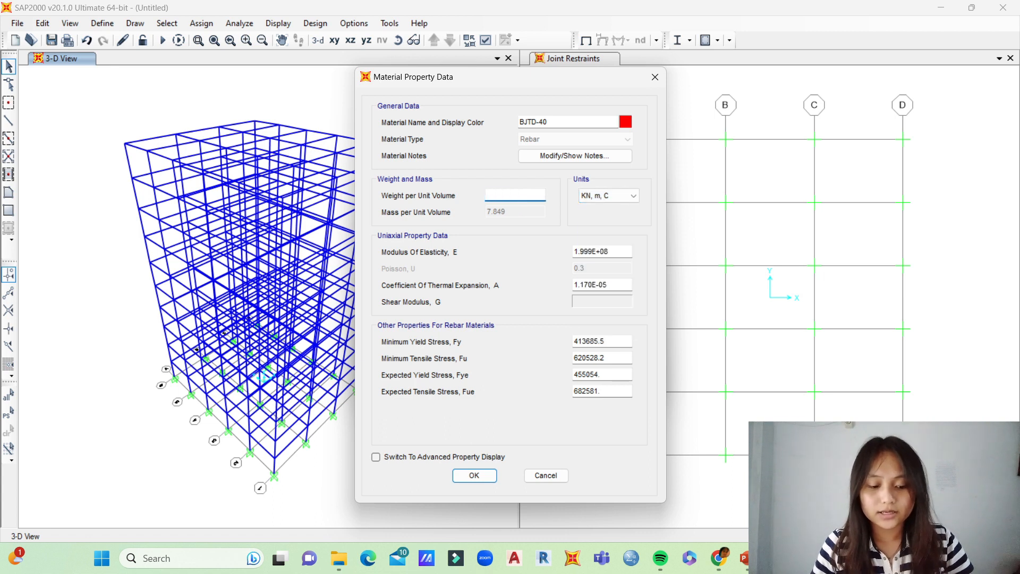
text(78.5)
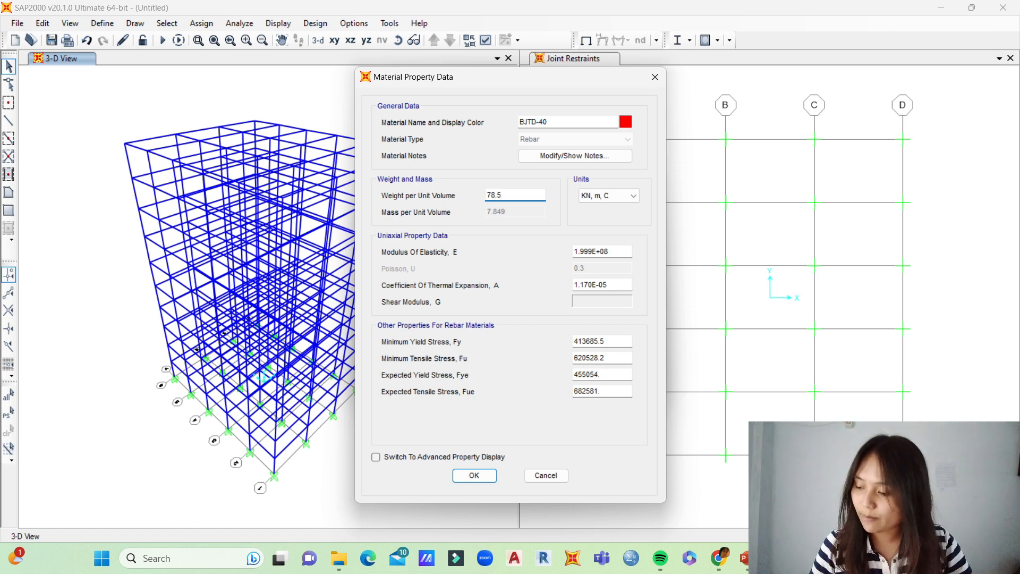
Step: Switch the BJTD-40 material's units to N, mm, C and set its modulus of elasticity to 200000
click(608, 252)
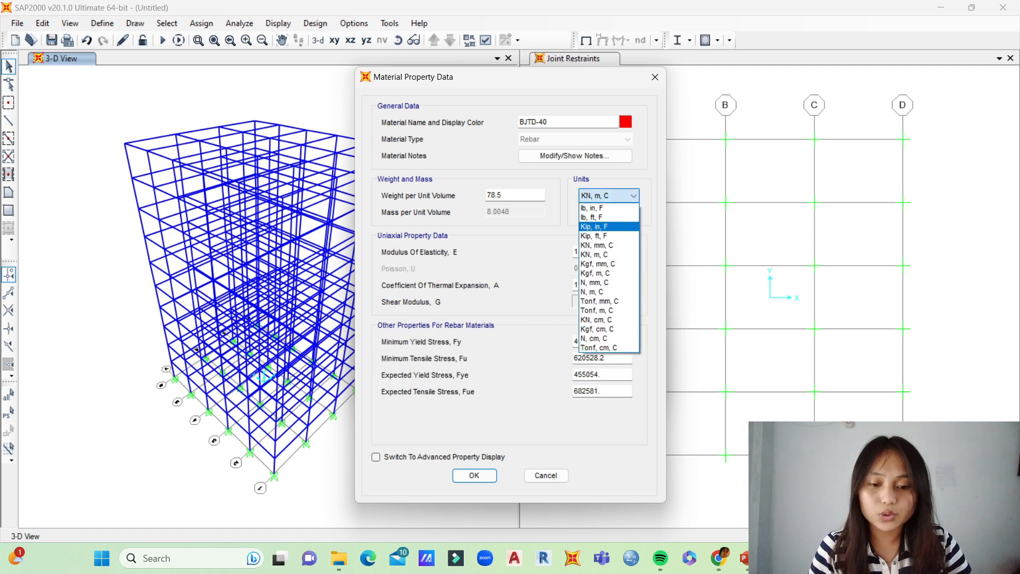
click(591, 282)
double_click(591, 252)
key(BackSpace)
text(3)
key(BackSpace)
text(200000)
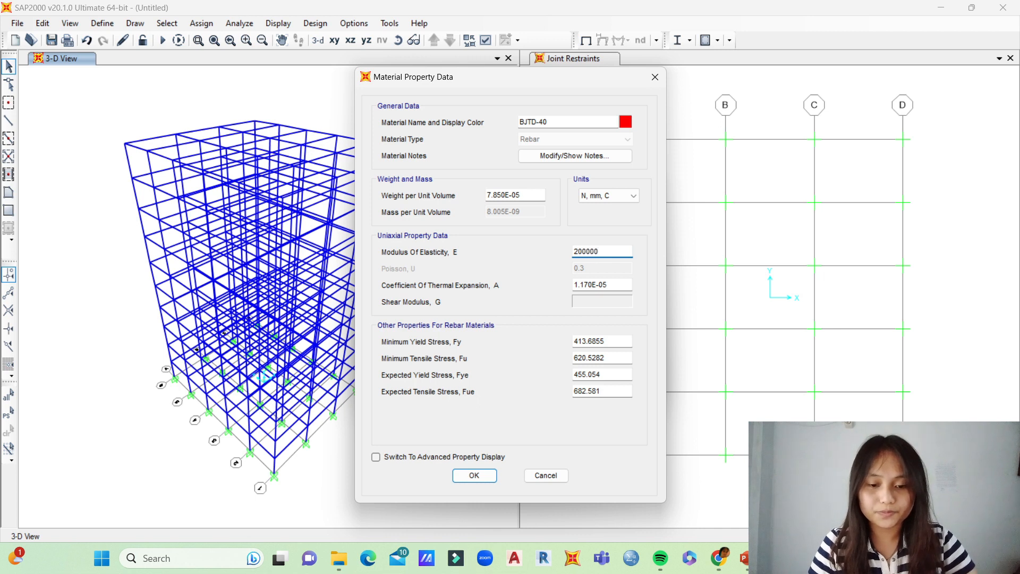
Step: Check the rebar grades on the PowerPoint design slide, return to SAP2000, and set BJTD-40's minimum yield stress to 400 and minimum tensile stress to 570
click(605, 341)
click(748, 557)
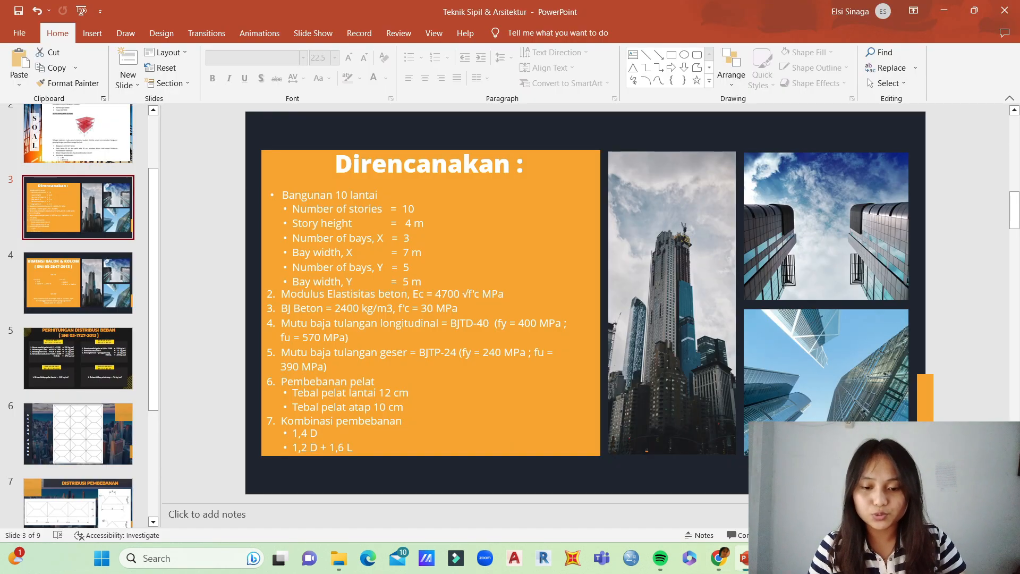
key(alt+Tab)
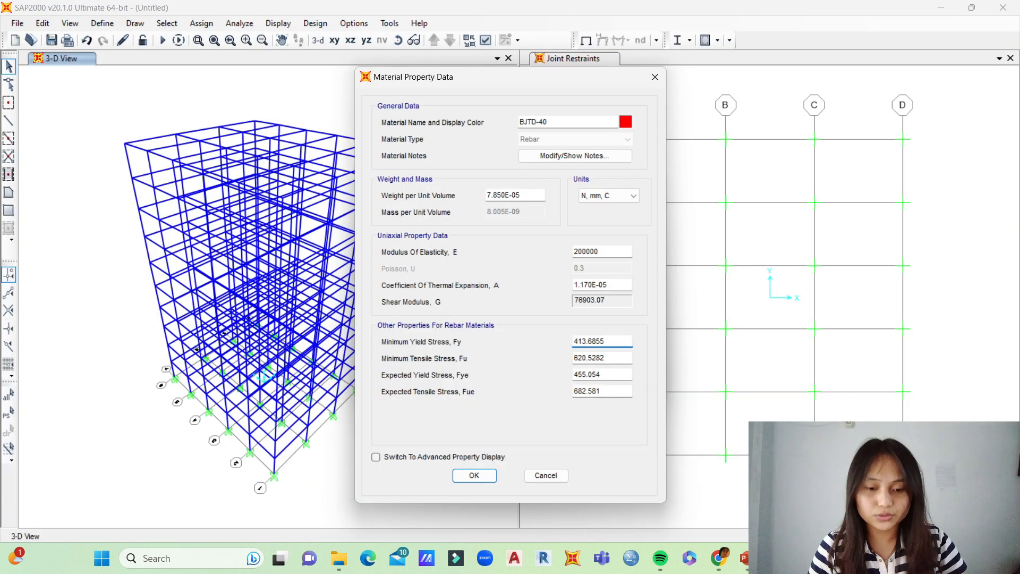
key(ctrl+a)
key(BackSpace)
text(400)
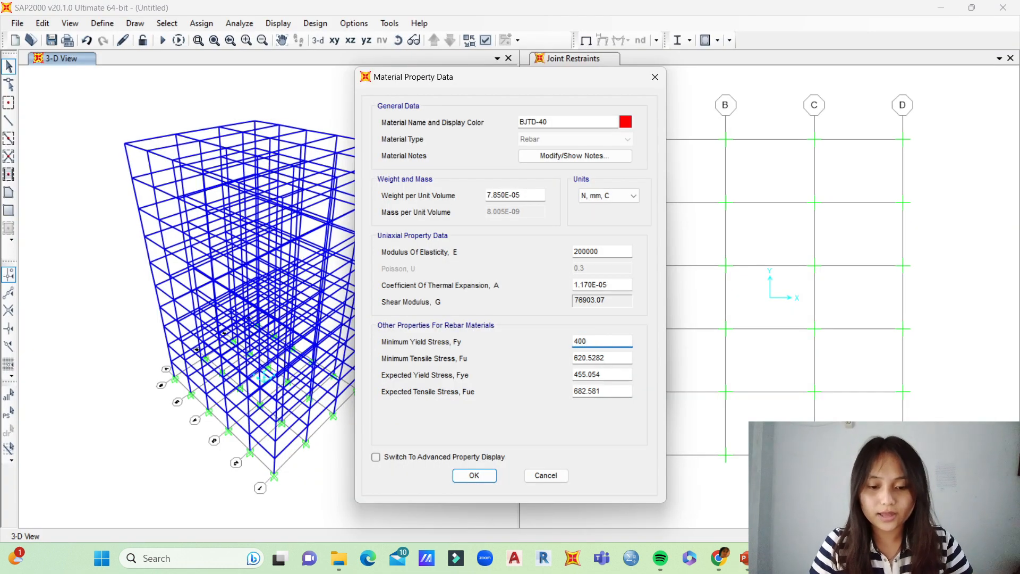
key(Tab)
key(BackSpace)
text(570)
Step: Set BJTD-40's expected yield stress to 400 and expected tensile stress to 570, and accept the material
key(Tab)
key(BackSpace)
text(400)
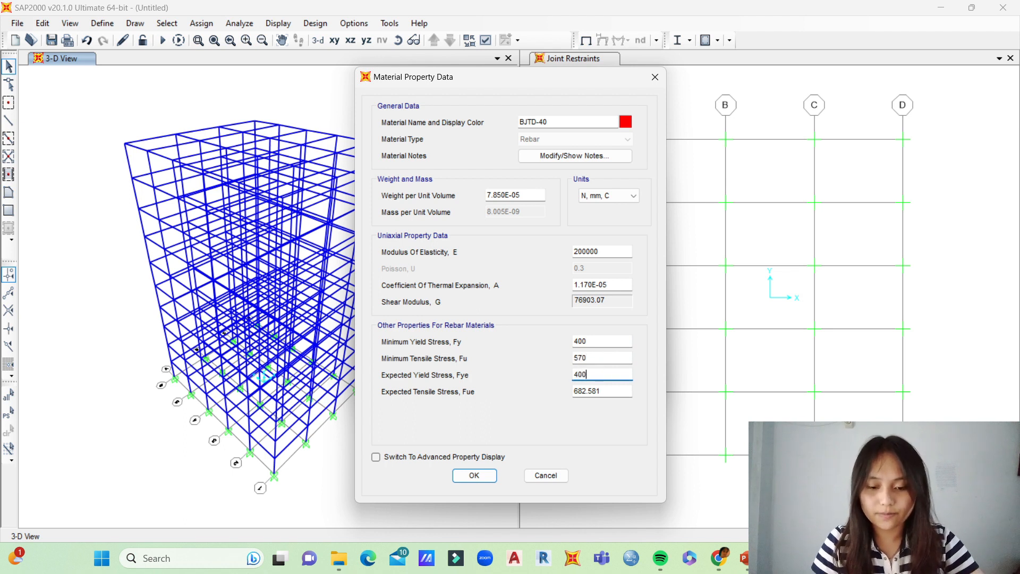
key(Tab)
key(BackSpace)
text(570)
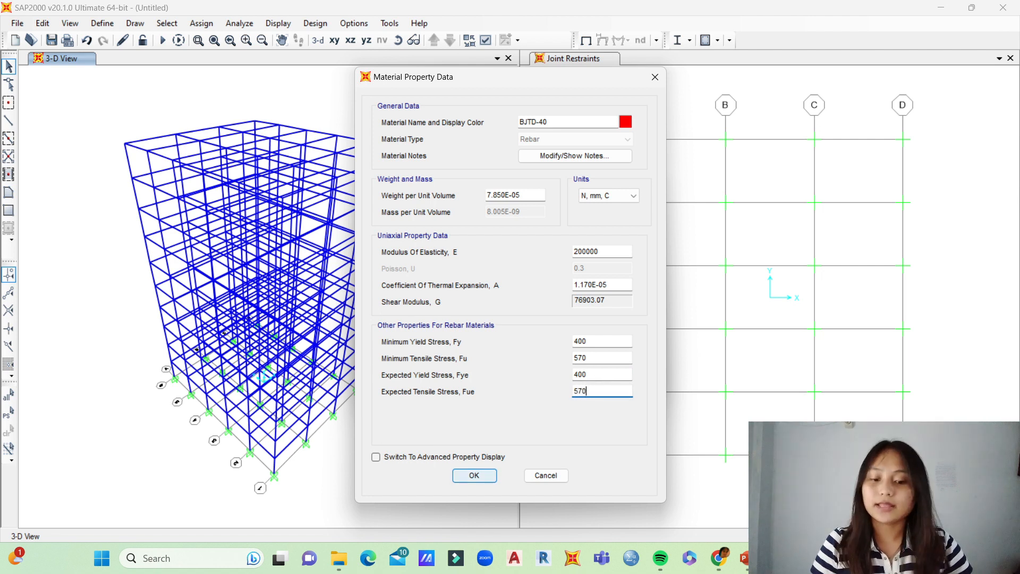
key(Return)
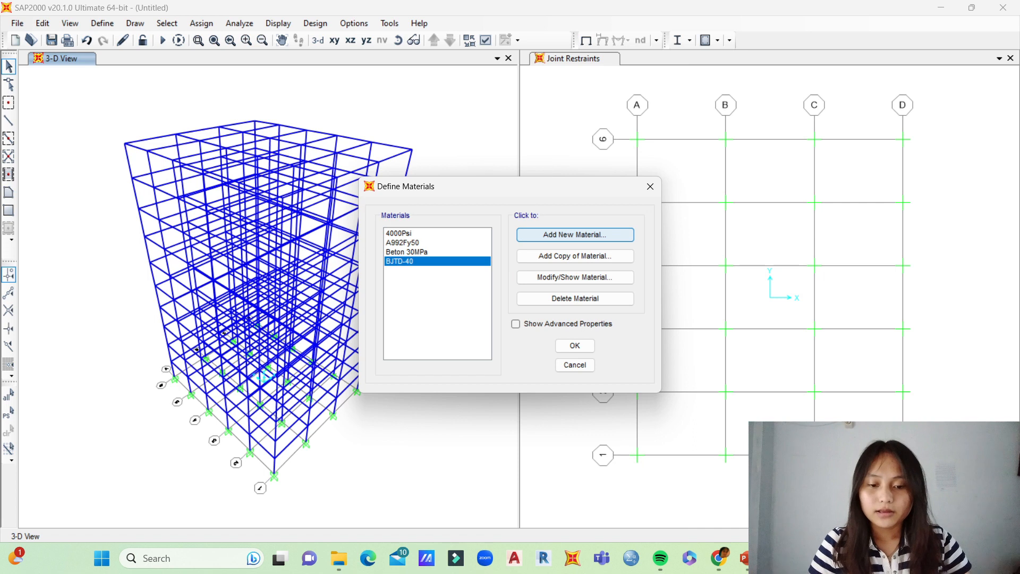
Step: Add another United States rebar material with the User standard and name it BJTP-24
click(575, 234)
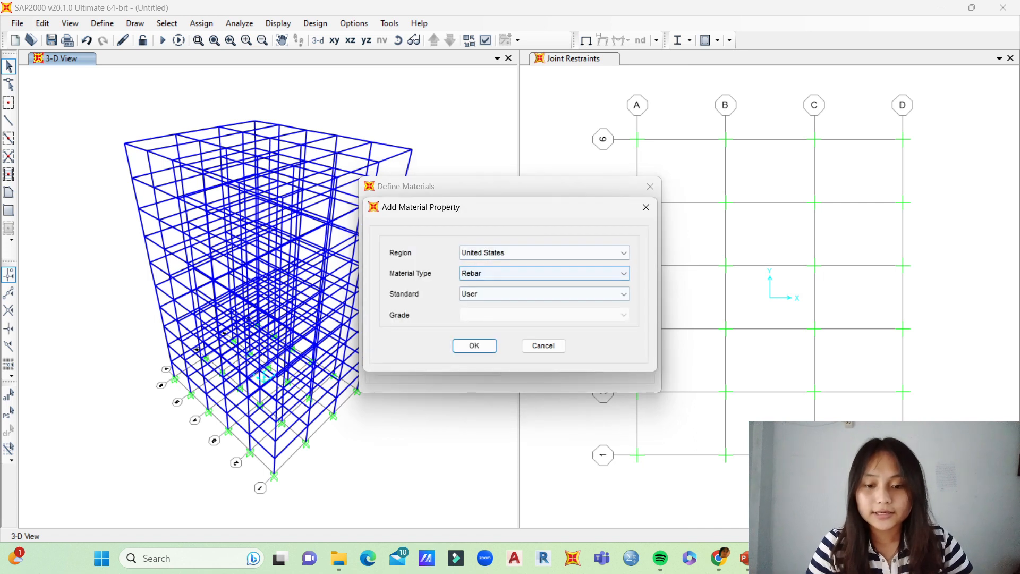
click(474, 345)
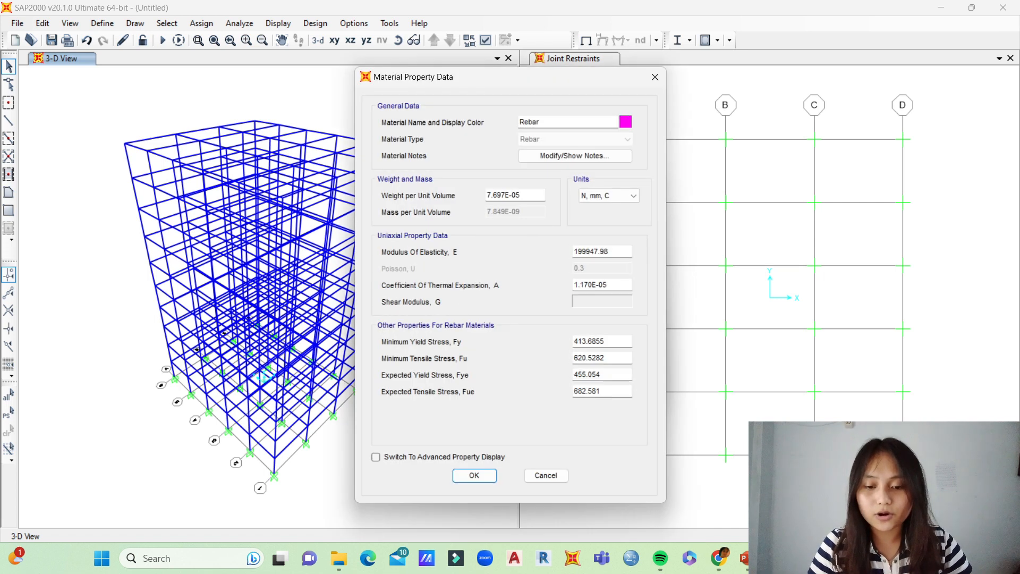
double_click(529, 122)
key(BackSpace)
text(BJTP-)
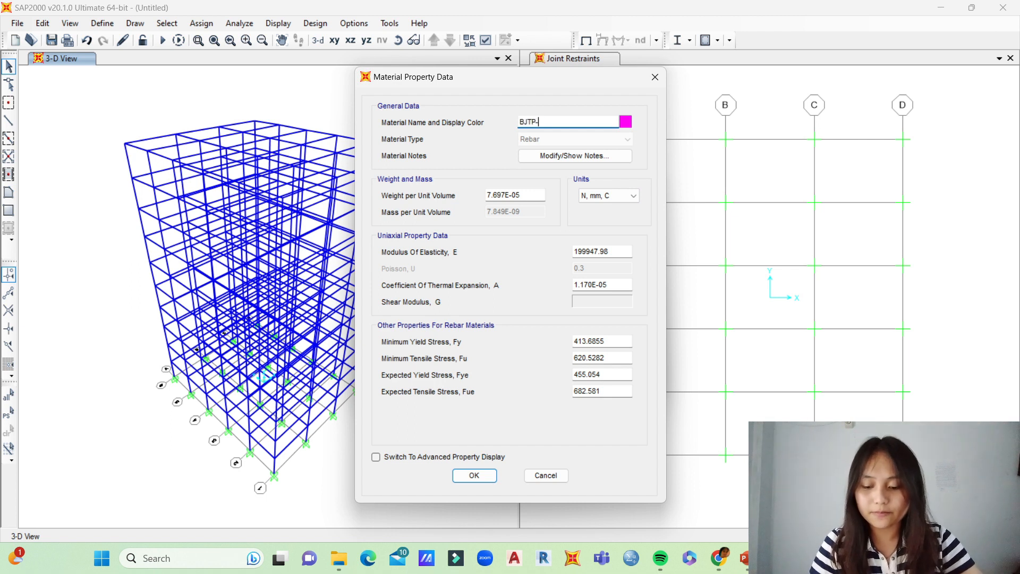
text(24)
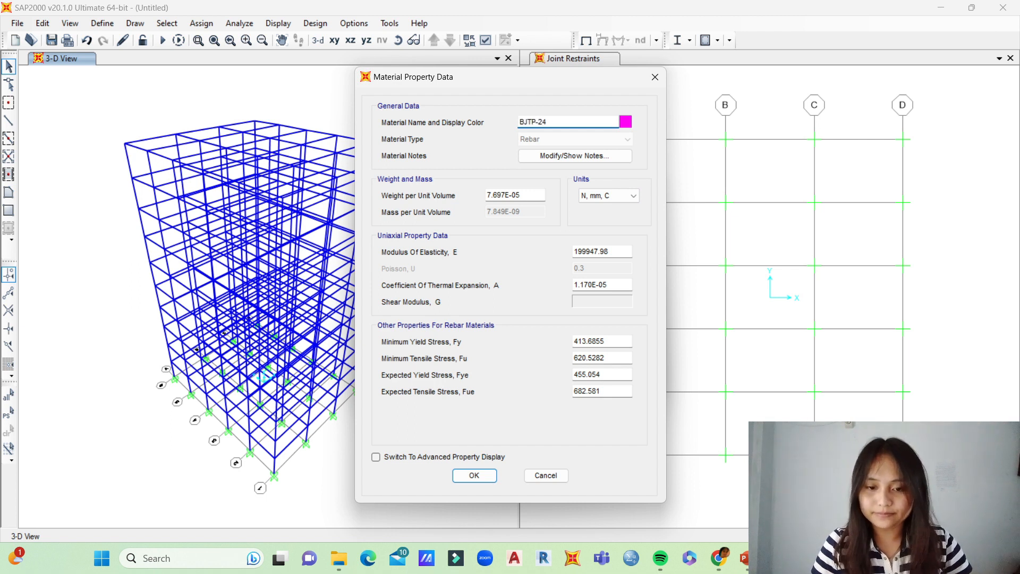
Step: Switch the BJTP-24 material's units to KN, m, C and set its weight per unit volume to 78.5
click(616, 195)
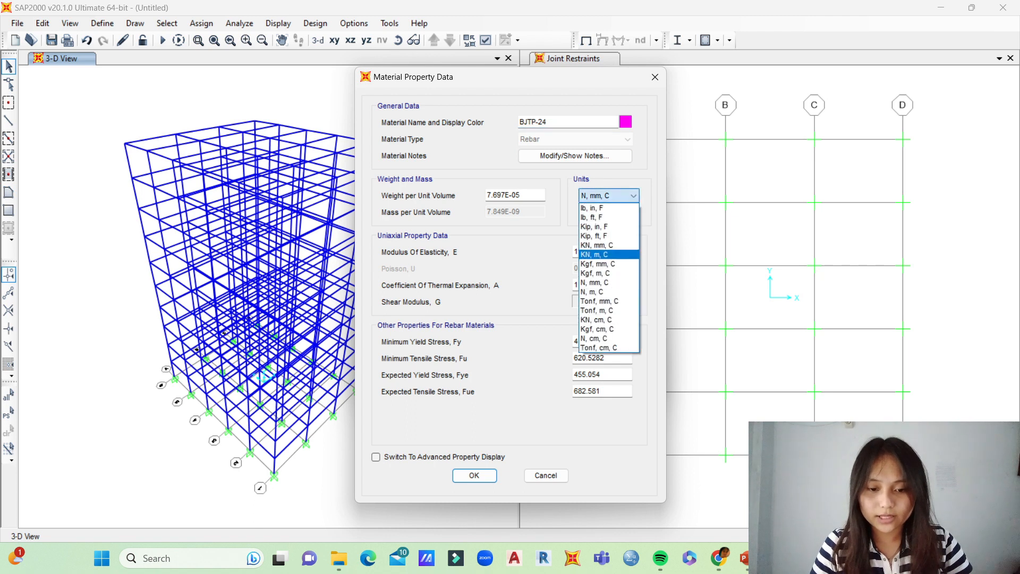
click(605, 254)
double_click(501, 195)
key(BackSpace)
text(7)
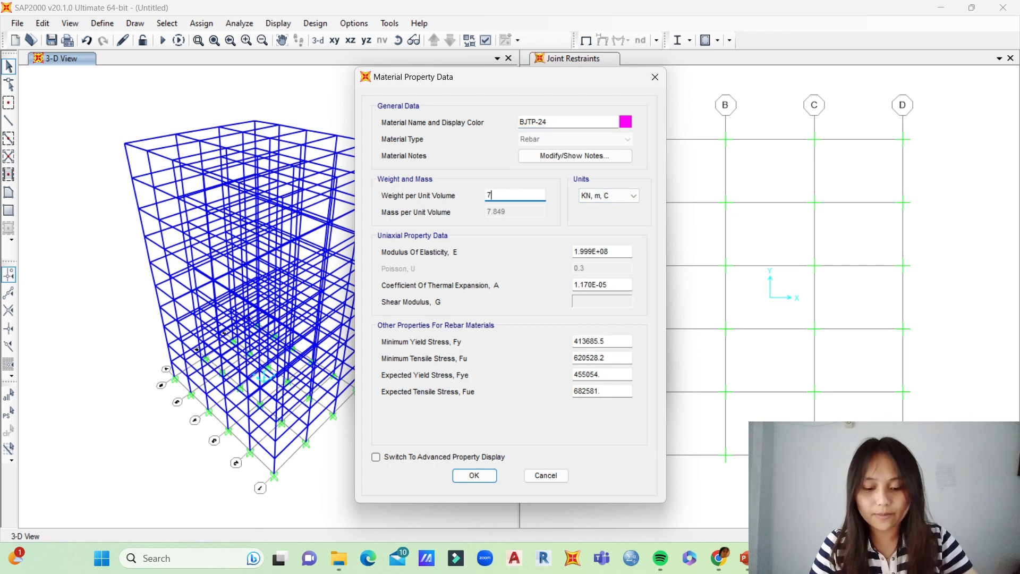
text(8.5)
key(Tab)
Step: Switch BJTP-24's units back to N, mm, C and set its modulus of elasticity to 200000
click(613, 195)
key(Down)
key(Down)
key(Return)
key(Tab)
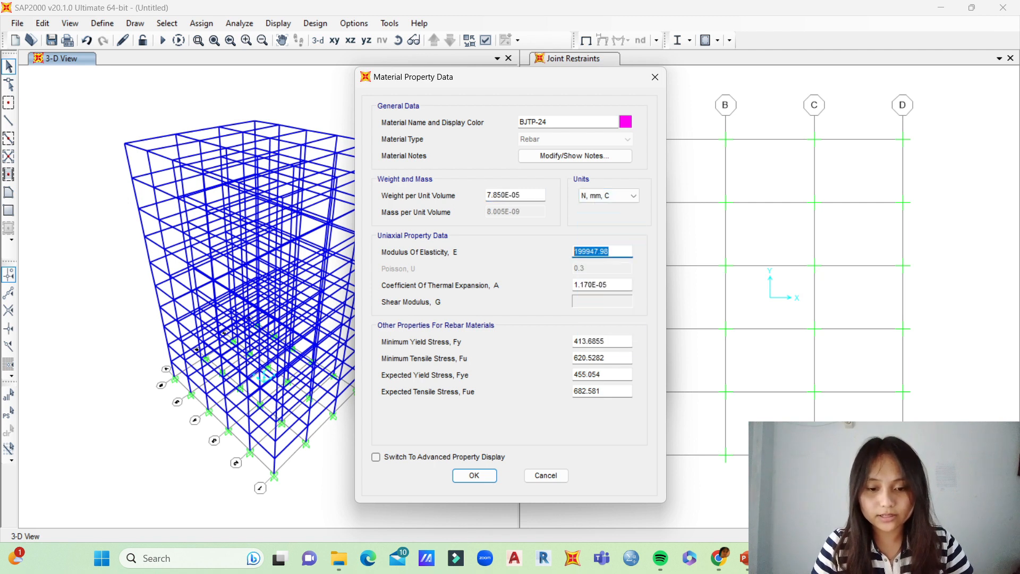
text(200000)
key(Tab)
Step: Check the BJTP-24 grade on the PowerPoint design slide, return to SAP2000, and set minimum yield stress to 240 and minimum tensile stress to 390
click(743, 557)
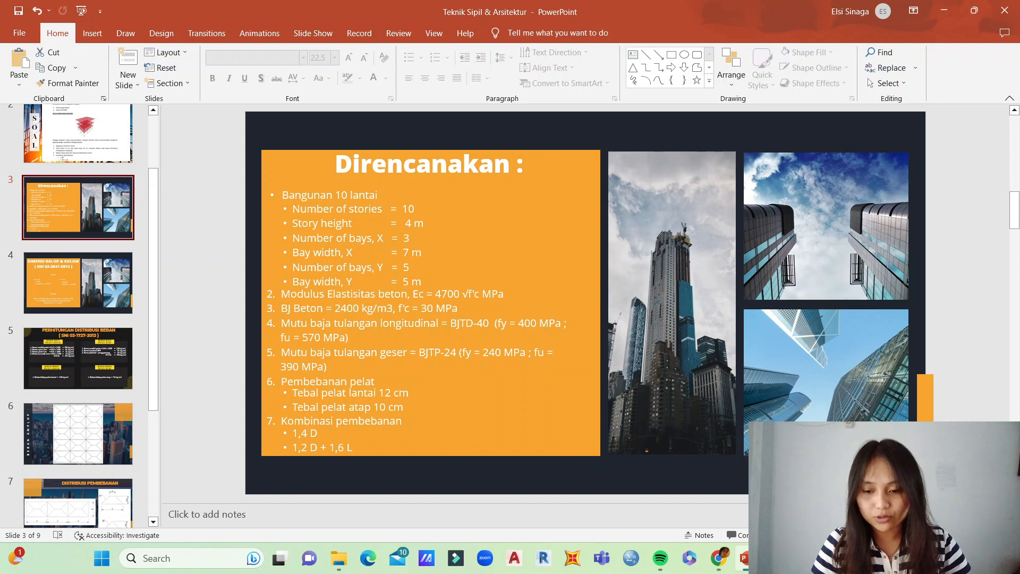
key(alt+Tab)
key(shift+Left)
key(shift+Left)
key(shift+Left)
key(shift+Left)
key(shift+Left)
key(shift+Left)
key(shift+Left)
key(shift+Left)
key(BackSpace)
text(240)
key(Tab)
key(BackSpace)
text(390)
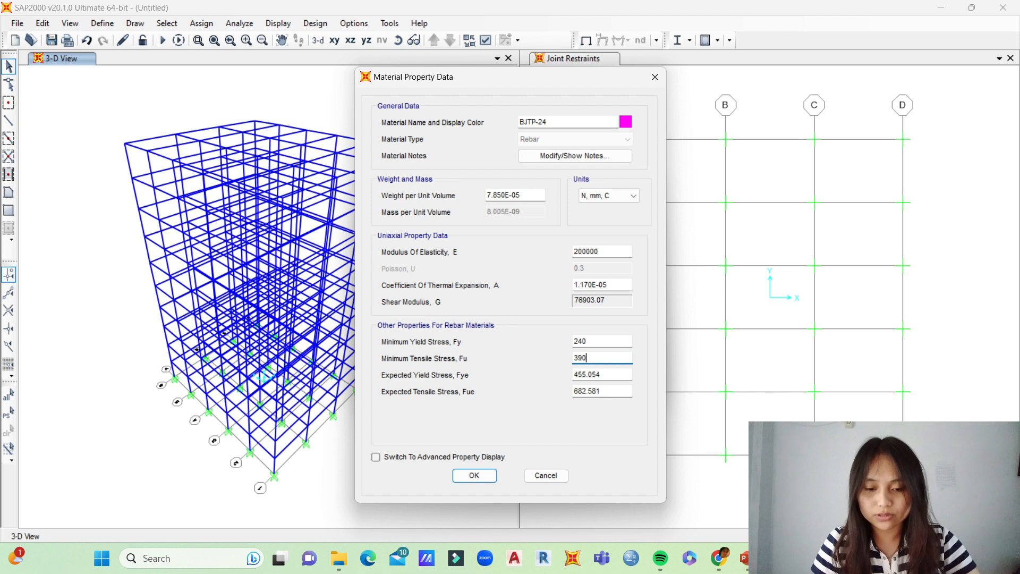
Step: Set BJTP-24's expected yield stress to 240 and expected tensile stress to 390, and accept the material definitions
key(Tab)
key(BackSpace)
text(240)
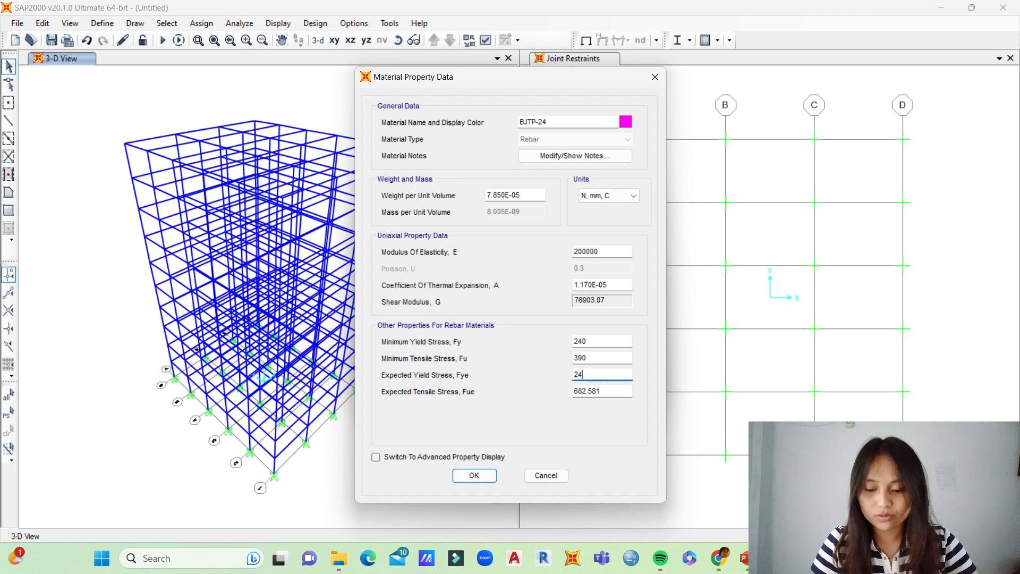
key(Tab)
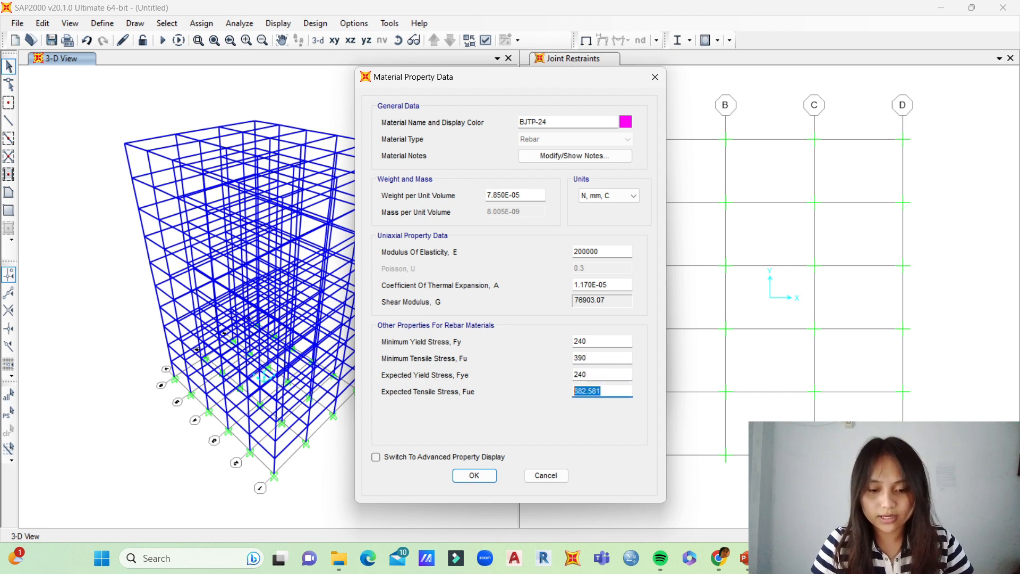
key(BackSpace)
text(390)
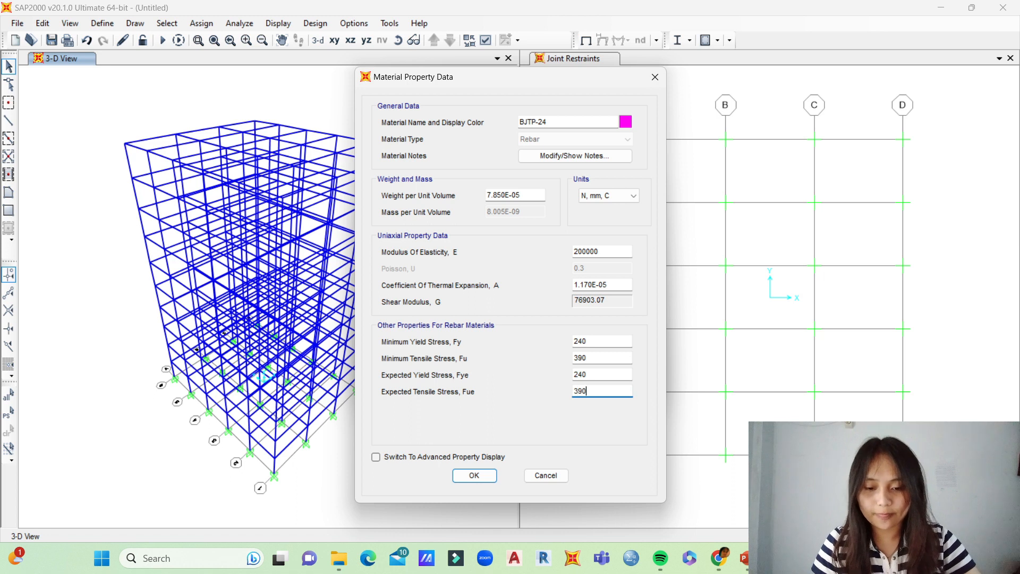
click(474, 475)
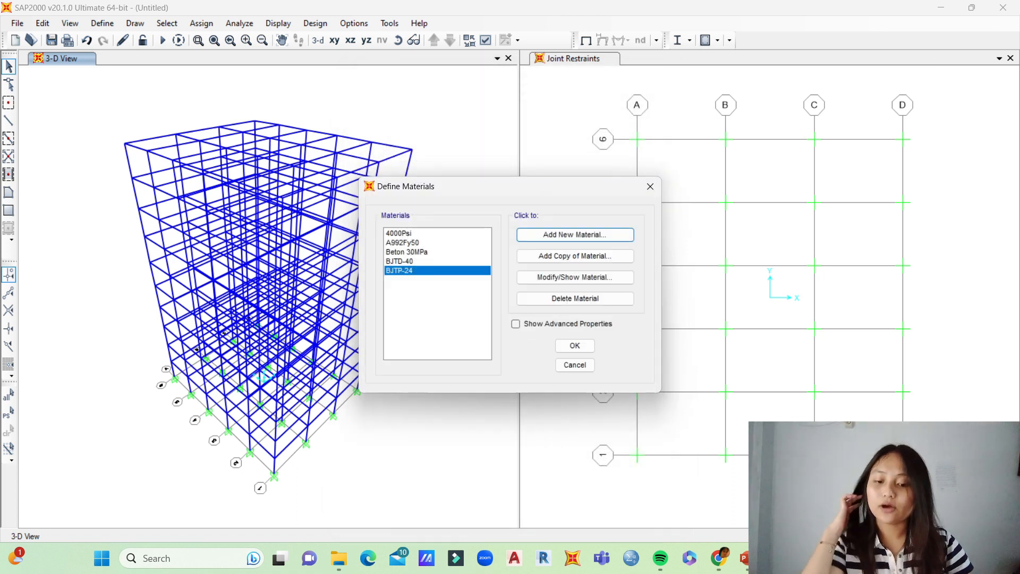
click(574, 346)
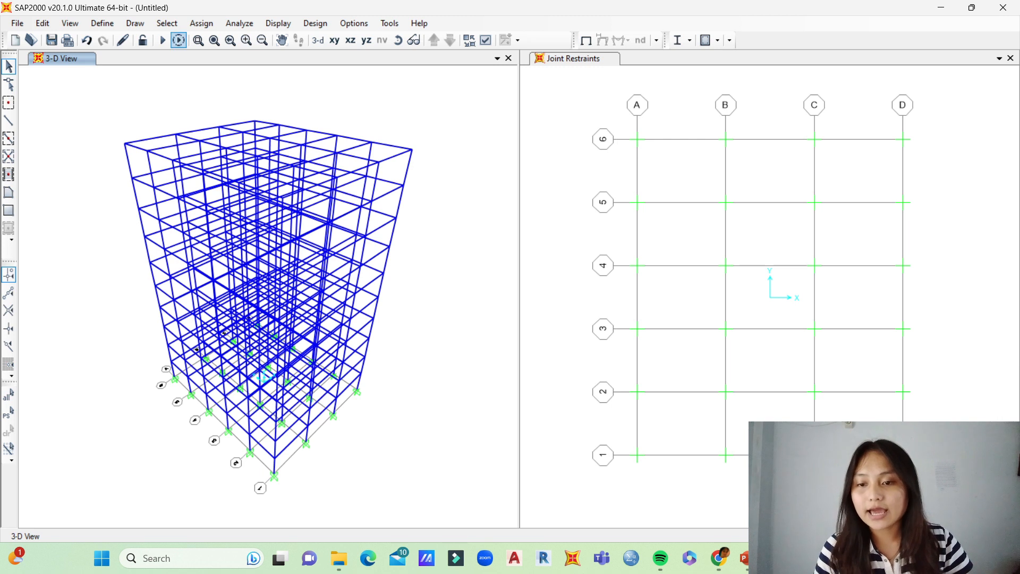
Step: Add a new rectangular concrete frame section and name it B 40 x 60
click(102, 23)
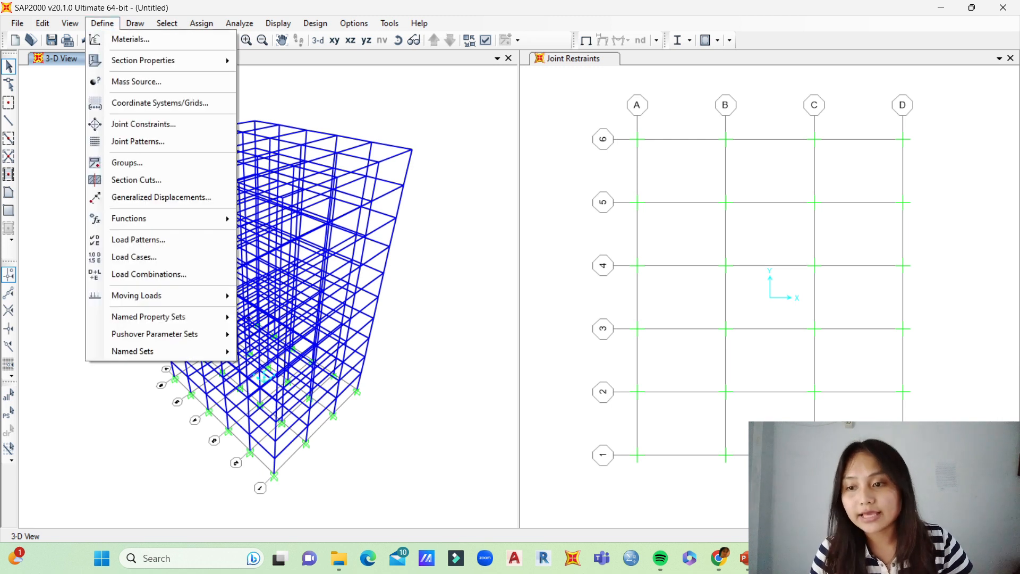
mouse_move(143, 60)
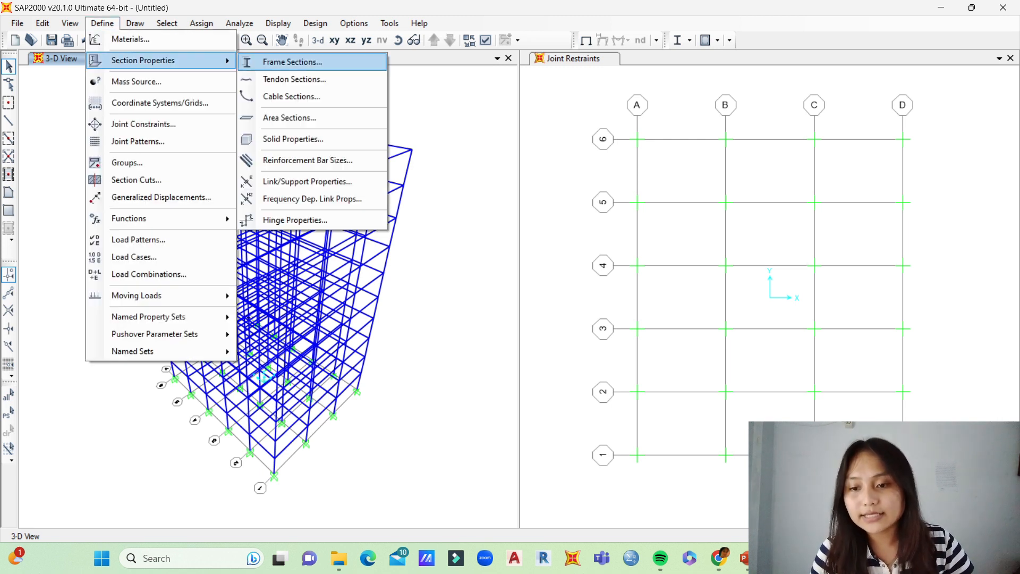
click(292, 62)
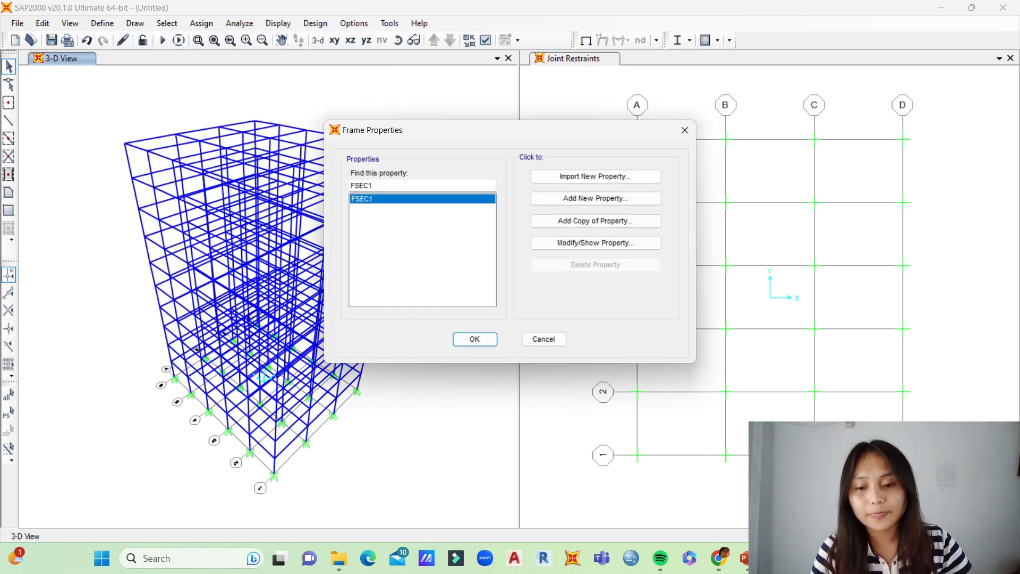
click(595, 198)
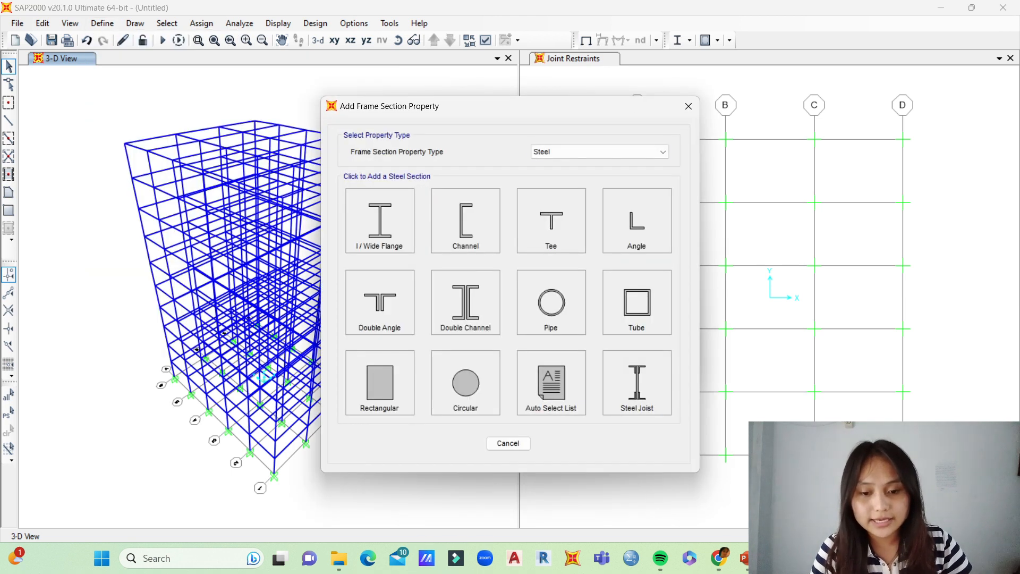
click(599, 151)
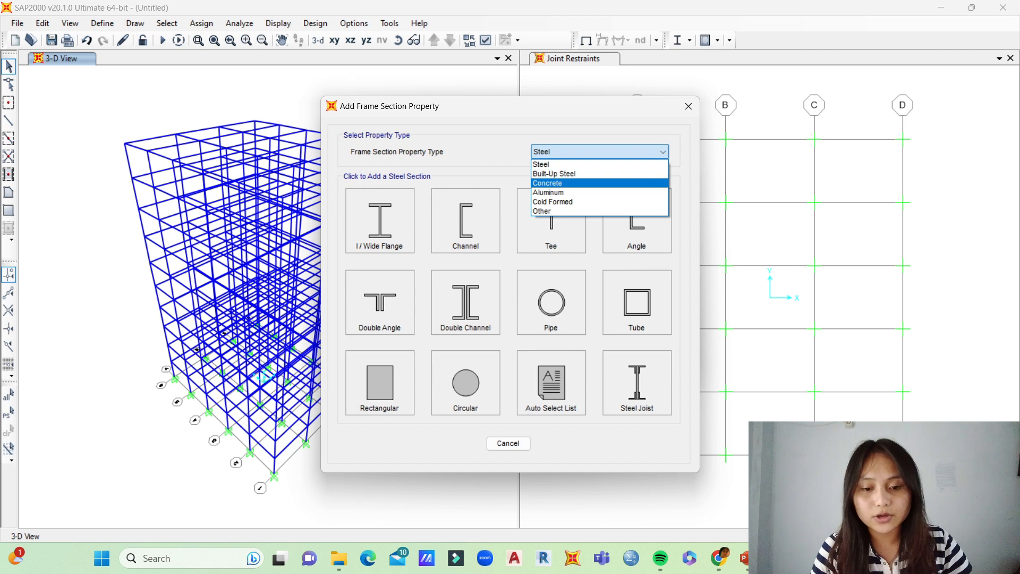
click(547, 183)
click(379, 220)
double_click(447, 163)
key(BackSpace)
text(B 40 x 60)
Step: Set the B 40 x 60 section's depth to 60 cm and width to 40 cm, and assign the Beton 30MPa material
key(Tab)
key(BackSpace)
text(60 m)
key(BackSpace)
text(cm)
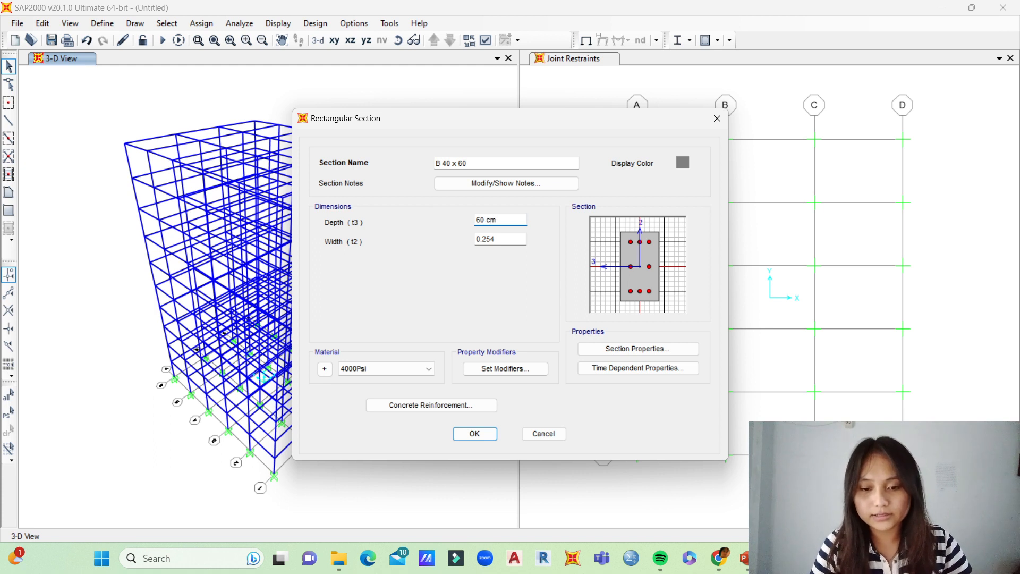
key(Tab)
key(BackSpace)
text(40 cm)
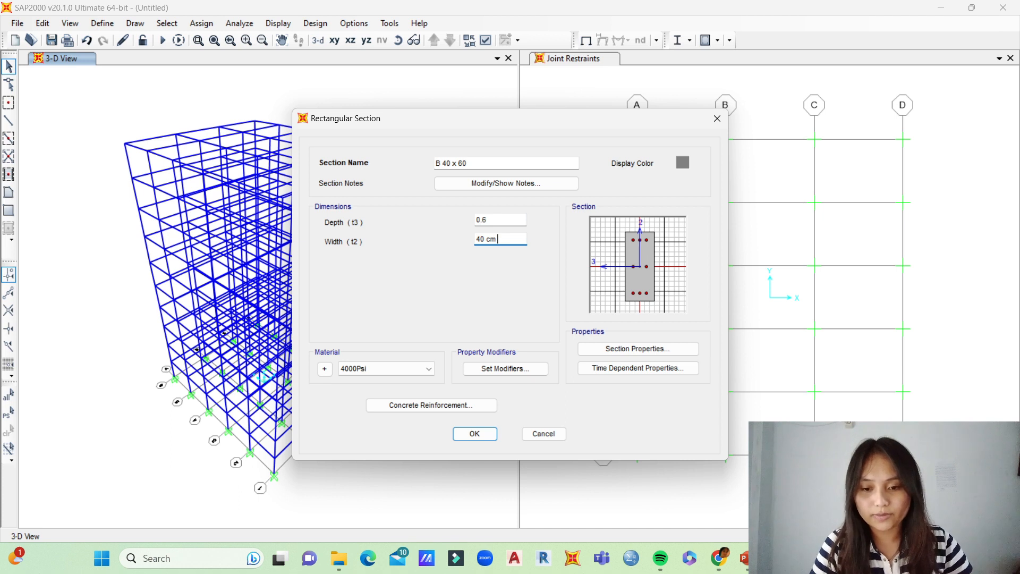
click(386, 369)
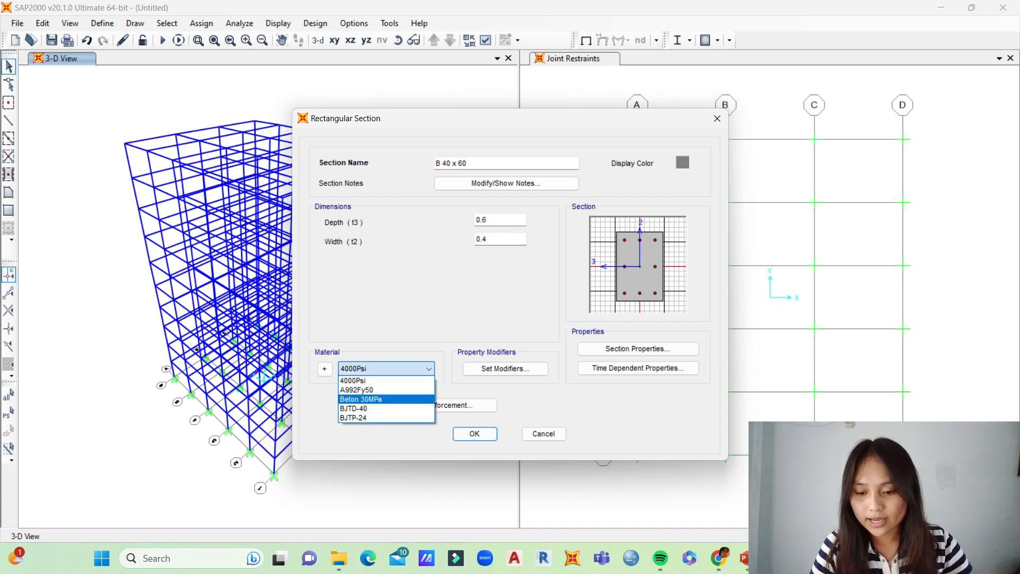
key(Return)
Step: In B 40 x 60's concrete reinforcement, assign BJTP-24 to the confinement bars and choose the Beam design type
click(430, 405)
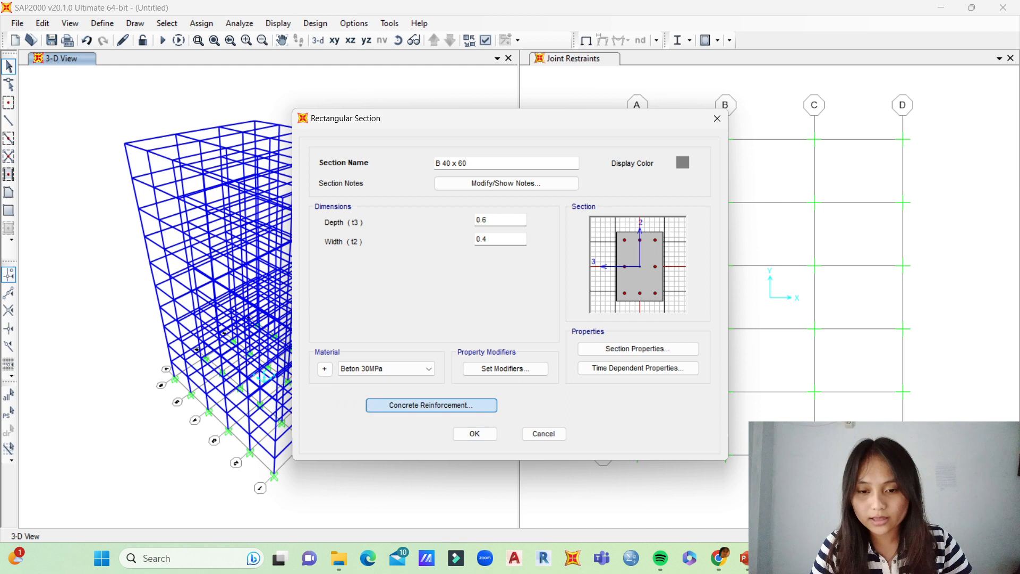
click(604, 142)
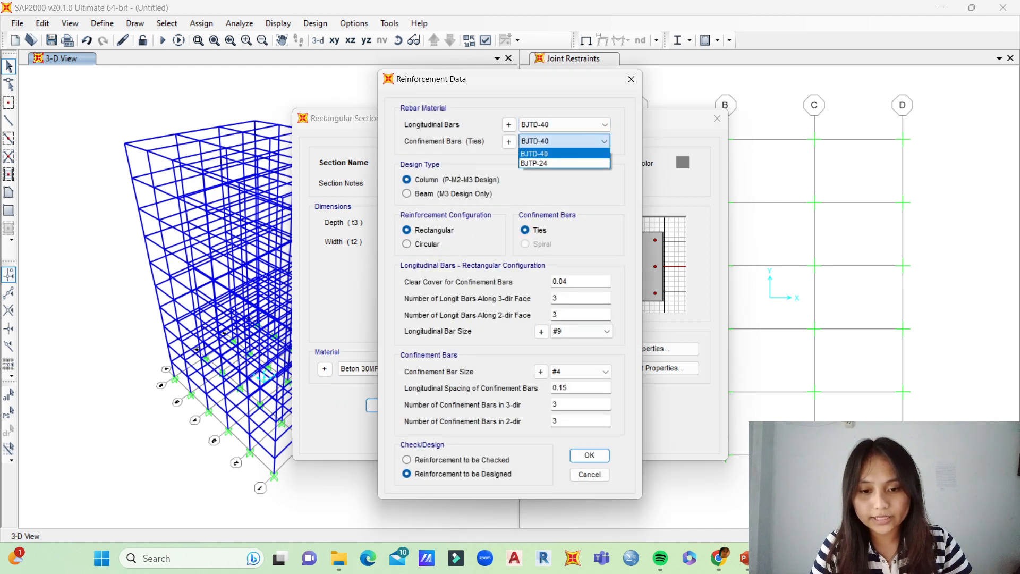
click(553, 163)
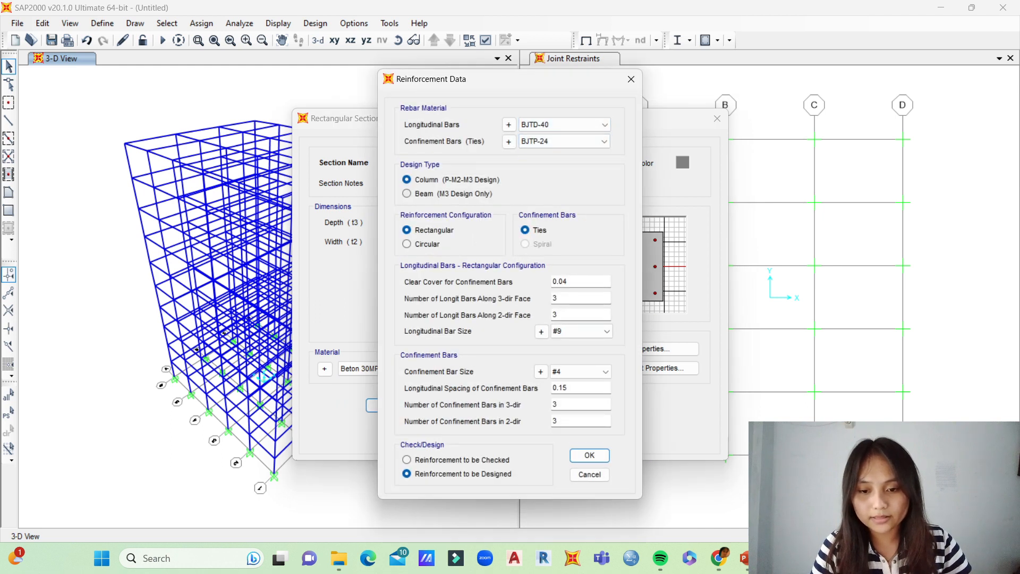
click(406, 193)
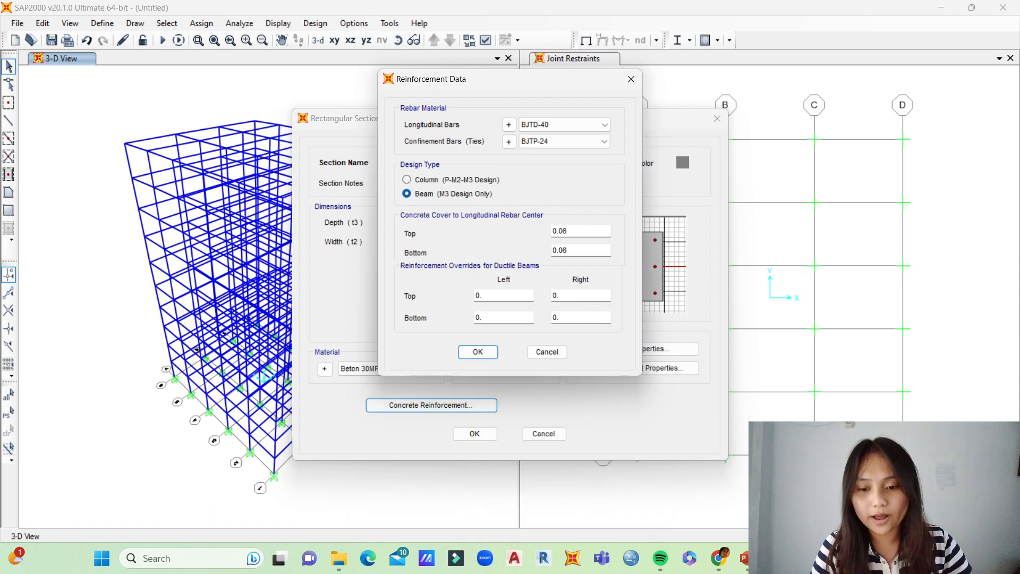
Step: Set the beam's top and bottom concrete cover to 0.04, and accept the reinforcement data and the section
click(569, 231)
key(BackSpace)
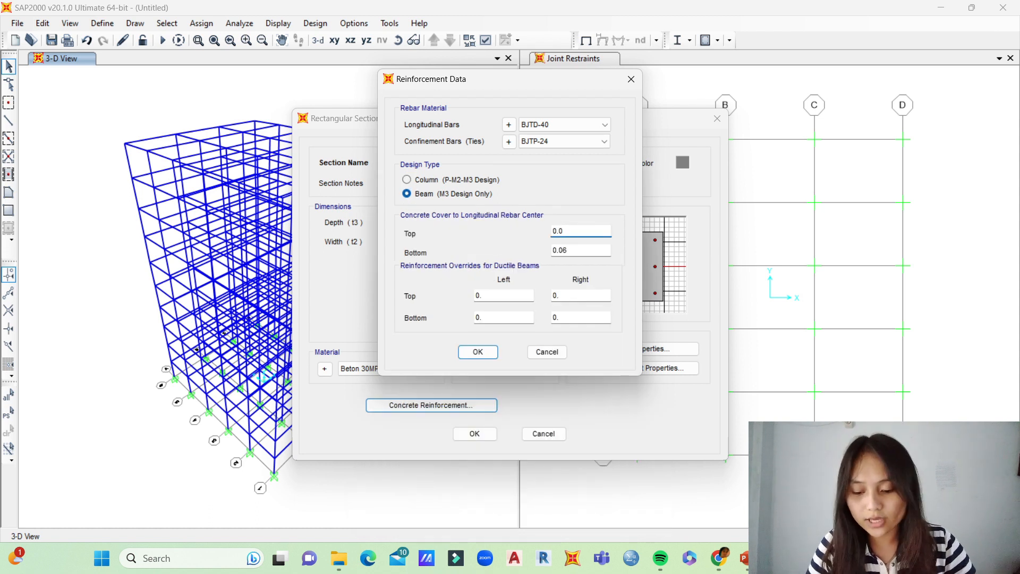
click(568, 250)
key(BackSpace)
text(4)
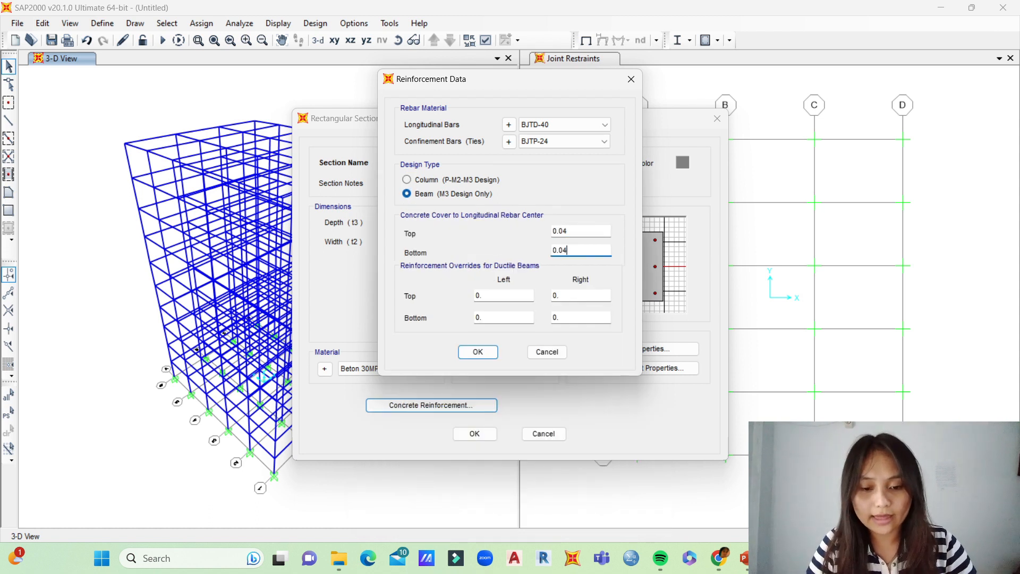
click(478, 351)
click(474, 433)
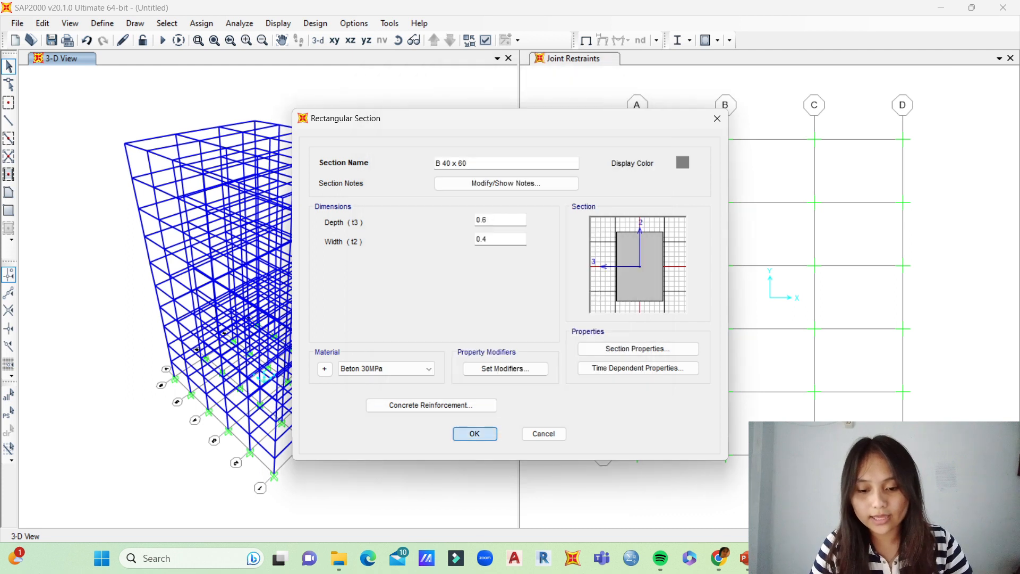
Step: Add another rectangular concrete frame section and name it K 60 x 60
click(595, 198)
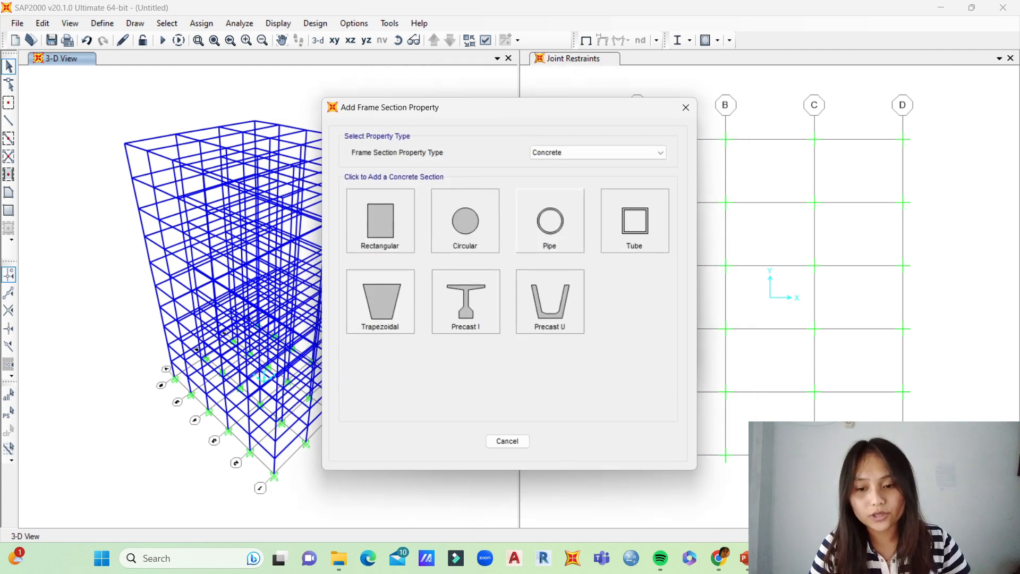
click(380, 221)
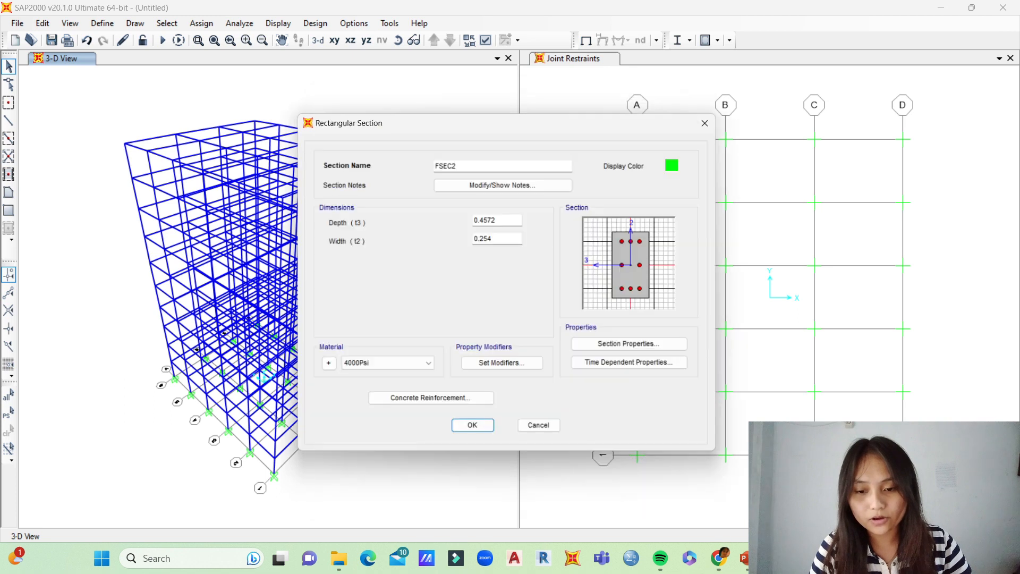
double_click(457, 163)
key(BackSpace)
text(K)
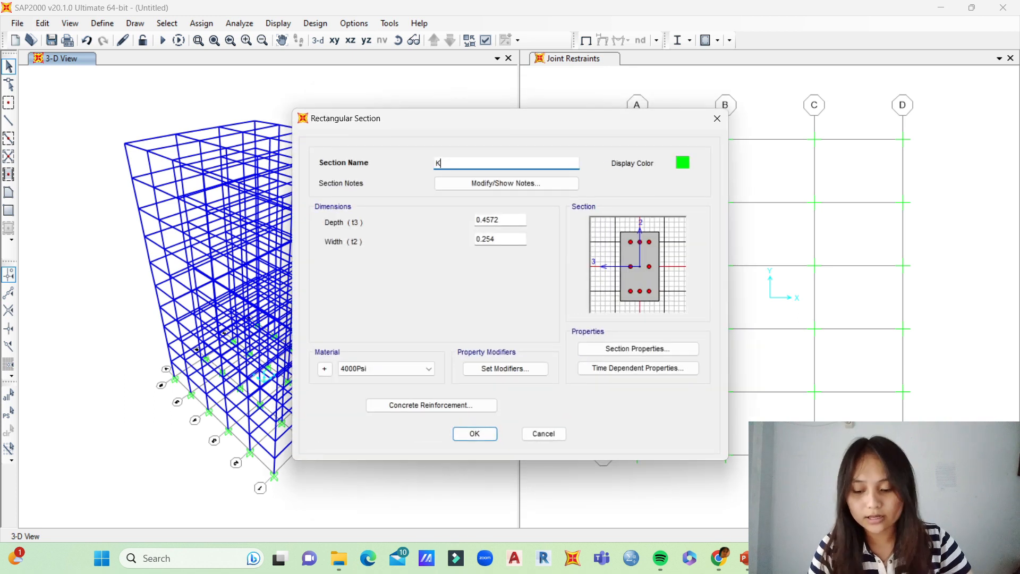
text( 60 x 60)
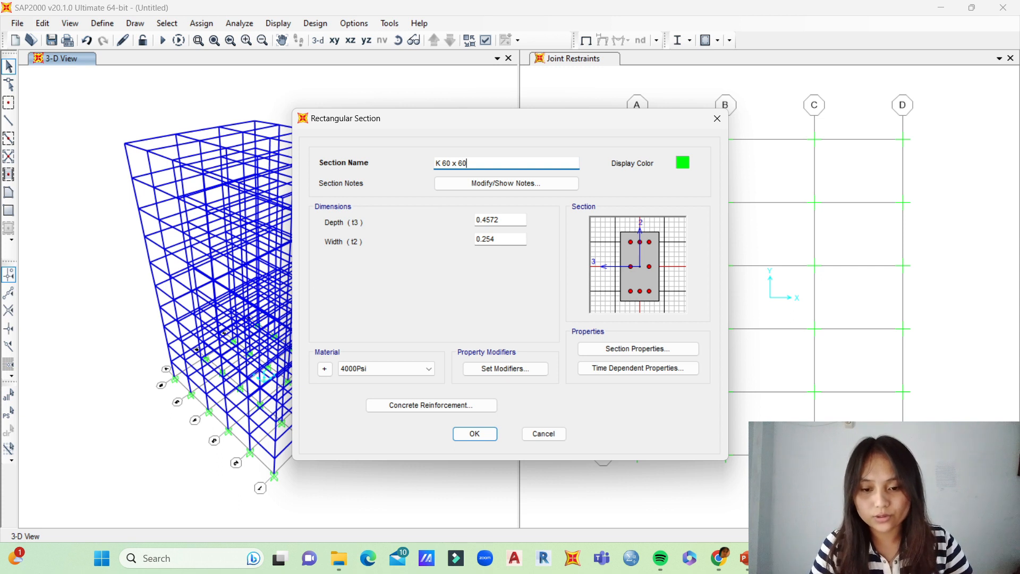
Step: Set the K 60 x 60 section's depth and width to 60 cm each, and assign the Beton 30MPa material
key(Tab)
key(BackSpace)
text(60 cm)
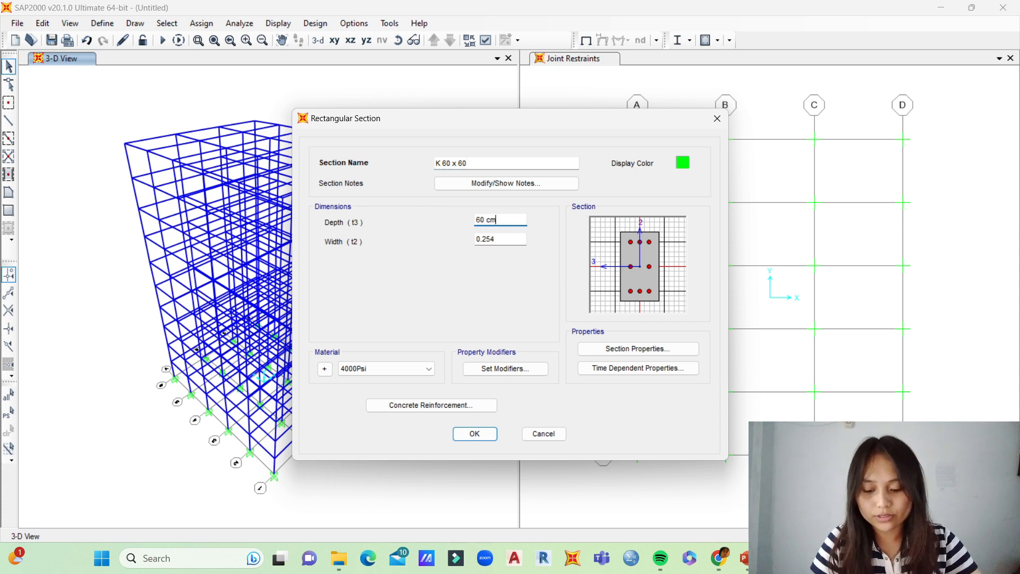
key(Tab)
key(BackSpace)
text(60 cm)
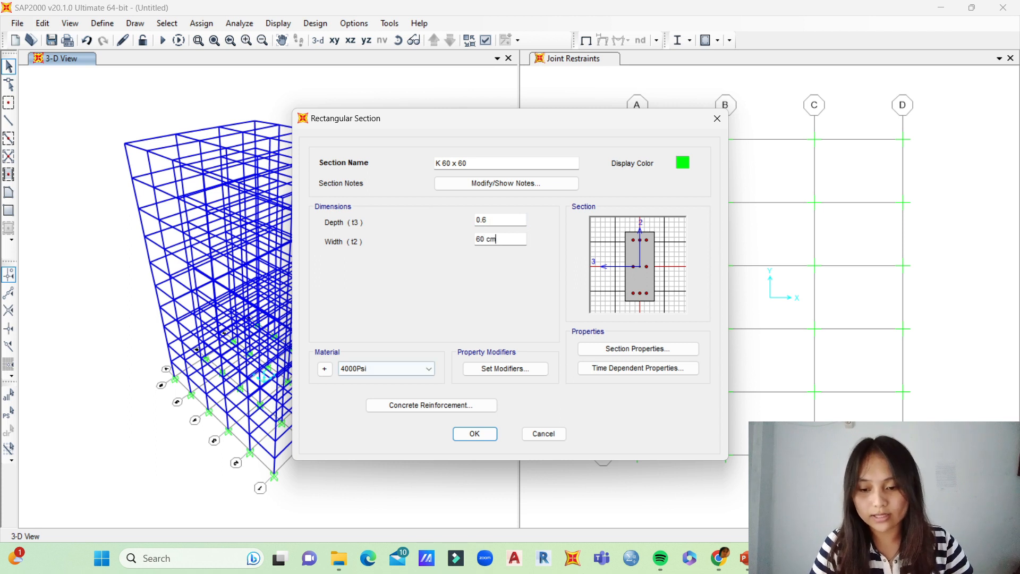
click(387, 368)
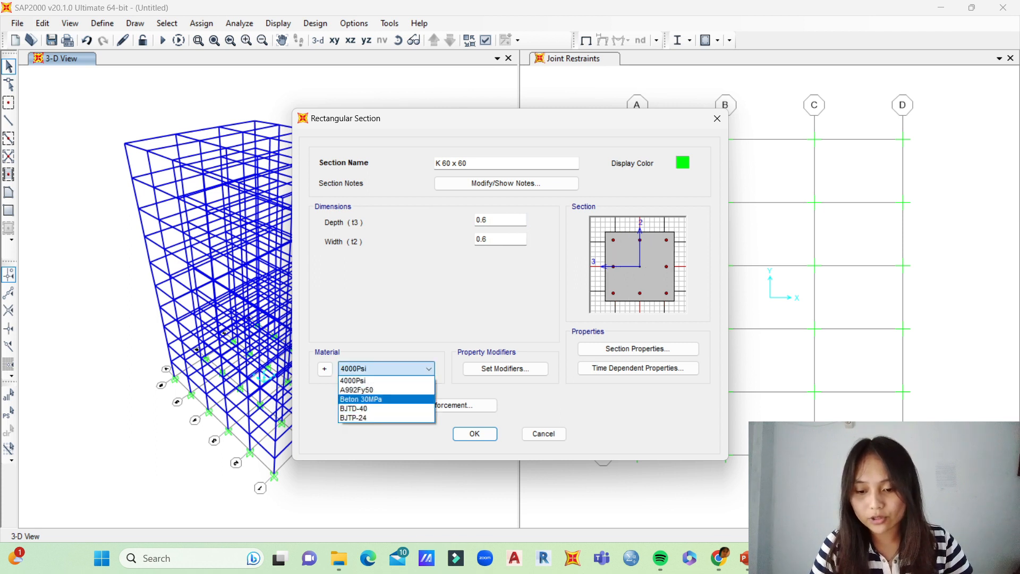
click(361, 398)
Step: Assign BJTP-24 to K 60 x 60's confinement bars and accept the column reinforcement data
click(383, 404)
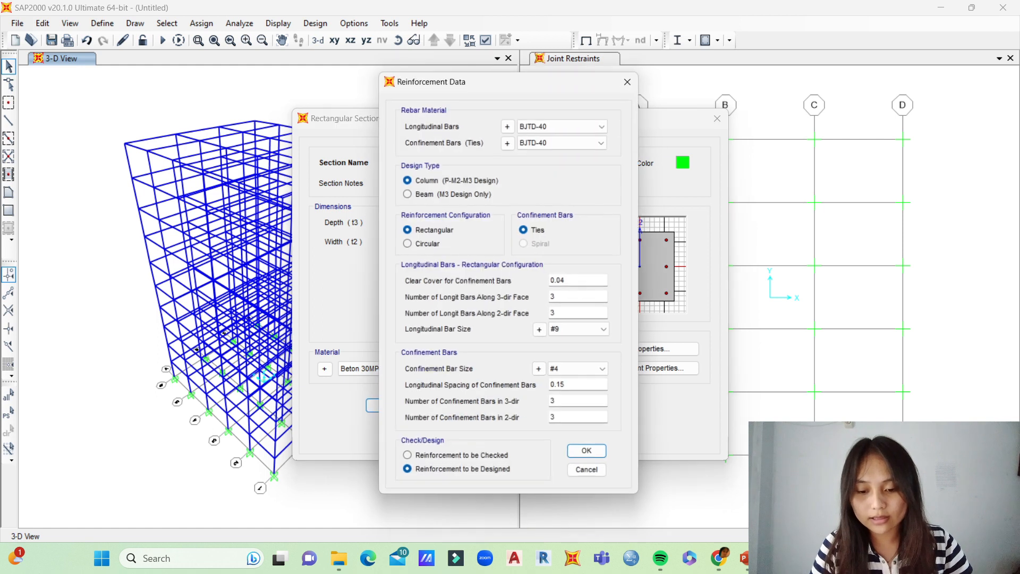
click(604, 140)
click(536, 163)
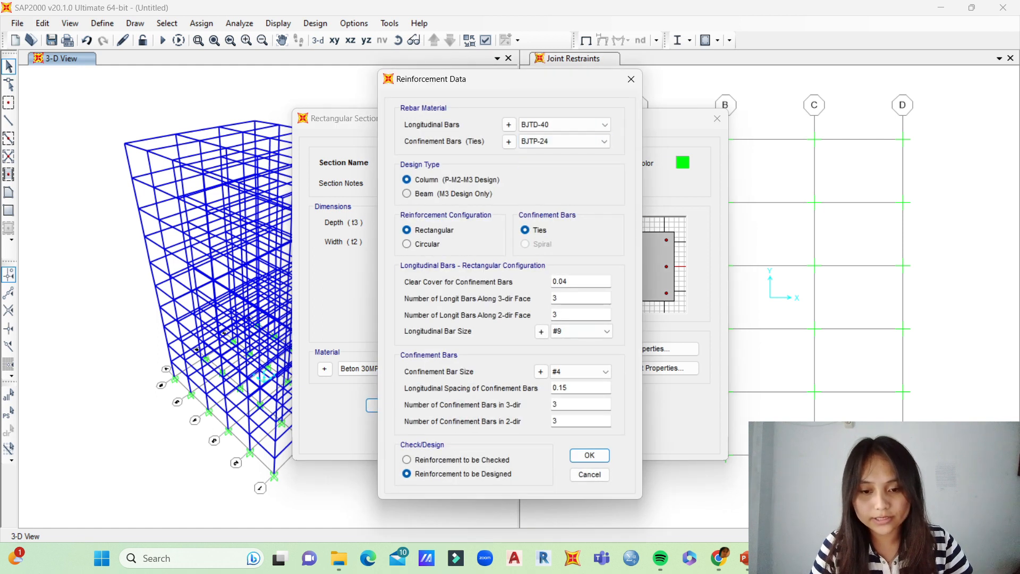
click(589, 455)
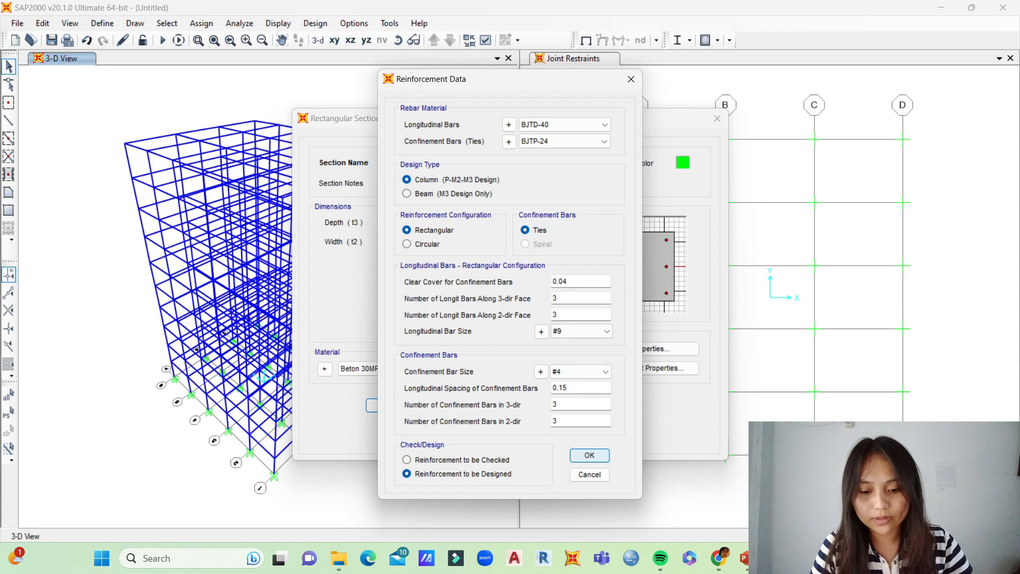
Step: Accept the K 60 x 60 section and close the frame property definitions
click(474, 433)
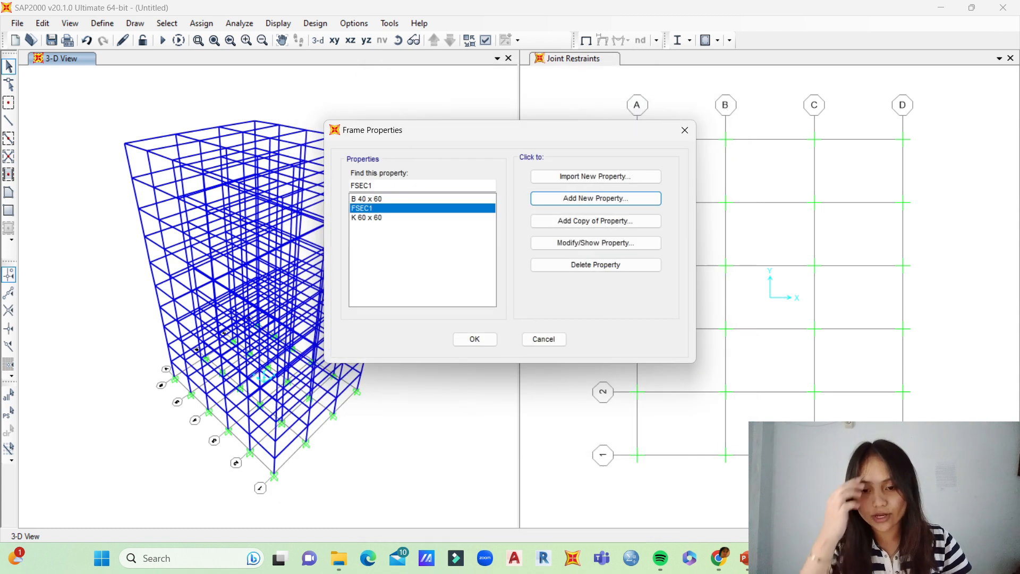
click(475, 339)
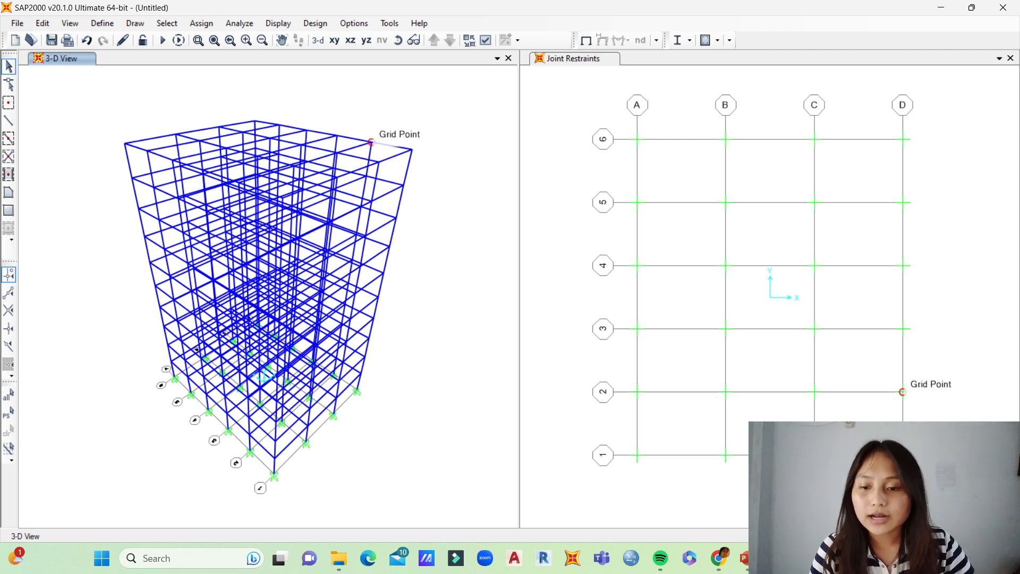
Step: Turn off perspective and select all beams spanning between grid lines 1 to 6 on every floor, bay by bay in side elevation
click(413, 41)
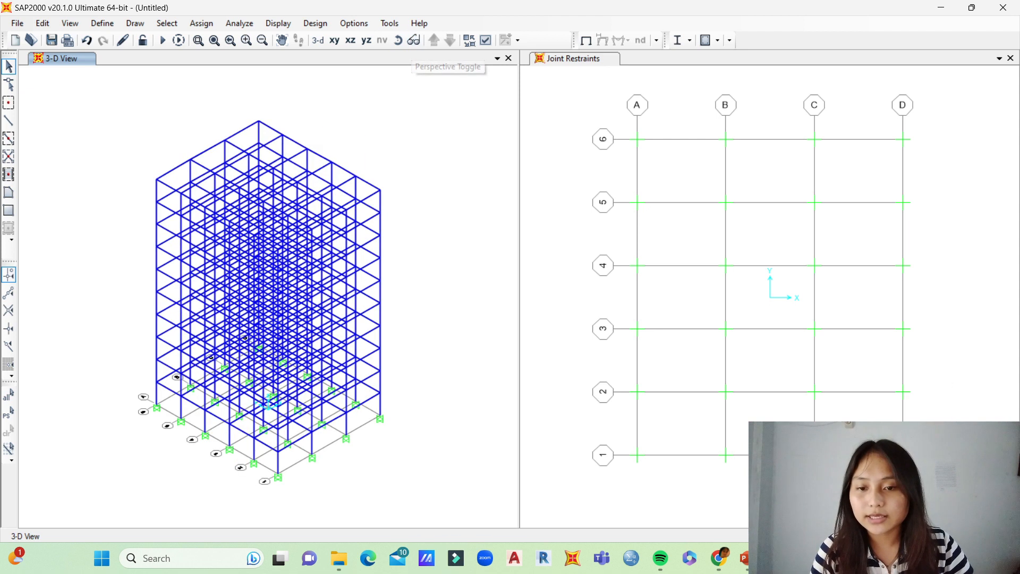
click(398, 41)
drag(297, 229, 376, 224)
click(397, 40)
drag(318, 276, 313, 232)
drag(350, 150, 332, 421)
drag(307, 146, 301, 421)
drag(272, 146, 259, 415)
drag(246, 147, 227, 416)
drag(206, 147, 189, 415)
Step: Add all beams spanning between grid lines A to D to the selection, bay by bay in front elevation
click(398, 41)
drag(340, 180, 226, 177)
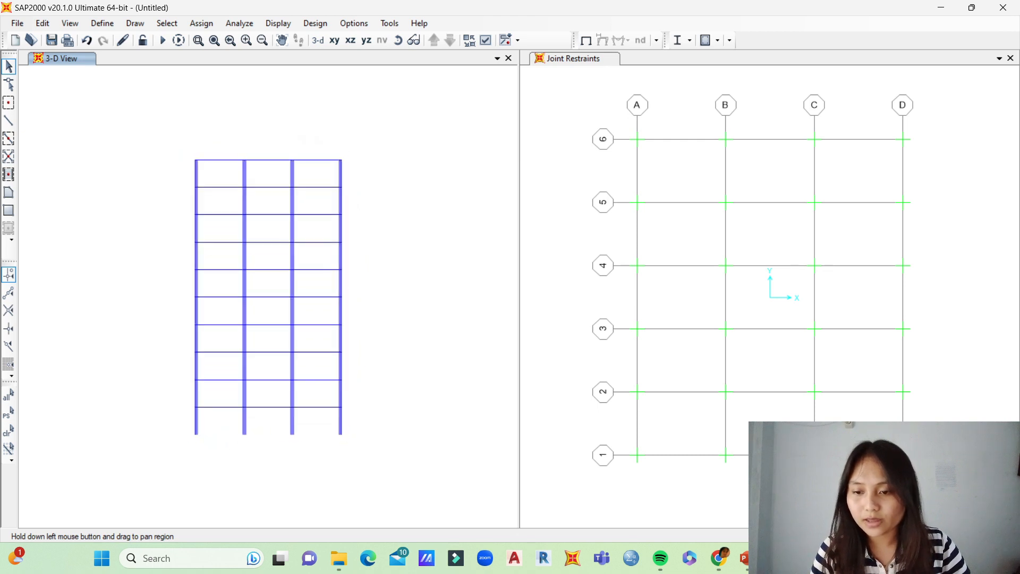
drag(326, 145, 310, 424)
drag(270, 149, 258, 427)
drag(225, 150, 218, 428)
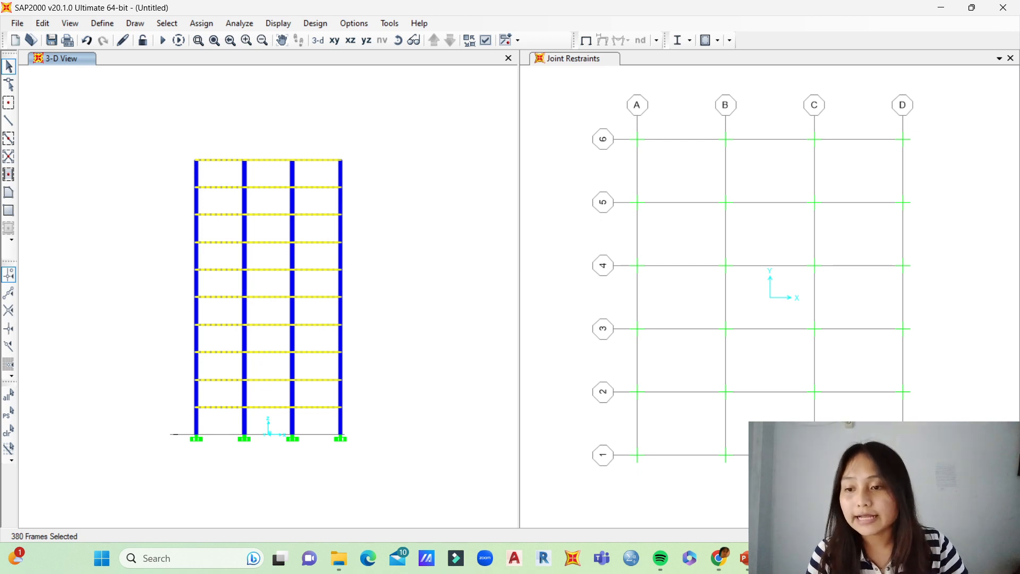
Step: Assign the B 40 x 60 frame section to the selected beams
click(201, 23)
mouse_move(222, 56)
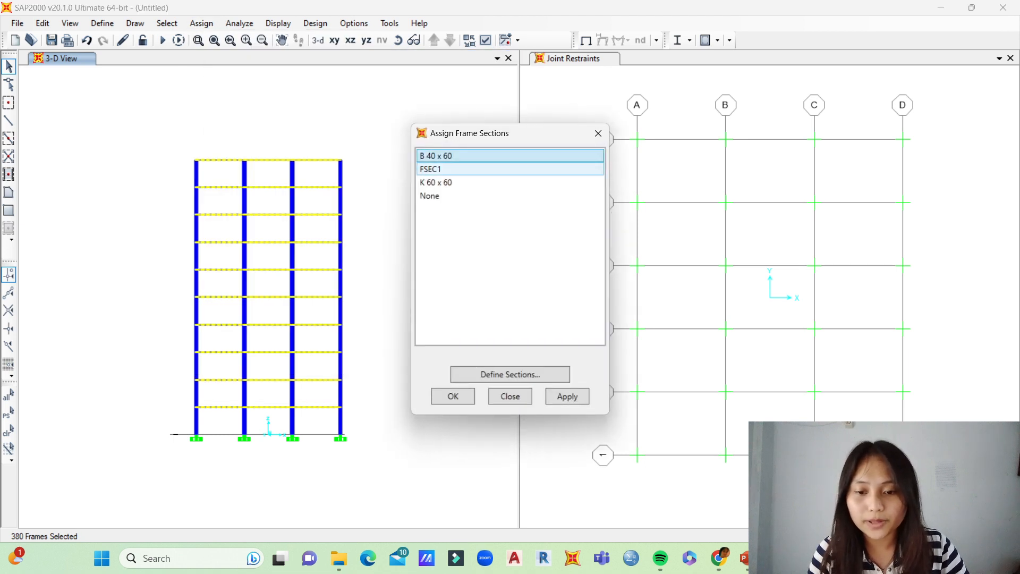
click(567, 396)
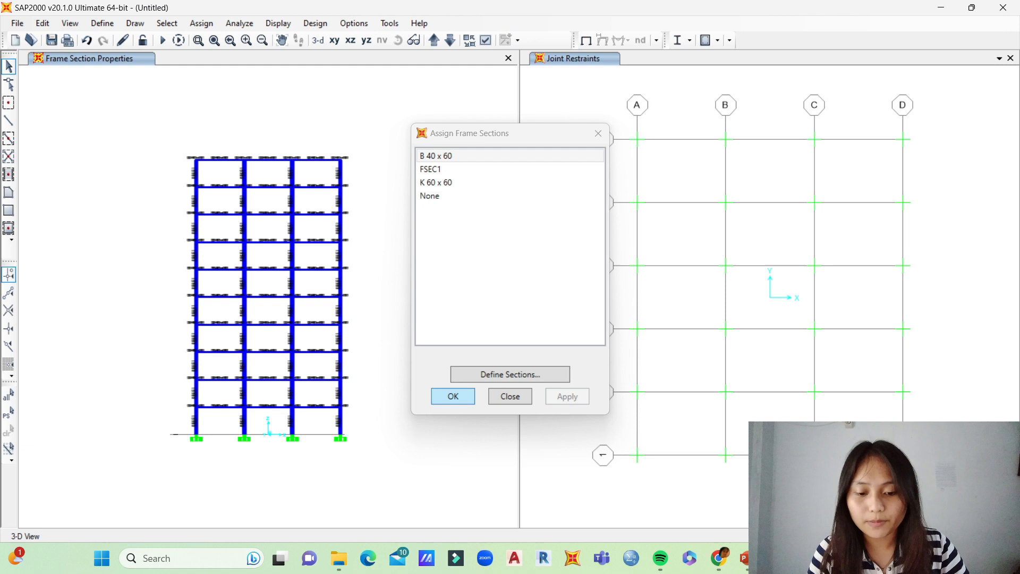
click(453, 396)
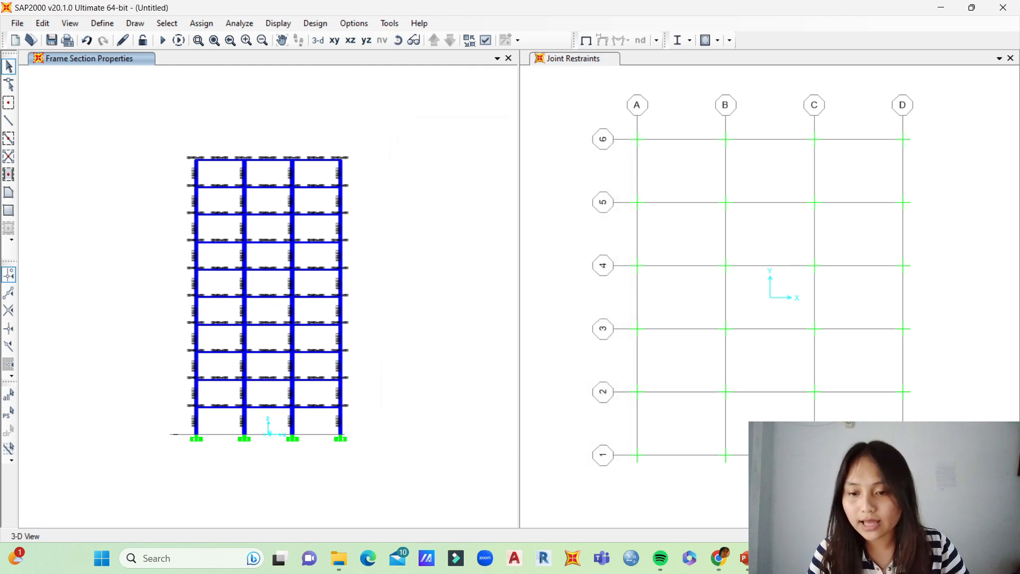
Step: Select all columns of the building, story by story from the roof down to the supports
drag(351, 170, 172, 178)
drag(360, 191, 186, 201)
drag(351, 223, 182, 237)
drag(352, 249, 181, 258)
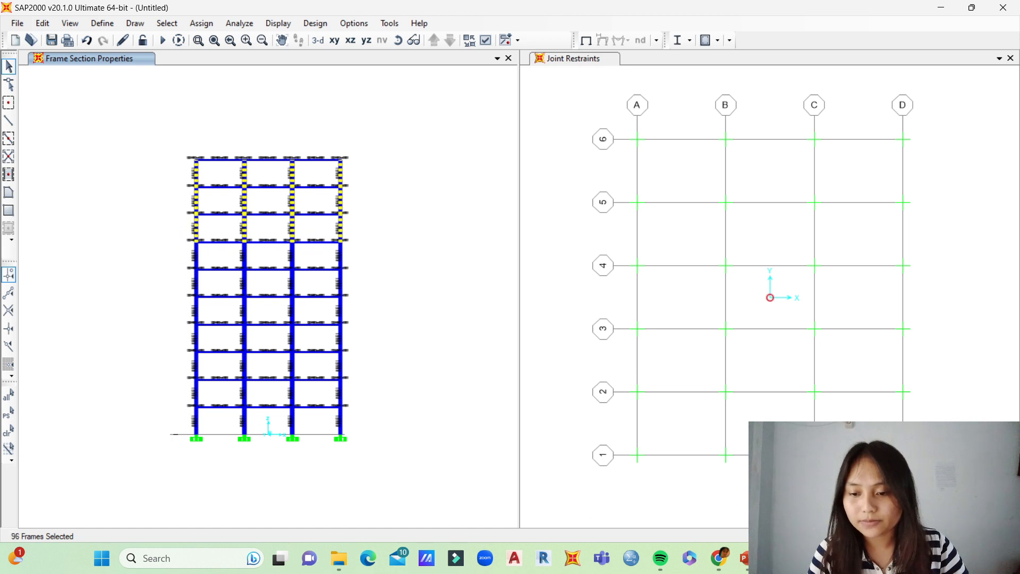
drag(351, 277, 184, 285)
drag(351, 306, 170, 318)
drag(350, 334, 170, 343)
drag(353, 361, 180, 368)
drag(353, 386, 187, 390)
drag(353, 414, 197, 425)
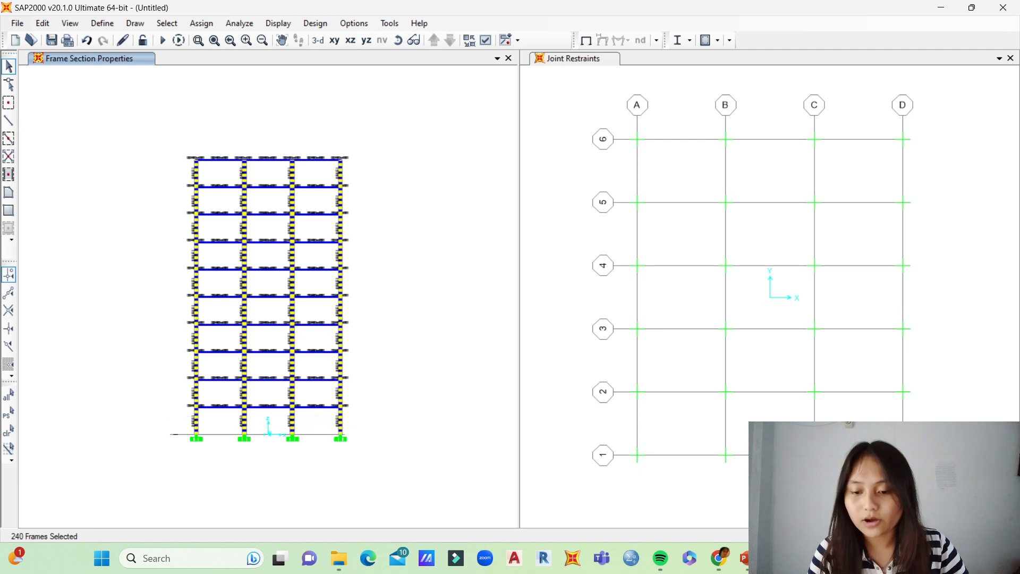
Step: Assign the K 60 x 60 frame section to the selected columns
click(202, 23)
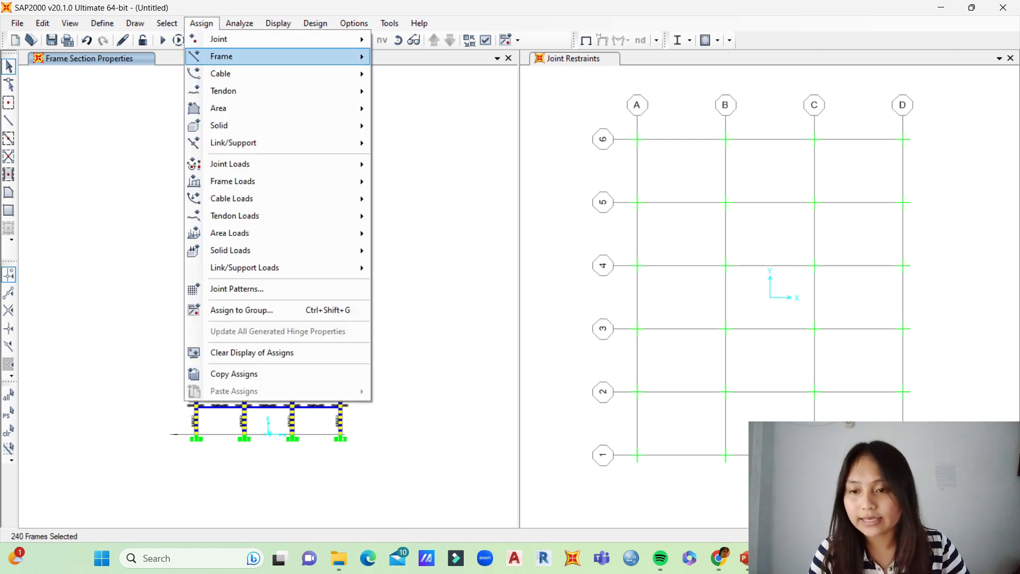
mouse_move(222, 56)
click(426, 57)
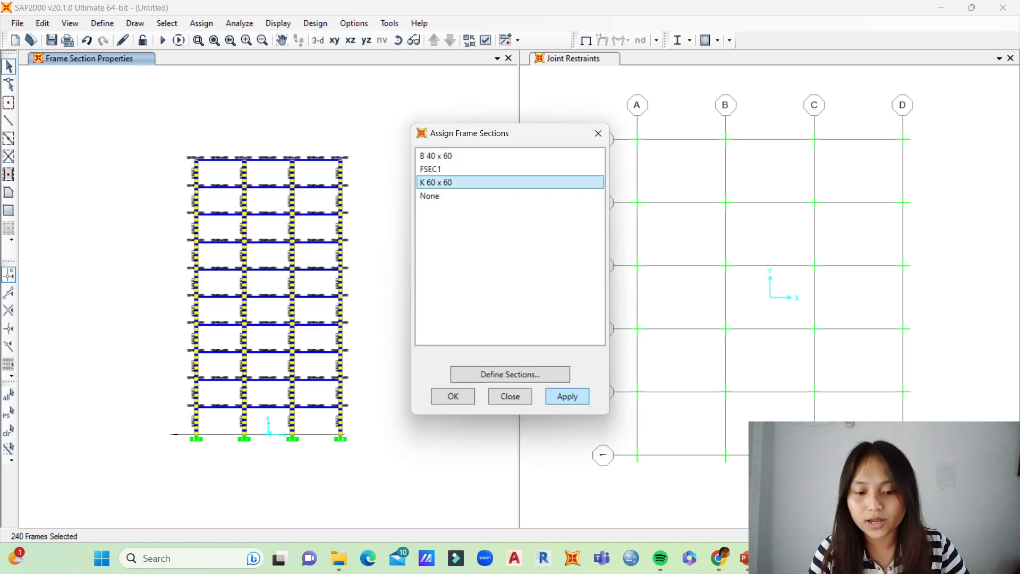
click(567, 396)
click(452, 396)
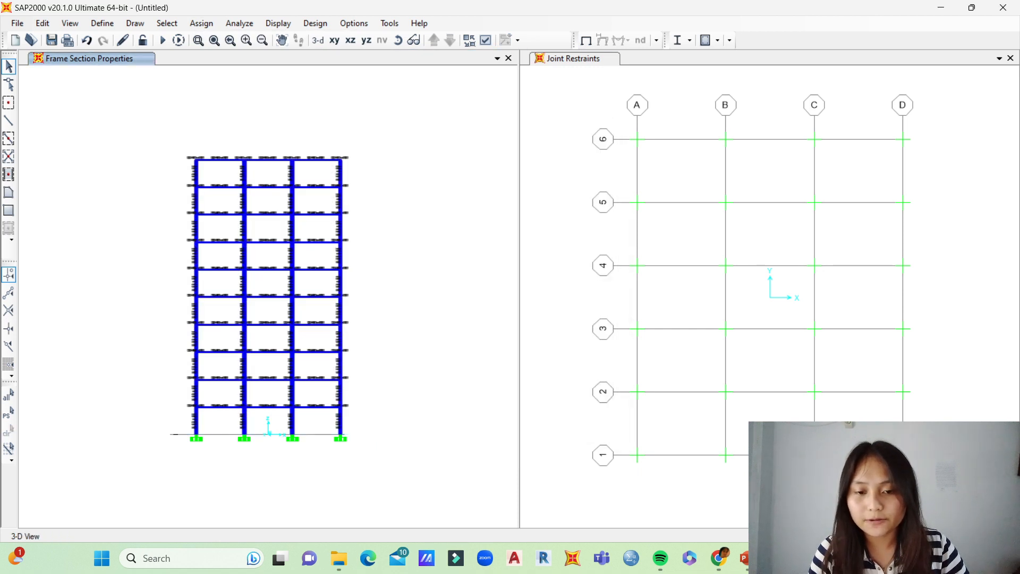
Step: Examine the section labels on the beams and columns in 3D and return to the front elevation
click(398, 40)
drag(377, 210, 378, 183)
scroll(378, 183, up, 7)
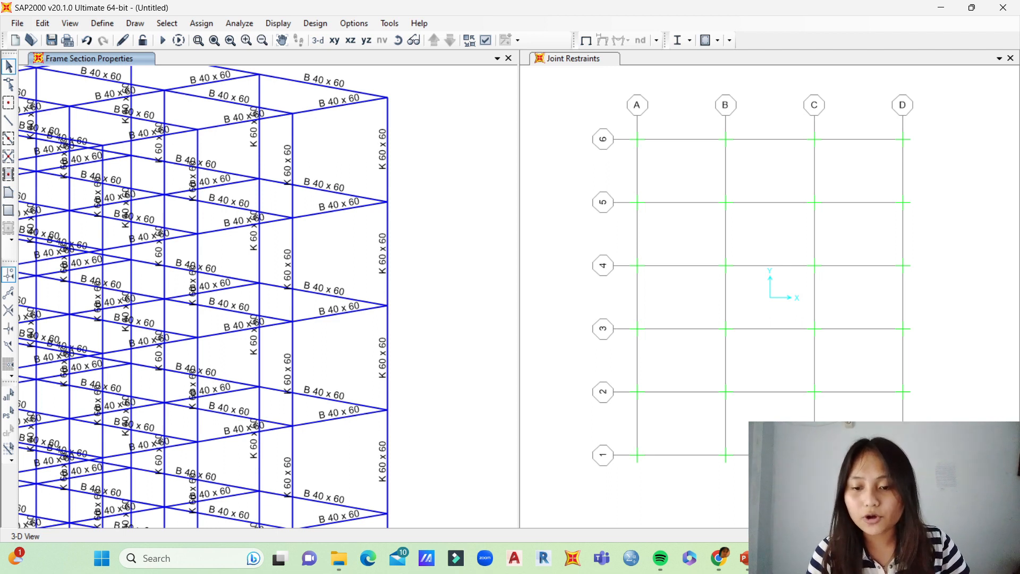
scroll(378, 133, down, 7)
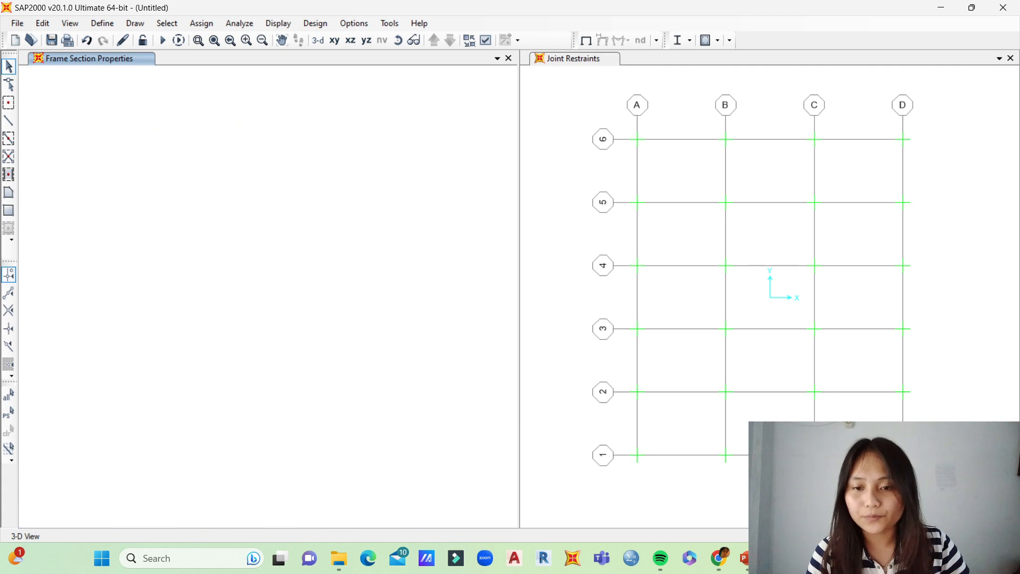
click(398, 40)
drag(287, 239, 345, 227)
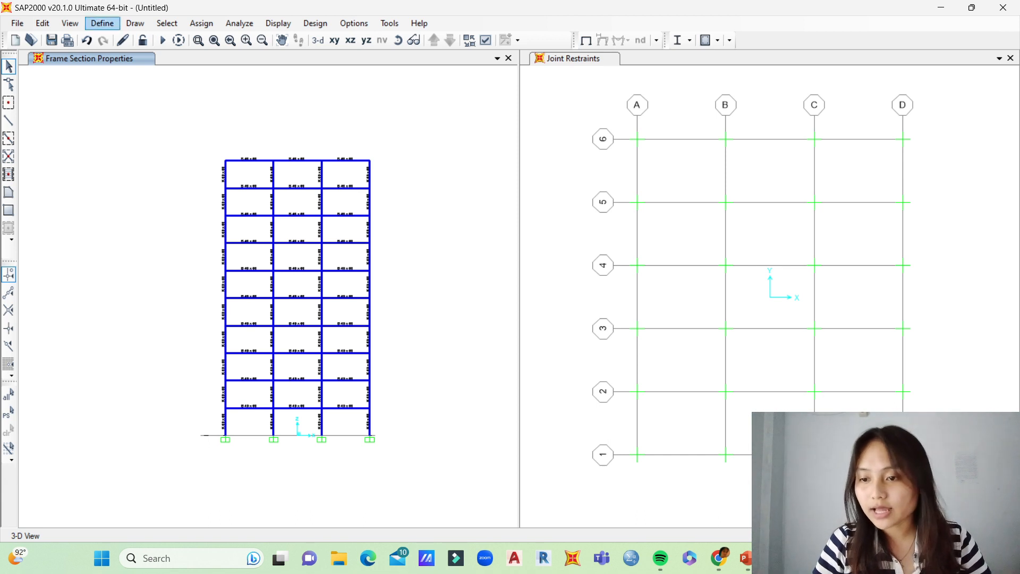
Step: Add a load pattern named LIVE with type Live and accept the load patterns
click(102, 24)
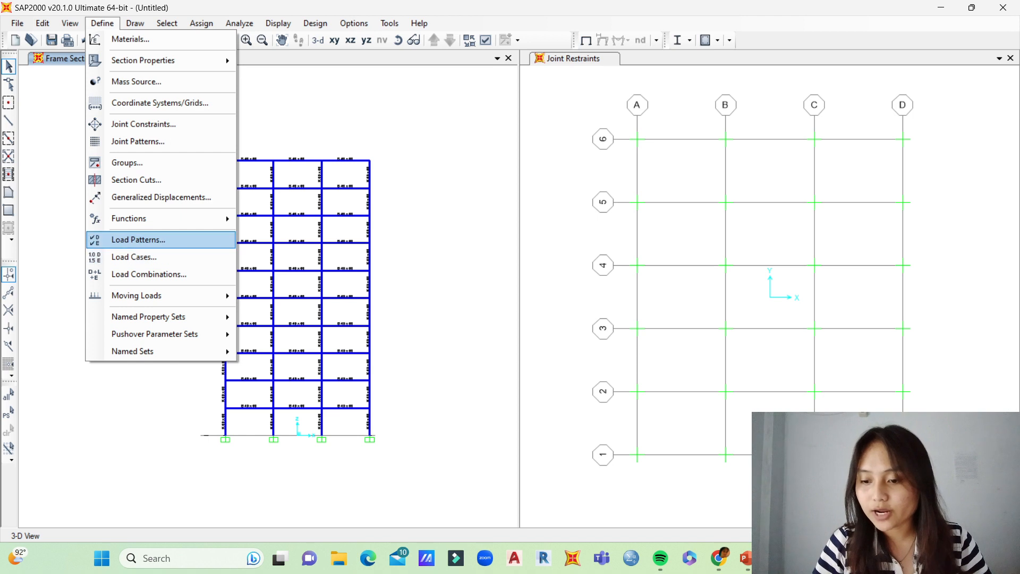
click(138, 240)
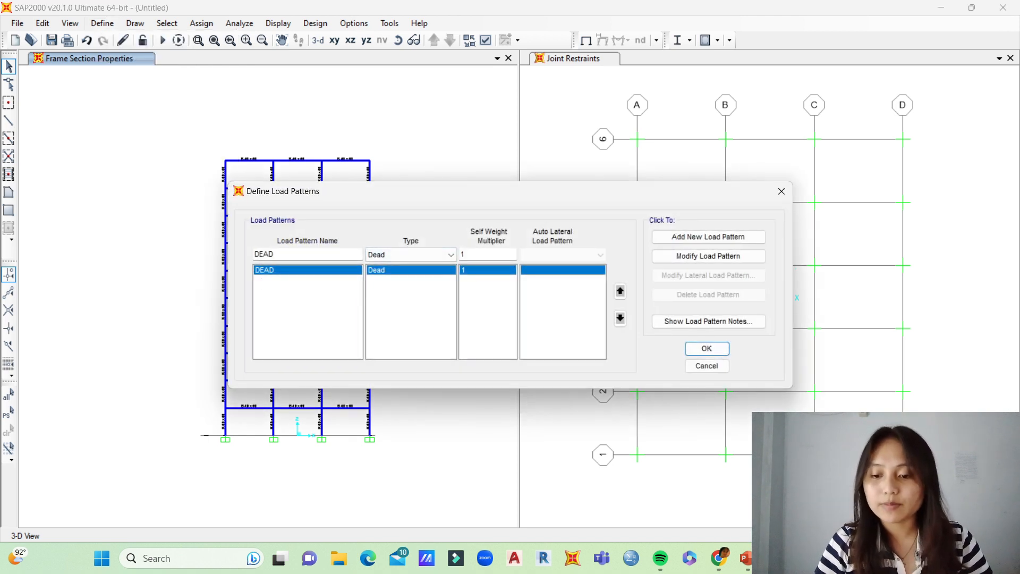
double_click(267, 255)
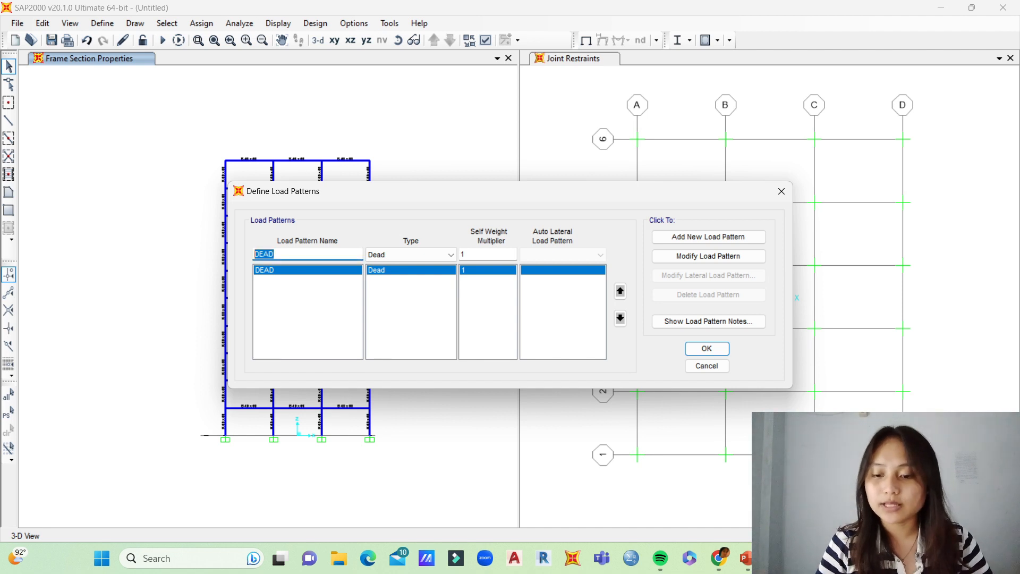
key(BackSpace)
text(LIVE)
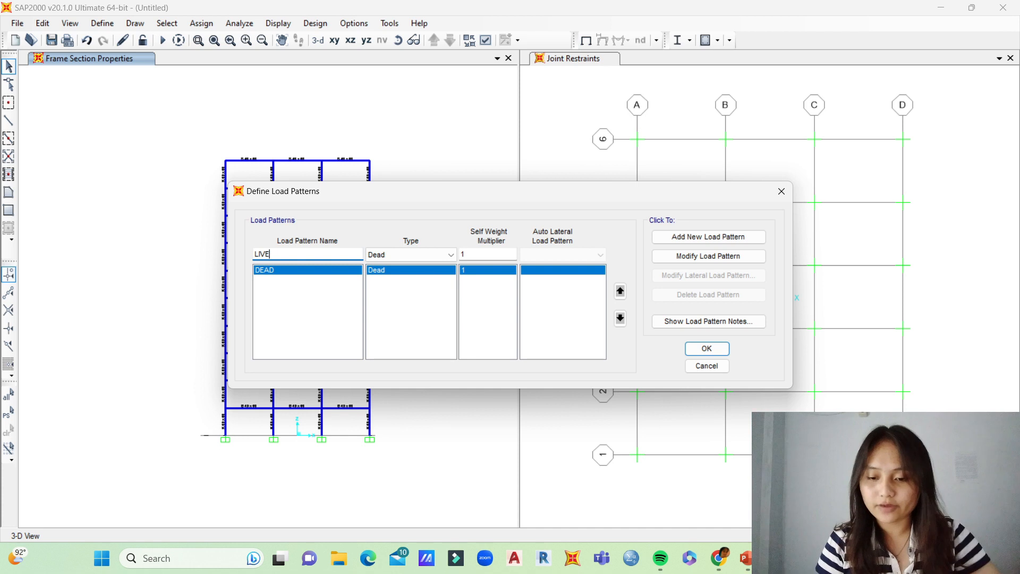
click(411, 254)
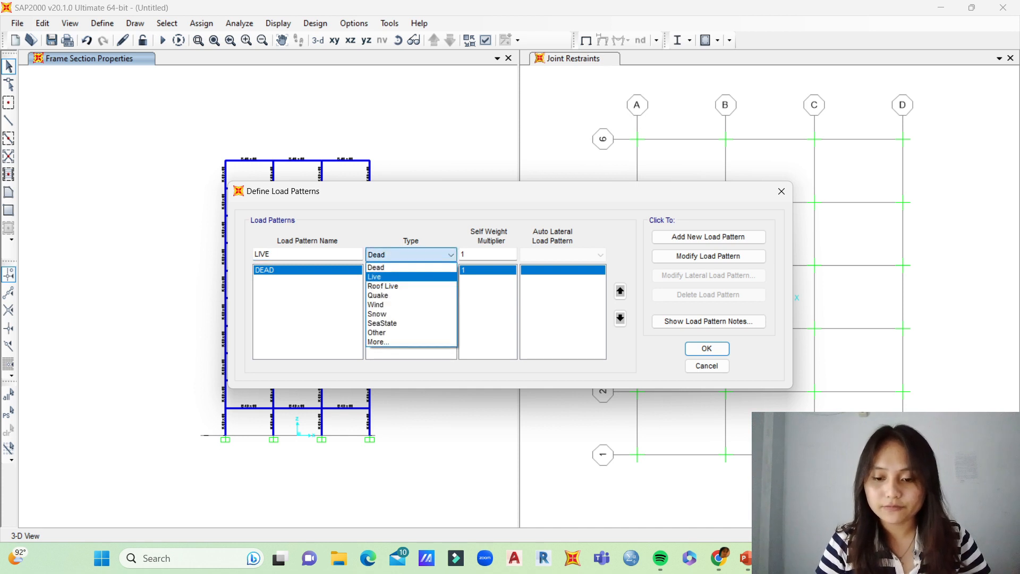
click(374, 277)
click(708, 236)
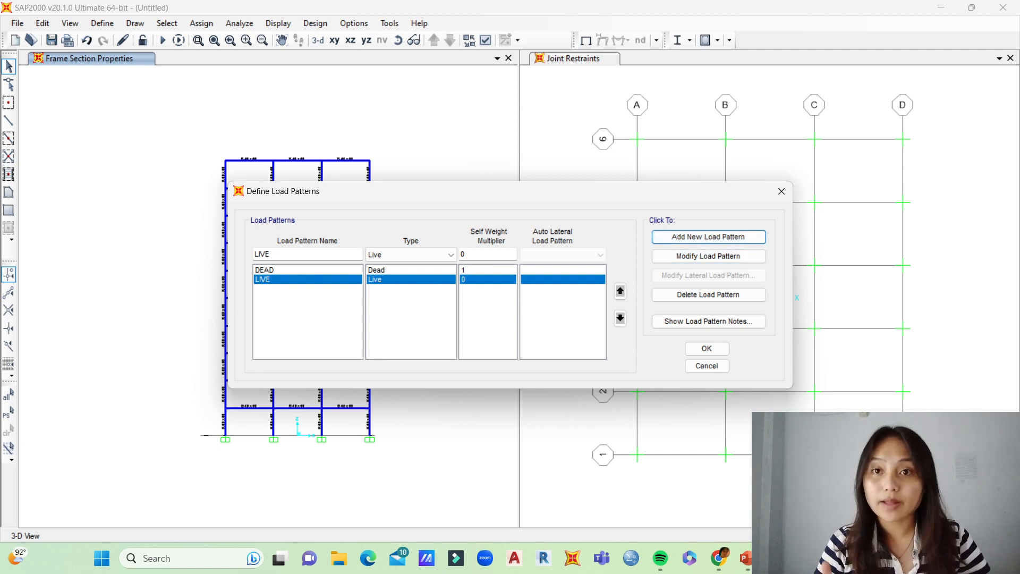
click(707, 347)
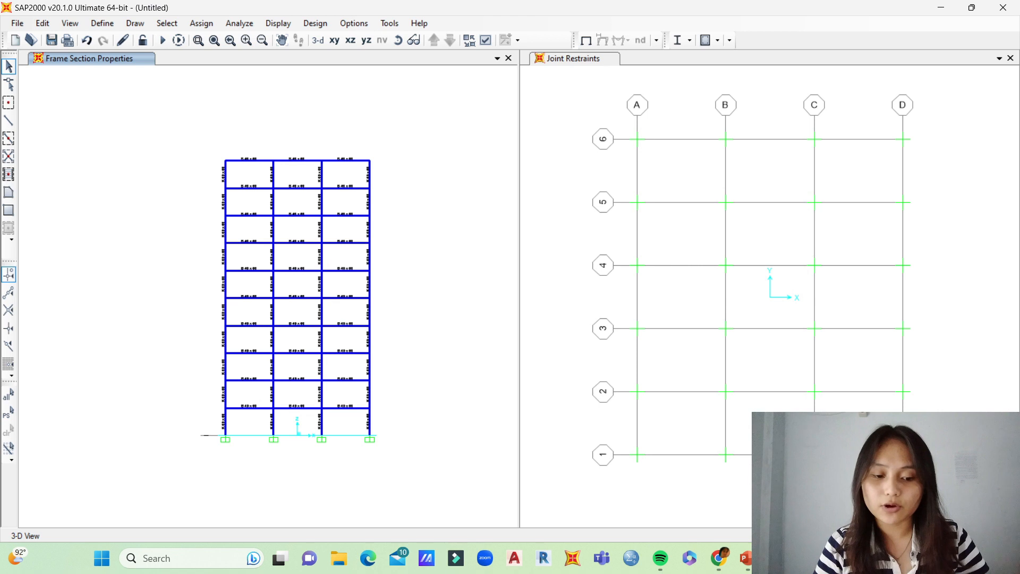
Step: Start a new load combination and clear its default name
click(102, 22)
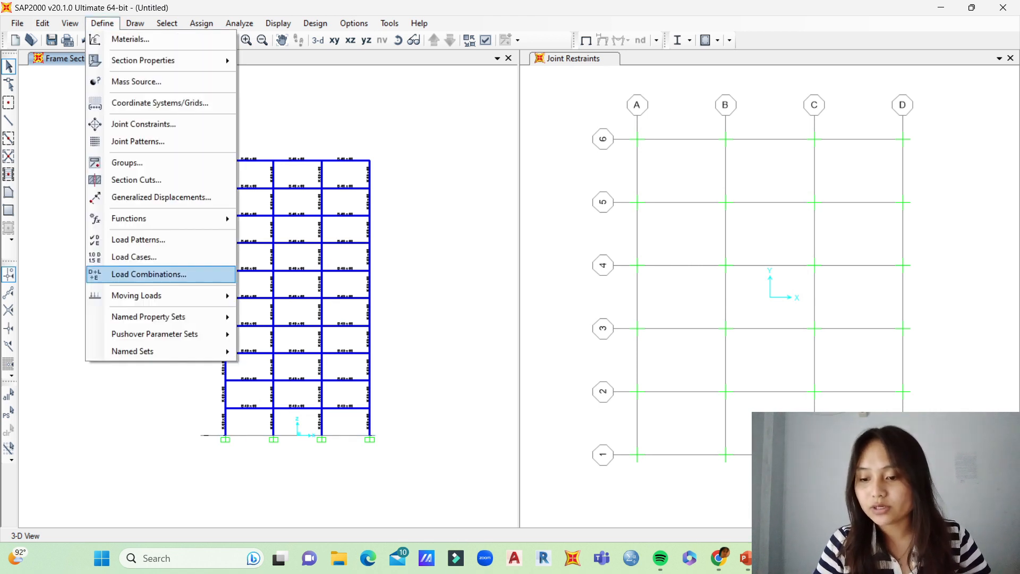
click(149, 274)
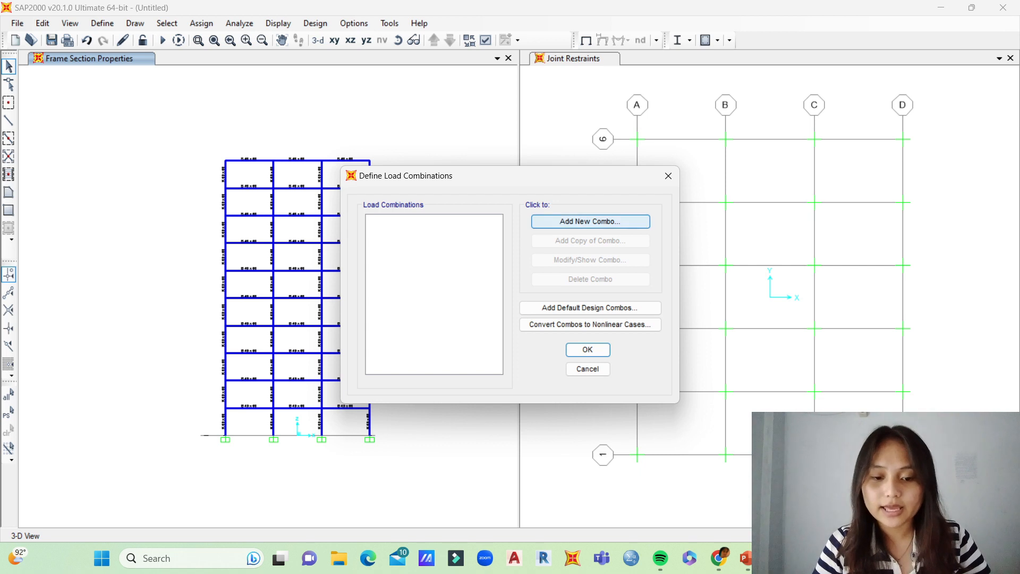
click(590, 221)
double_click(574, 166)
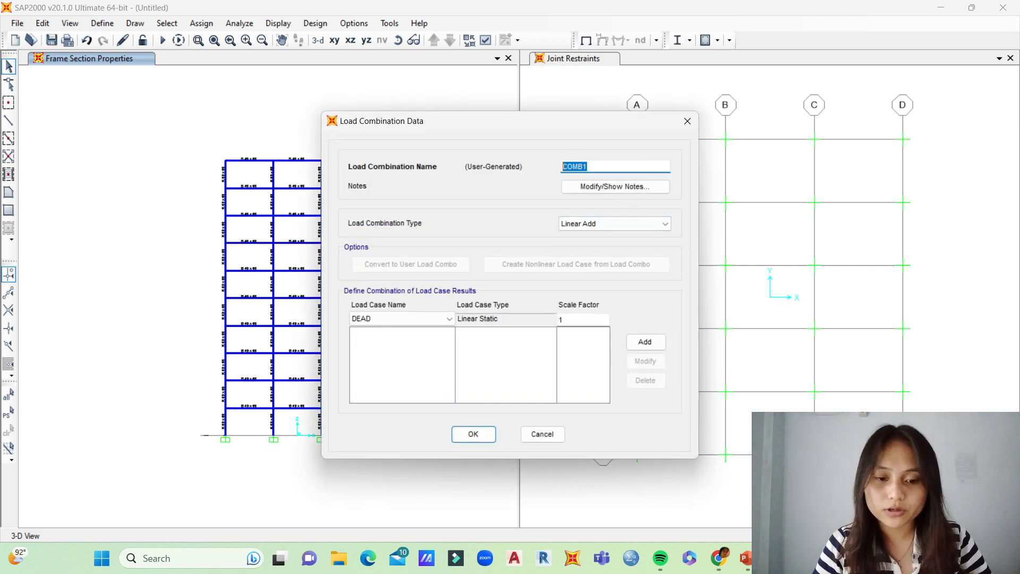
key(BackSpace)
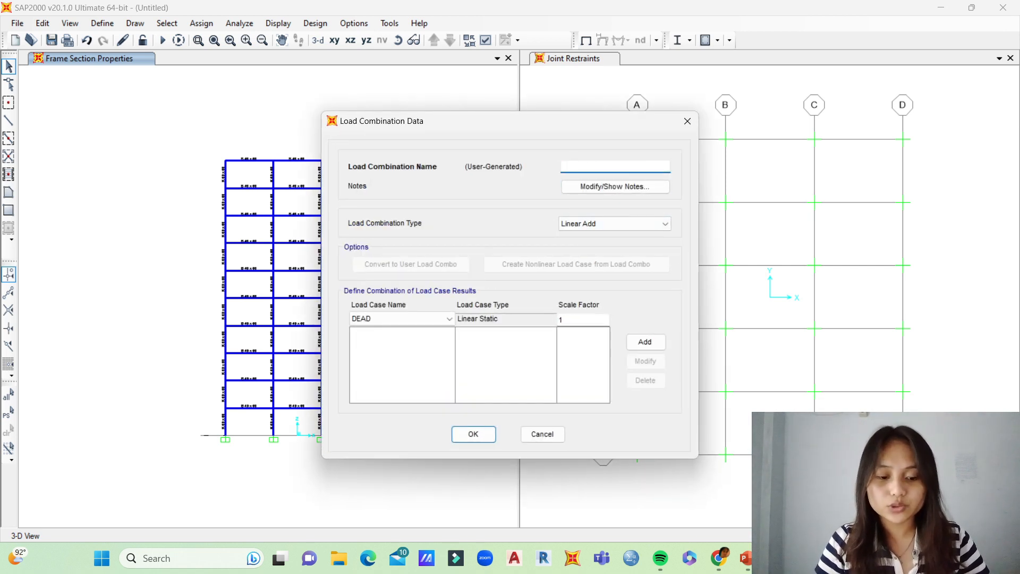
Step: Switch to the PowerPoint presentation, check the required load combinations on the SOAL slide, and return to SAP2000
key(alt+Tab)
scroll(78, 316, up, 3)
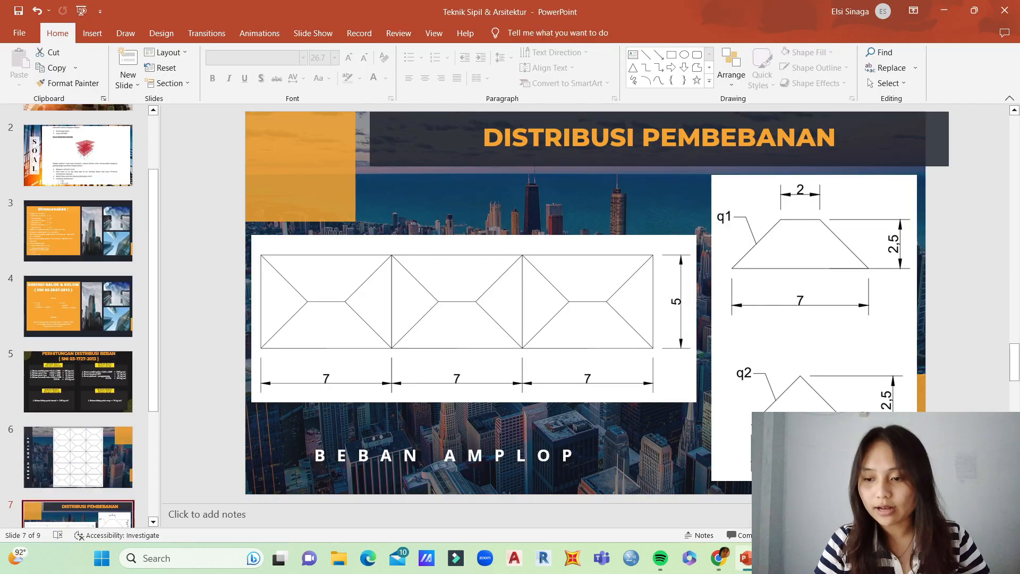
scroll(78, 316, up, 1)
click(78, 170)
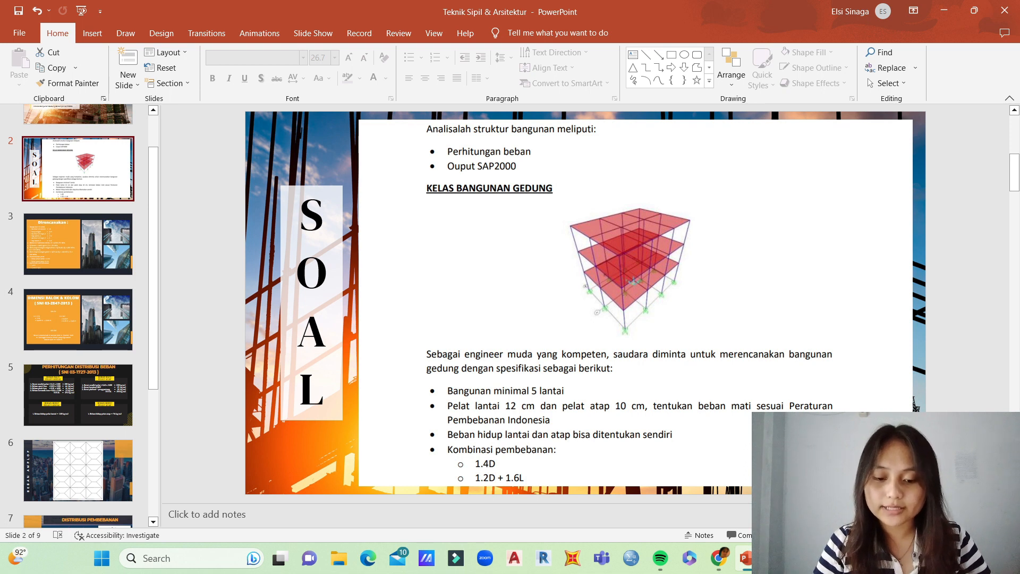
key(alt+Tab)
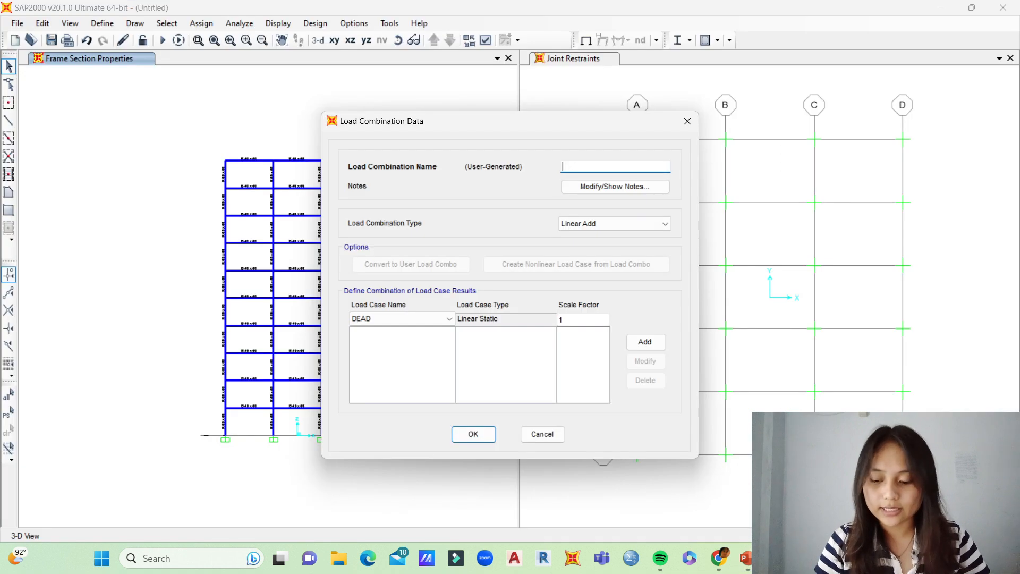
Step: Name the load combination 1.4D, add the DEAD load case with a scale factor of 1.4, and accept it
text(1.4D)
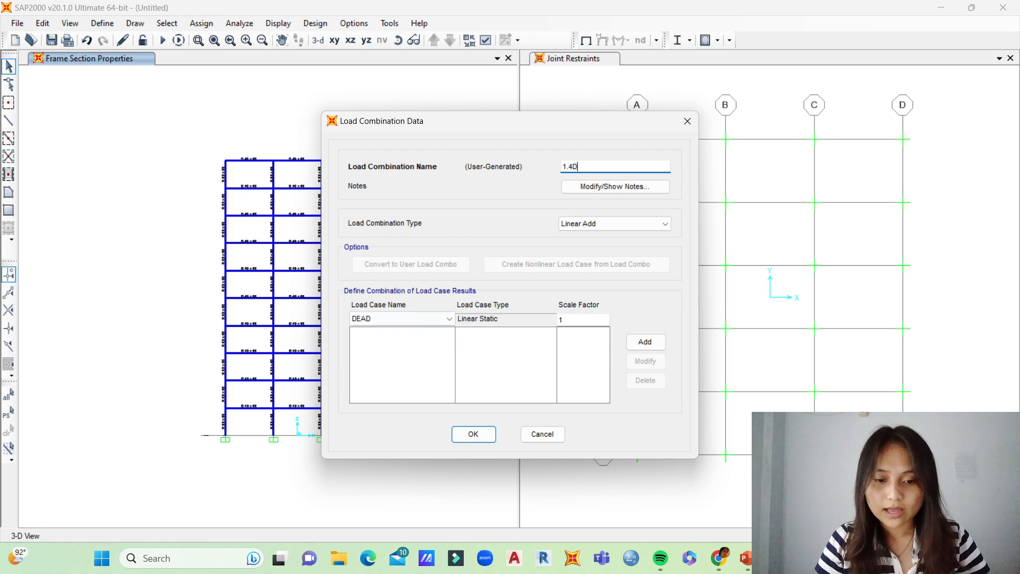
click(449, 318)
click(402, 331)
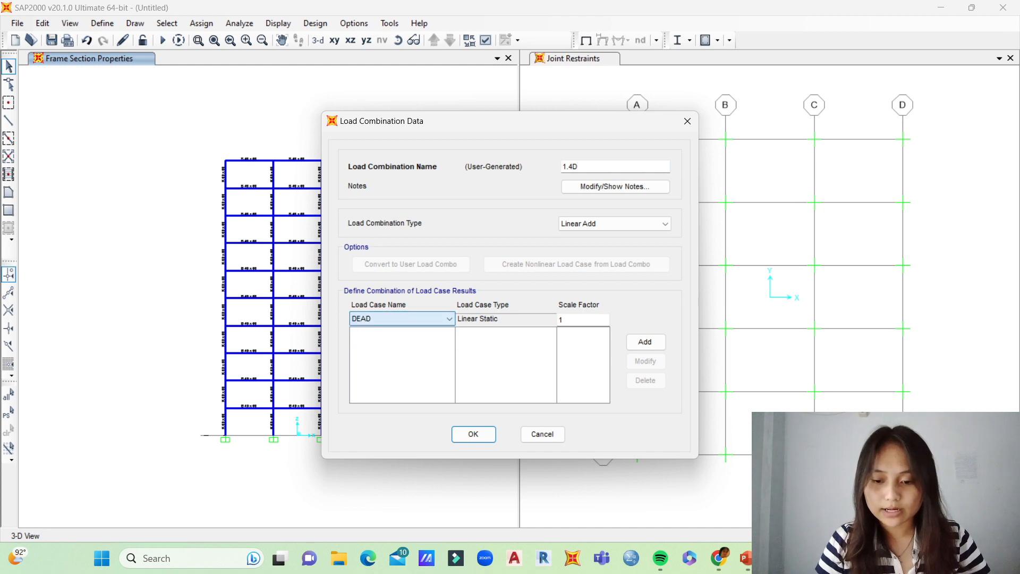
double_click(561, 319)
text(1.4)
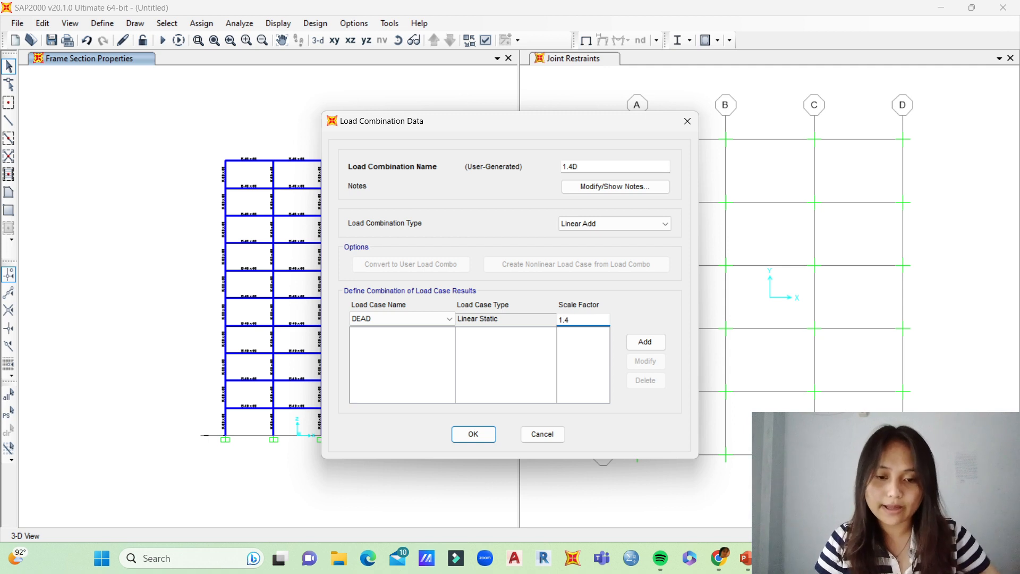
click(645, 342)
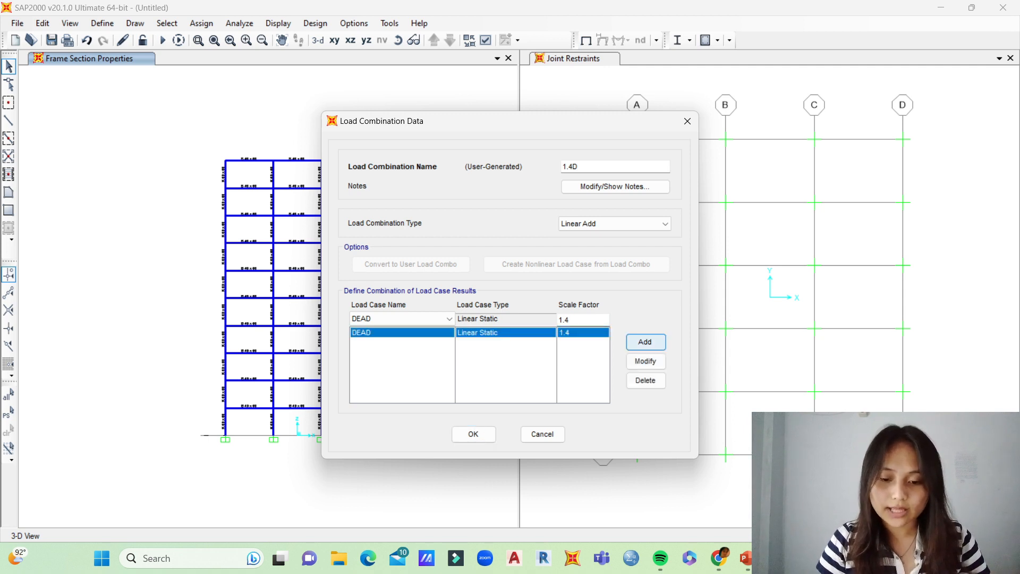
click(474, 434)
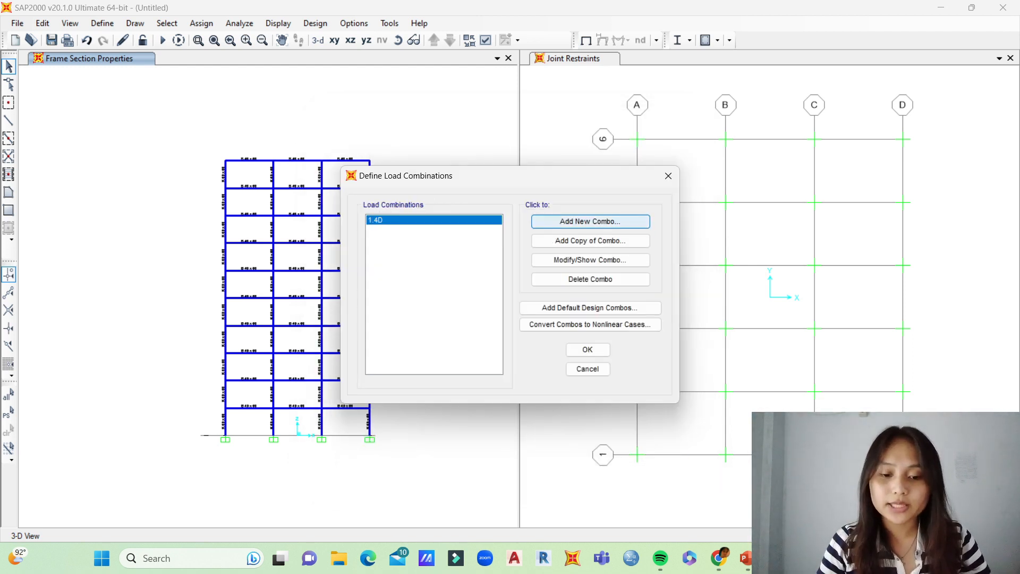
Step: Start a new load combination and name it 1.2D + 1.6L
click(590, 222)
double_click(576, 167)
key(BackSpace)
text(1.2D + 16)
key(BackSpace)
text(.6L)
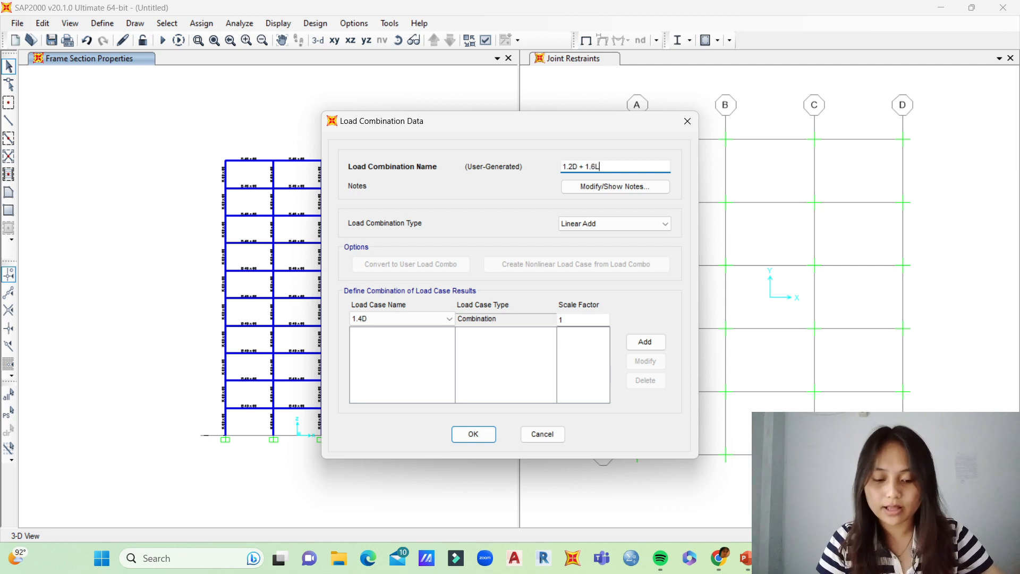
Step: Add the DEAD load case to the combination with a scale factor of 1.2
click(448, 319)
click(372, 340)
click(579, 320)
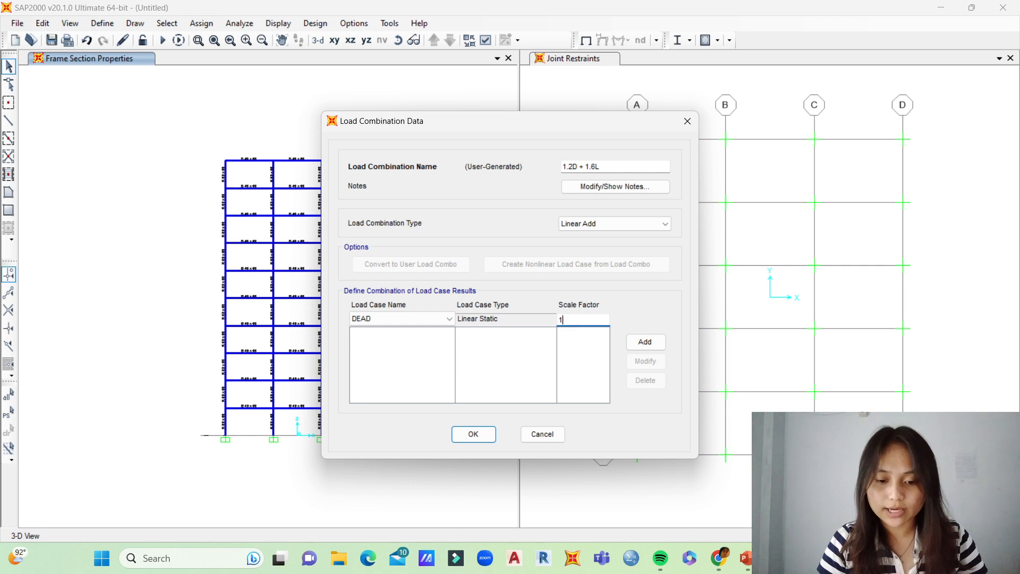
text(.4)
key(BackSpace)
text(2)
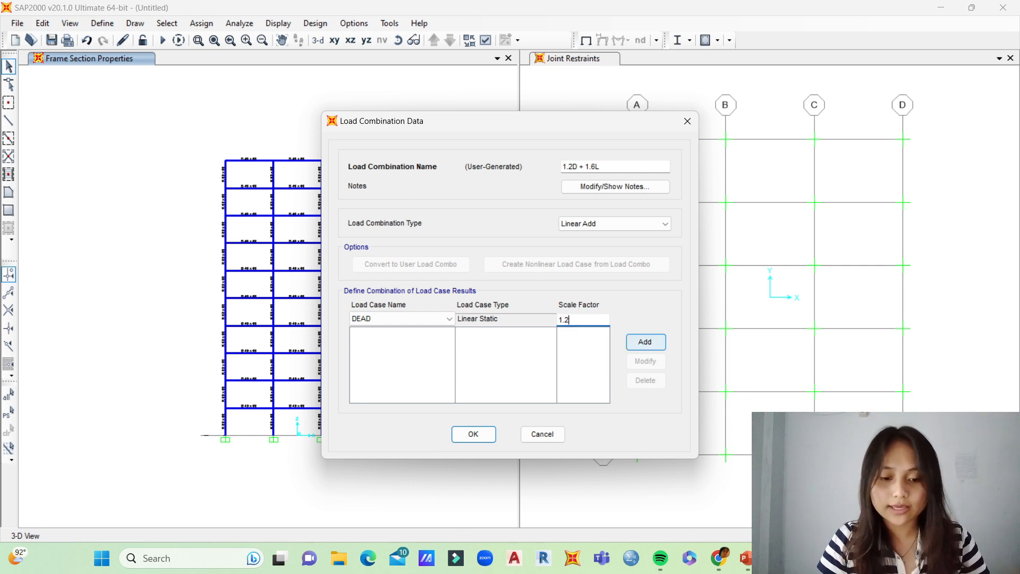
click(645, 342)
Step: Add the LIVE load case with a scale factor of 1.6 and accept the load combinations
click(398, 319)
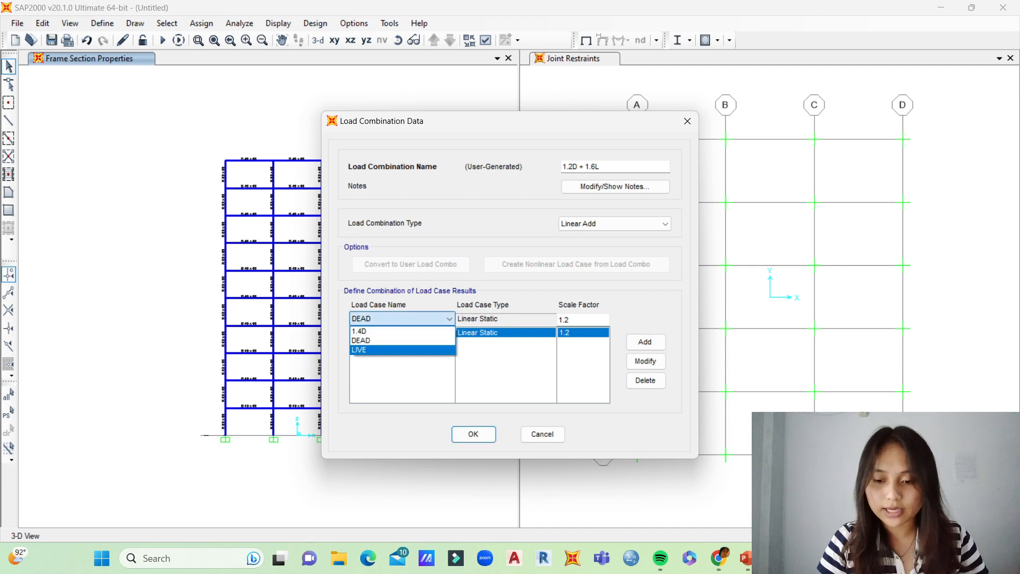
click(372, 350)
click(570, 320)
key(BackSpace)
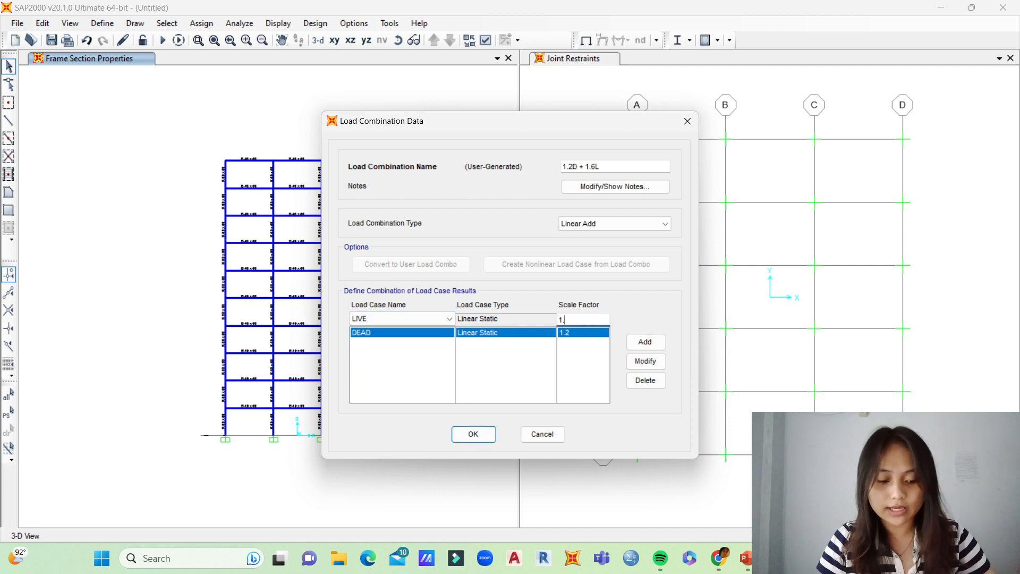
text(6)
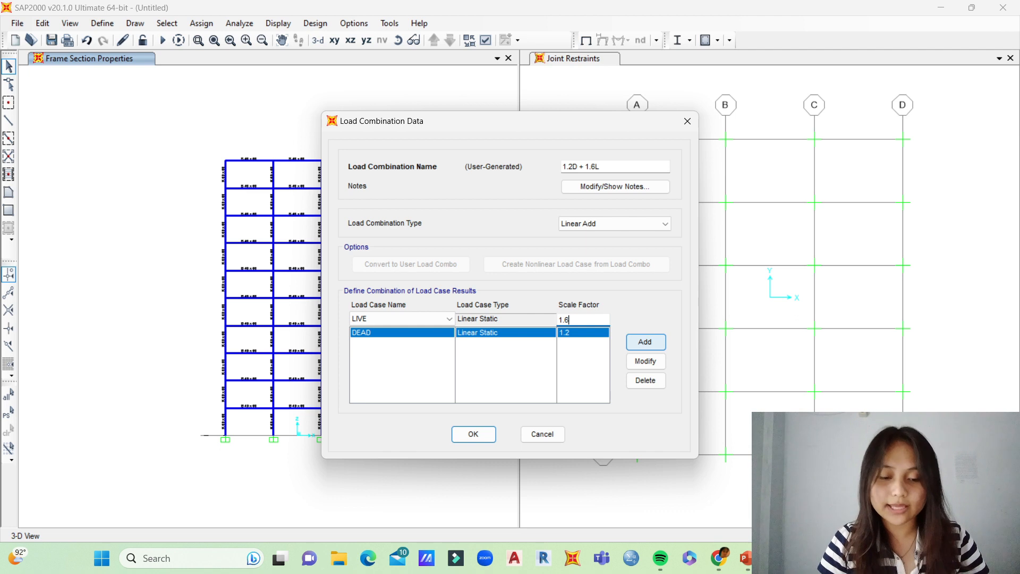
click(645, 341)
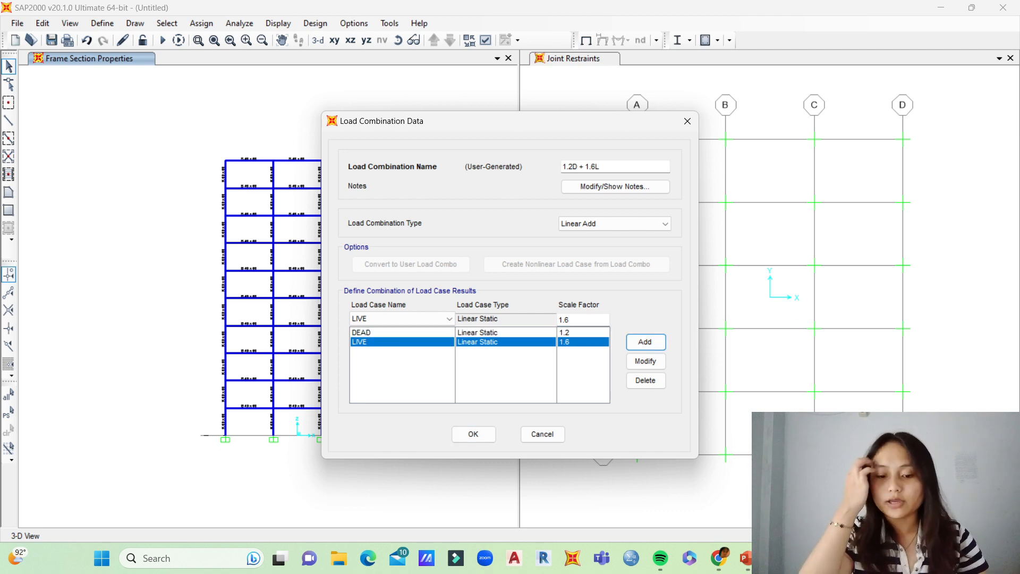
click(473, 434)
click(588, 349)
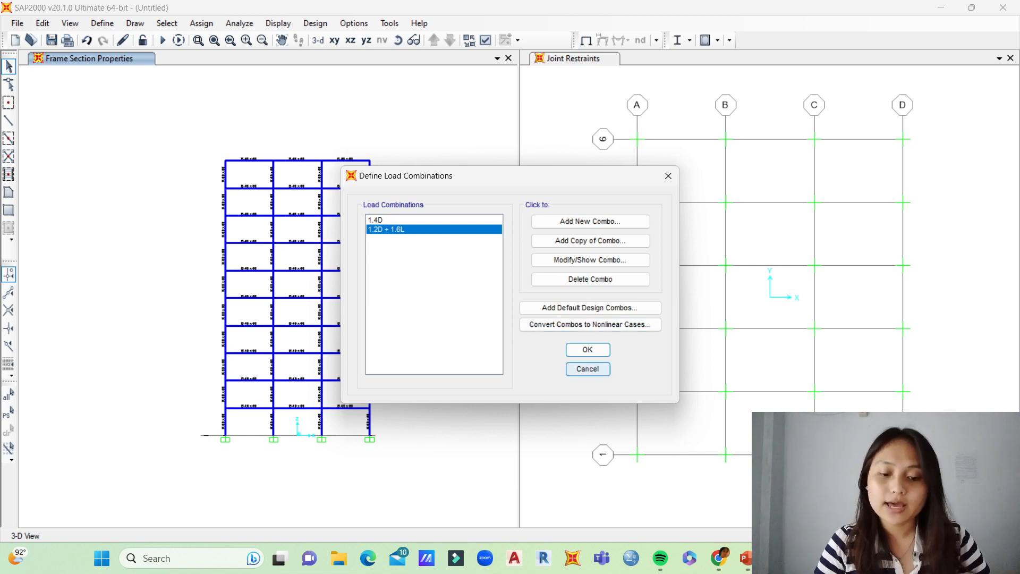
click(588, 350)
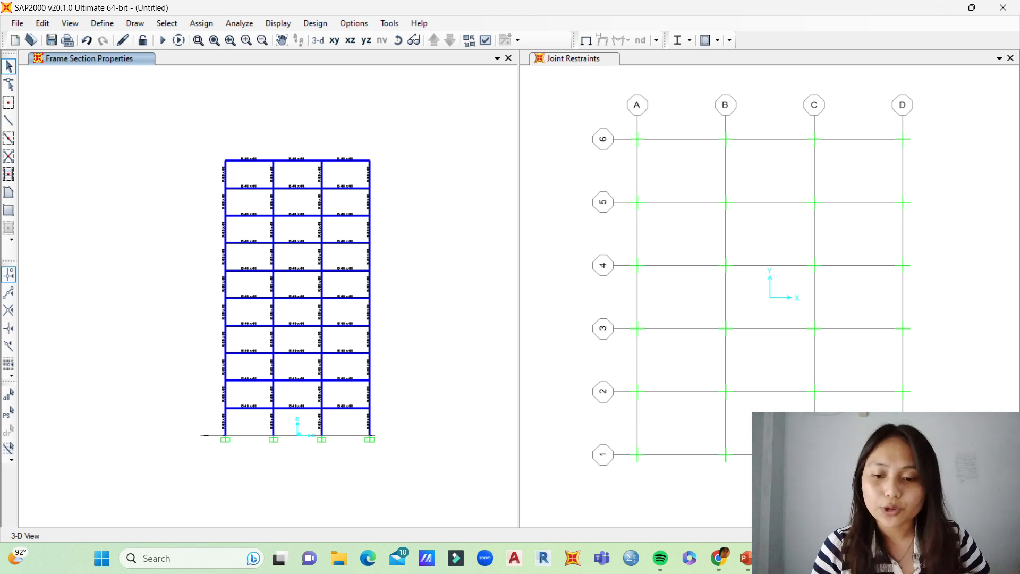
Step: Start assigning distributed loads to the frames, using the DEAD load pattern
click(202, 23)
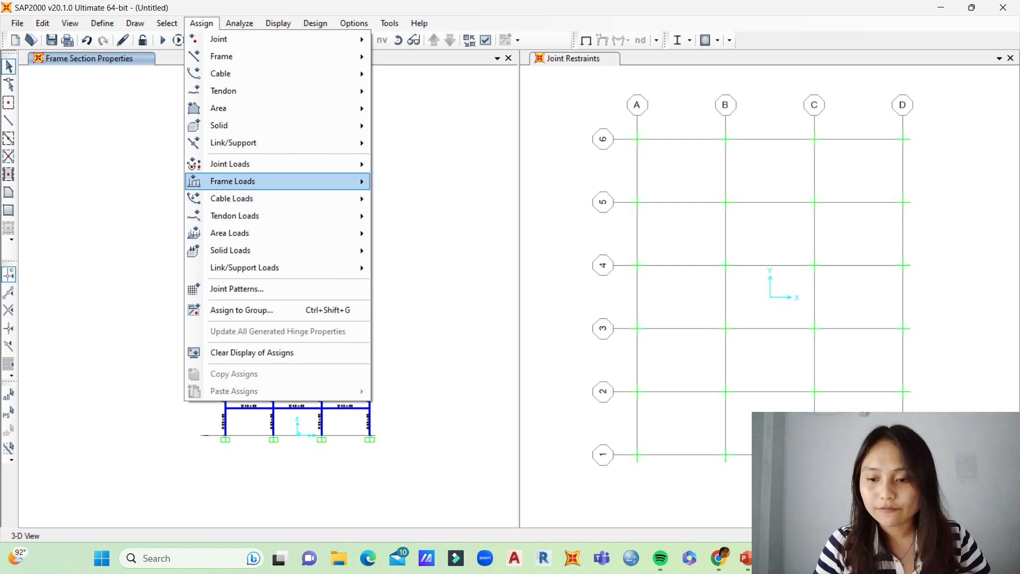
mouse_move(233, 181)
click(419, 221)
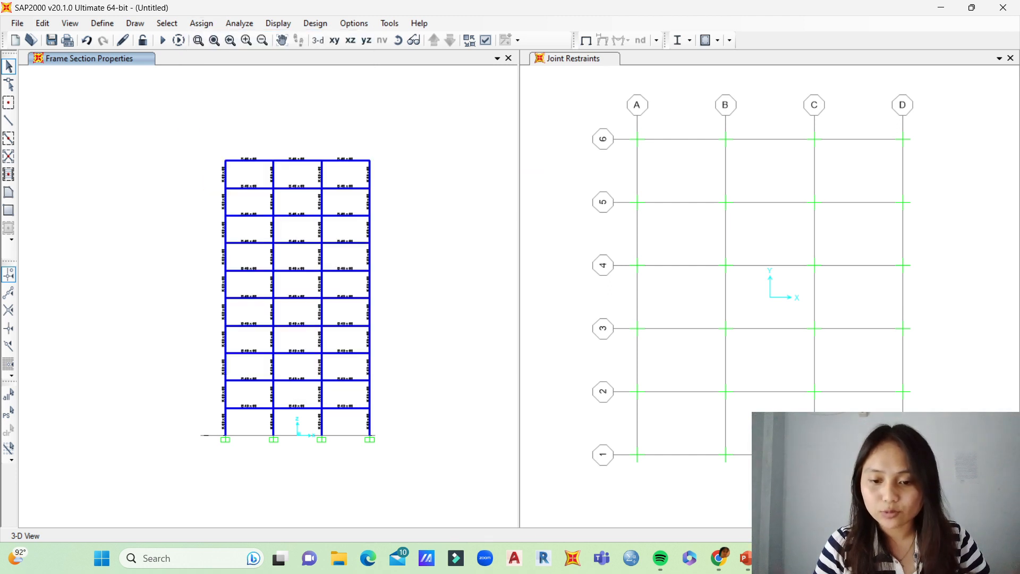
drag(372, 140, 563, 141)
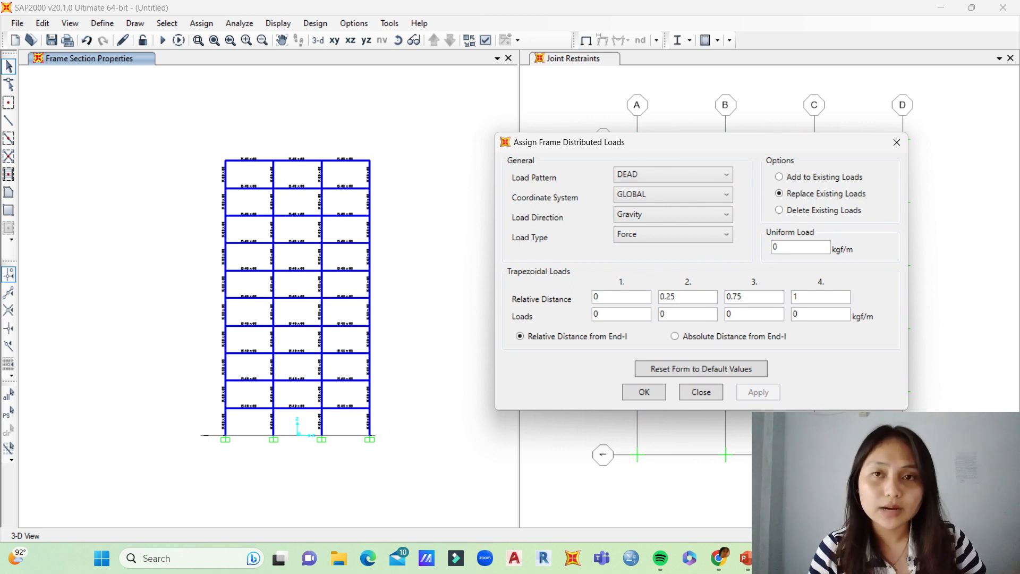
click(673, 175)
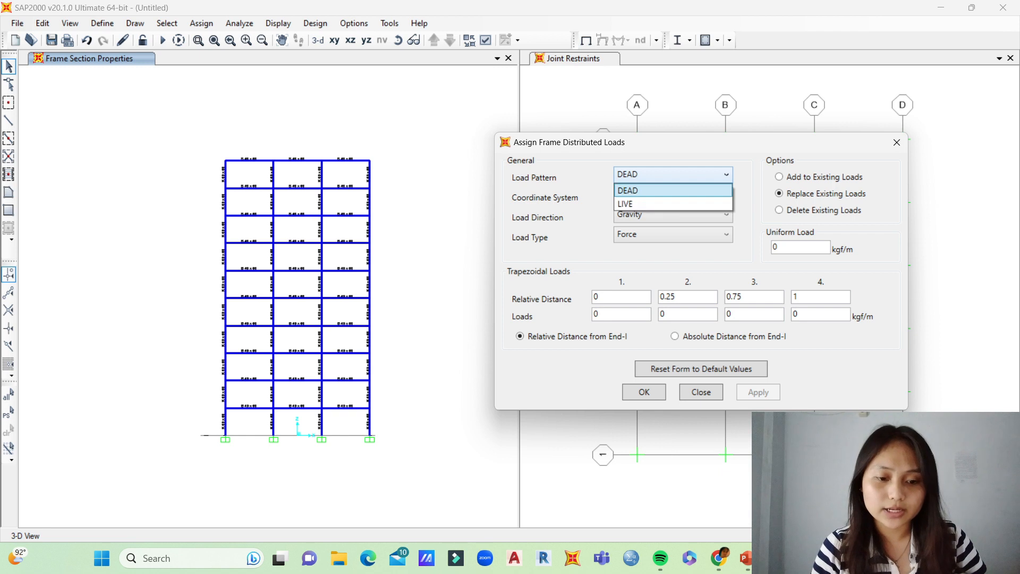
click(673, 190)
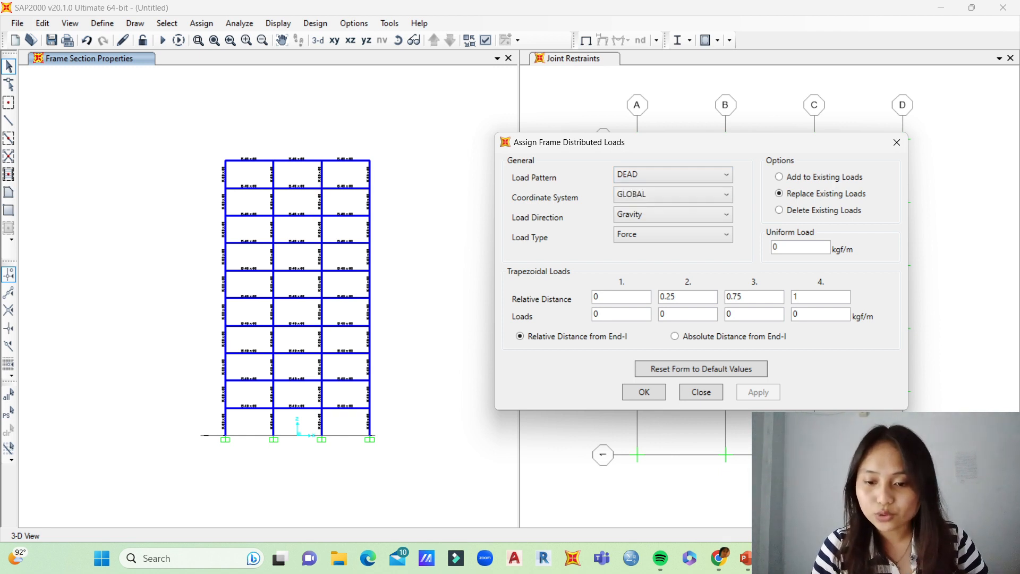
Step: Check the length of one X-direction beam in its line information
right_click(345, 270)
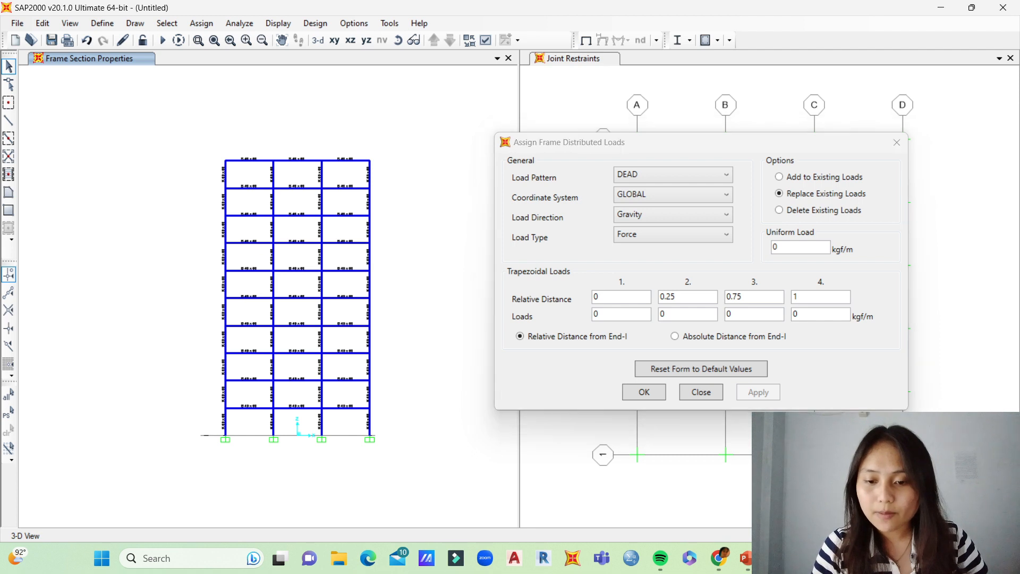
click(355, 138)
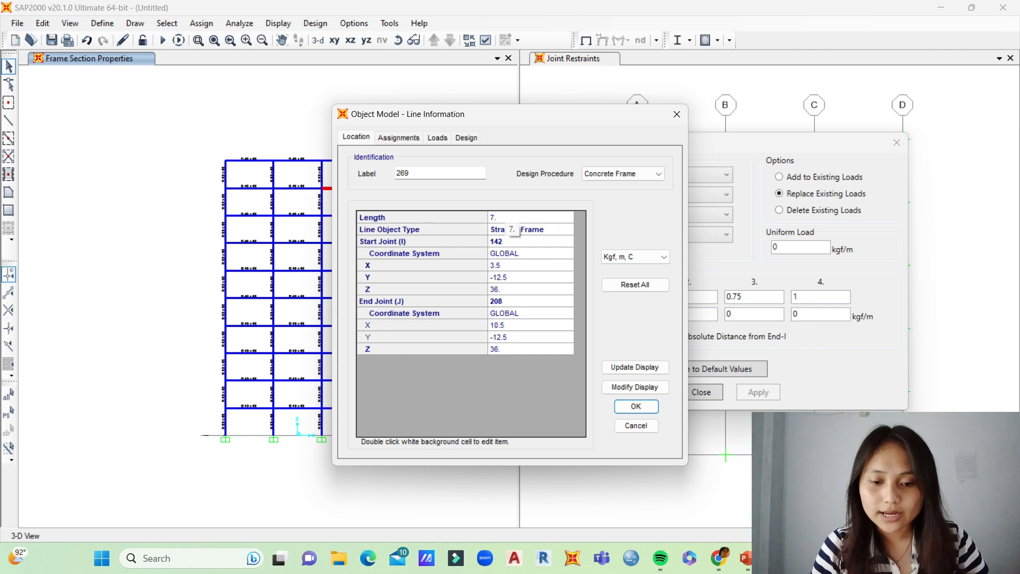
click(676, 114)
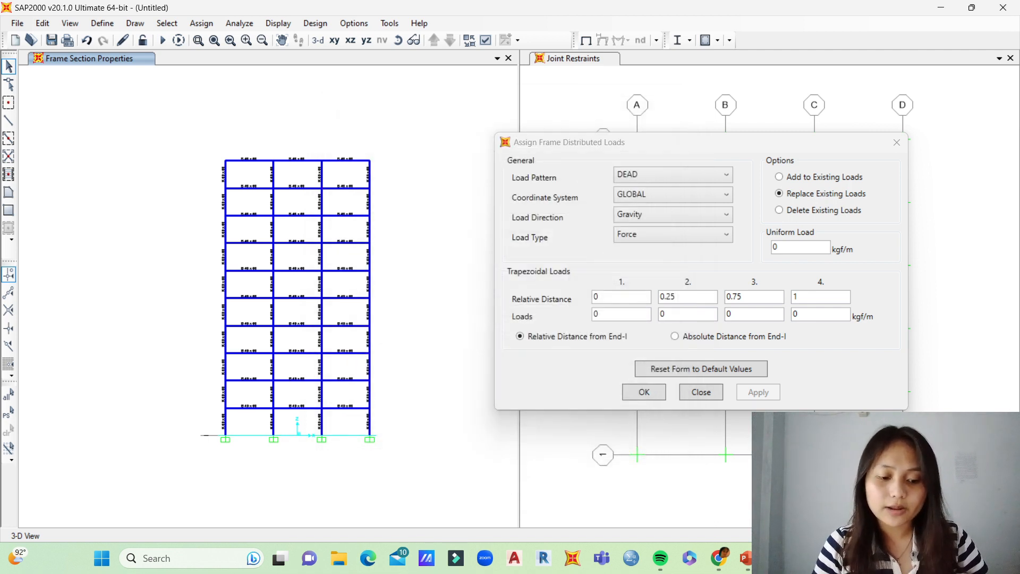
Step: Switch to PowerPoint, examine the q1 trapezoidal load dimensions on the DISTRIBUSI PEMBEBANAN slide in full screen, and return to SAP2000
click(745, 558)
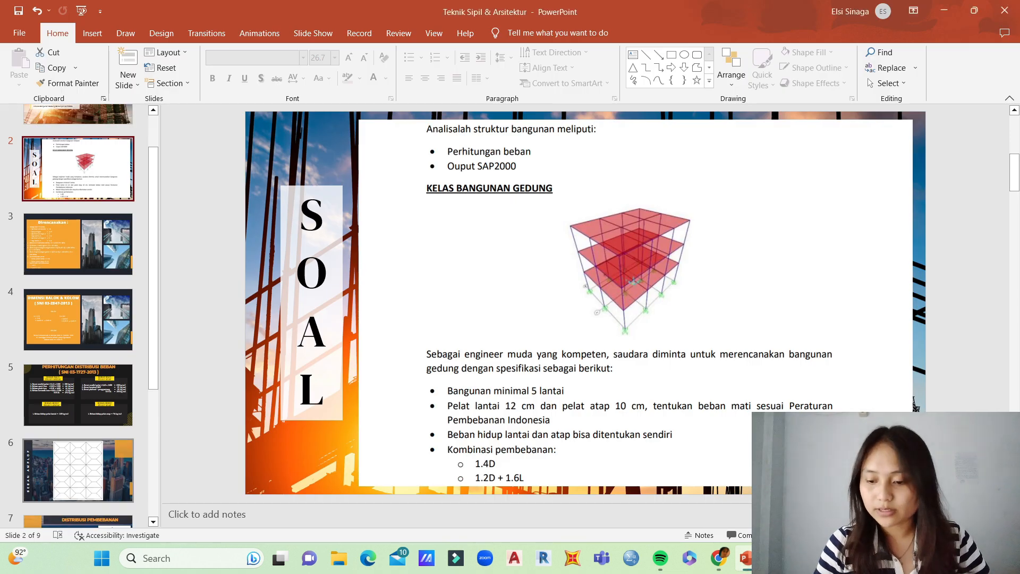
scroll(78, 470, down, 1)
click(78, 502)
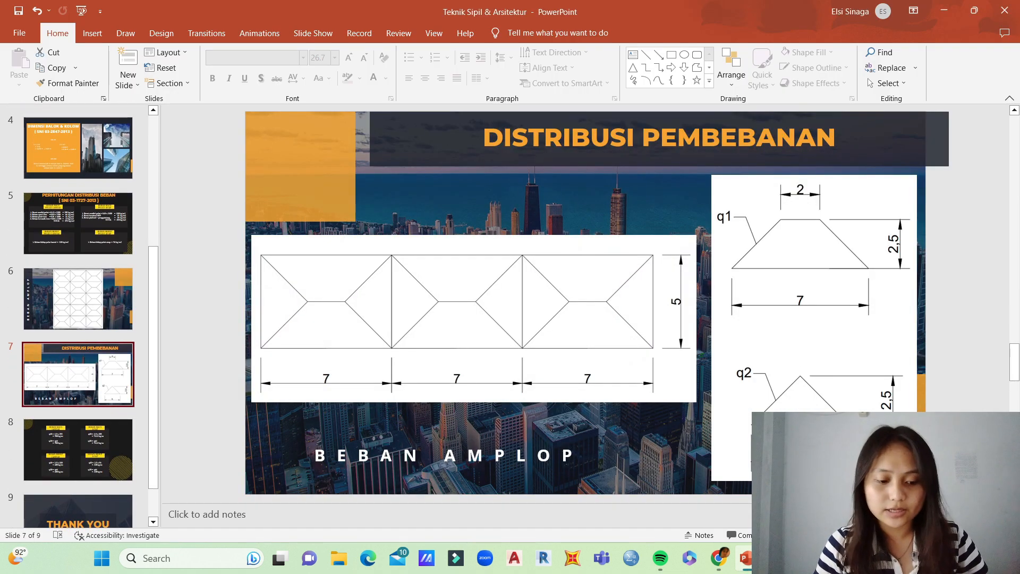
key(shift+F5)
click(62, 561)
click(51, 434)
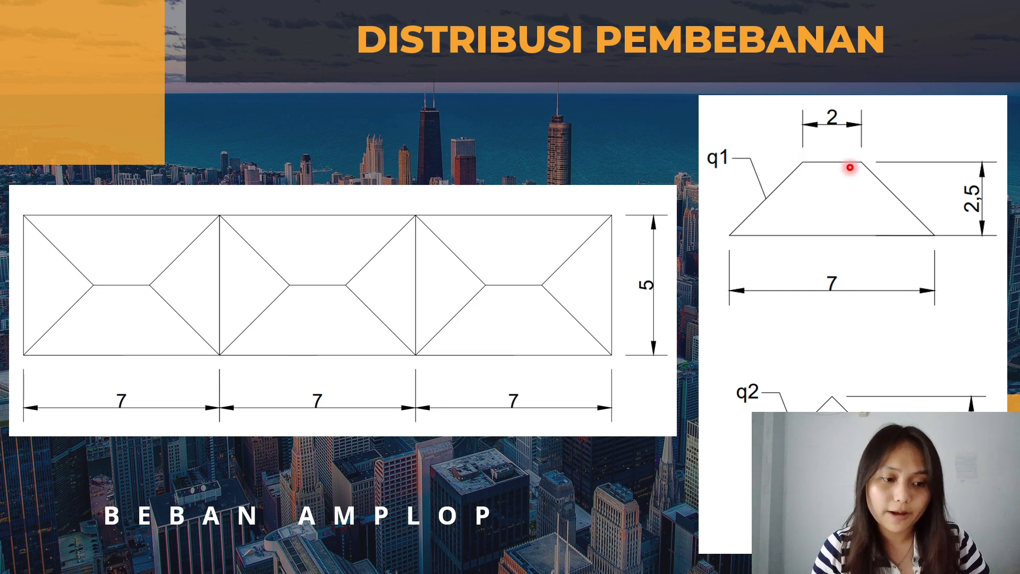
key(Escape)
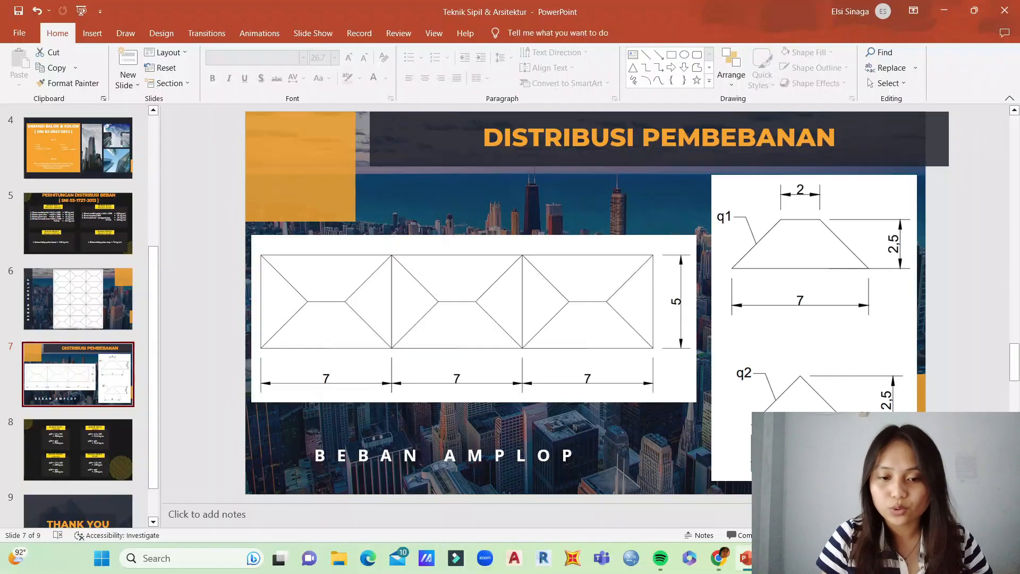
key(alt+Tab)
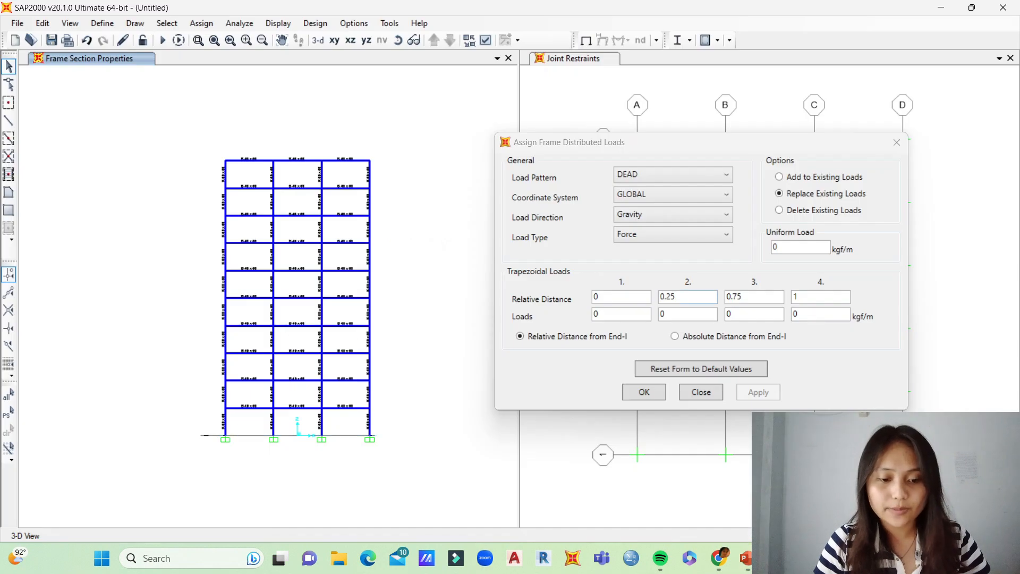
Step: Define the trapezoidal load by absolute distance from End-I, with points at 0, 2.5, 4.5 and 7 m
click(675, 336)
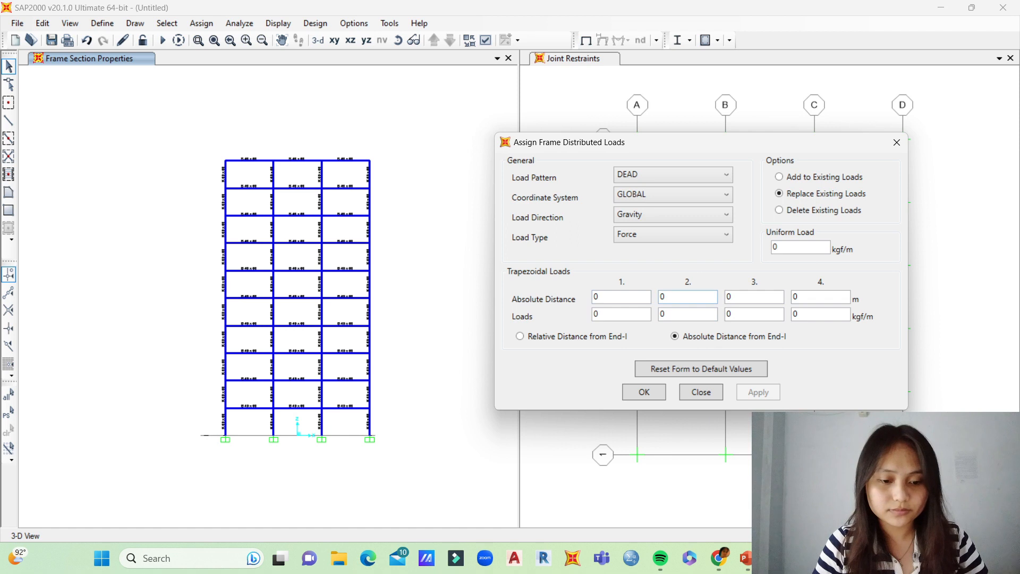
click(663, 297)
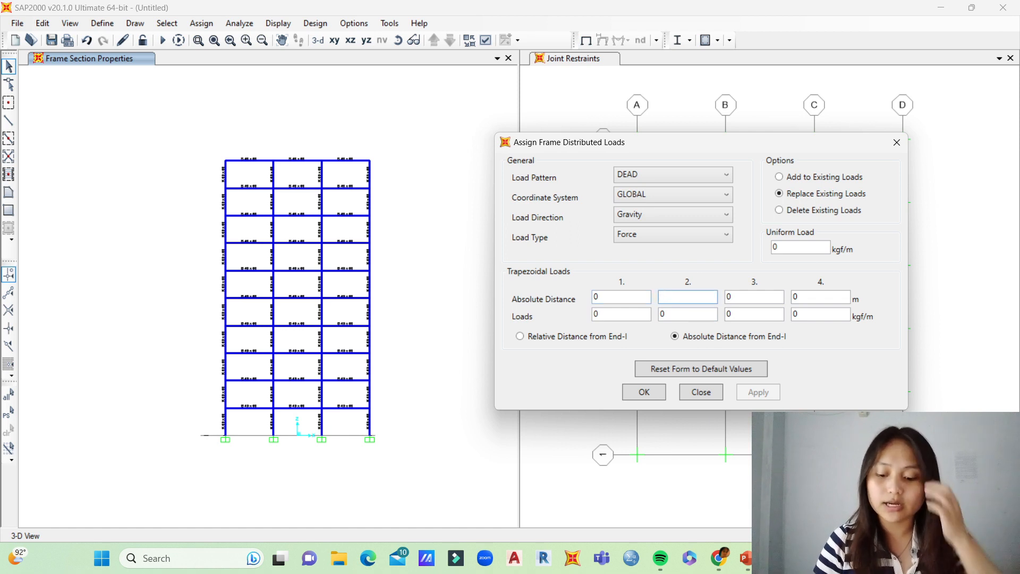
click(733, 297)
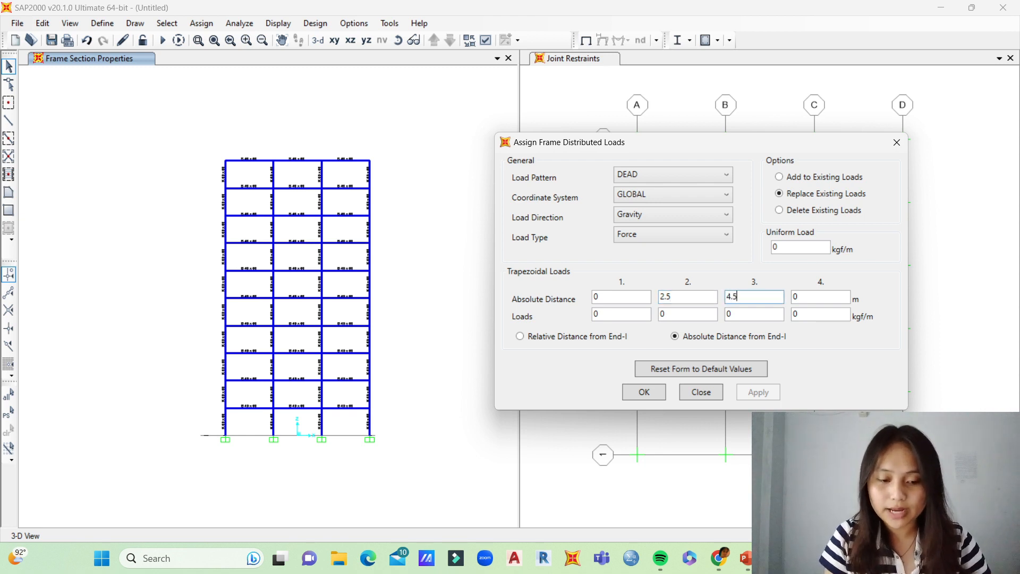
key(Tab)
key(BackSpace)
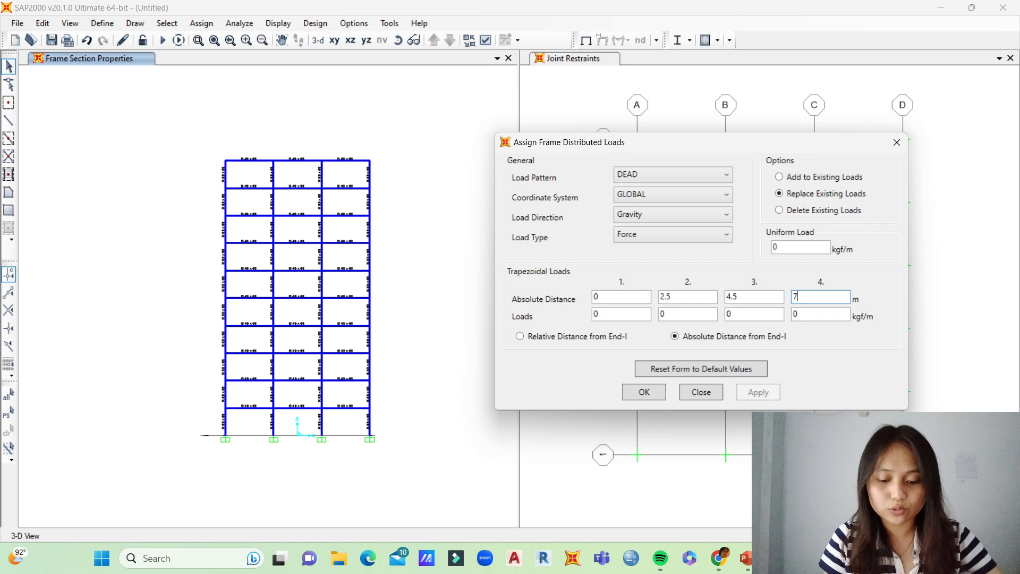
Step: Look up the floor dead load in the PowerPoint presentation and enter 980 kgf/m at the second and third load points in SAP2000
drag(603, 137, 636, 133)
click(704, 310)
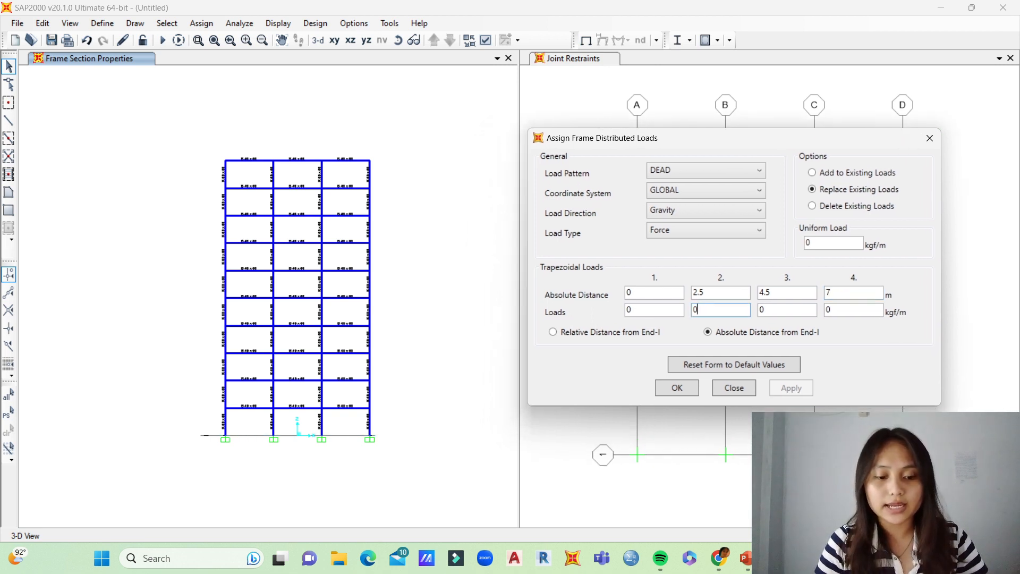
click(745, 558)
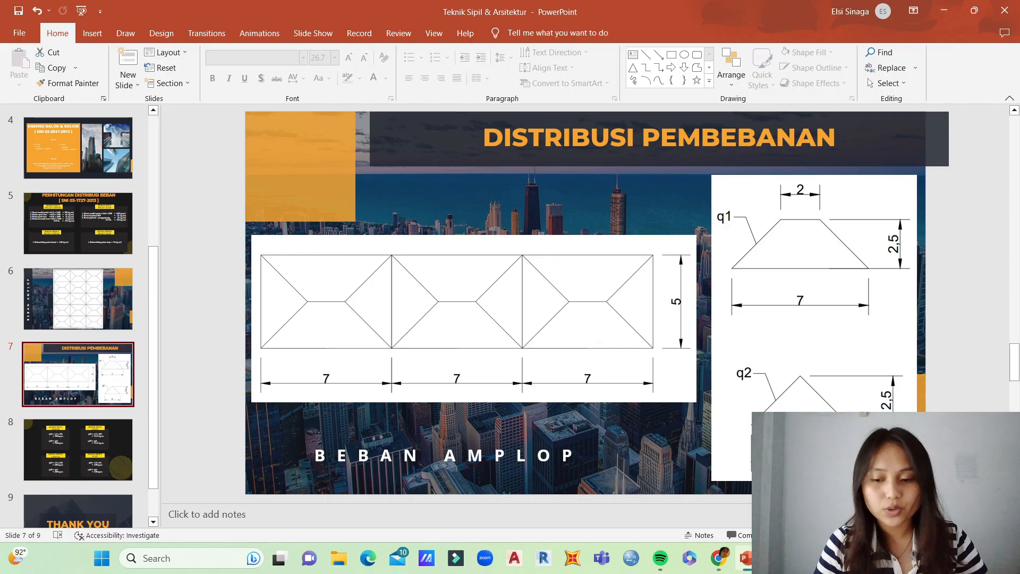
click(78, 449)
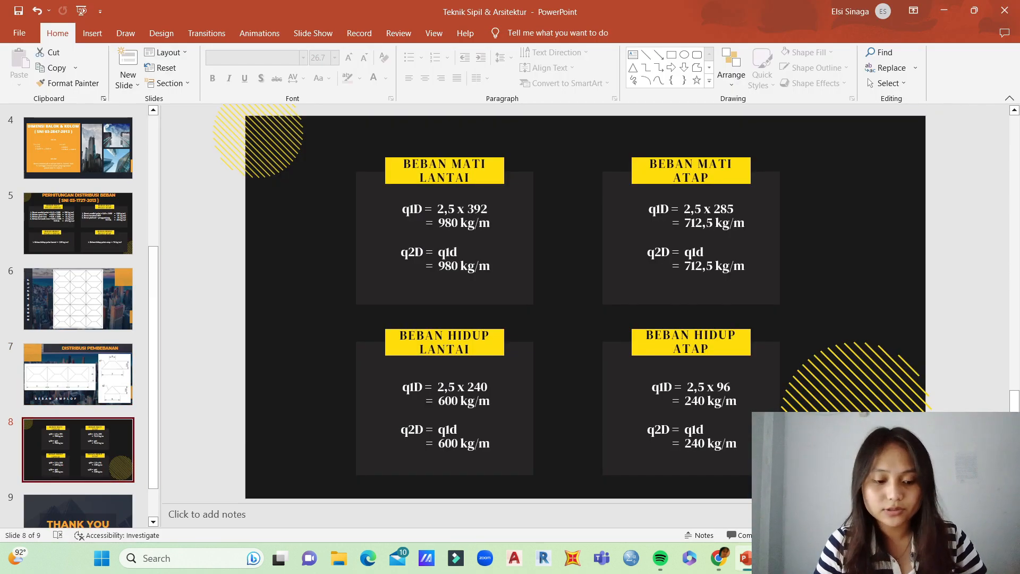
key(alt+Tab)
text(980)
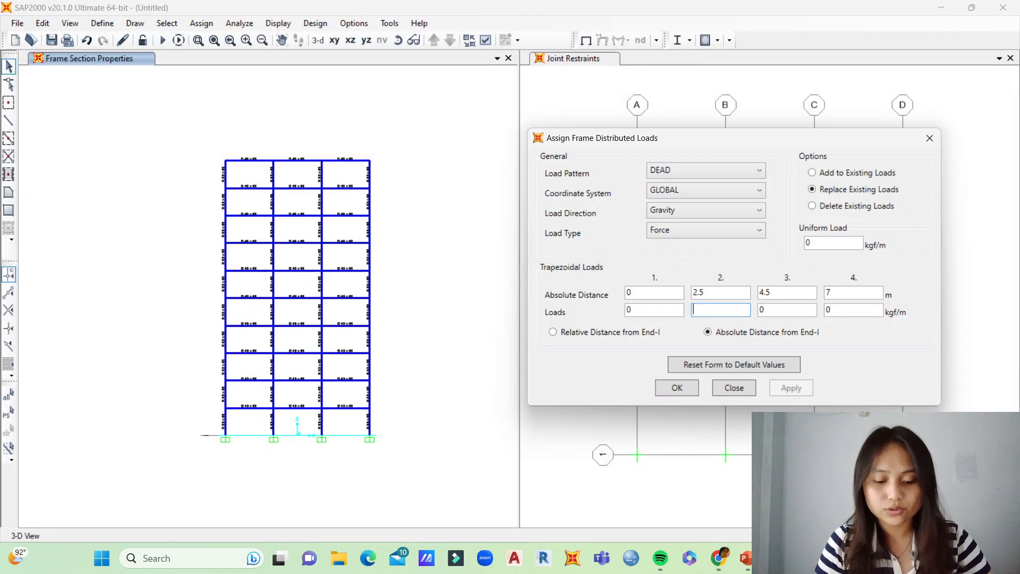
click(768, 309)
text(98)
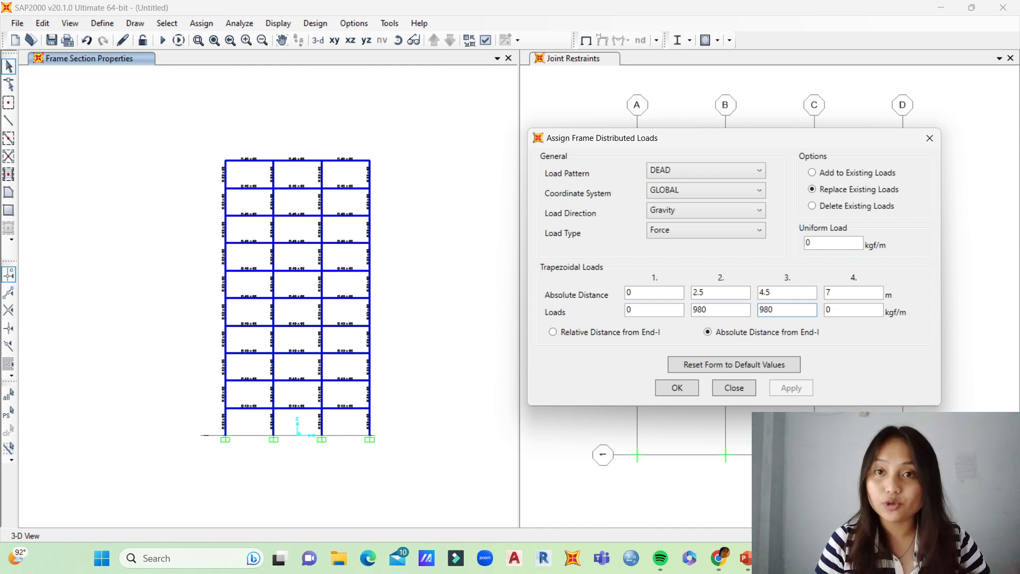
Step: Select the X-direction beams of all three bays on every story and apply the trapezoidal DEAD load to them
drag(354, 175, 339, 417)
drag(355, 153, 286, 415)
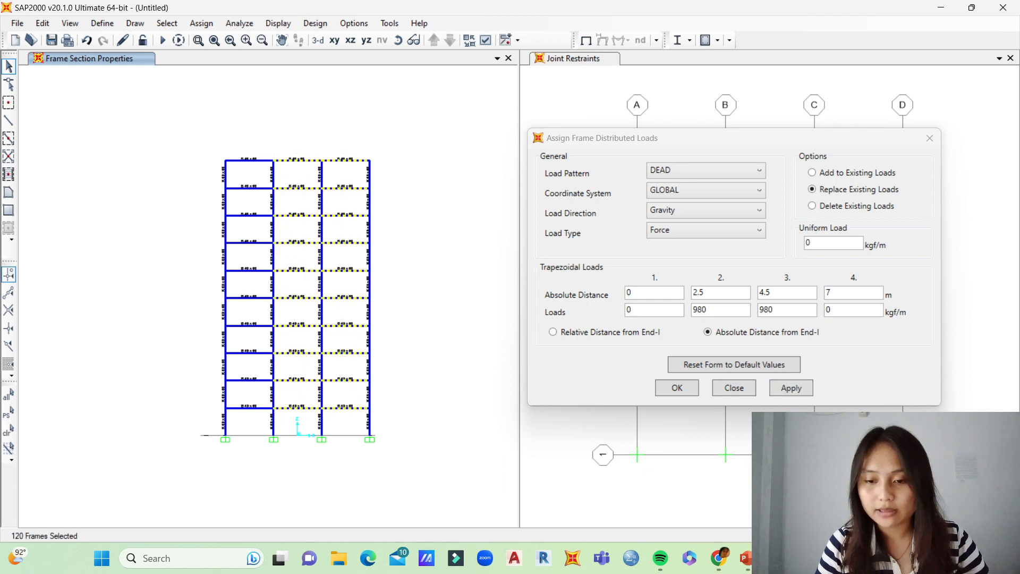
drag(258, 154, 240, 426)
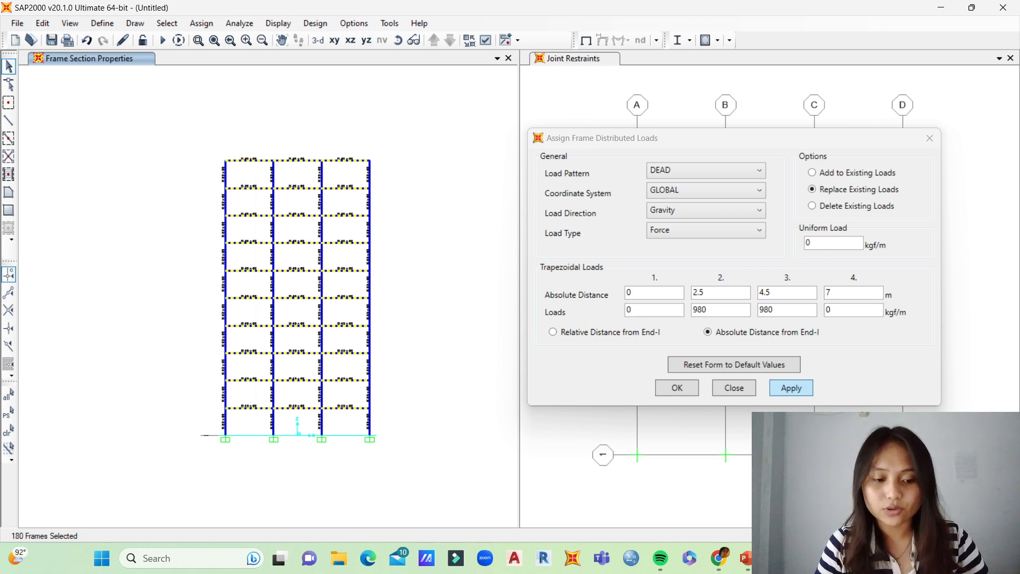
click(791, 388)
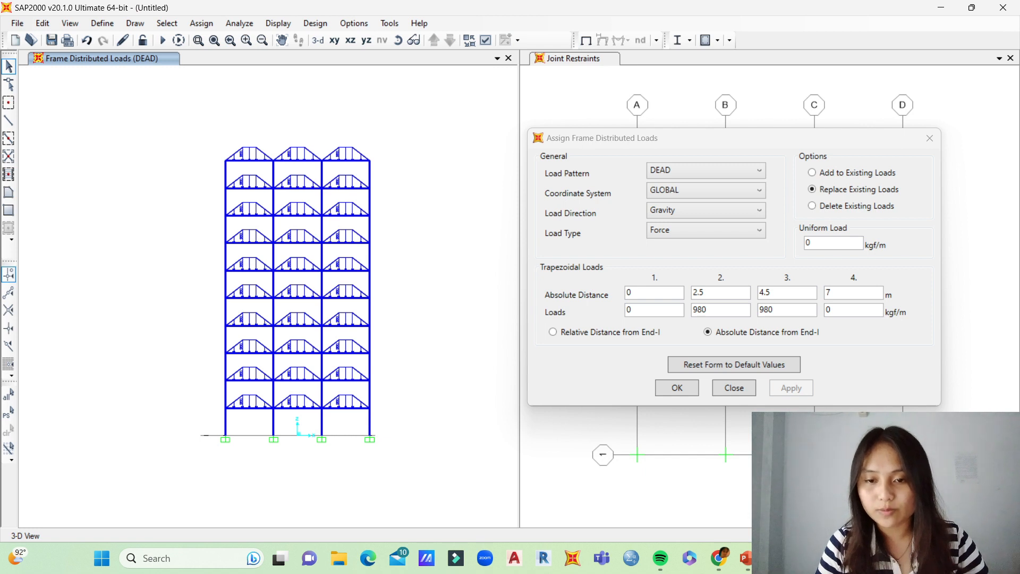
Step: Switch to PowerPoint, examine the envelope load layout of the floor bays on the BEBAN AMPLOP slide, and return to SAP2000
click(398, 40)
drag(319, 265, 311, 362)
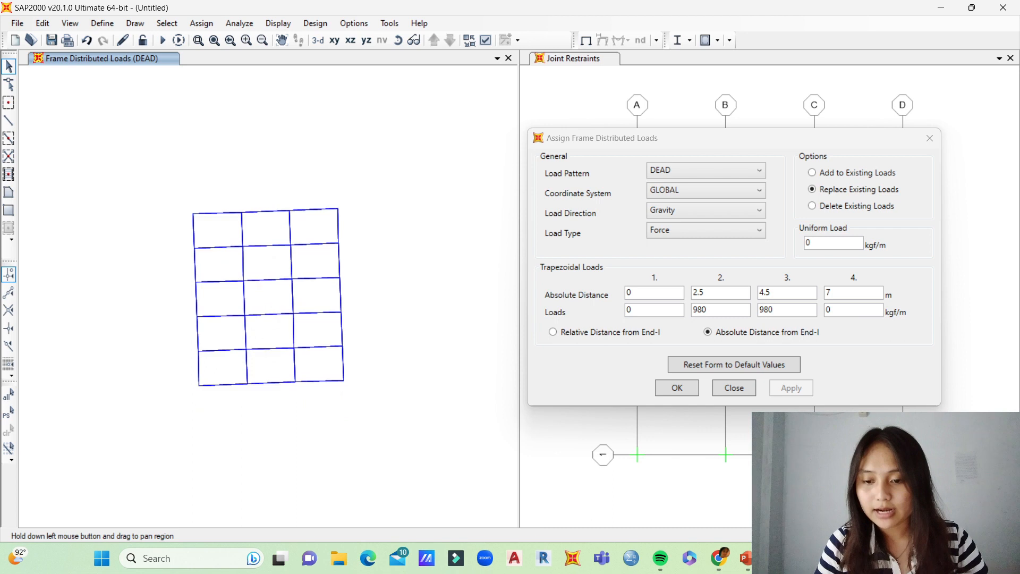
click(343, 348)
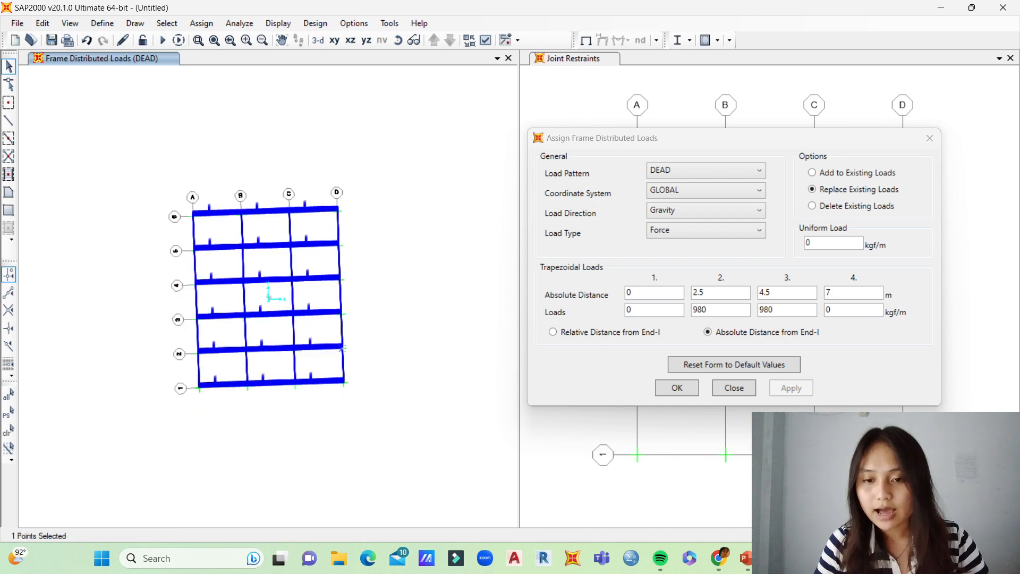
click(167, 23)
mouse_move(212, 57)
click(336, 249)
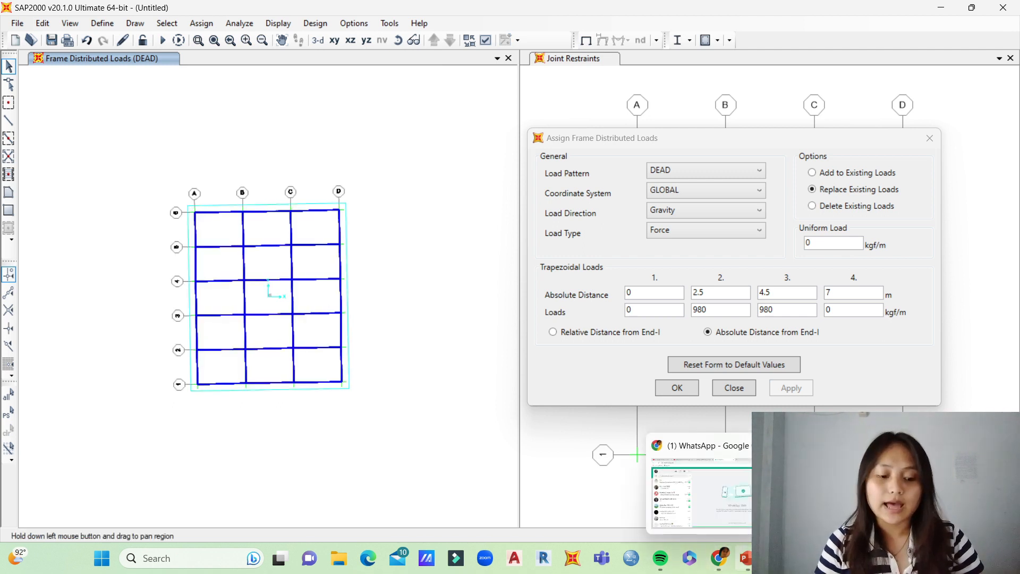
click(746, 558)
click(78, 298)
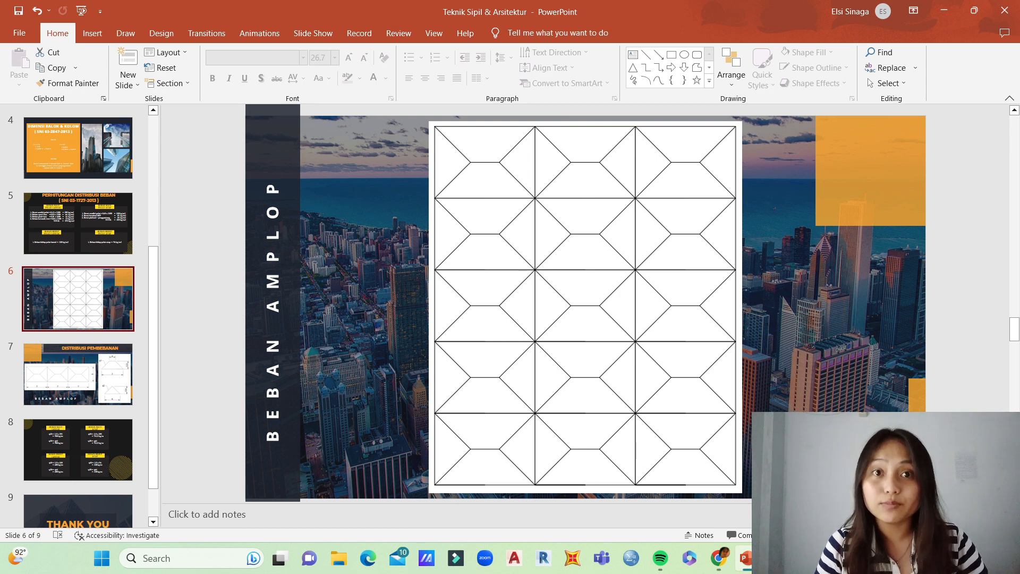
mouse_move(776, 558)
click(775, 489)
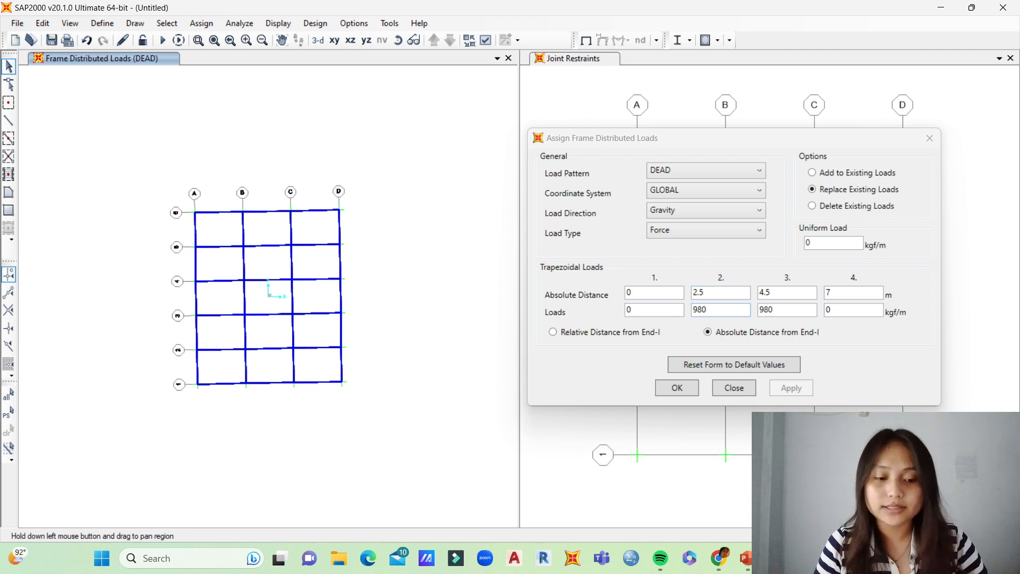
Step: Select the interior X-direction beams on grid lines 2 to 5 and apply the trapezoidal DEAD load, replacing existing loads
drag(323, 230, 308, 359)
drag(276, 234, 268, 350)
drag(229, 235, 215, 354)
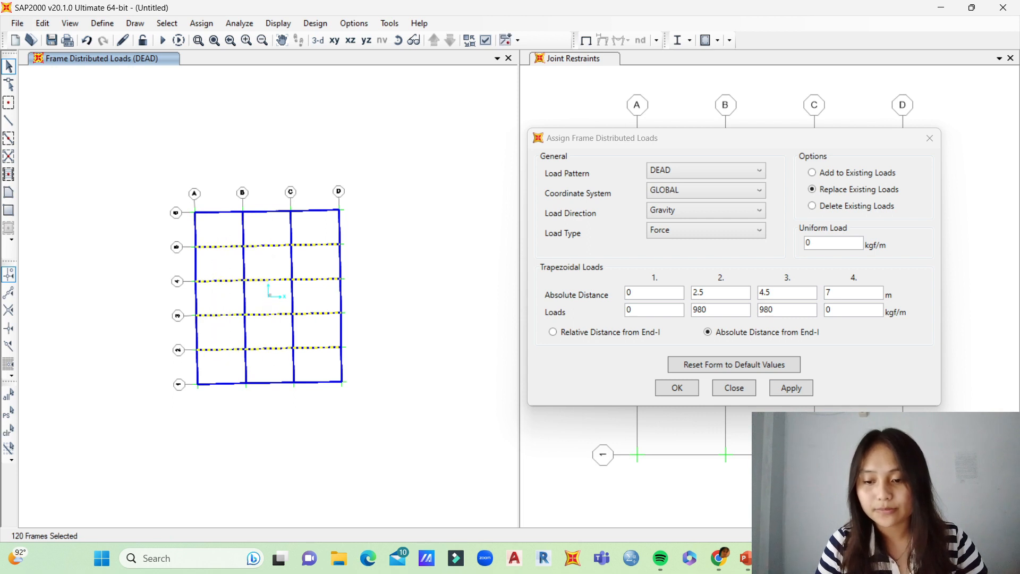
click(791, 387)
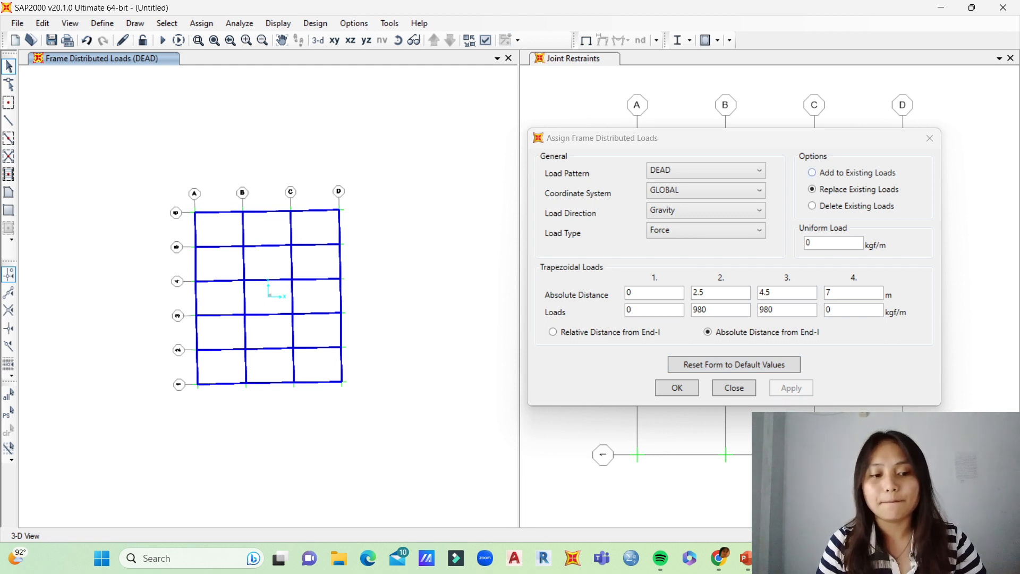
Step: Add the trapezoidal DEAD load to the existing loads on the interior X-direction beams along grid lines 2 to 5
click(812, 172)
drag(317, 235, 305, 363)
drag(276, 235, 263, 362)
drag(222, 235, 205, 359)
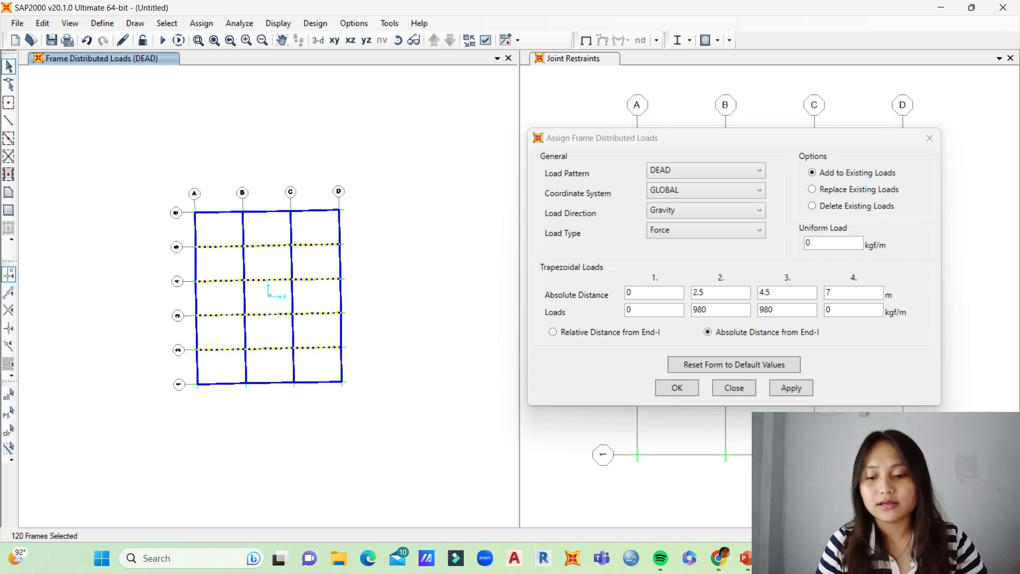
click(791, 388)
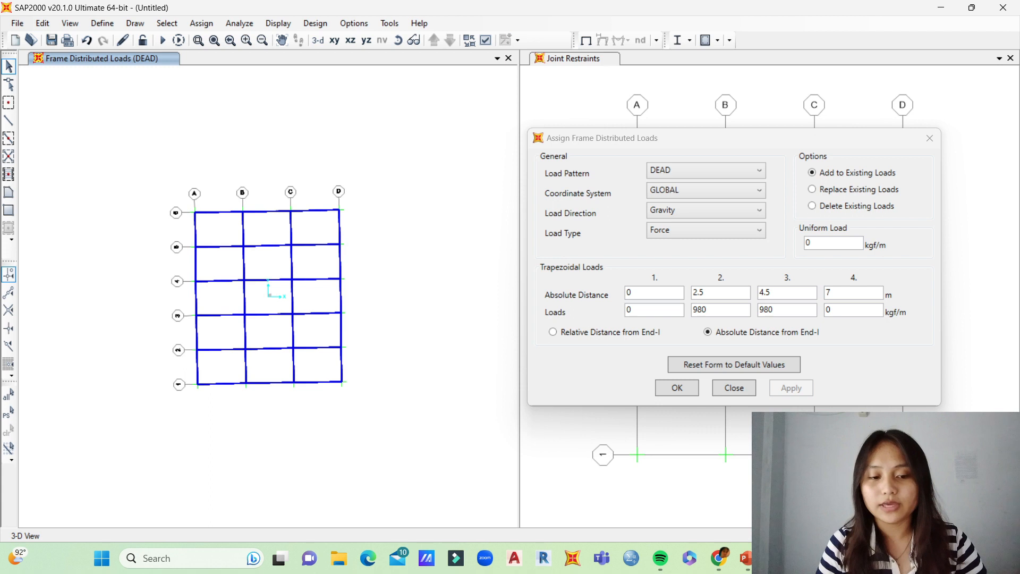
Step: Switch to PowerPoint, examine the q2 triangular load dimensions on the DISTRIBUSI PEMBEBANAN slide in full screen, and return to SAP2000
click(398, 40)
drag(265, 350, 265, 244)
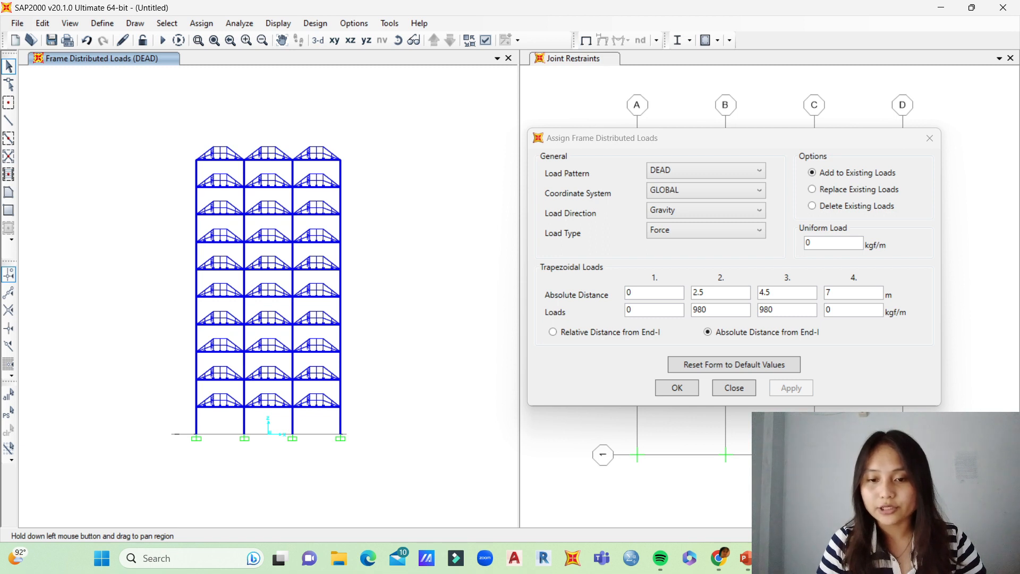
click(398, 41)
drag(266, 286, 388, 287)
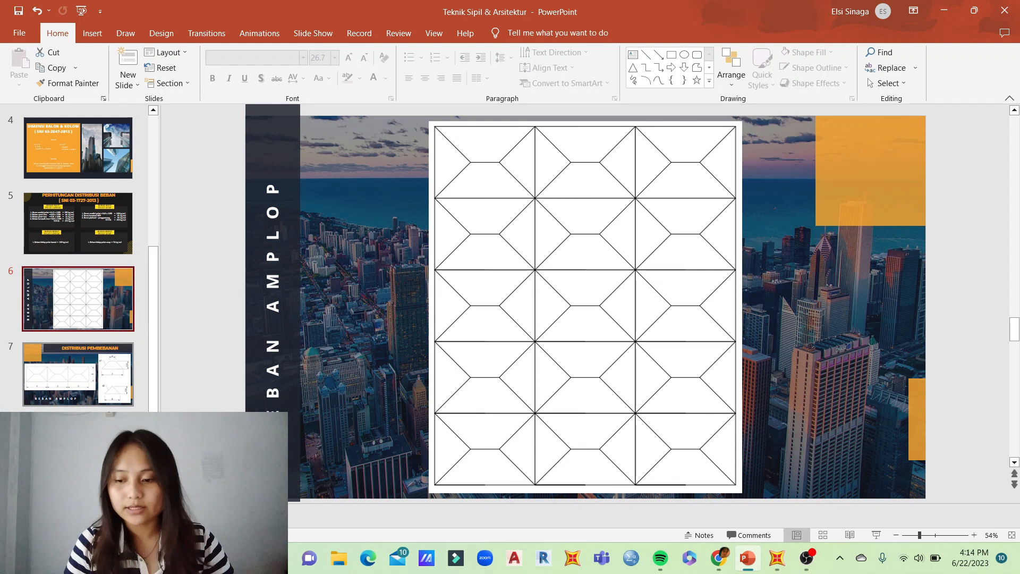
key(Page_Down)
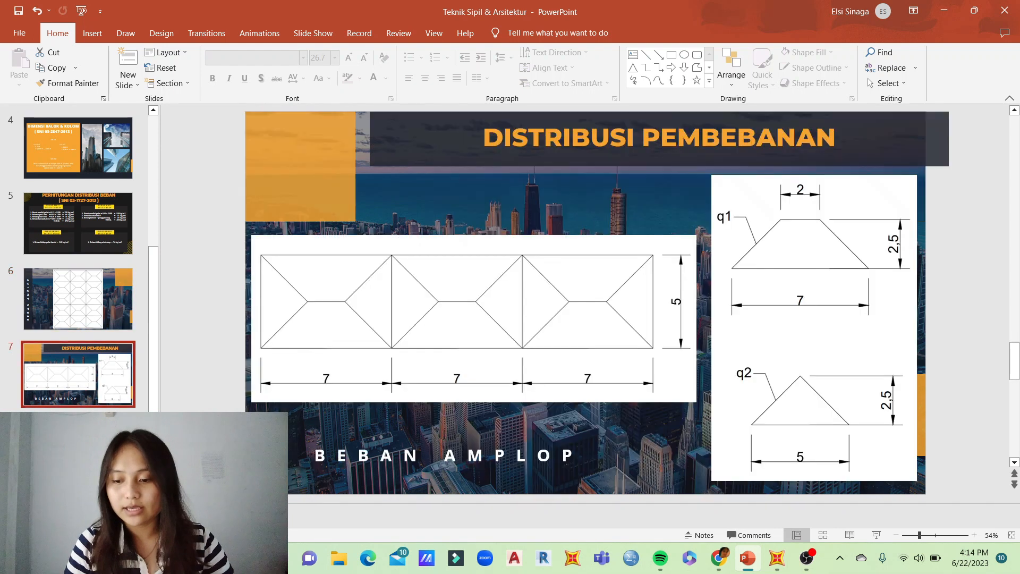
key(shift+F5)
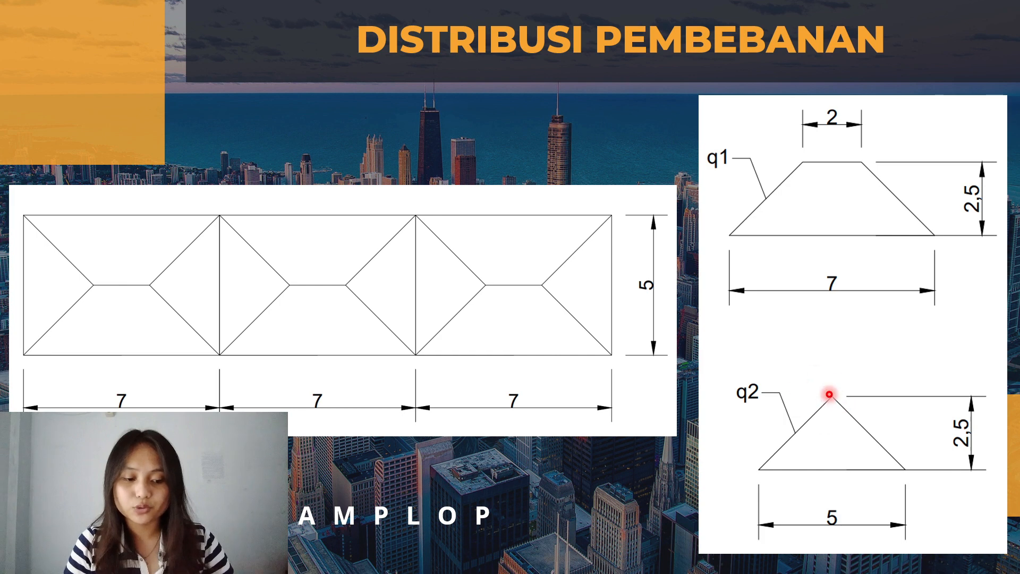
key(Escape)
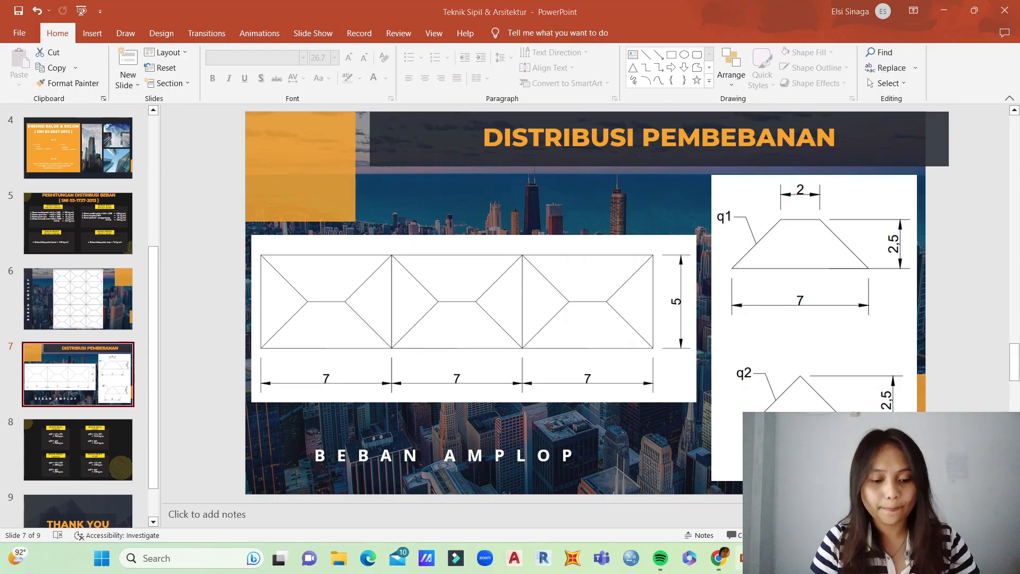
key(alt+Tab)
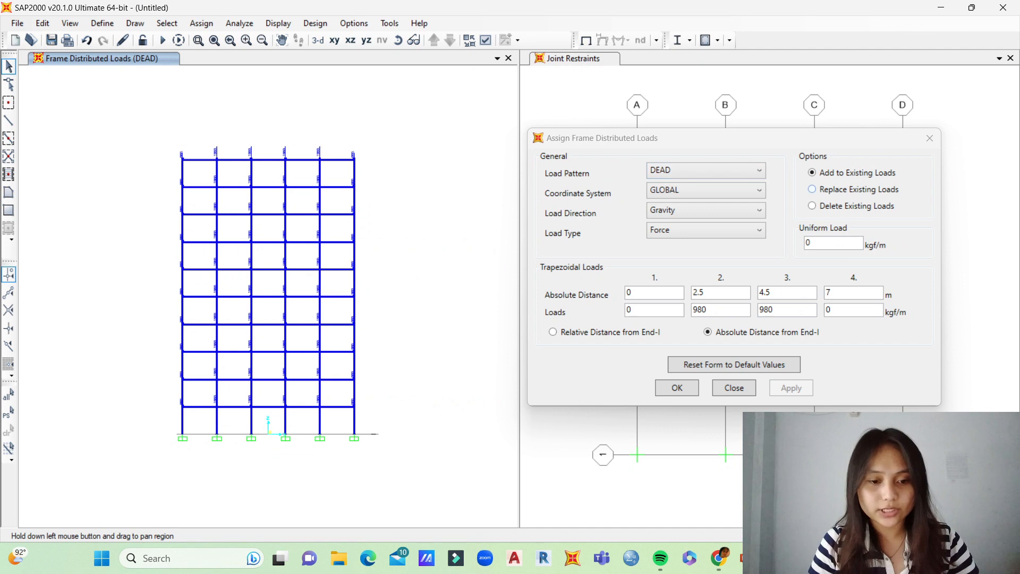
Step: Make the load triangular by setting the third distance to 5 m, the fourth distance to 0 and the third load to 0
click(782, 293)
click(844, 293)
text(0)
click(782, 292)
text(5)
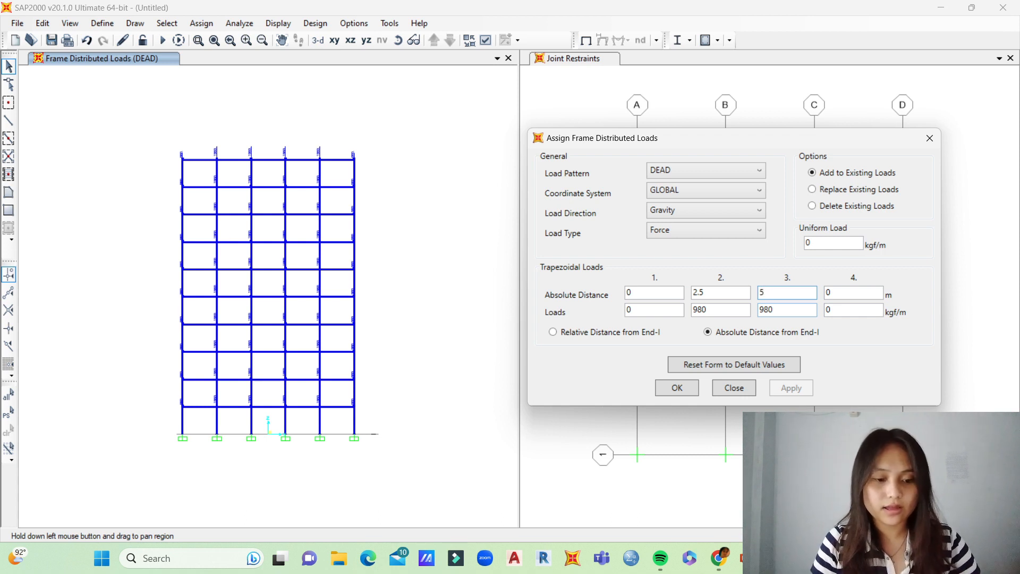
key(Tab)
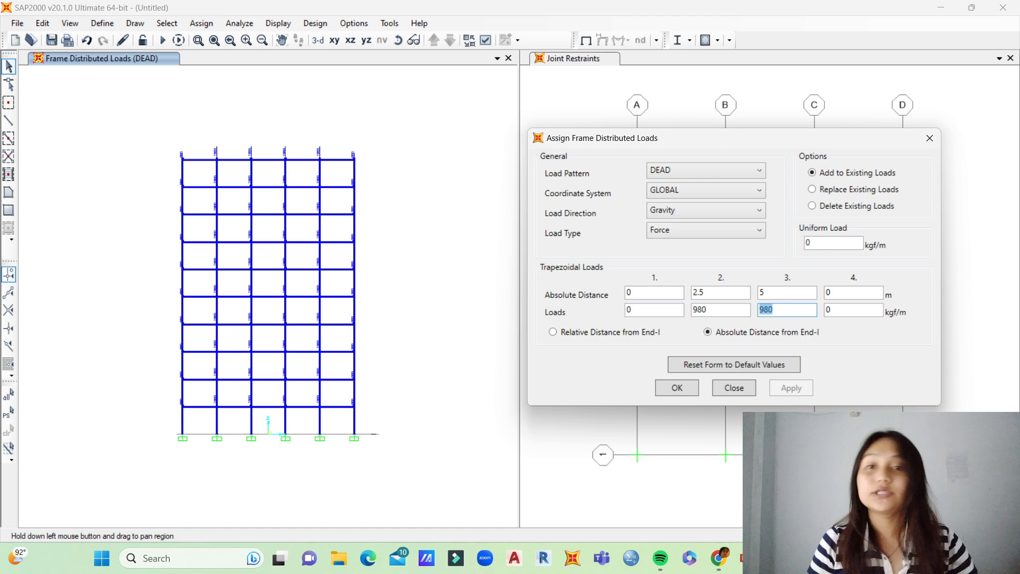
key(BackSpace)
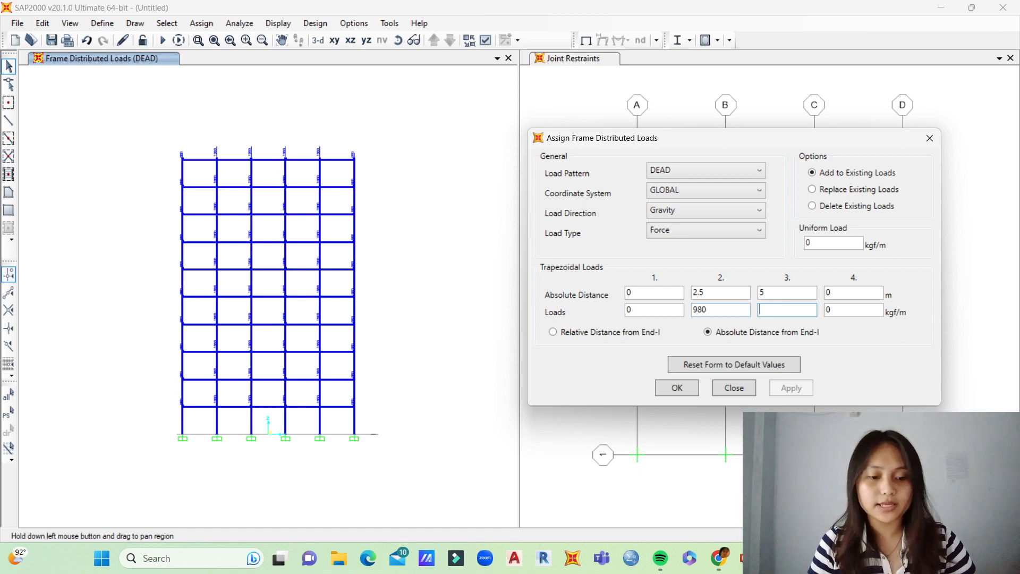
click(707, 310)
click(778, 310)
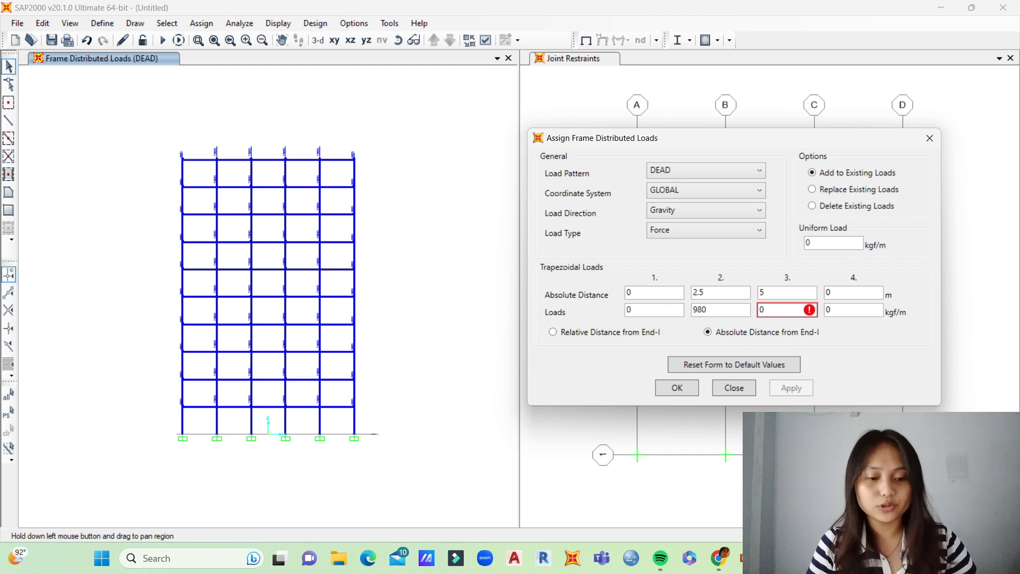
click(707, 309)
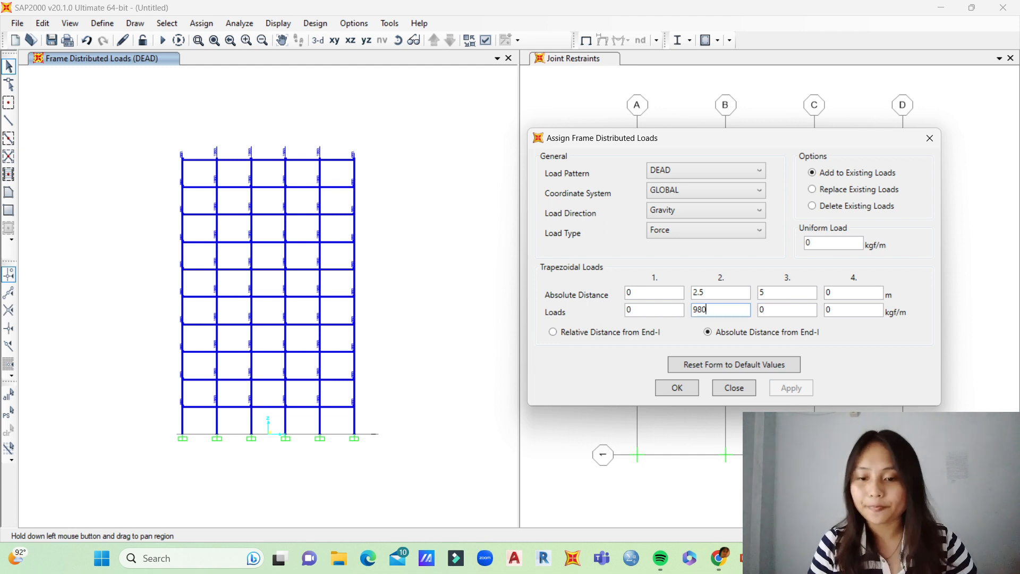
Step: Select the Y-direction beams of all five bays on every story and add the triangular DEAD load to them
drag(343, 151, 332, 417)
drag(291, 350, 297, 415)
drag(273, 154, 266, 408)
drag(235, 154, 222, 422)
drag(203, 151, 202, 417)
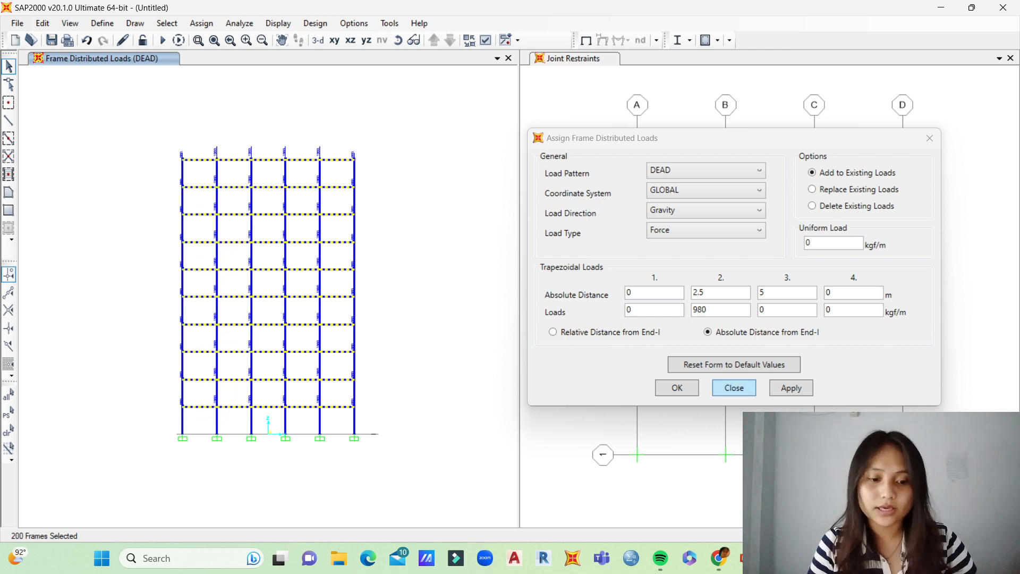
click(790, 387)
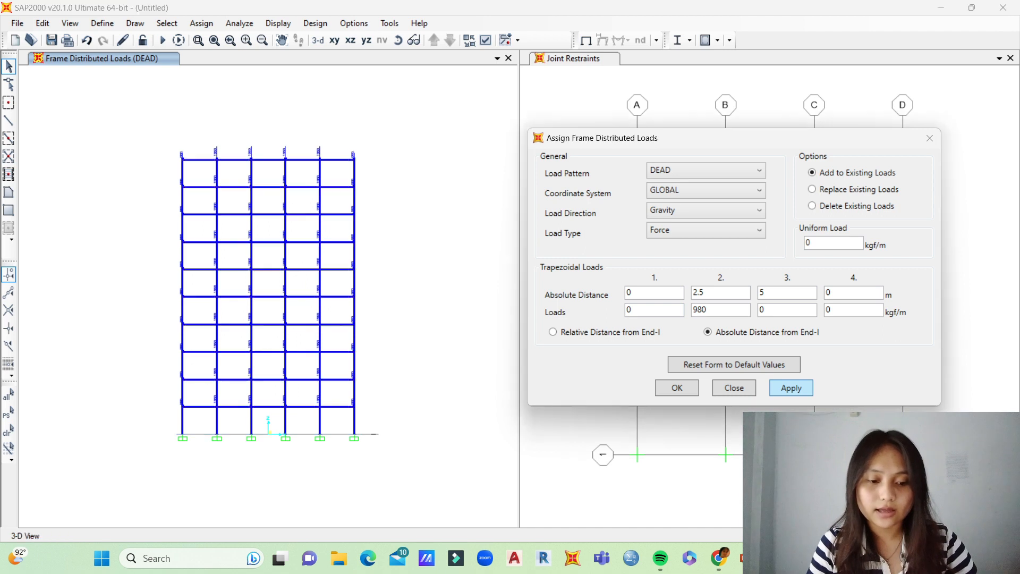
Step: Check the BEBAN AMPLOP slide in PowerPoint and add the triangular DEAD load again to the Y-direction beams on grid lines B and C in SAP2000
click(398, 40)
drag(319, 186, 319, 343)
key(alt+Tab)
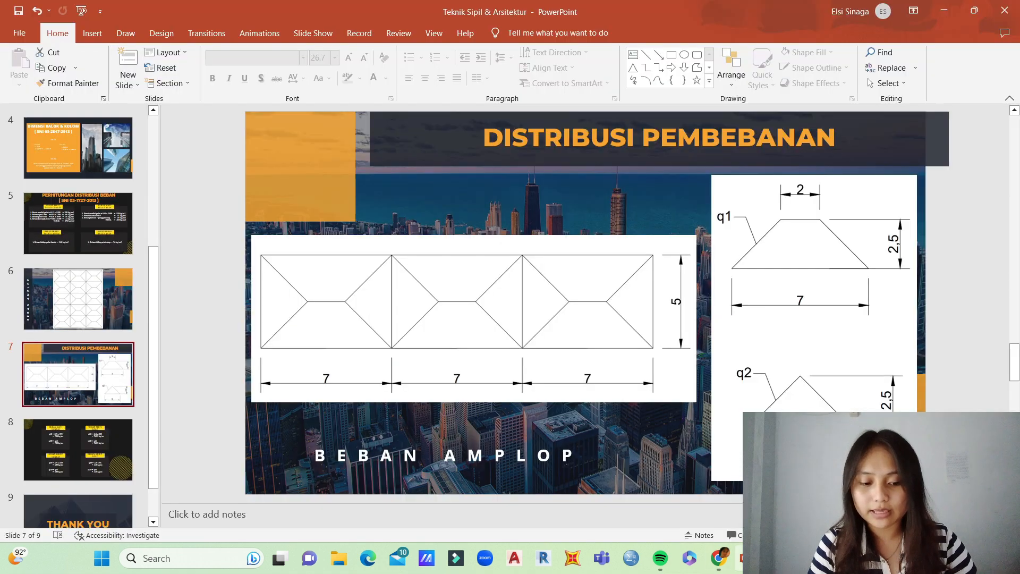
click(78, 299)
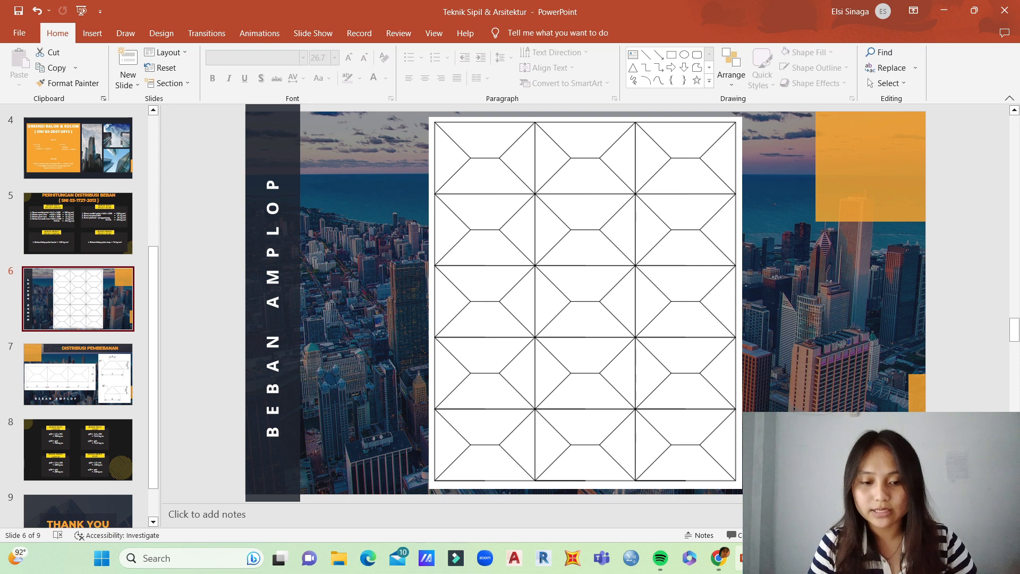
key(alt+Tab)
drag(339, 263, 331, 347)
drag(310, 264, 300, 348)
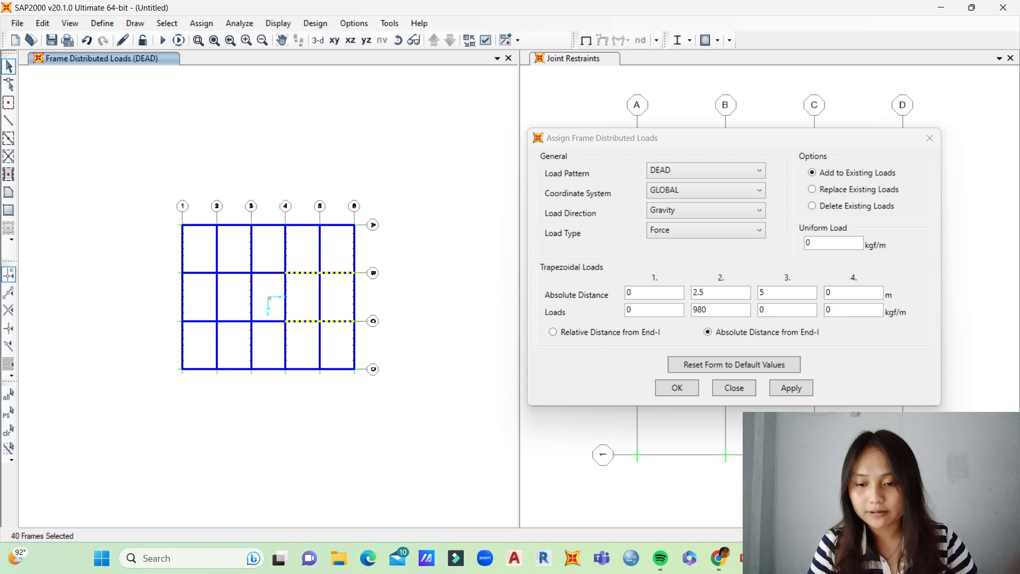
drag(269, 265, 257, 336)
drag(234, 261, 225, 321)
drag(204, 266, 197, 340)
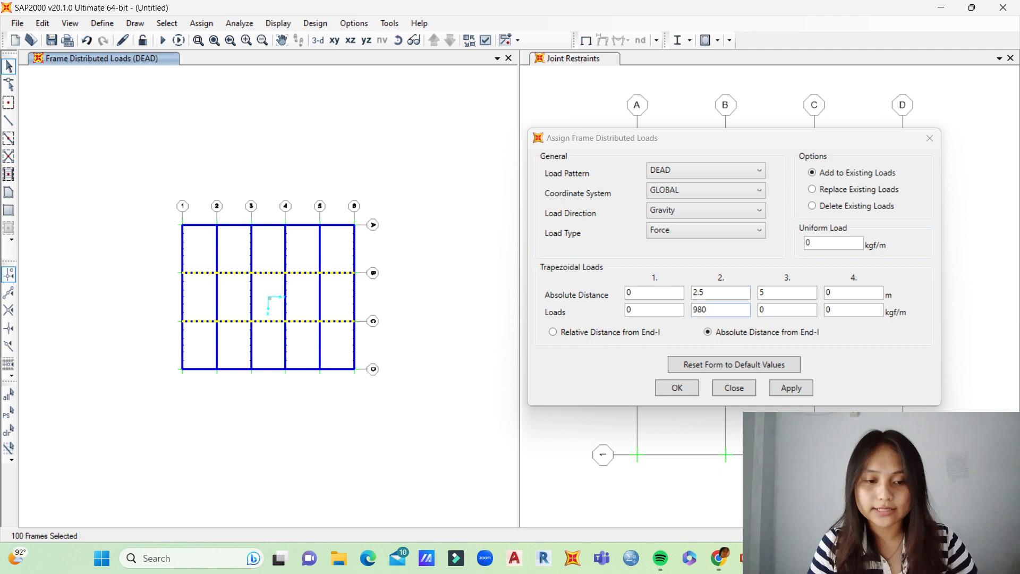
click(791, 387)
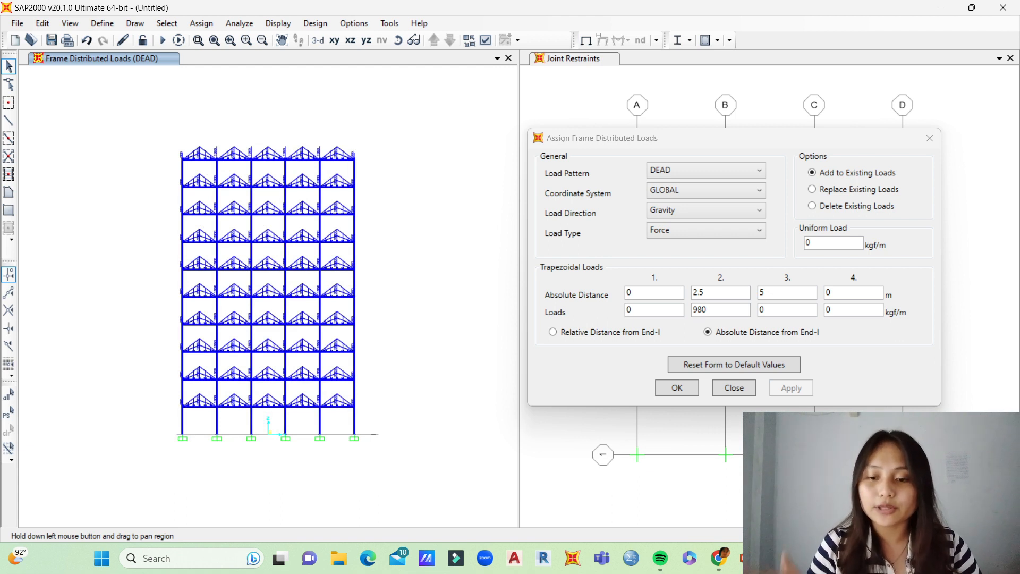
Step: Select the top-story roof beams, delete their existing DEAD distributed loads and close the load assignment
drag(167, 143, 371, 164)
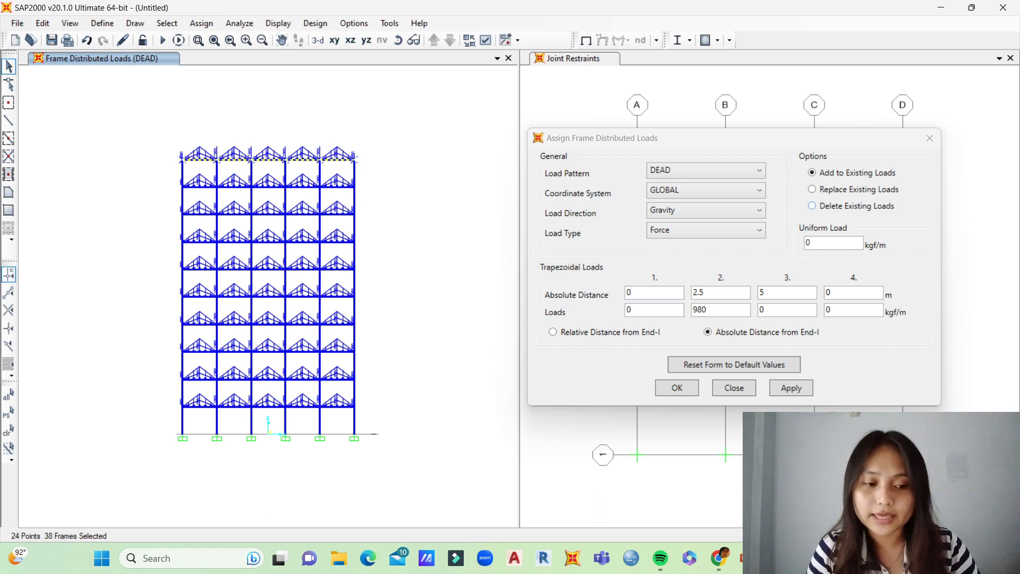
click(811, 206)
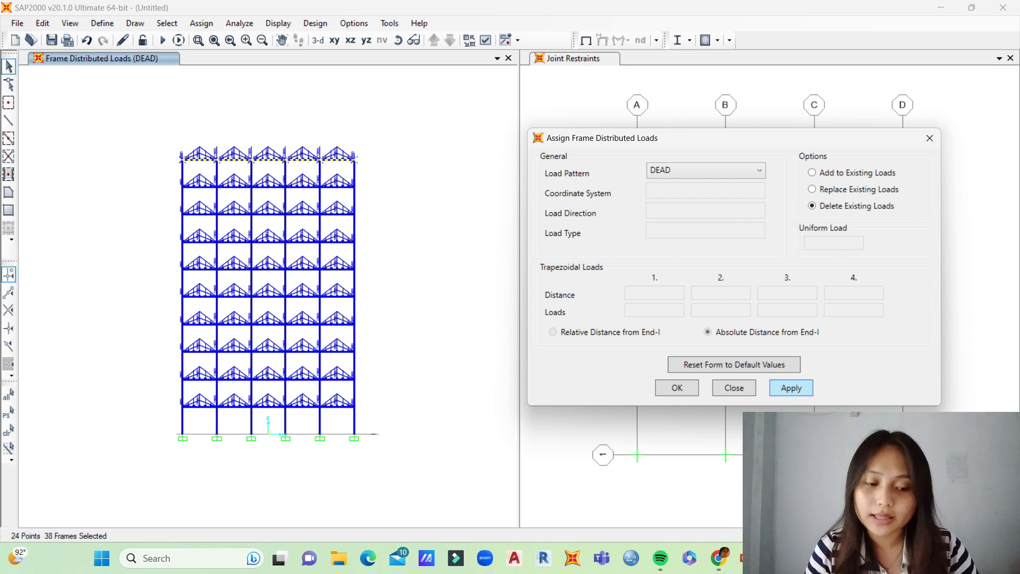
click(791, 387)
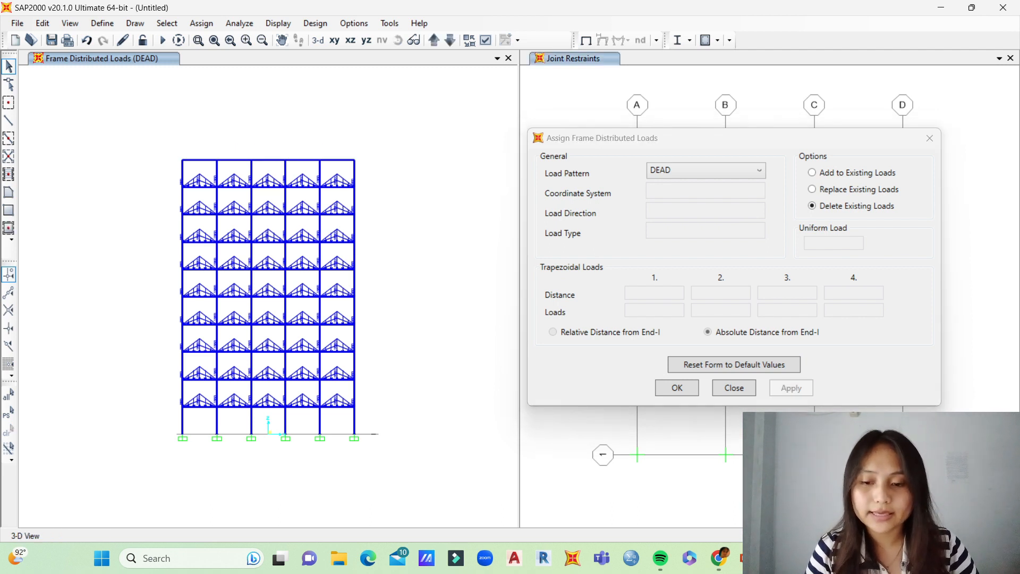
click(677, 388)
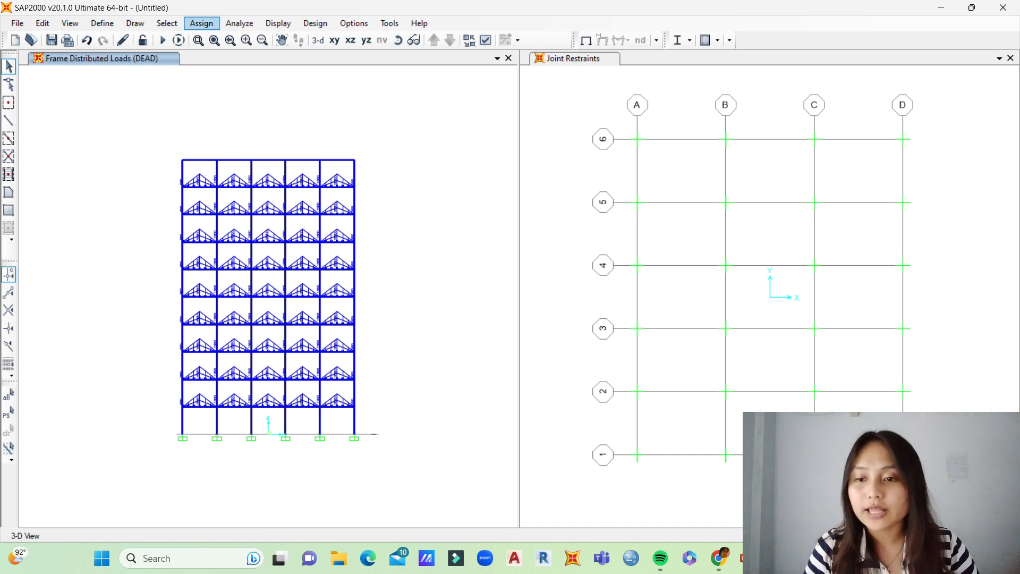
Step: Start a frame distributed load assignment for the LIVE load pattern, adding to the existing loads
click(201, 23)
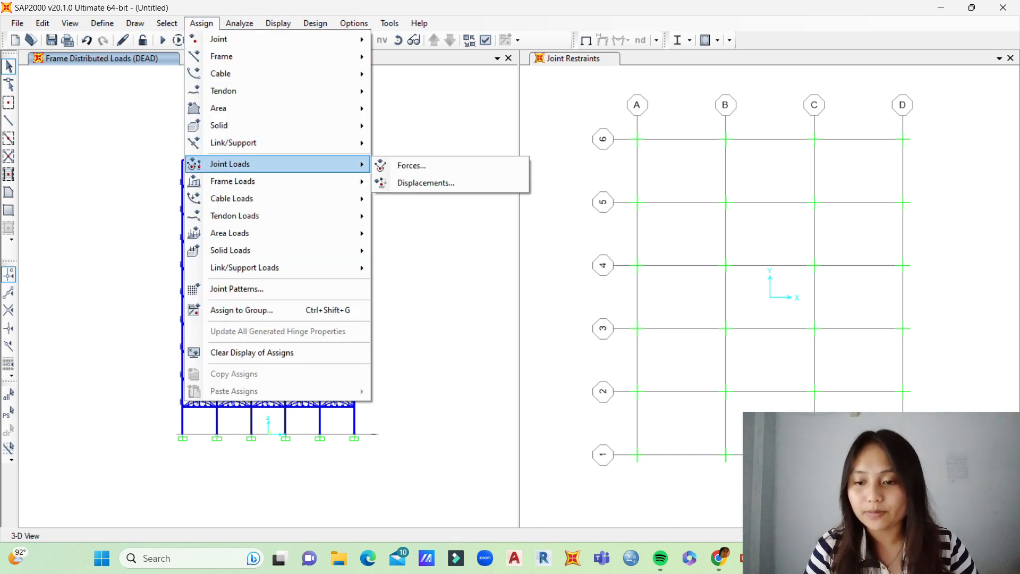
mouse_move(234, 181)
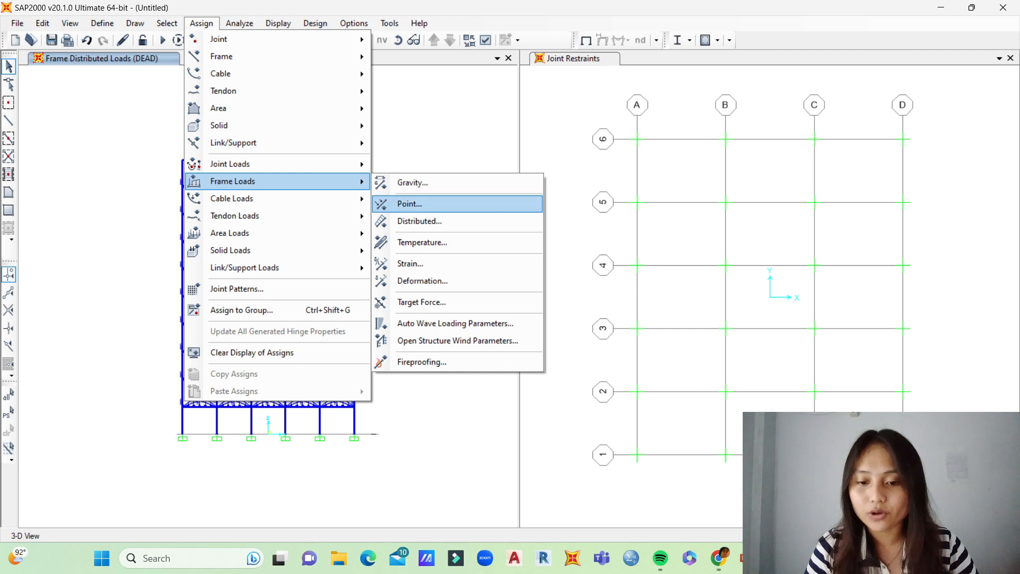
click(420, 221)
drag(504, 140, 700, 158)
click(677, 190)
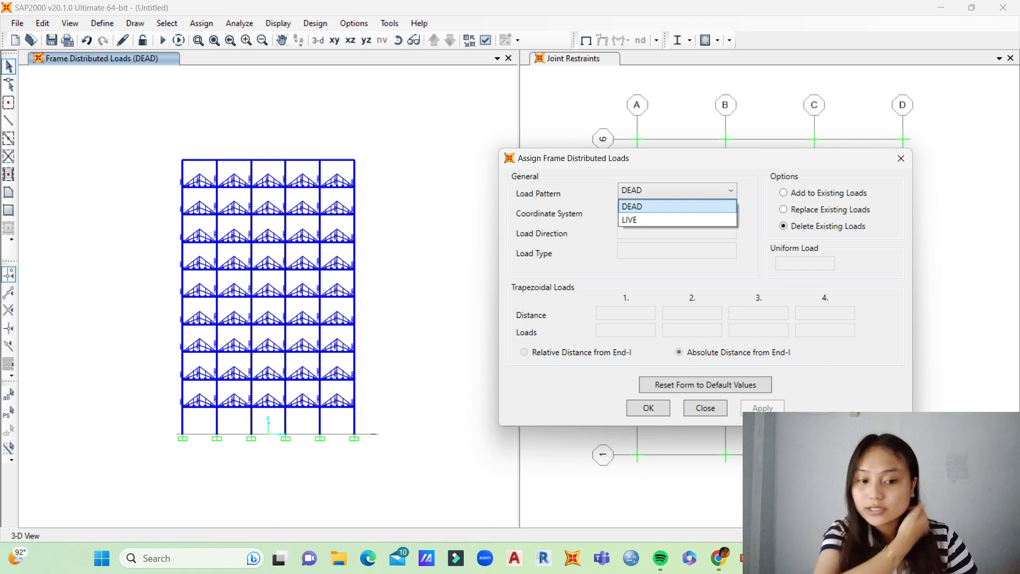
click(670, 219)
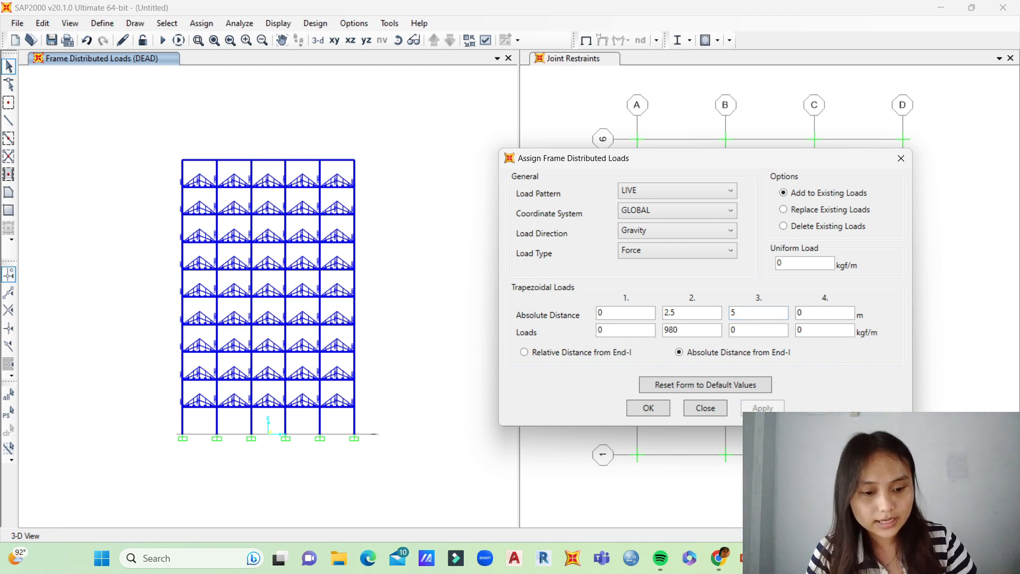
Step: Check the BEBAN HIDUP LANTAI values in PowerPoint and set the second load to 600 kgf/m in SAP2000
key(alt+Tab)
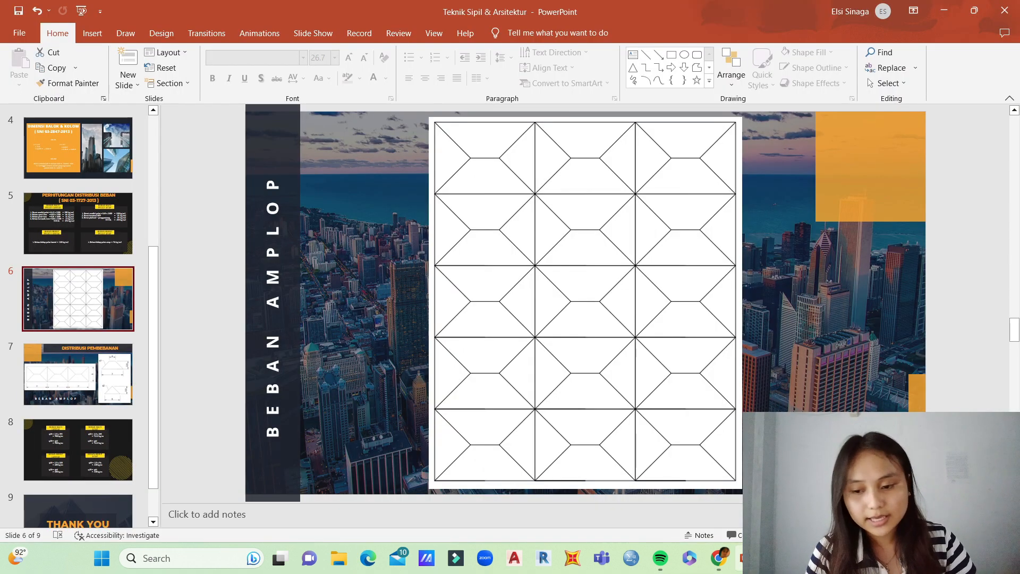
click(79, 449)
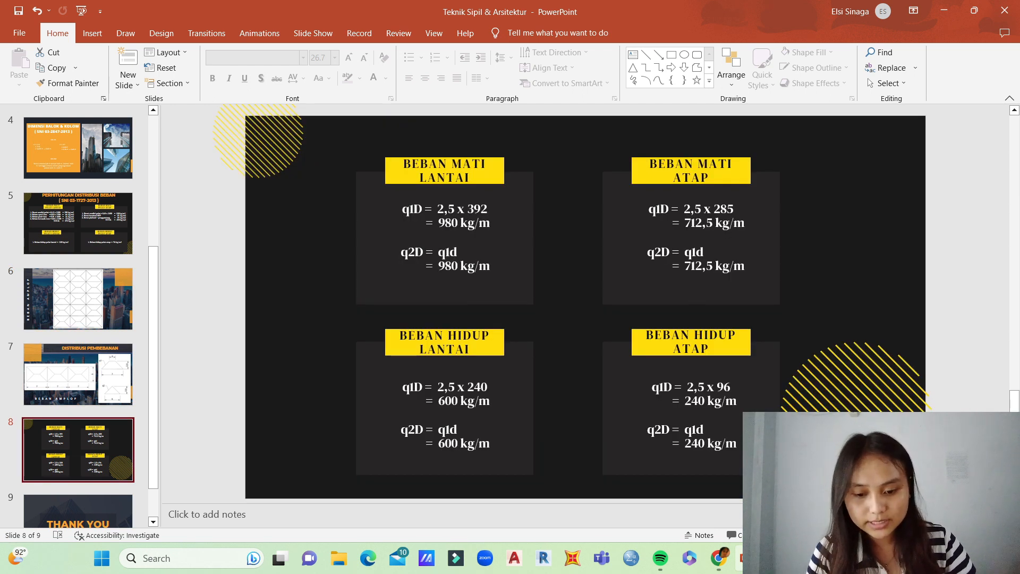
key(alt+Tab)
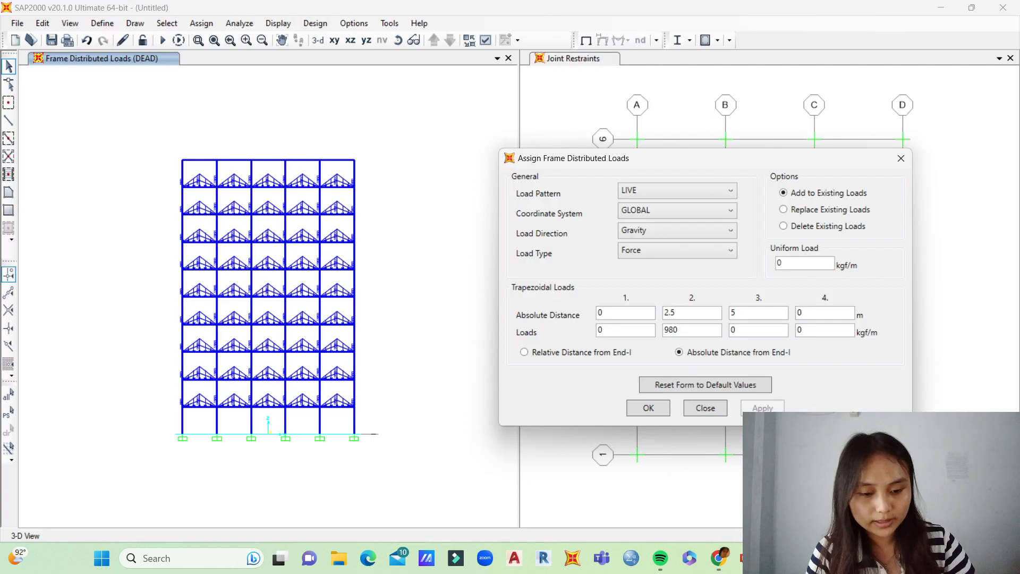
key(BackSpace)
text(600)
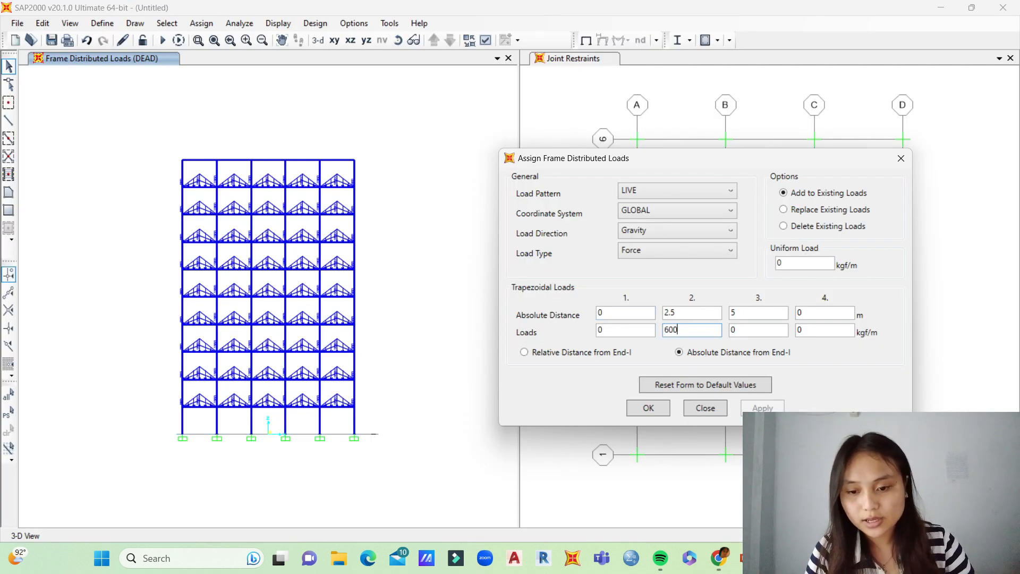
Step: Select the Y-direction beams of all five bays on every story and add the triangular LIVE load to them
drag(343, 151, 328, 415)
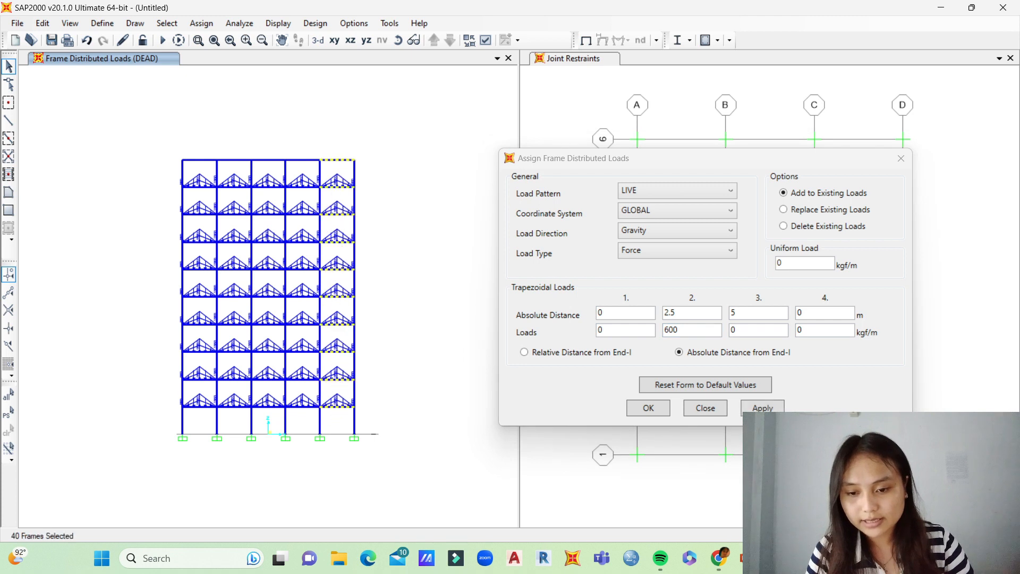
drag(305, 156, 280, 417)
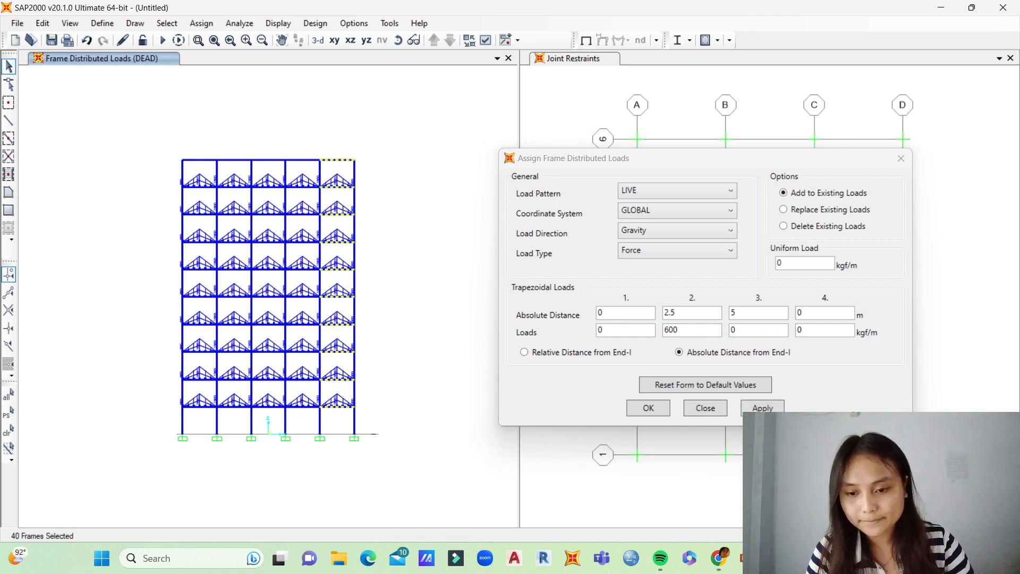
drag(271, 151, 257, 424)
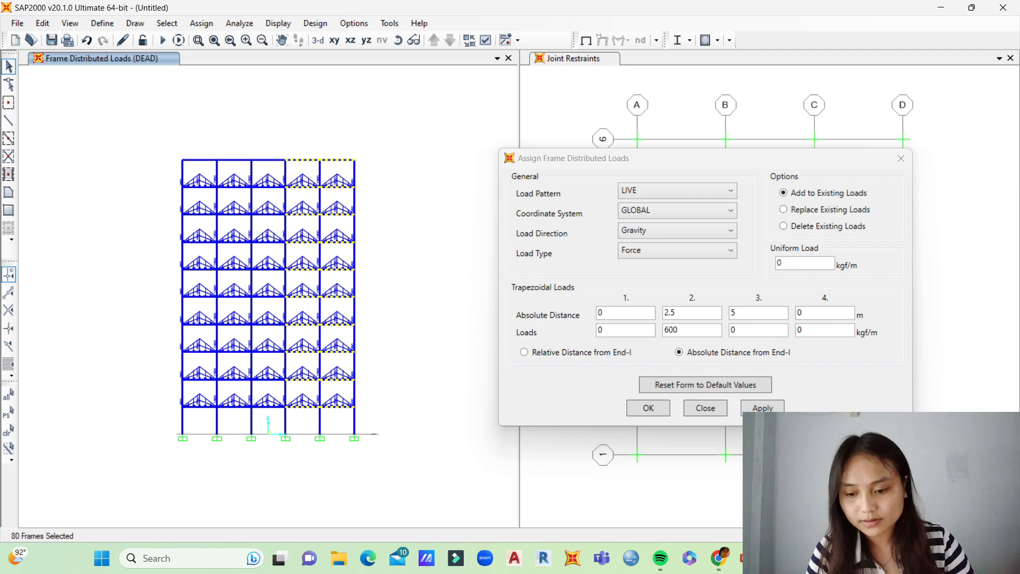
drag(232, 154, 196, 431)
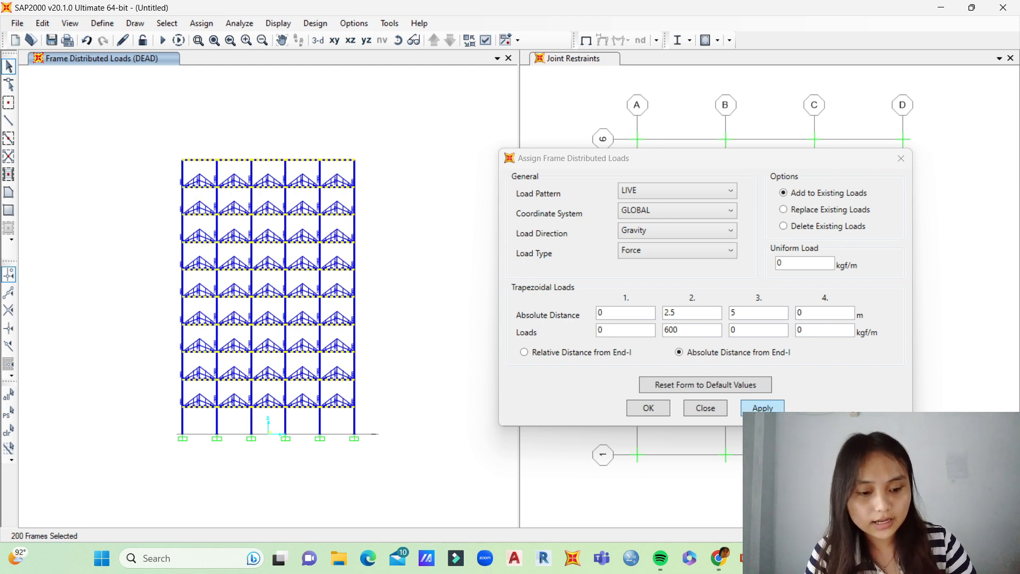
click(762, 407)
Step: Select the Y-direction beams on interior grid lines B and C and add the triangular LIVE load to them again
click(398, 41)
drag(319, 223, 308, 311)
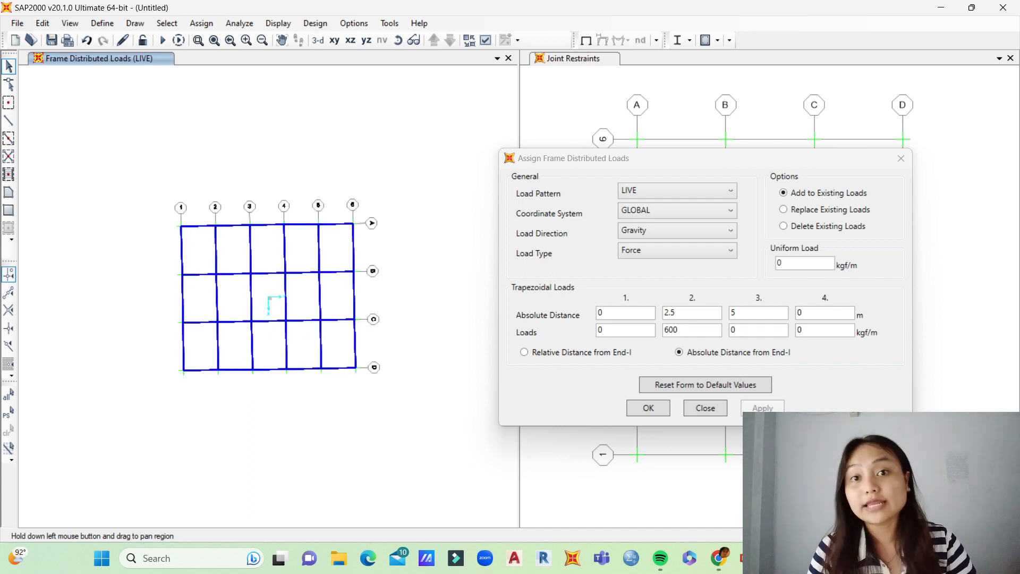
drag(340, 262, 333, 335)
drag(303, 261, 294, 339)
drag(269, 257, 228, 346)
drag(206, 262, 195, 345)
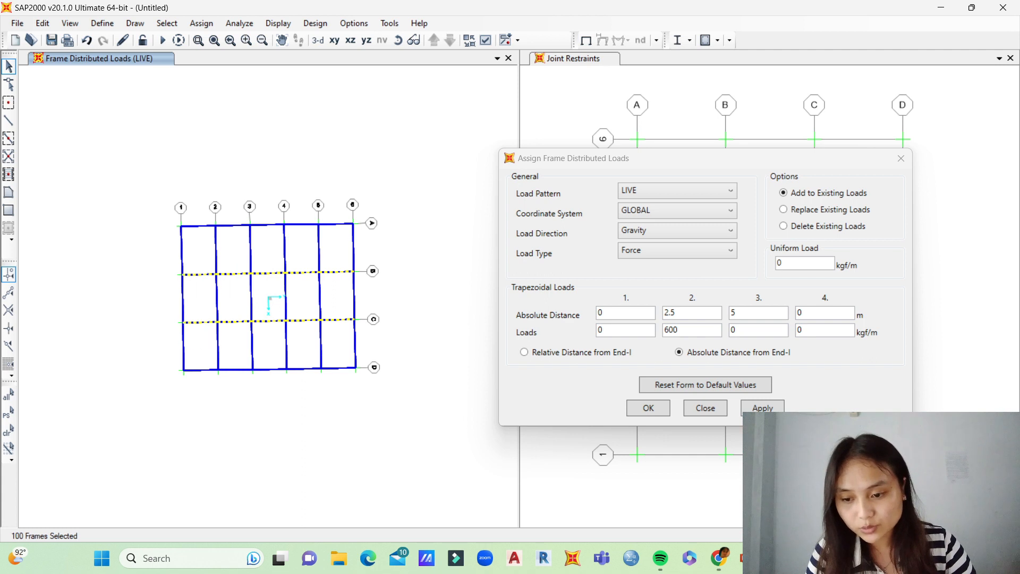
click(762, 407)
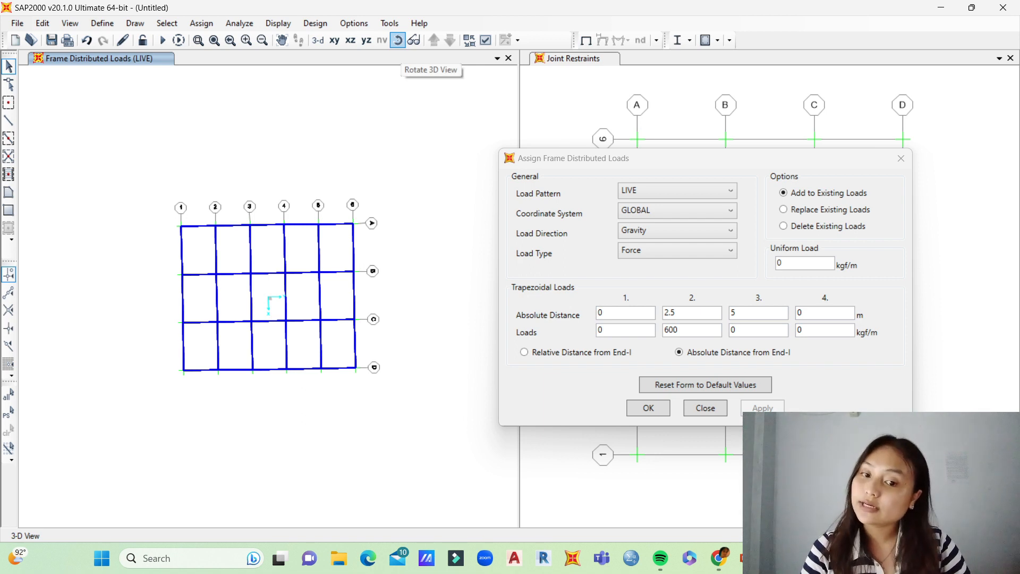
Step: Make the LIVE load trapezoidal by setting the third distance to 4.5 m, the fourth distance to 7 m and the third load to 600 kgf/m
click(398, 40)
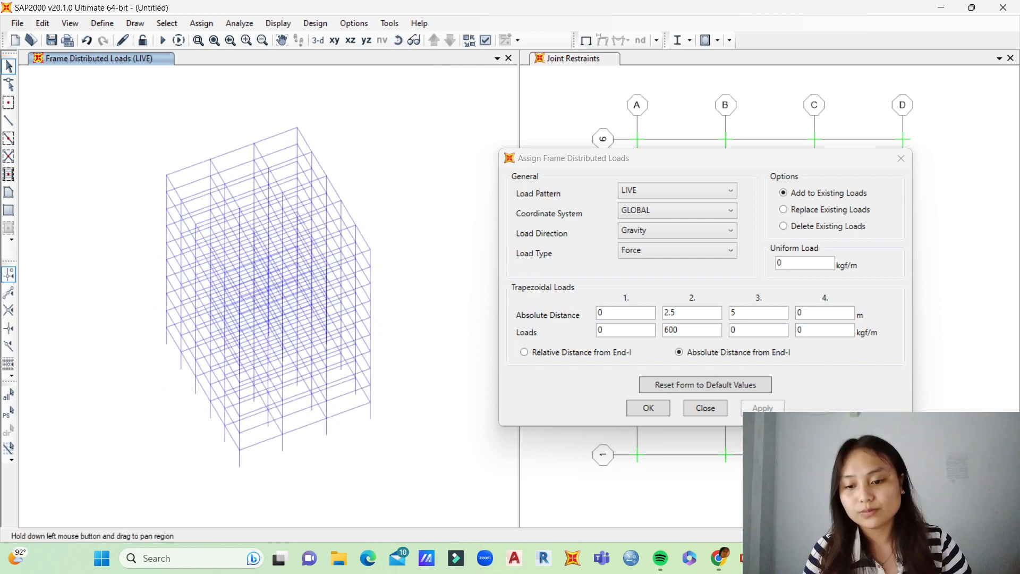
drag(318, 234, 316, 212)
click(398, 40)
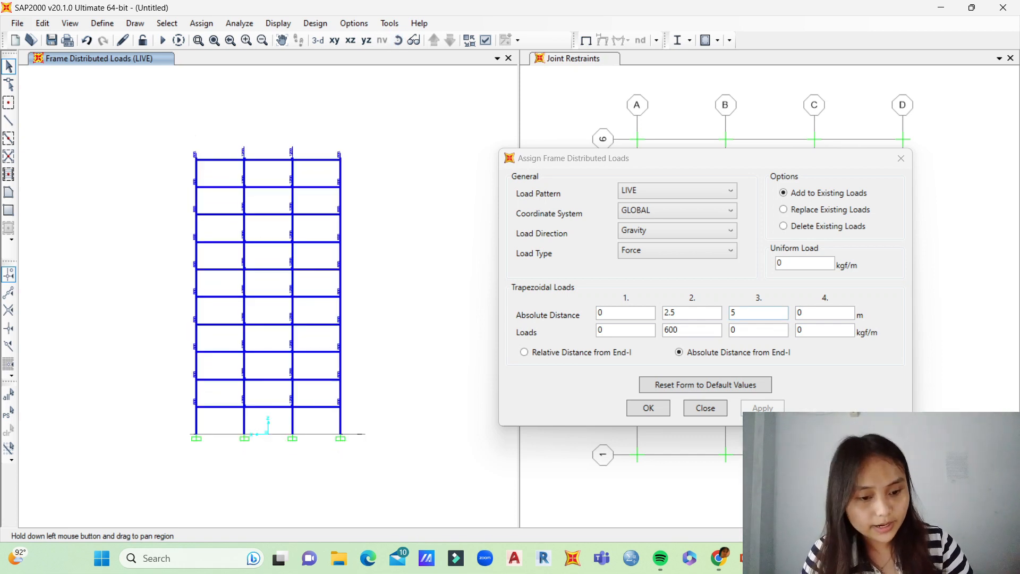
key(BackSpace)
text(4)
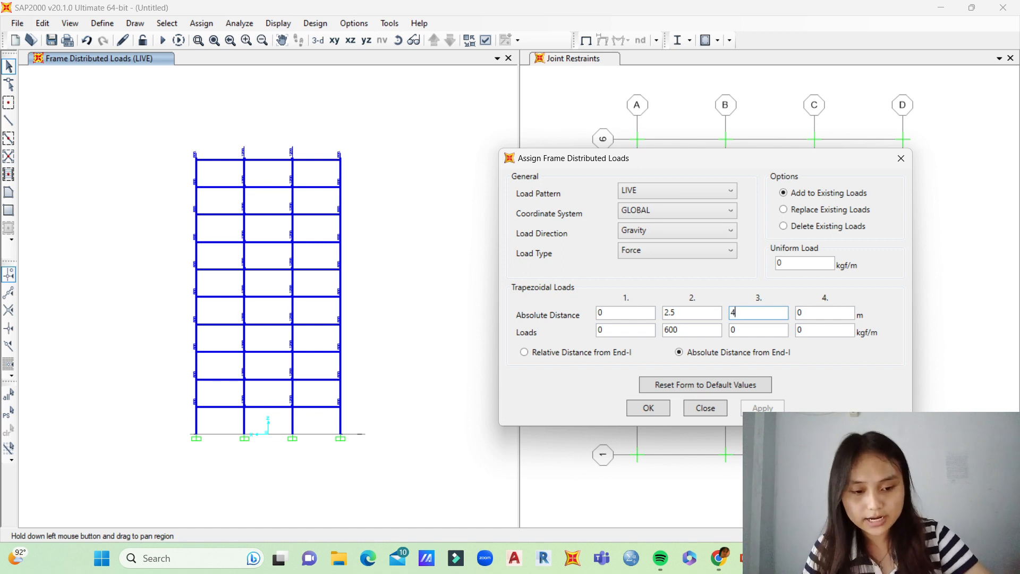
text(.5)
key(Tab)
text(7)
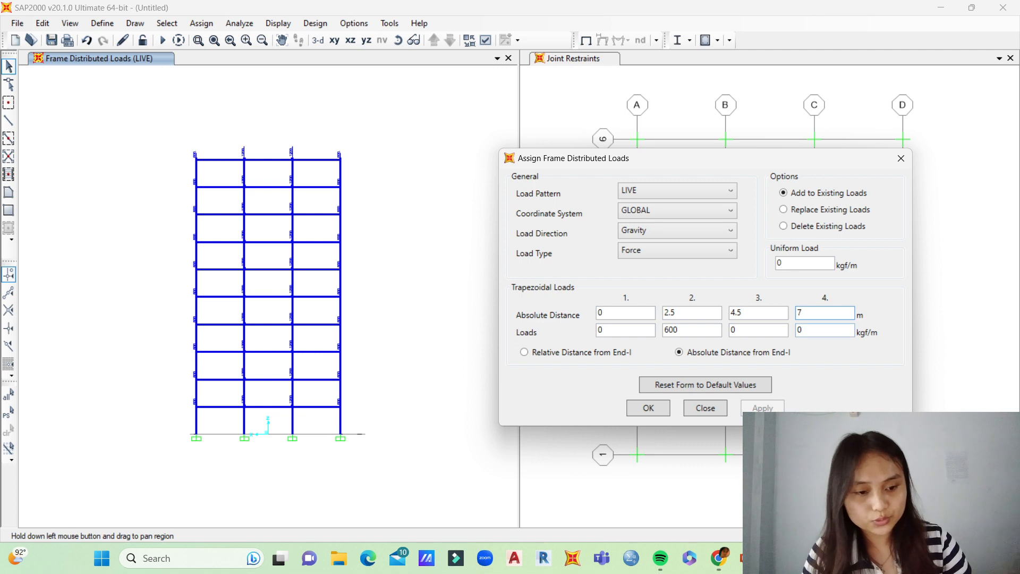
click(758, 330)
key(BackSpace)
text(600)
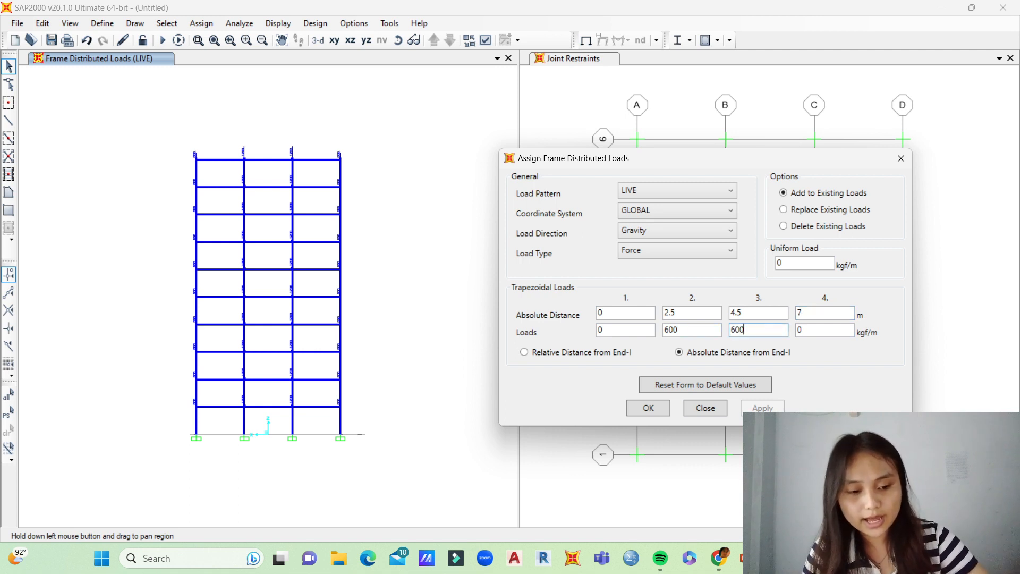
Step: Select the X-direction beams of all three bays on every story and add the trapezoidal LIVE load to them
drag(326, 148, 307, 423)
drag(279, 147, 253, 407)
drag(231, 147, 209, 427)
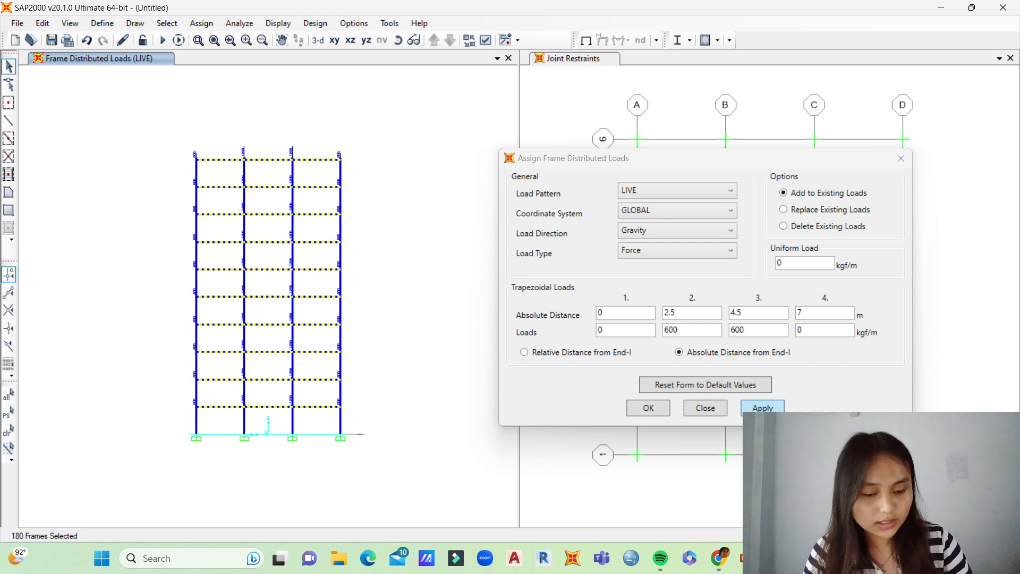
click(762, 407)
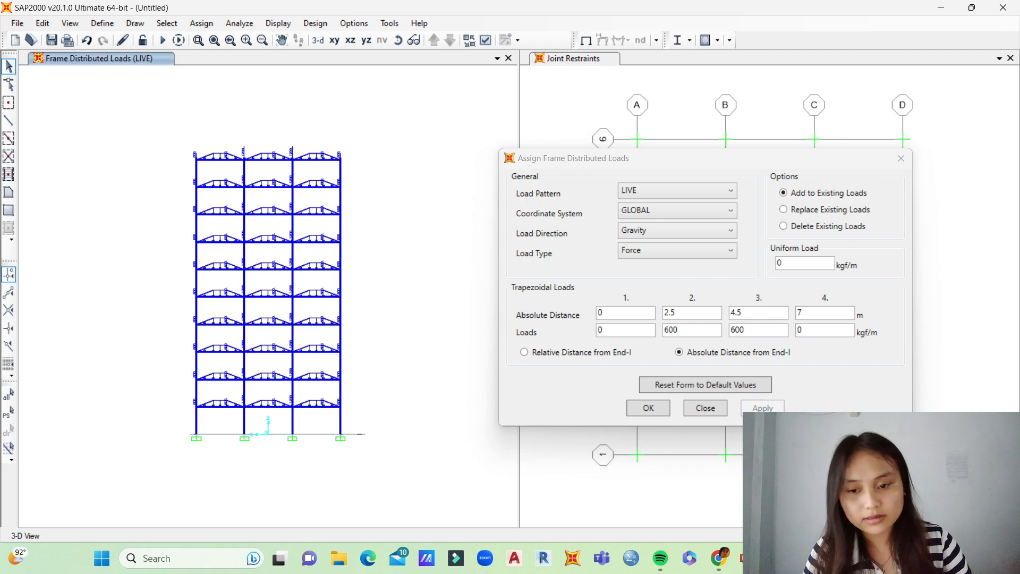
Step: Select the X-direction beams on interior grid lines 2 to 5 and add the trapezoidal LIVE load to them again
click(397, 41)
drag(271, 212, 280, 379)
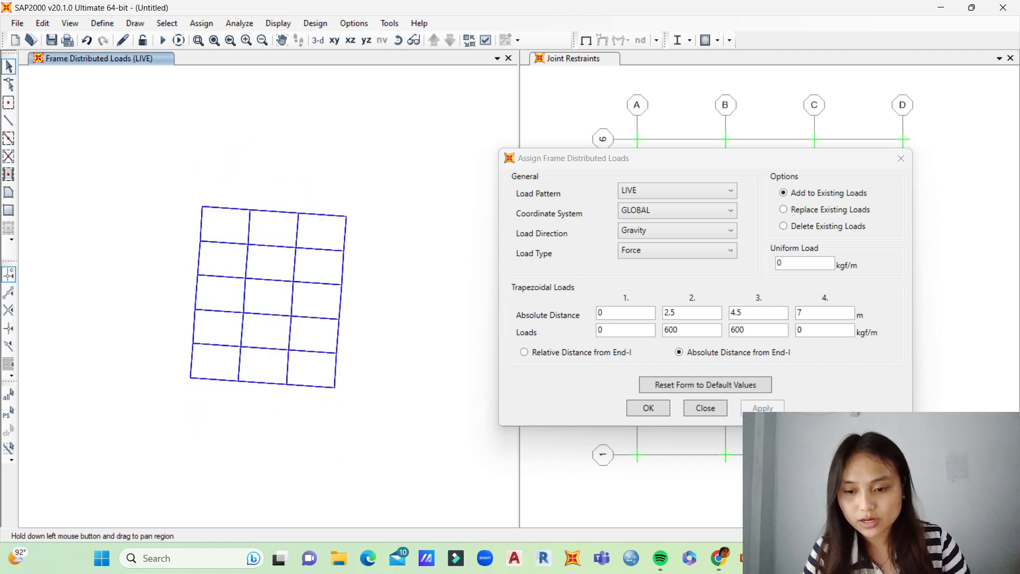
drag(323, 240, 301, 354)
drag(280, 234, 258, 362)
drag(232, 232, 210, 356)
click(763, 407)
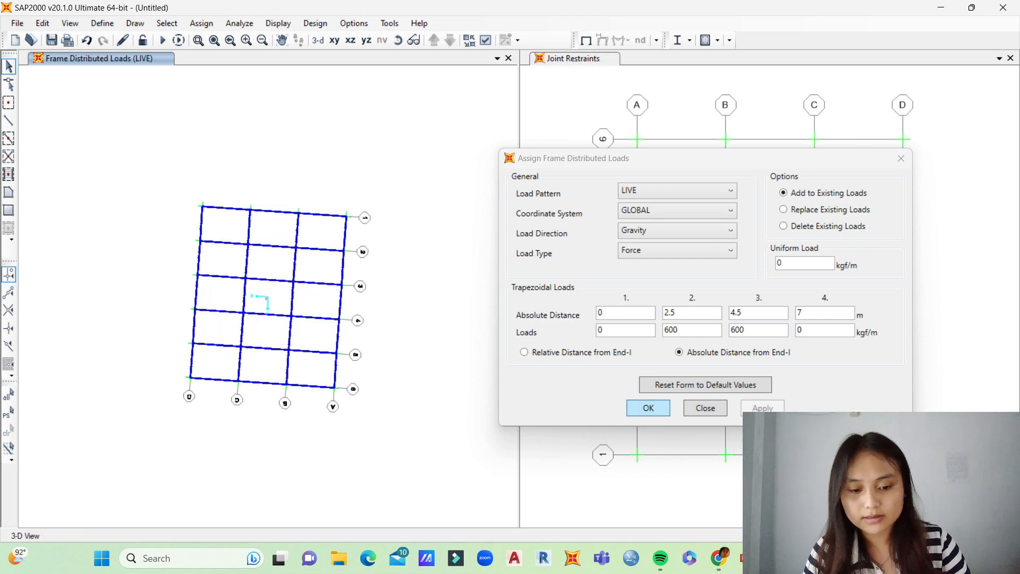
Step: Select the top-story roof beams, delete their existing LIVE distributed loads and close the load assignment
shift+middle_drag(269, 319, 268, 233)
drag(177, 143, 353, 166)
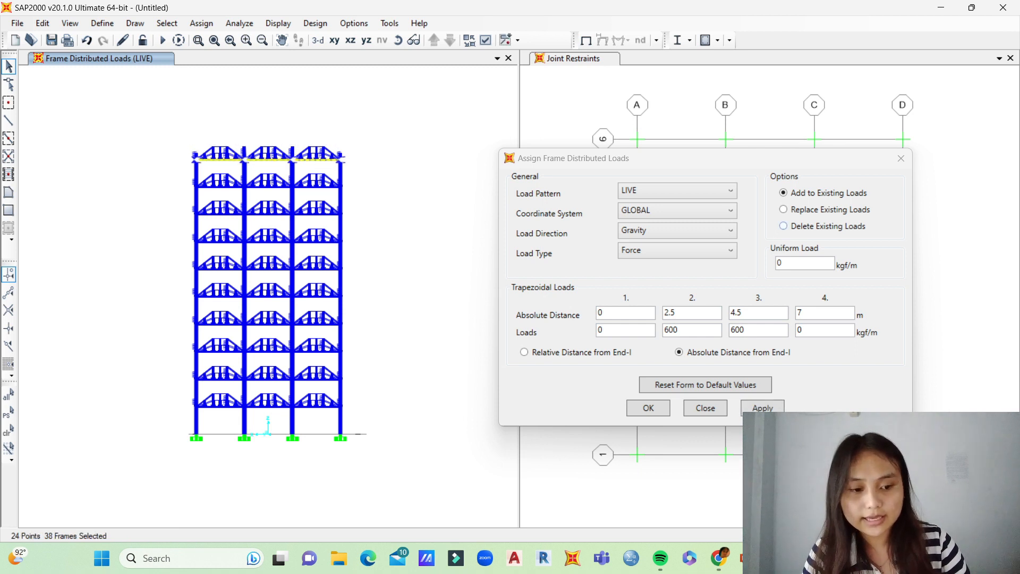
click(783, 226)
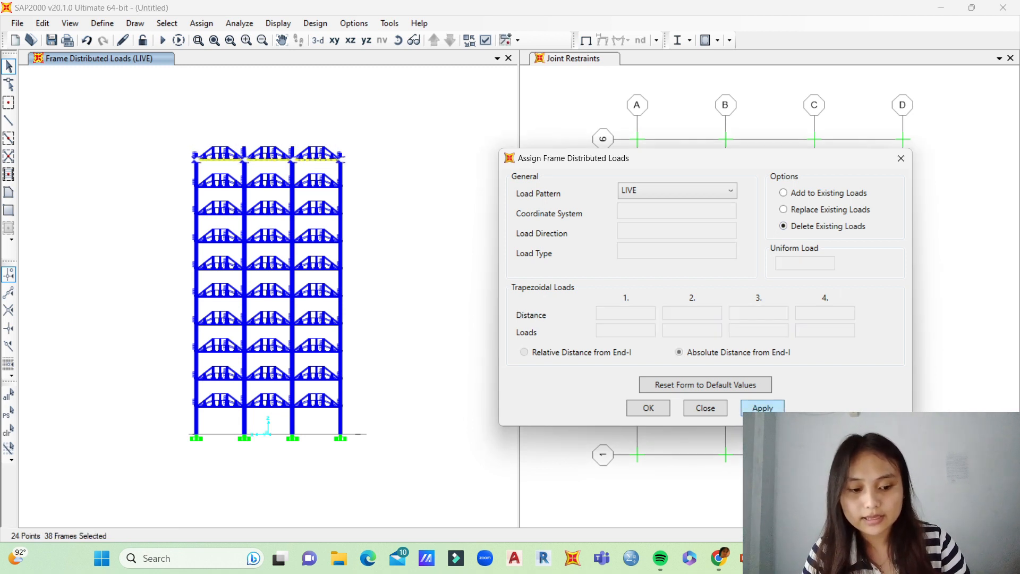
click(763, 407)
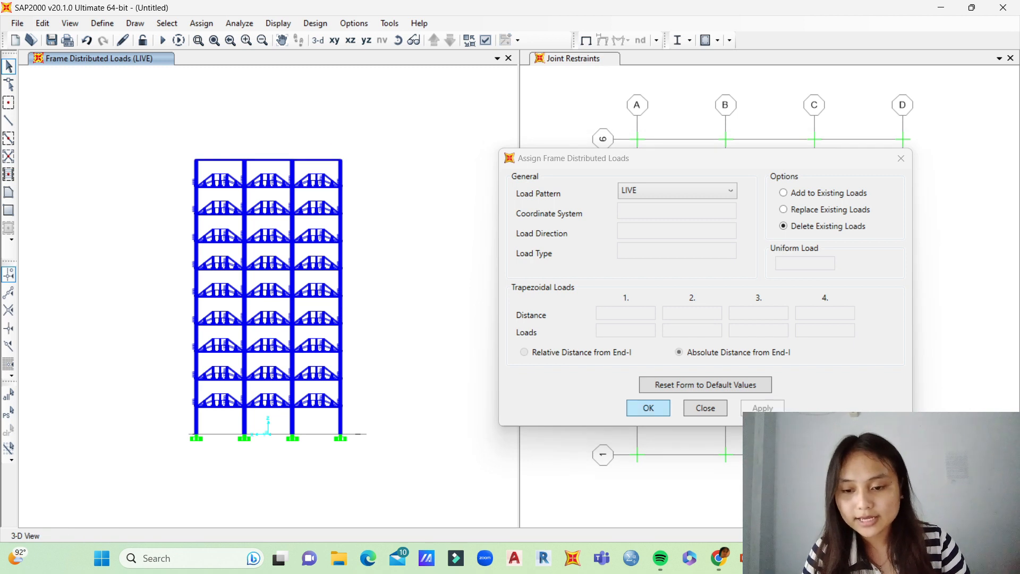
click(648, 408)
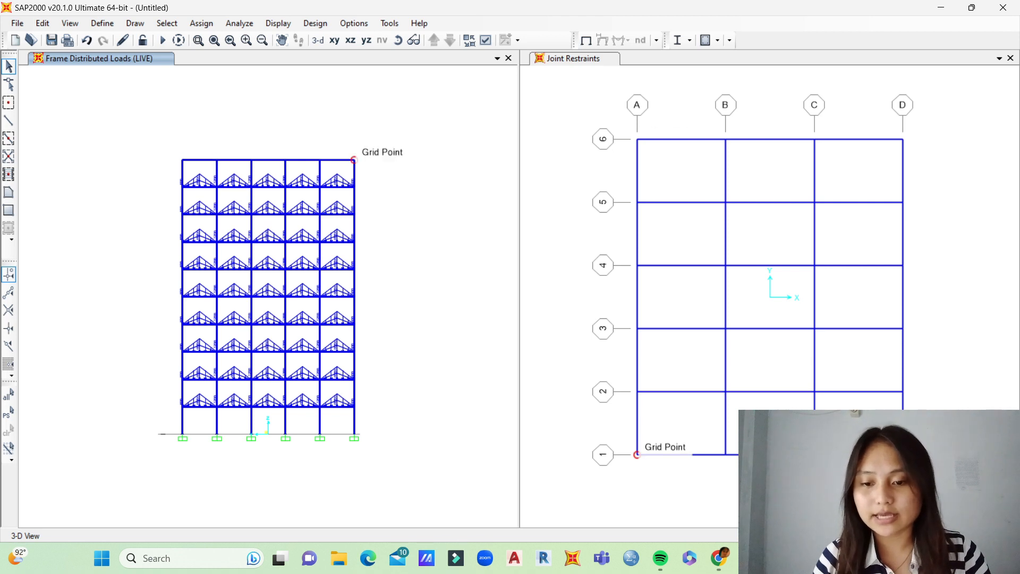
Step: Start a new frame distributed load assignment for the DEAD load pattern, adding to the existing loads
click(201, 23)
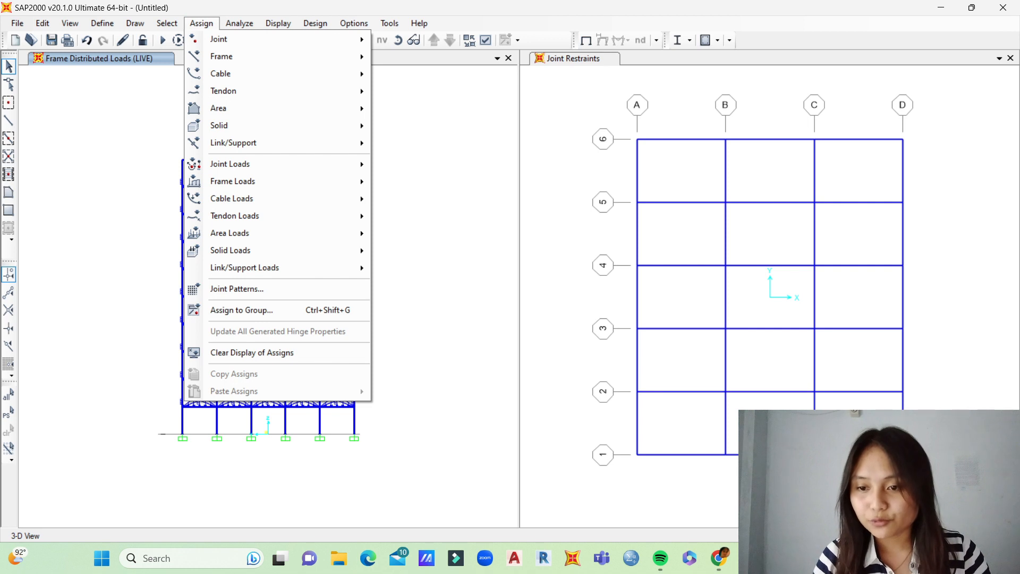
mouse_move(234, 181)
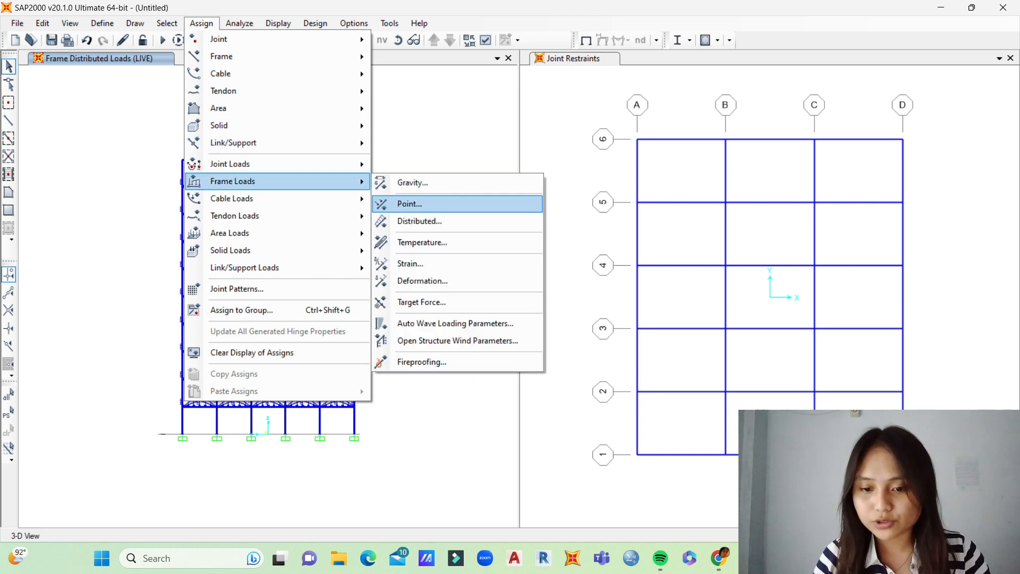
click(419, 221)
drag(451, 147, 635, 159)
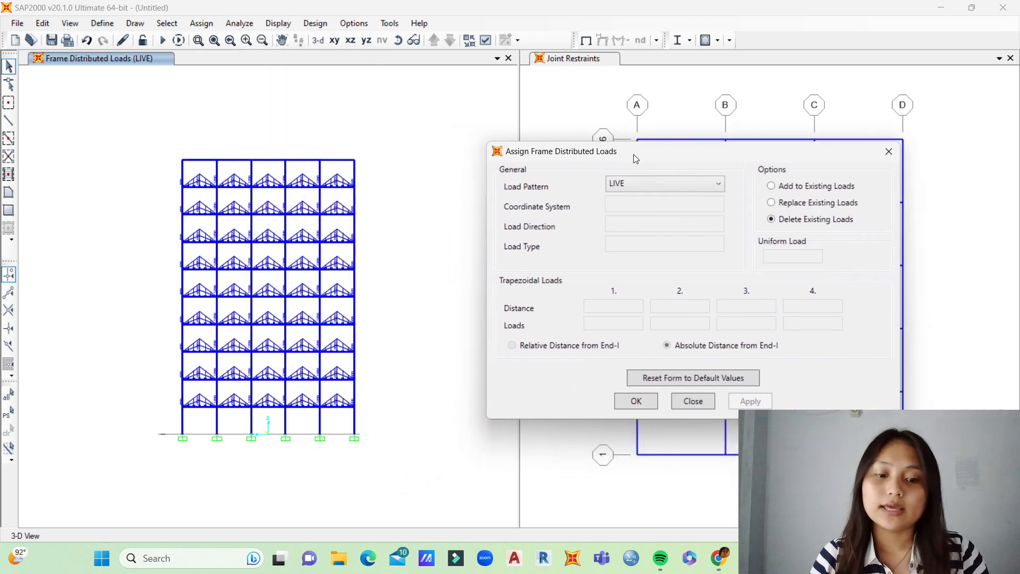
click(664, 183)
click(621, 200)
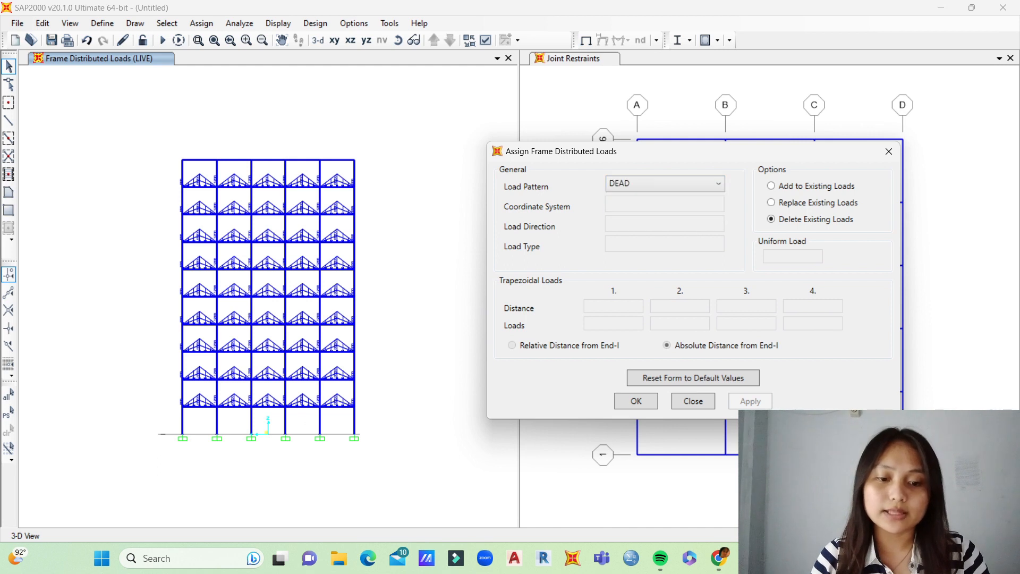
drag(610, 151, 649, 150)
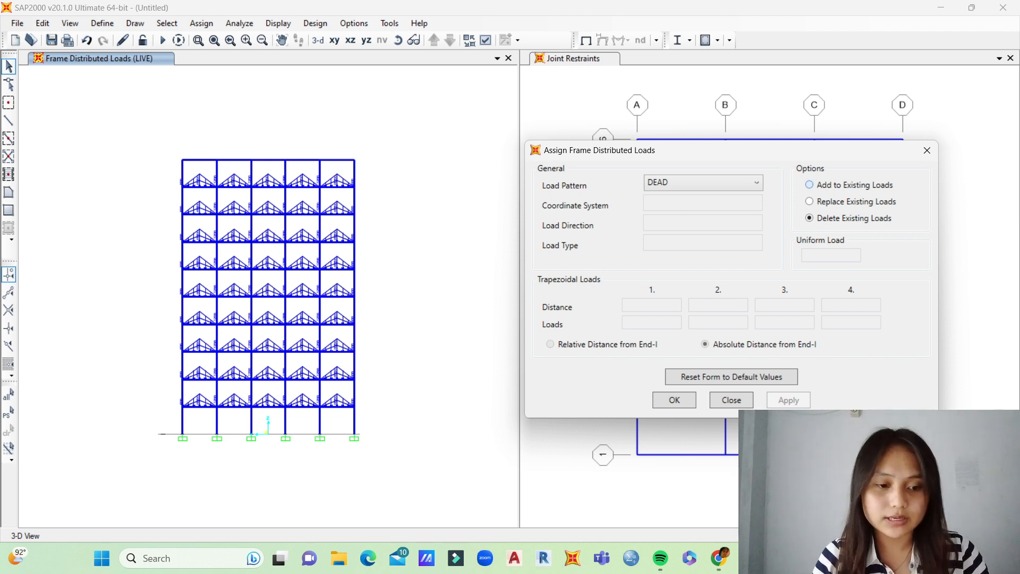
click(809, 185)
Step: Set the trapezoidal load distances to 0, 2.5, 5 and 0 m for a triangular DEAD load
key(BackSpace)
text(0)
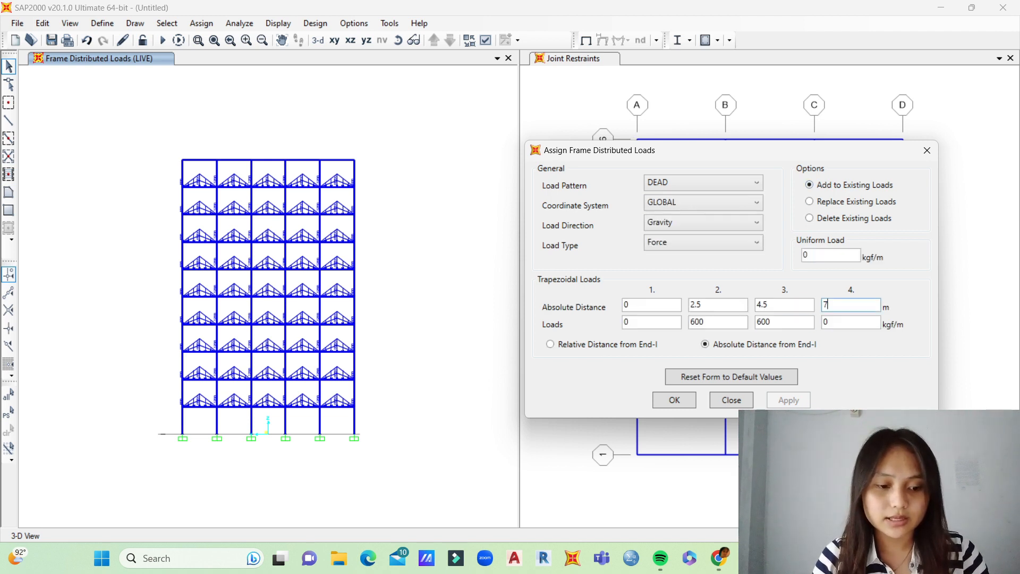
key(shift+Tab)
key(BackSpace)
text(5)
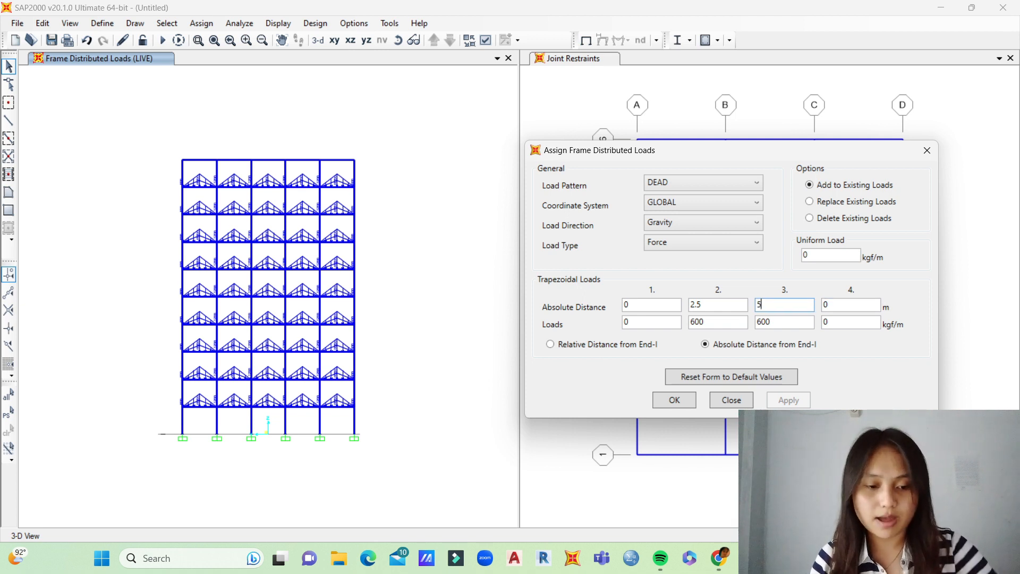
Step: Check the roof dead load in the PowerPoint calculation slide and set the triangular loads to 0, 712.5, 0 and 0 kgf/m
double_click(763, 322)
key(BackSpace)
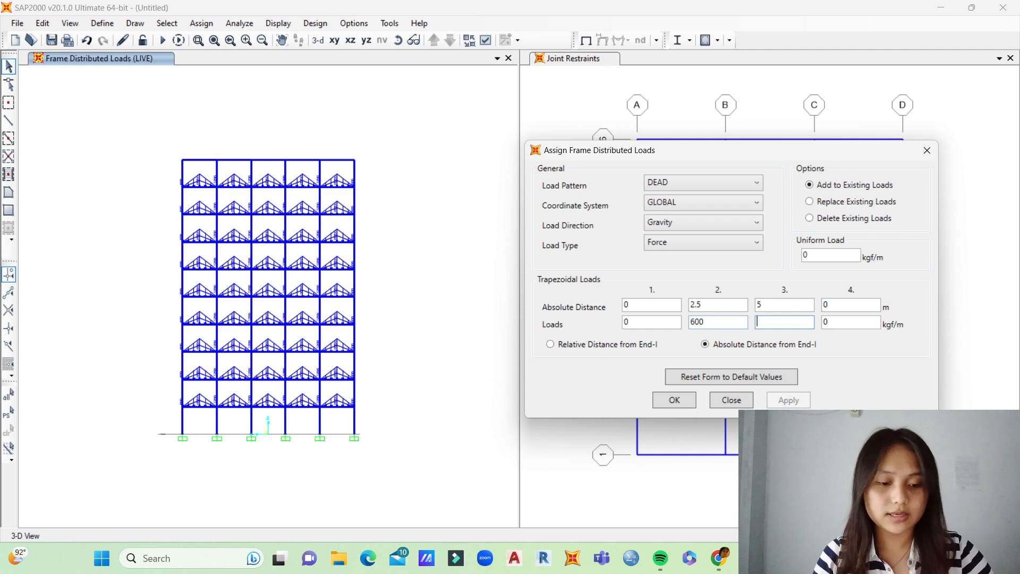
key(alt+Tab)
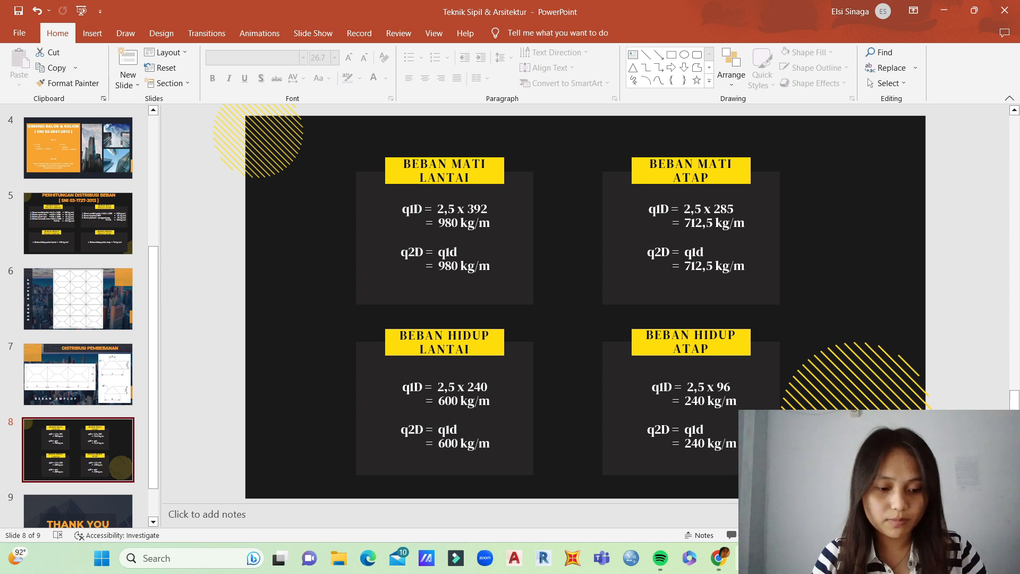
click(777, 558)
click(711, 322)
click(760, 322)
text(00)
drag(717, 322, 670, 321)
key(BackSpace)
text(712.5)
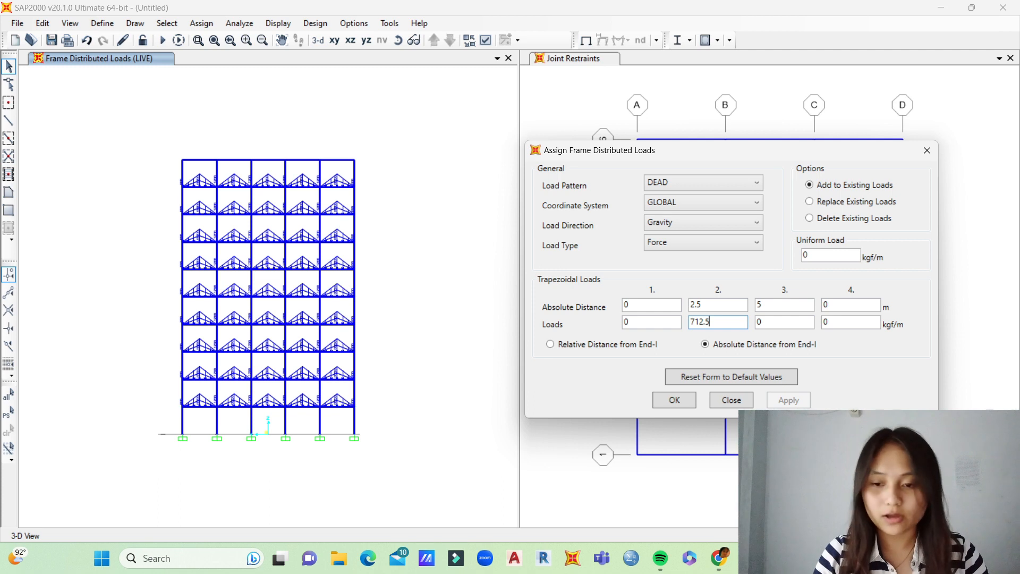
Step: Select the Y-direction roof beams of all five bays and add the triangular DEAD load to them
drag(343, 151, 329, 166)
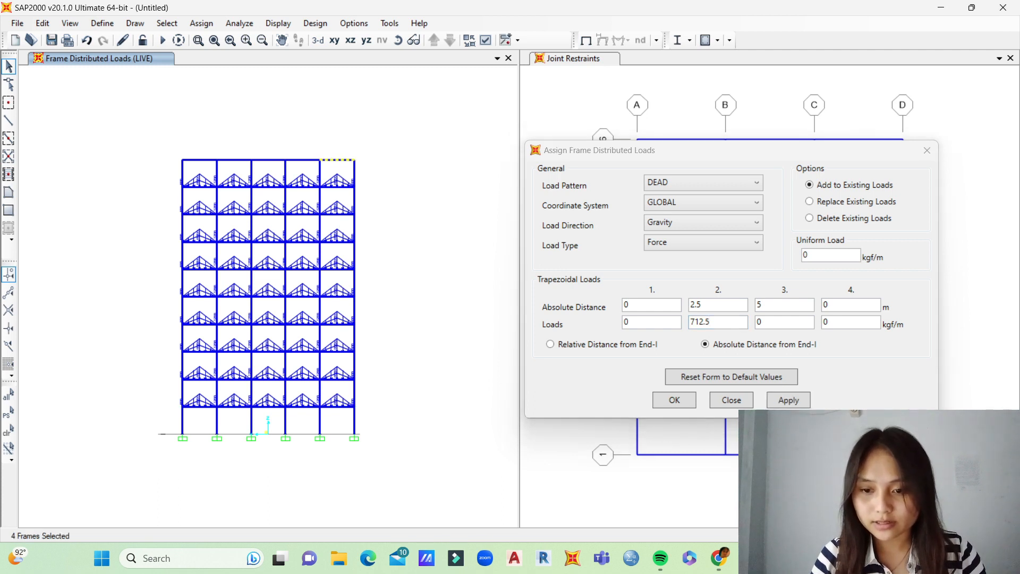
drag(306, 153, 196, 164)
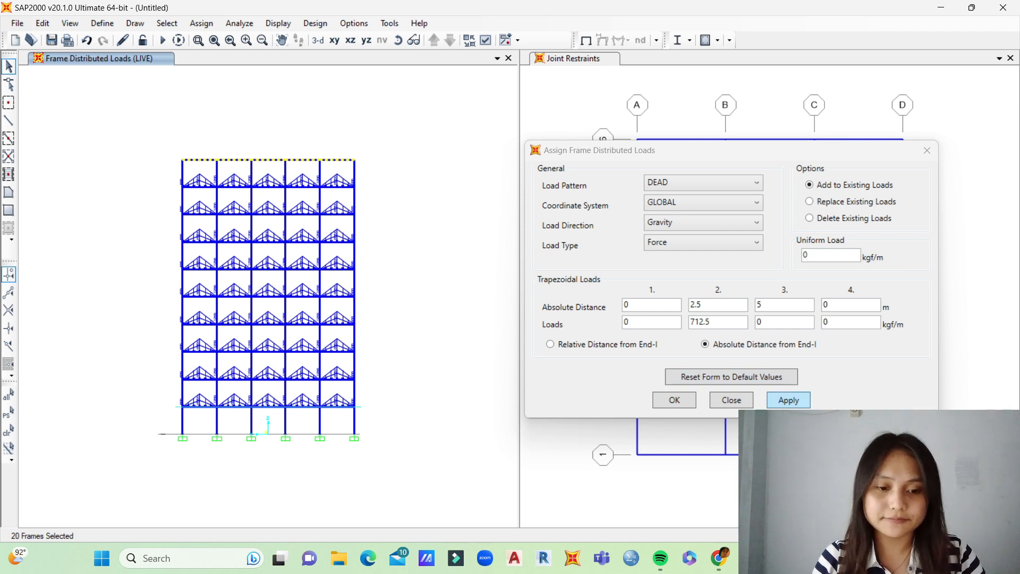
click(788, 399)
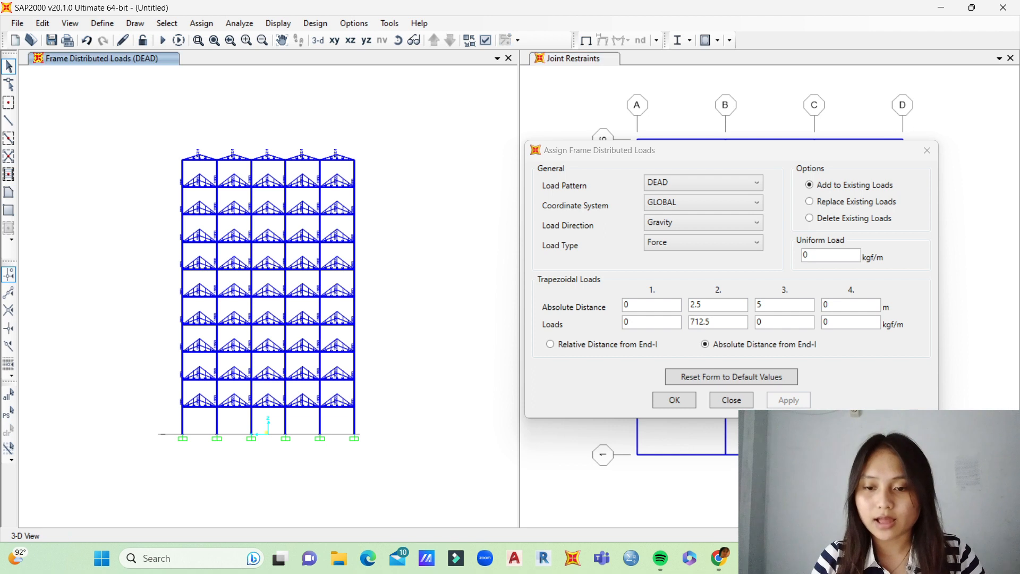
click(397, 40)
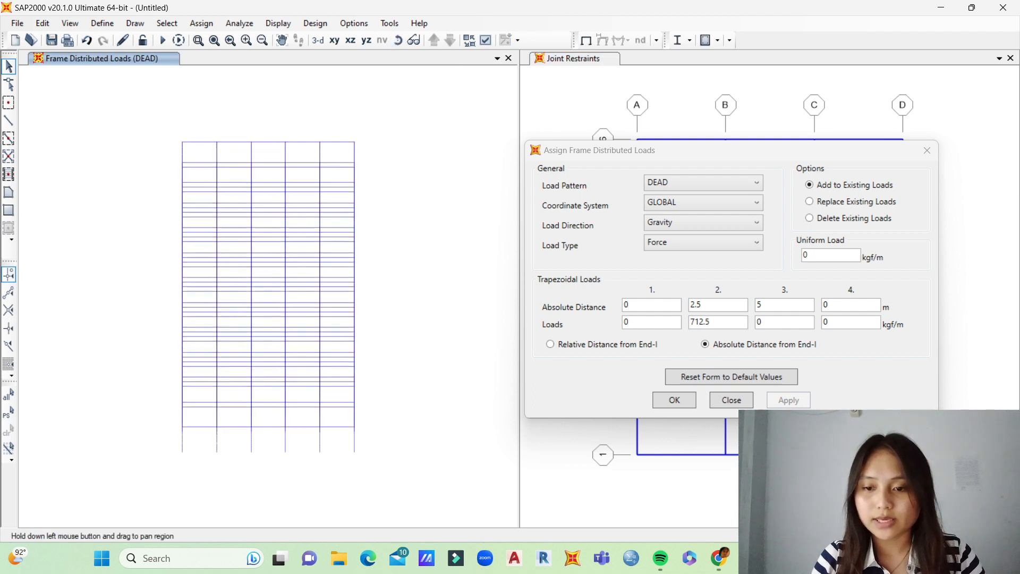
drag(268, 255, 268, 298)
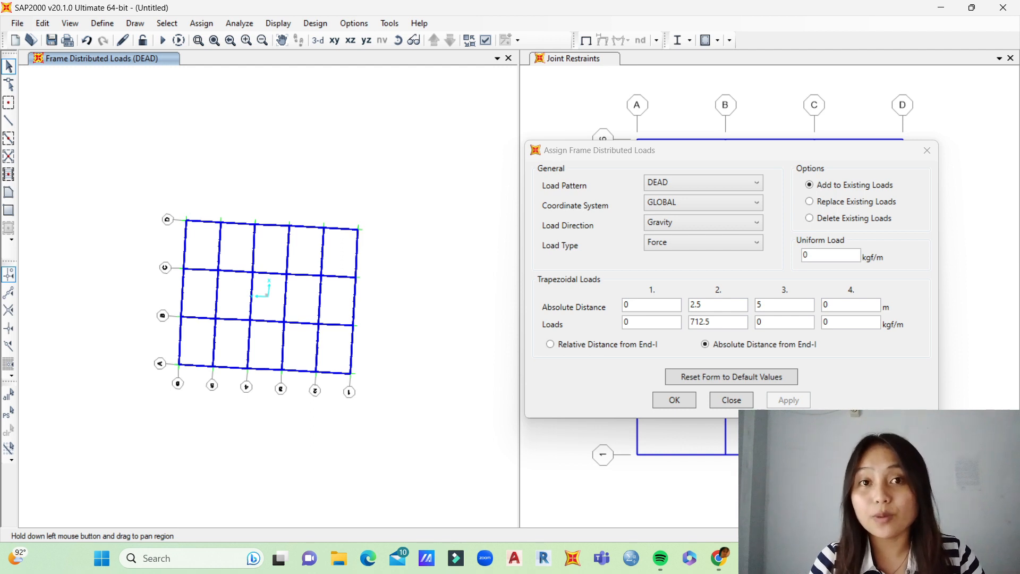
drag(585, 154, 132, 179)
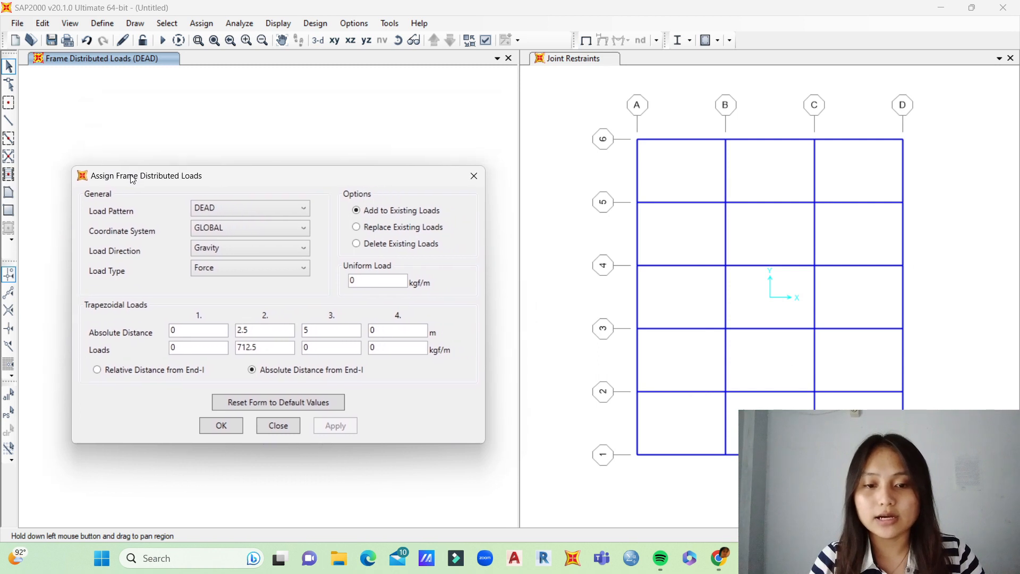
click(786, 473)
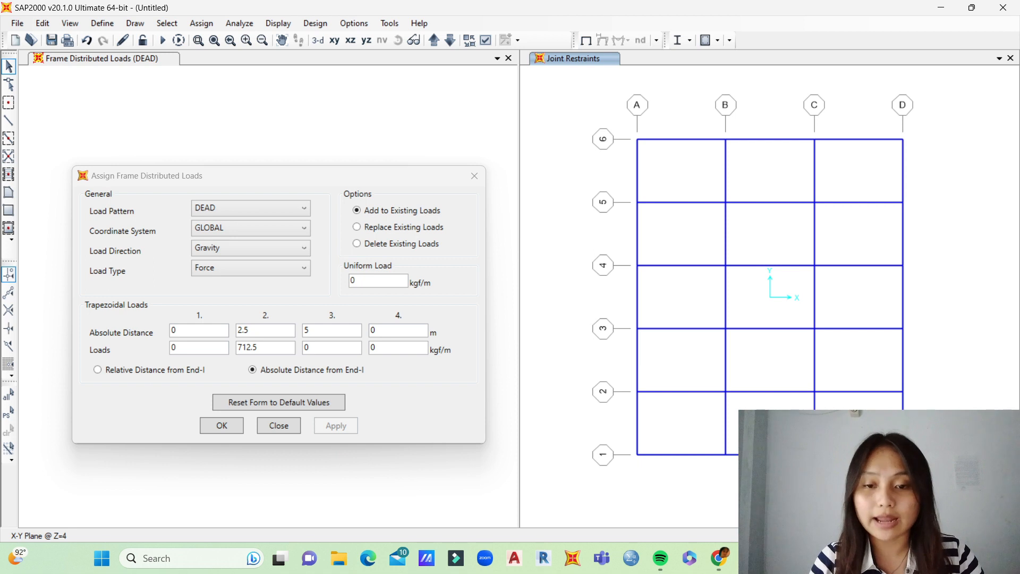
drag(314, 179, 312, 277)
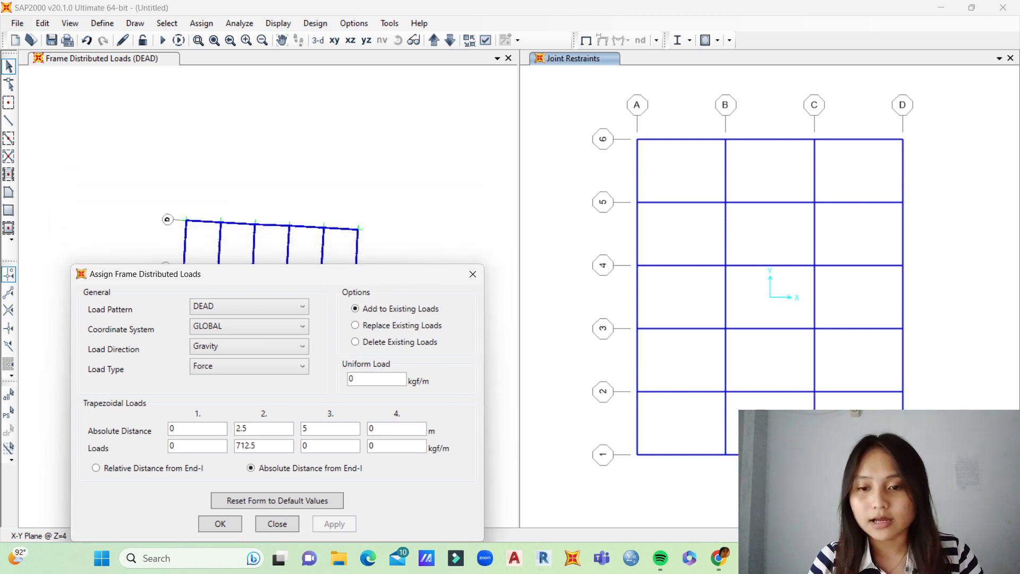
click(383, 106)
click(397, 40)
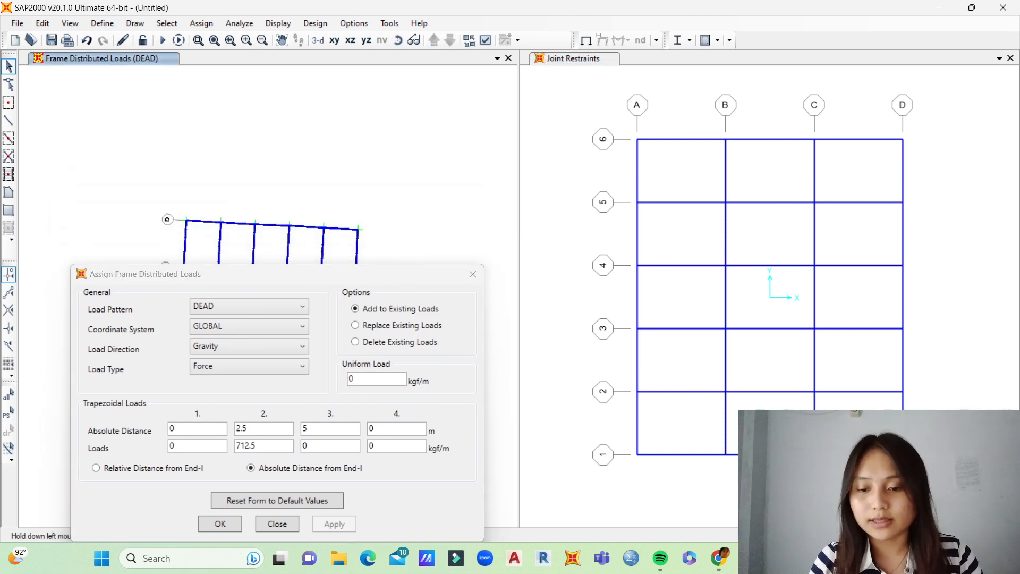
drag(312, 275, 764, 186)
click(397, 40)
drag(319, 319, 324, 200)
Step: Clear the load assignment dialog off the plan view and raise the plan to the roof level at Z=40
drag(566, 187, 399, 467)
click(584, 222)
click(226, 406)
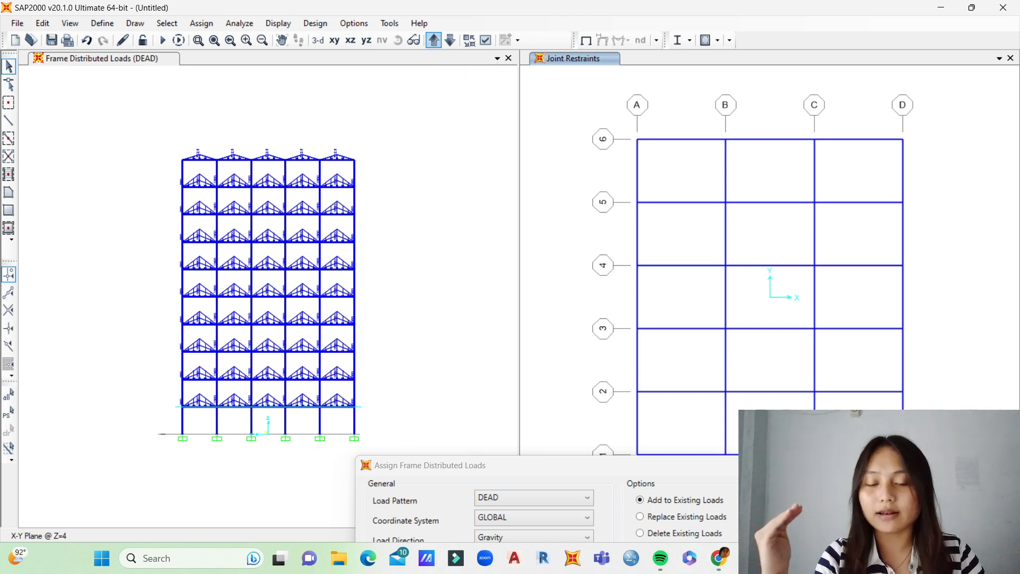
click(433, 40)
click(434, 40)
click(434, 40)
click(433, 40)
click(433, 39)
click(434, 40)
click(434, 39)
click(434, 40)
click(433, 40)
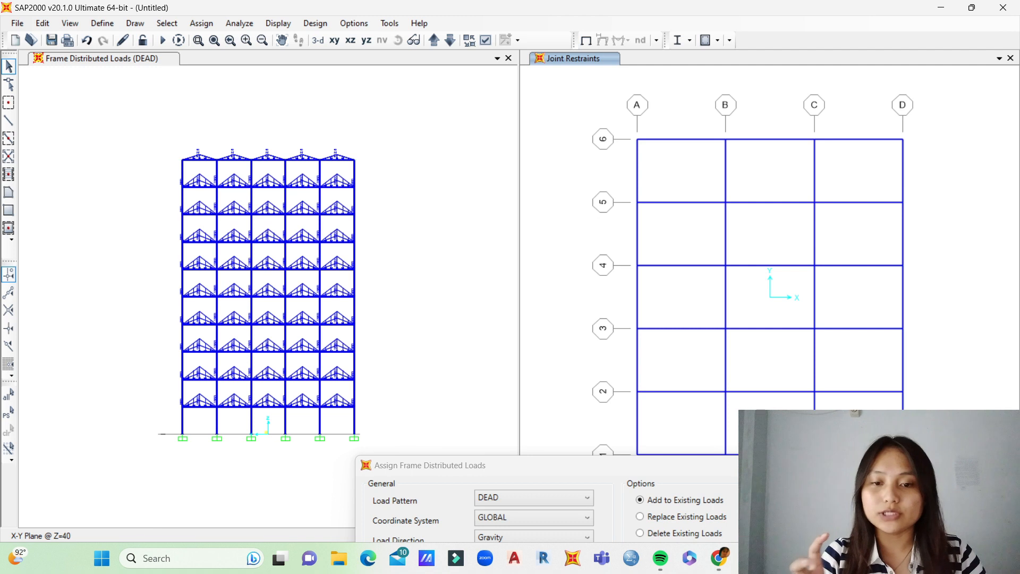
Step: Select the Y-direction roof beams on interior grid lines B and C and add the triangular DEAD load to them again
click(409, 127)
click(397, 41)
drag(371, 159, 374, 291)
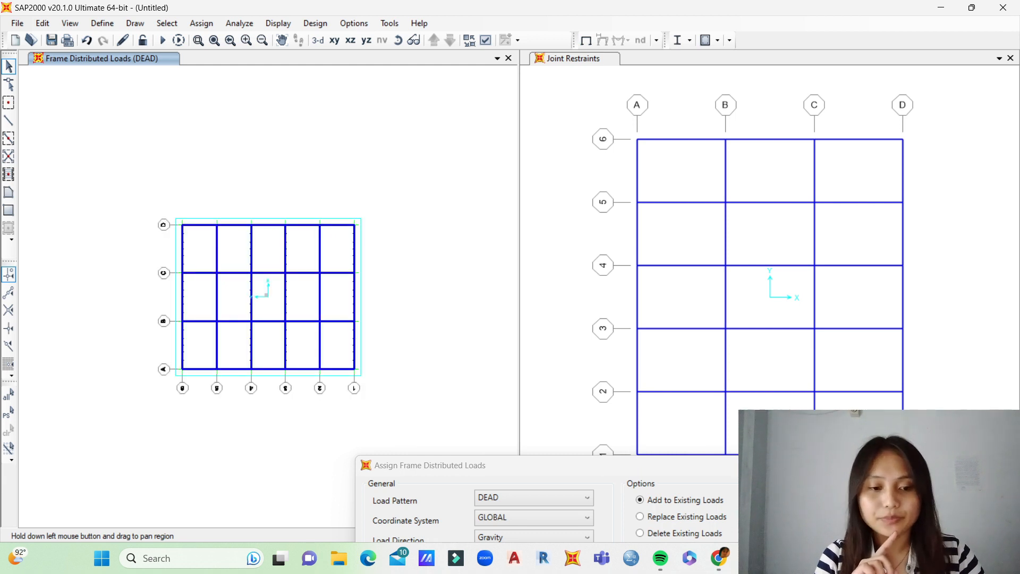
drag(842, 160, 670, 188)
drag(830, 224, 686, 248)
drag(837, 292, 690, 305)
drag(834, 350, 696, 369)
drag(834, 415, 691, 428)
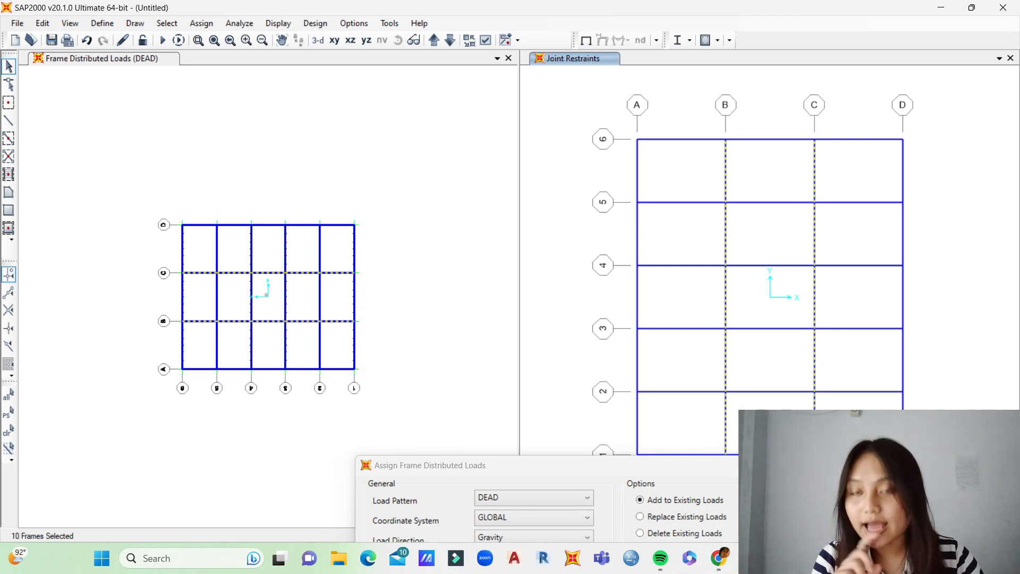
drag(417, 468, 551, 143)
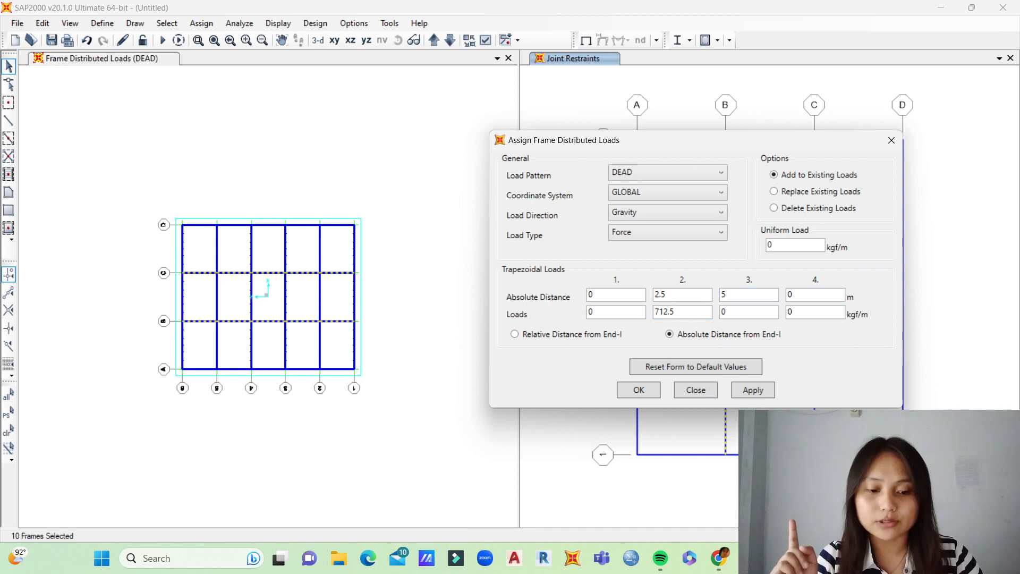
click(752, 390)
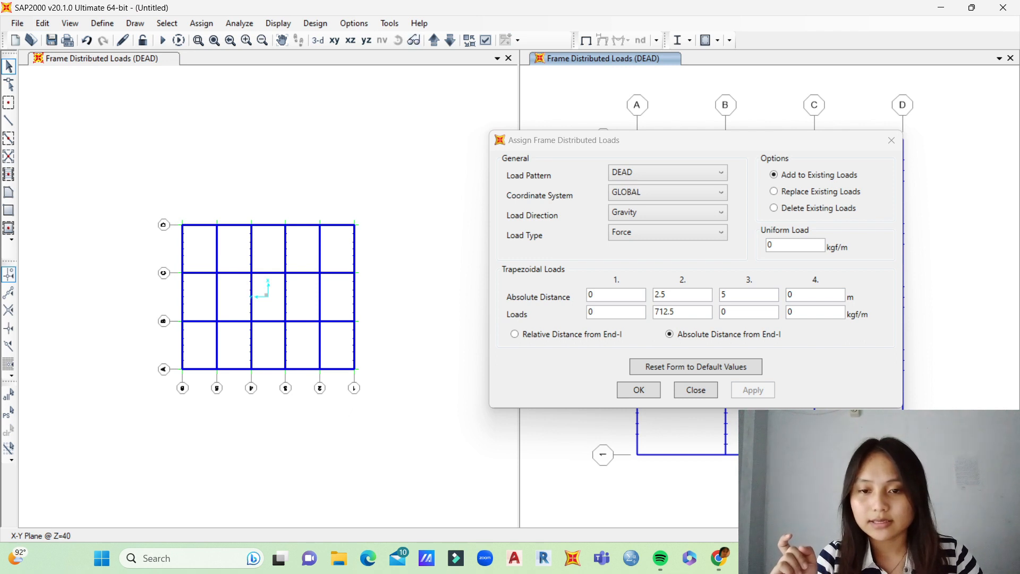
Step: Set the third and fourth load distances to 4.5 and 7 m for the trapezoidal roof DEAD load
click(404, 138)
click(398, 40)
drag(298, 329, 295, 180)
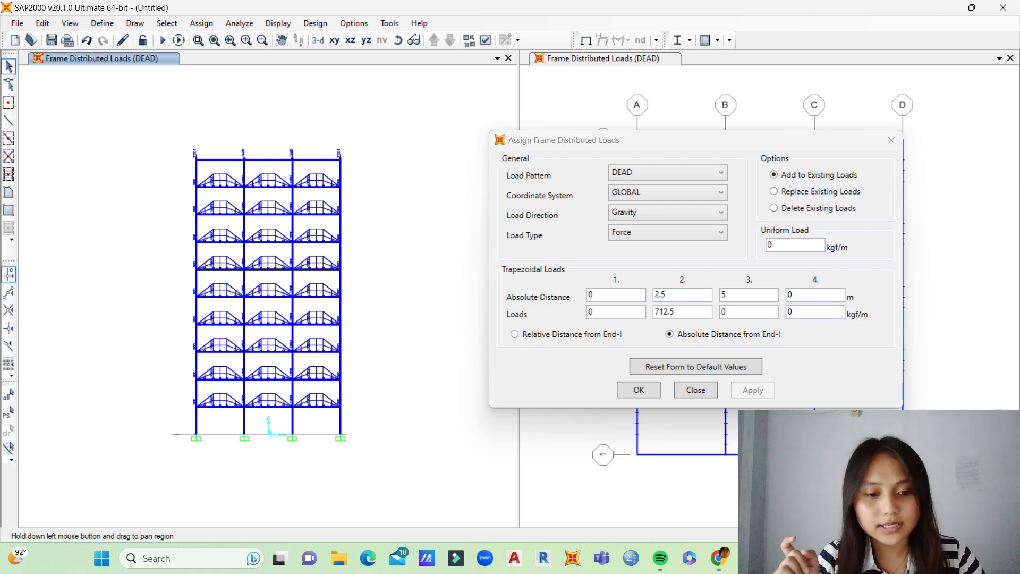
click(739, 294)
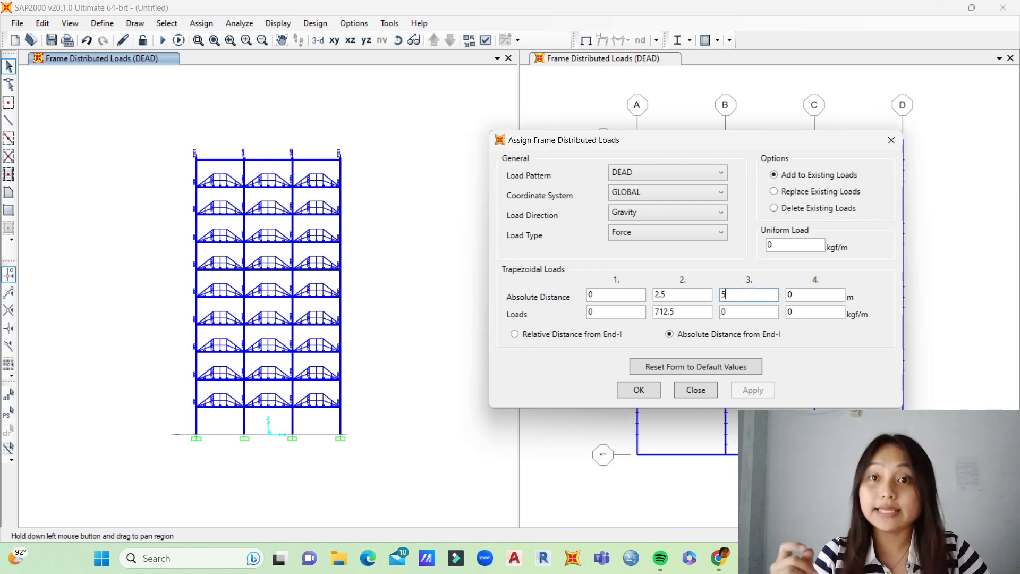
key(BackSpace)
text(4.5)
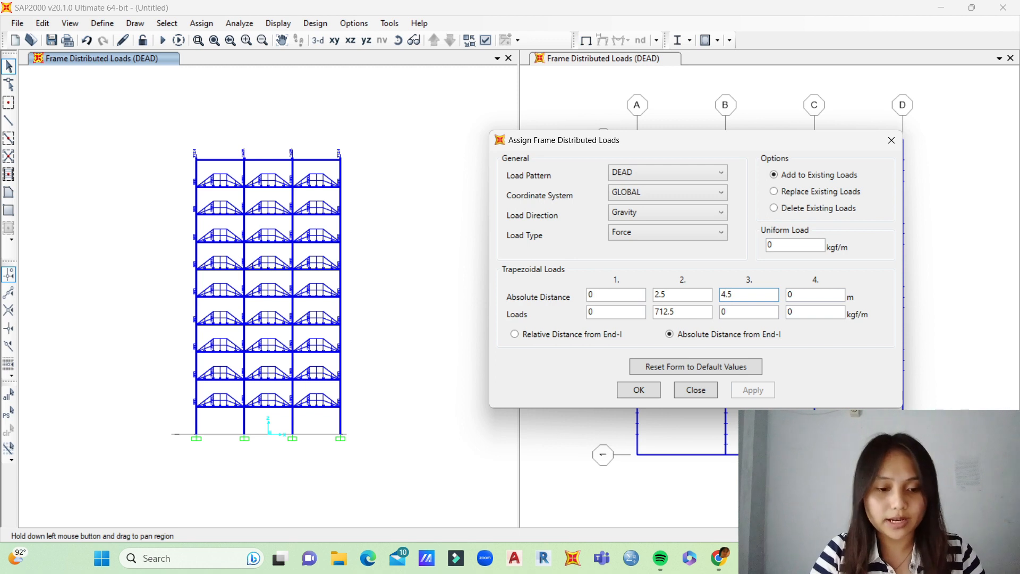
click(804, 295)
key(BackSpace)
text(7)
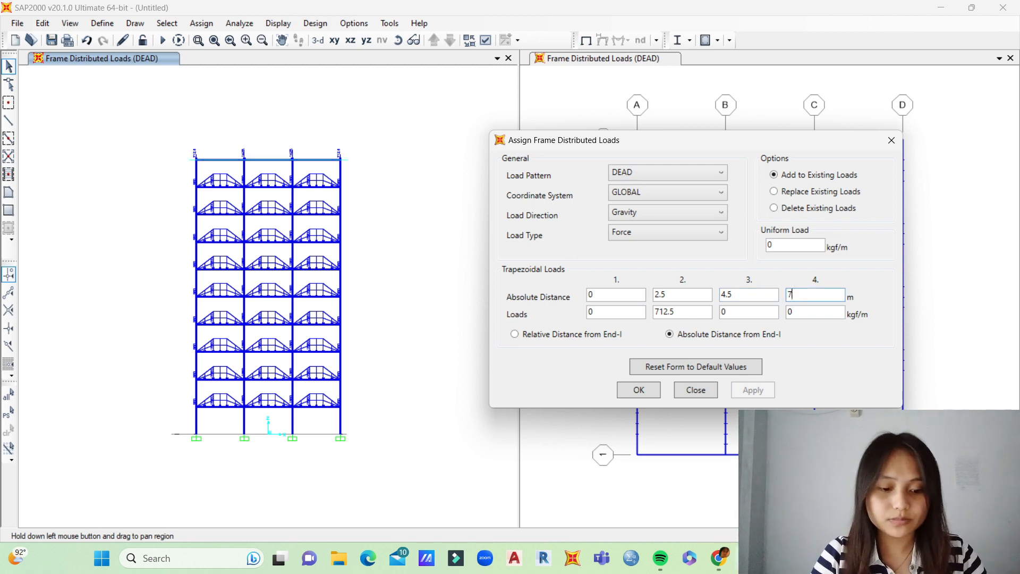
Step: Set the third load value to 712.5 kgf/m, select the entire roof level in elevation and add the trapezoidal DEAD load
double_click(737, 313)
key(BackSpace)
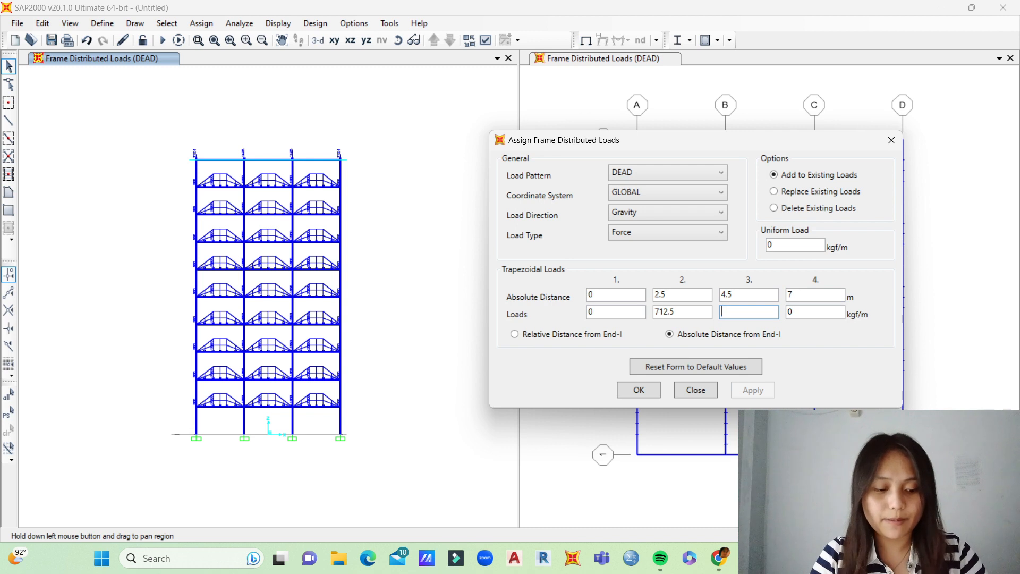
text(712)
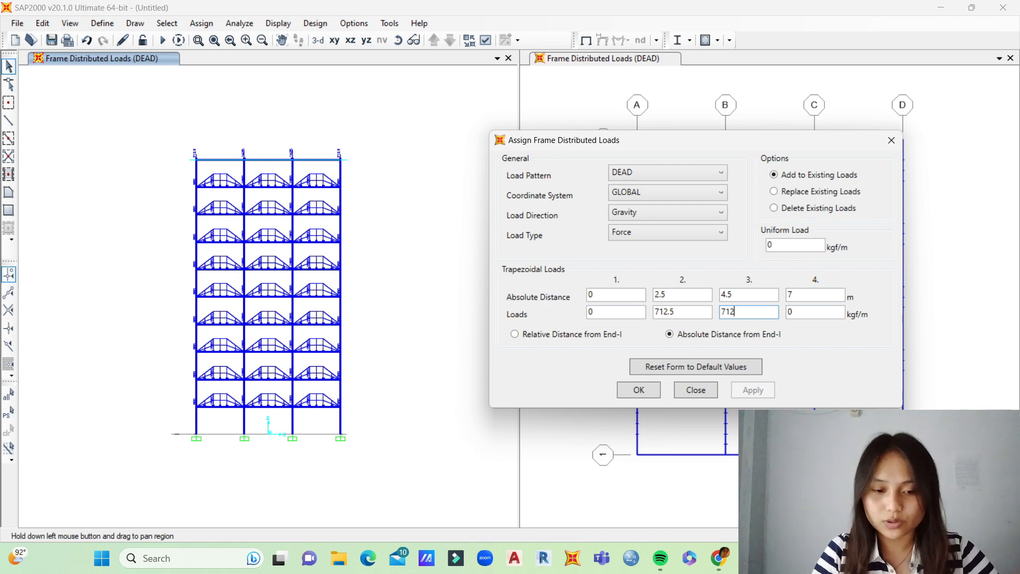
text(.5)
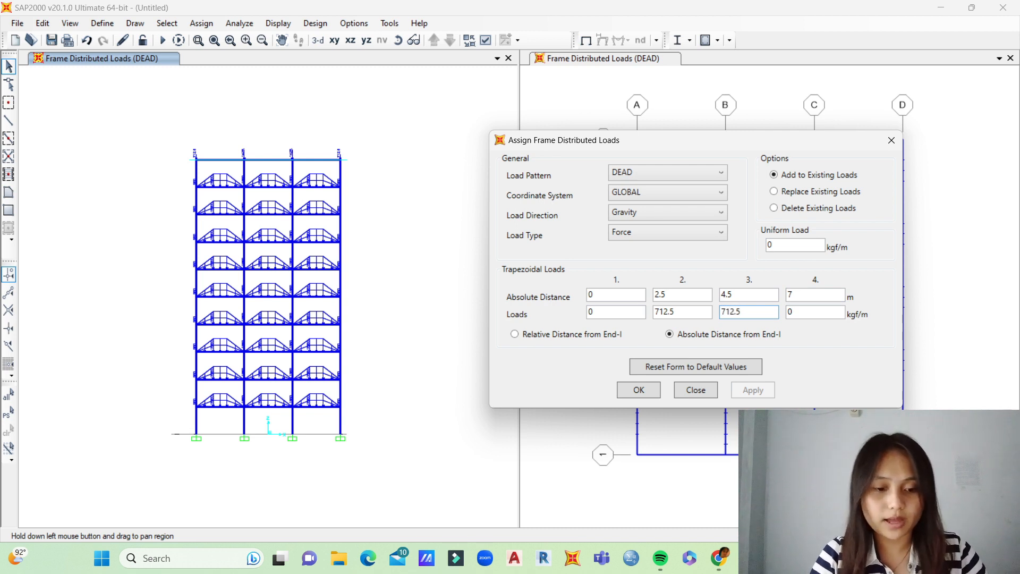
drag(179, 147, 355, 164)
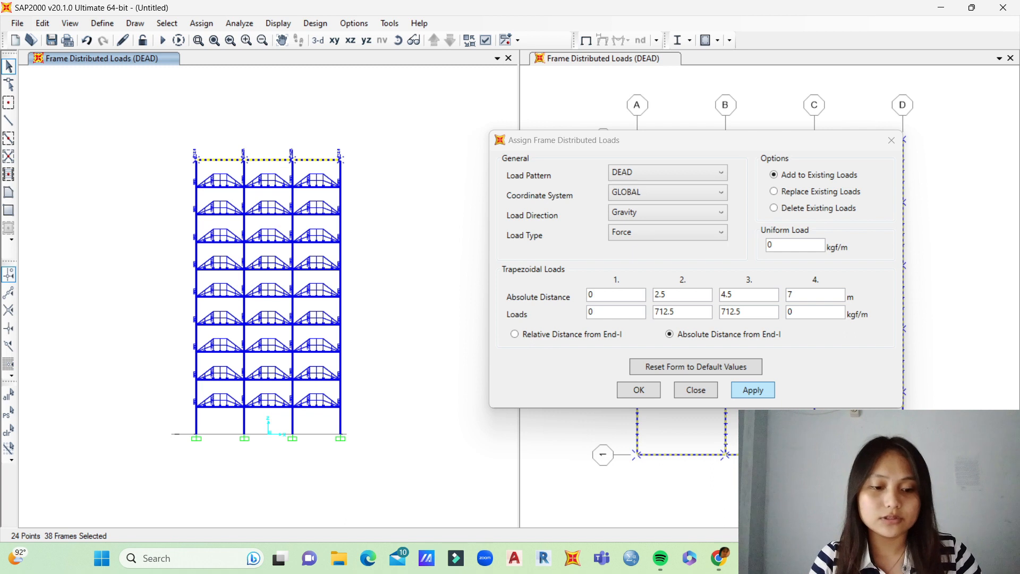
click(752, 390)
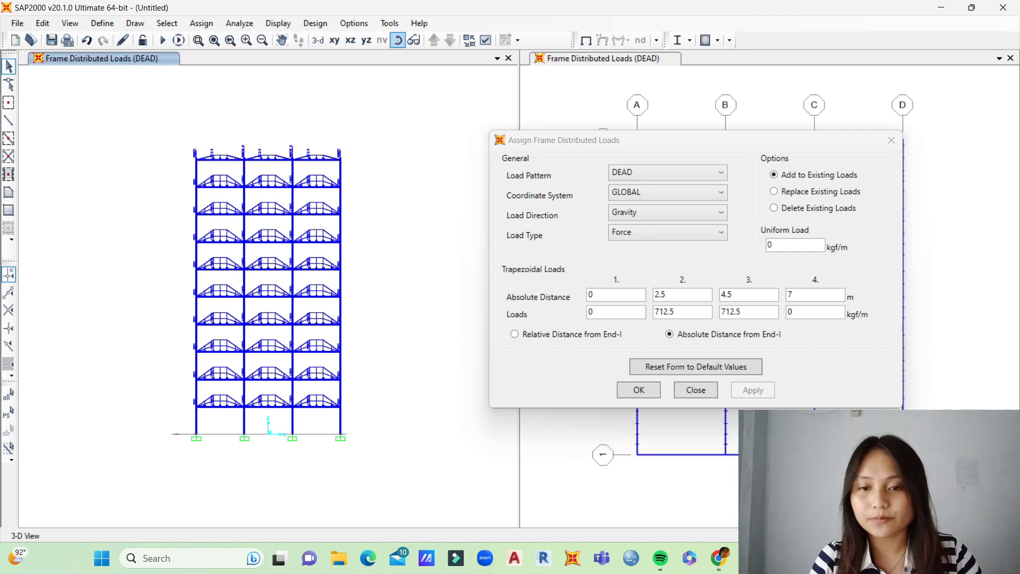
Step: Select the X-direction roof beams on interior grid lines 2 to 5 and add the trapezoidal DEAD load to them again
shift+middle_drag(268, 239, 270, 379)
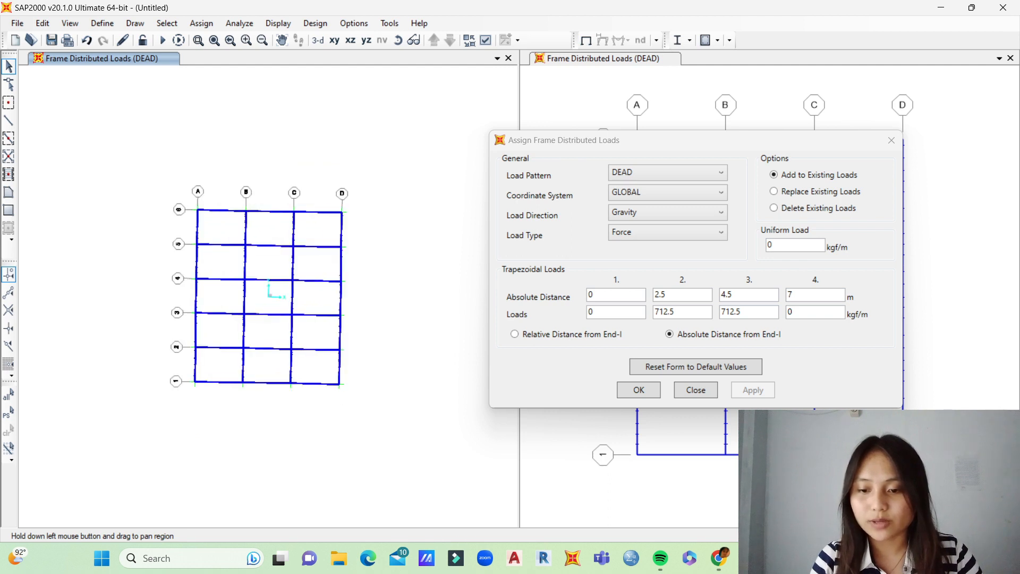
drag(557, 139, 307, 444)
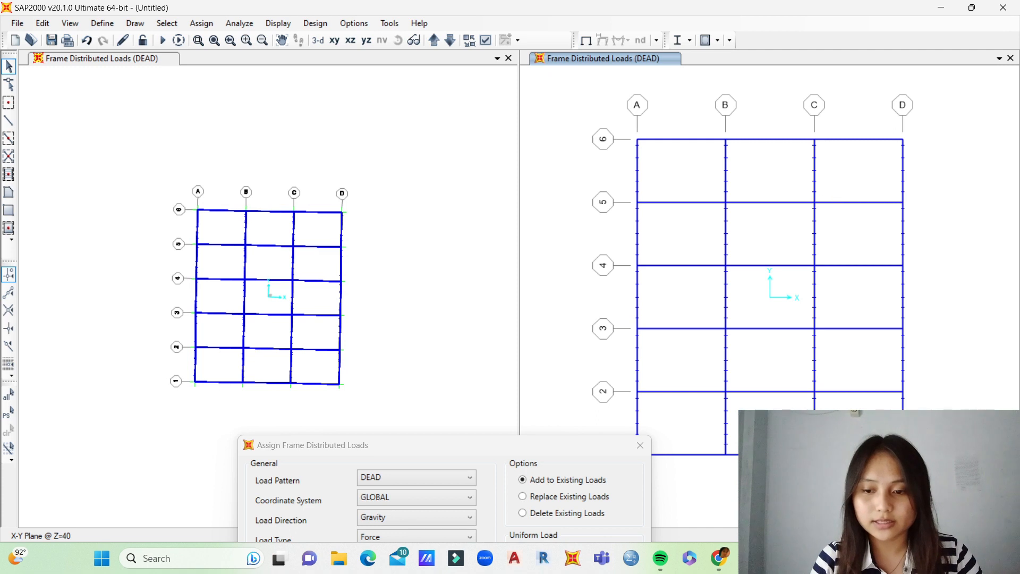
drag(881, 186, 849, 436)
drag(787, 184, 749, 435)
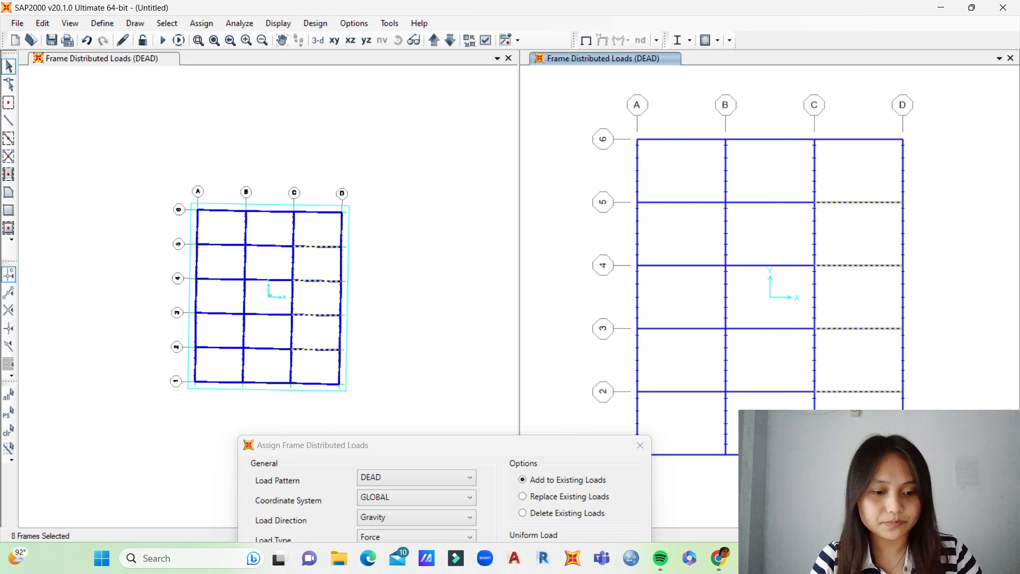
drag(695, 190, 671, 415)
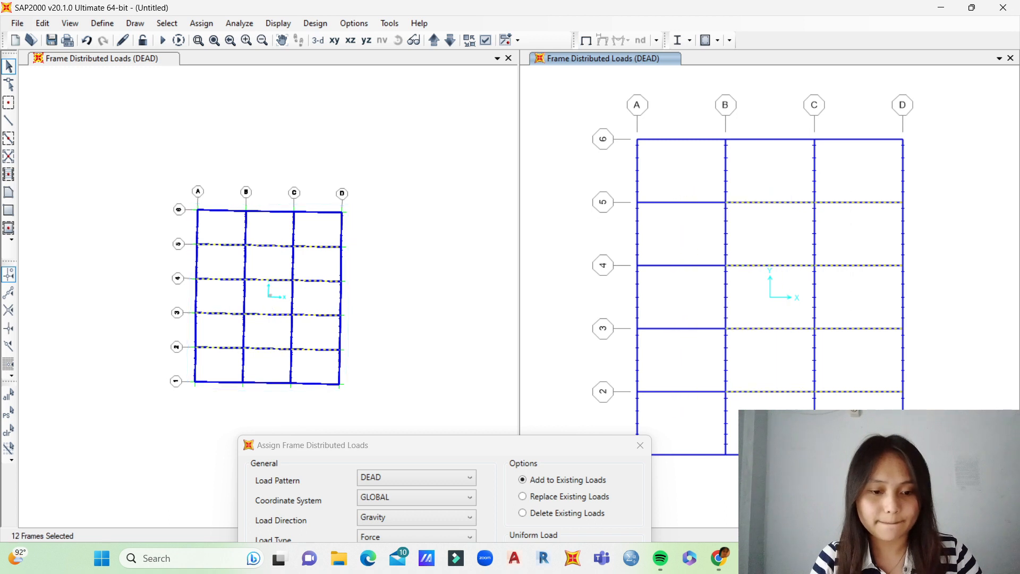
drag(449, 445, 642, 148)
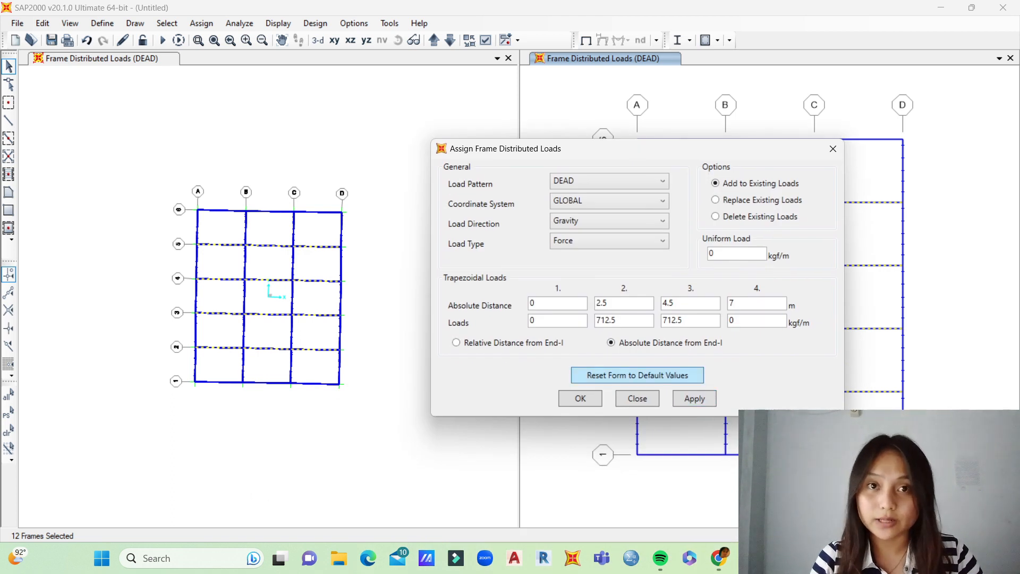
click(694, 399)
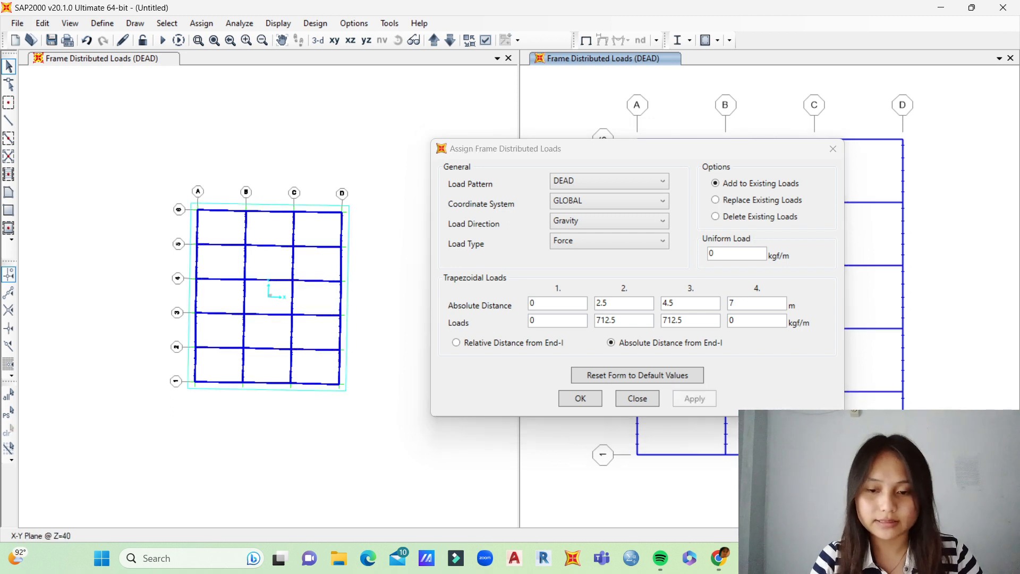
Step: Switch the load pattern of the distributed load assignment to LIVE and check the roof live load values in the PowerPoint presentation
drag(584, 148, 687, 165)
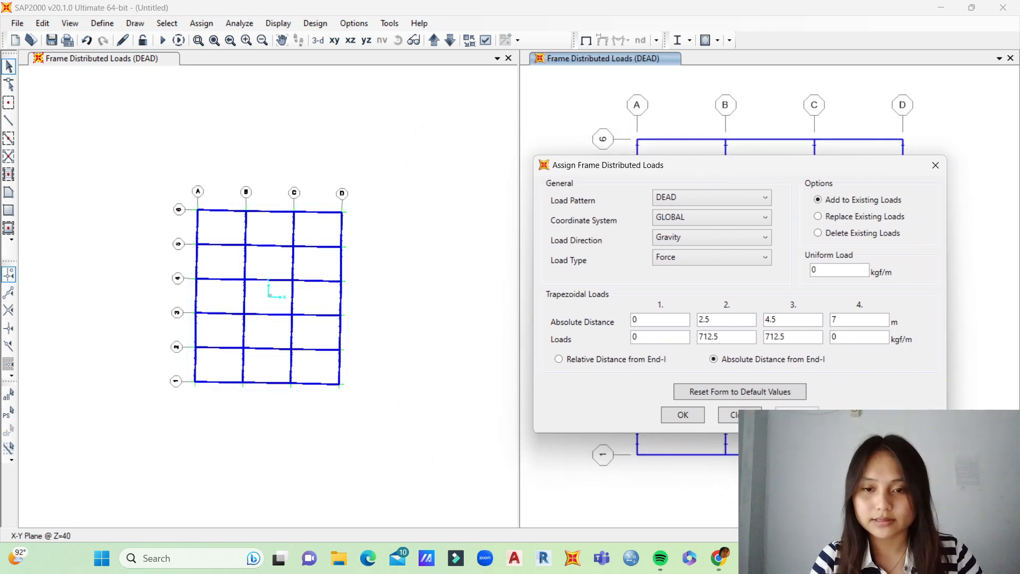
click(420, 159)
click(397, 40)
drag(340, 297, 293, 213)
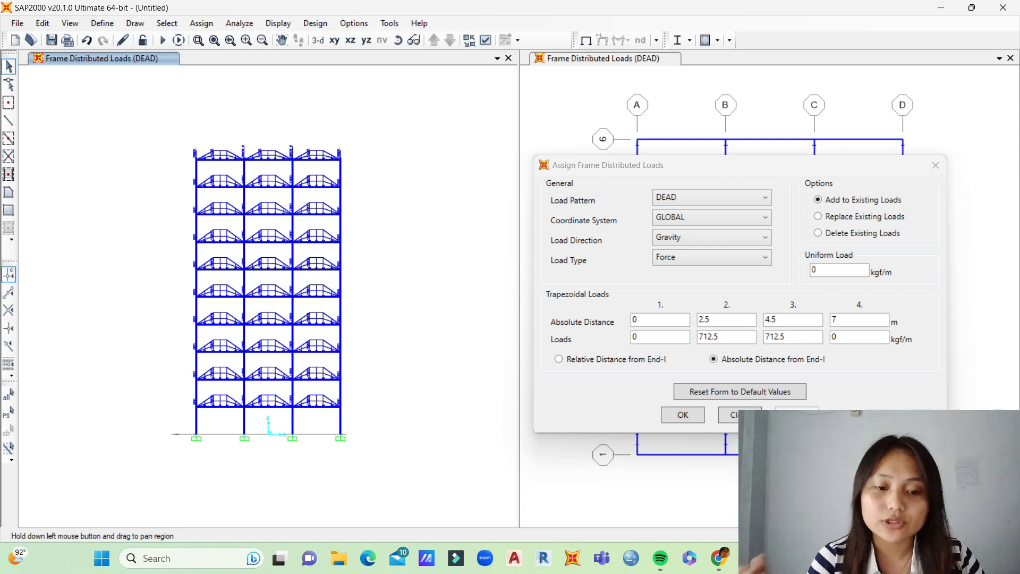
click(711, 197)
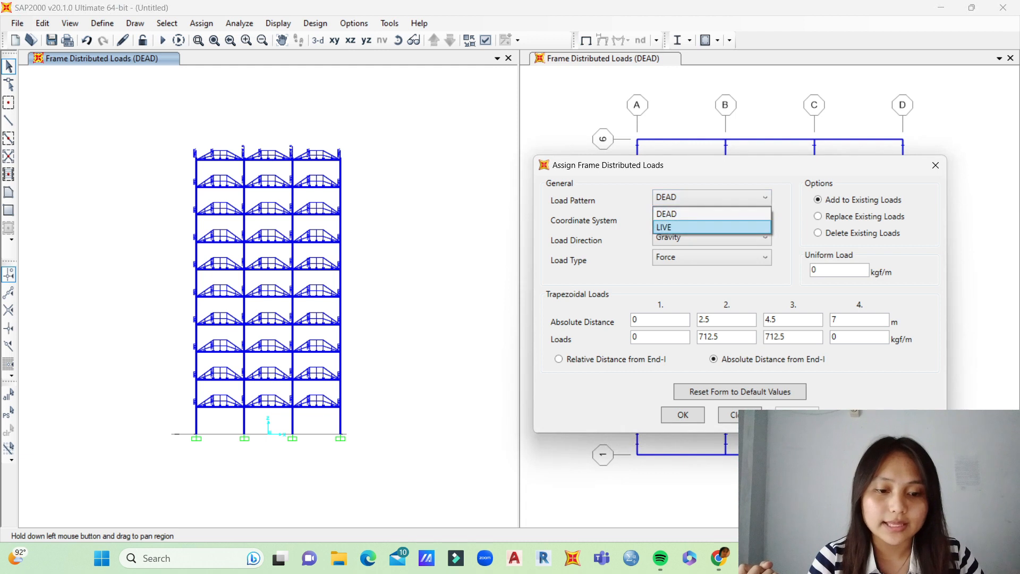
click(690, 226)
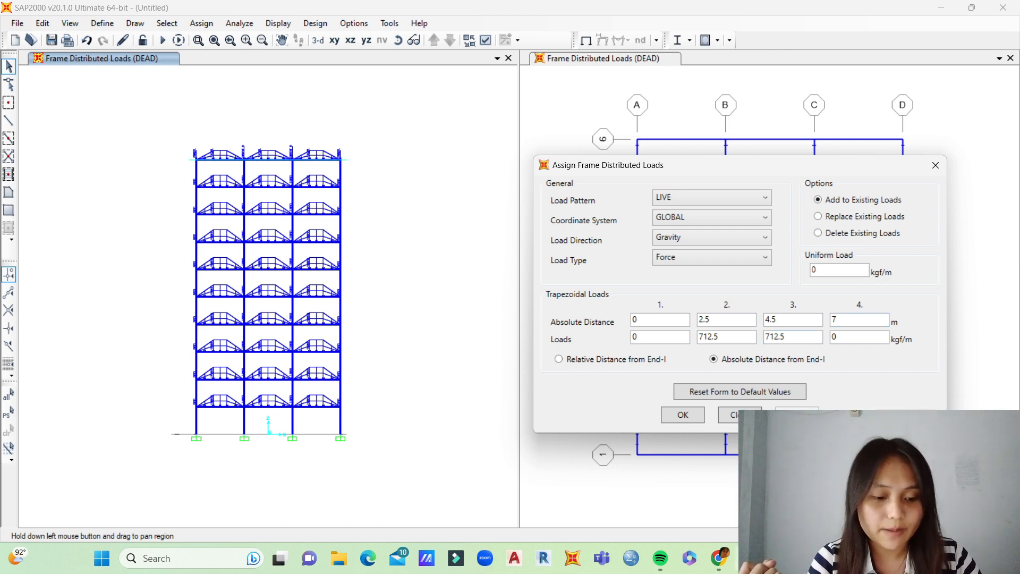
click(748, 557)
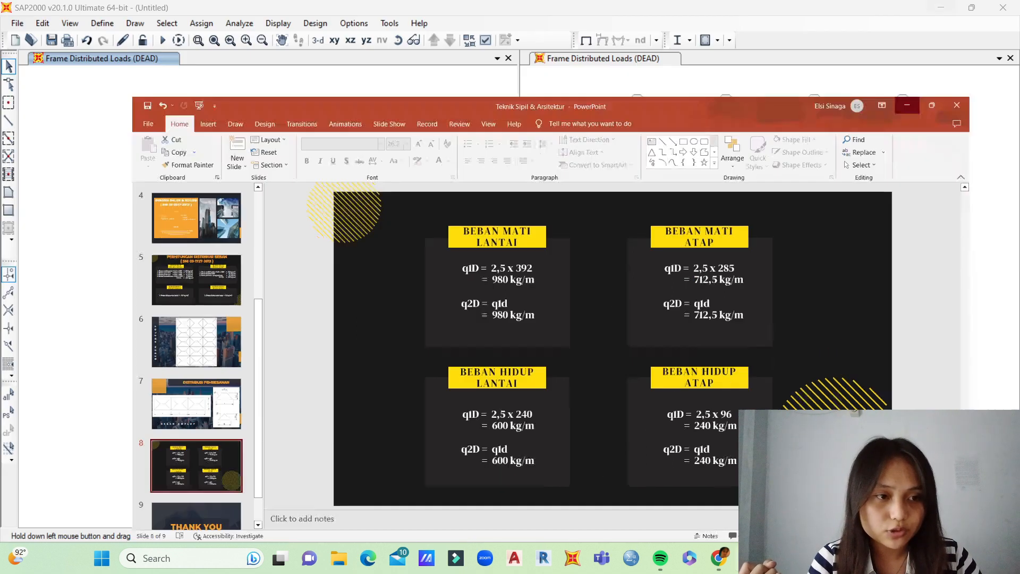
click(944, 10)
Step: Set the second and third load values to 240 kgf/m and add the trapezoidal LIVE load to the entire roof level
double_click(709, 337)
key(BackSpace)
text(240)
double_click(776, 337)
key(BackSpace)
text(240)
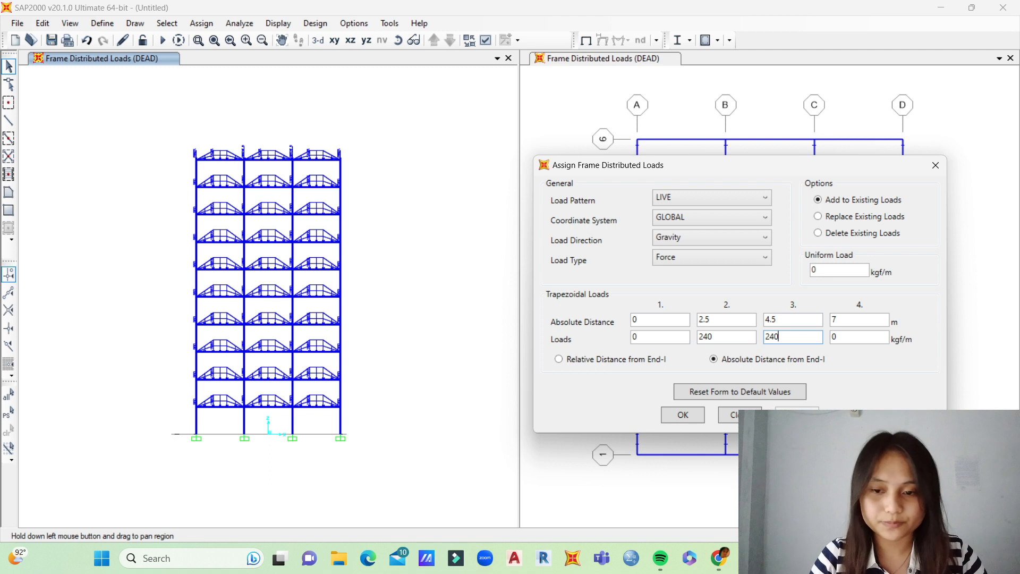
drag(177, 138, 355, 169)
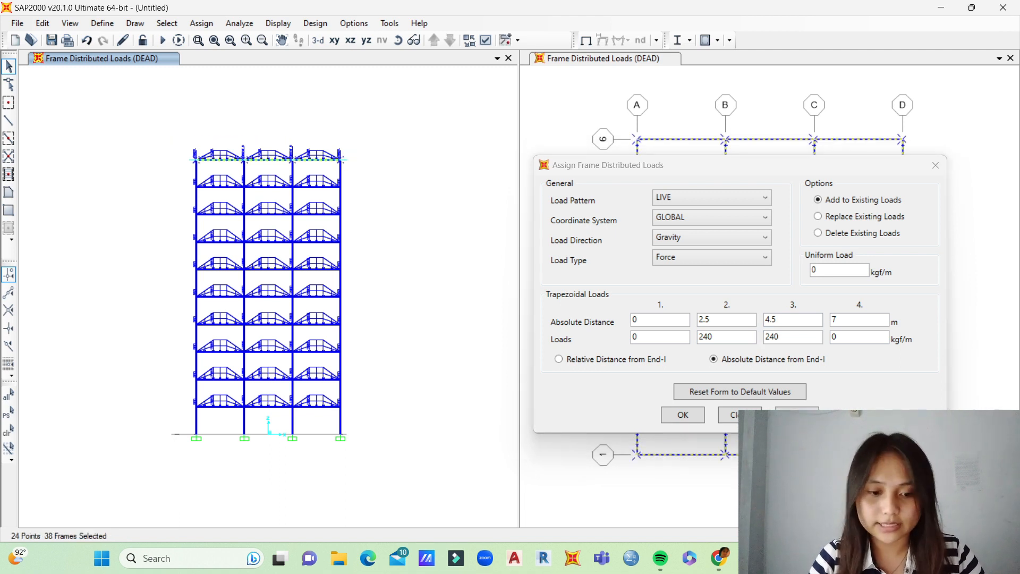
click(796, 415)
Step: Select the X-direction roof beams on interior grid lines 2 to 5 and add the trapezoidal LIVE load to them again
click(397, 40)
drag(268, 229, 268, 343)
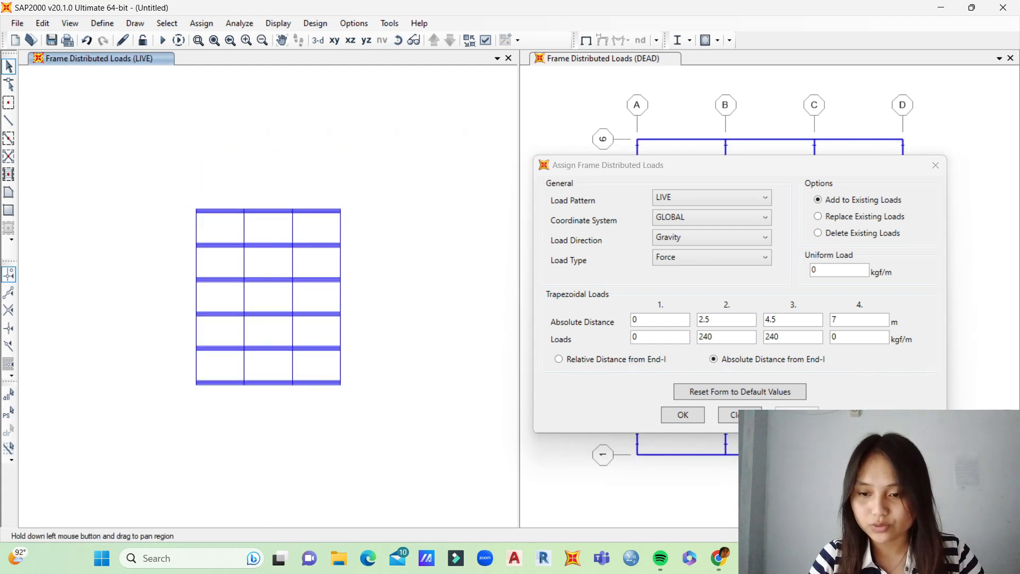
drag(586, 167, 446, 415)
drag(604, 419, 494, 442)
drag(874, 187, 837, 435)
drag(780, 178, 760, 433)
drag(691, 187, 670, 406)
drag(516, 440, 736, 131)
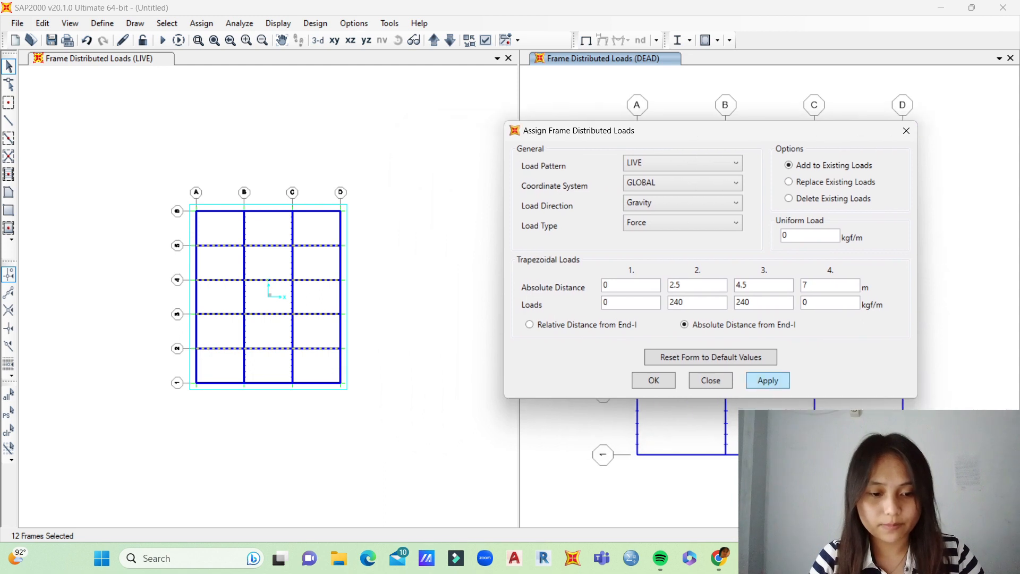
click(767, 380)
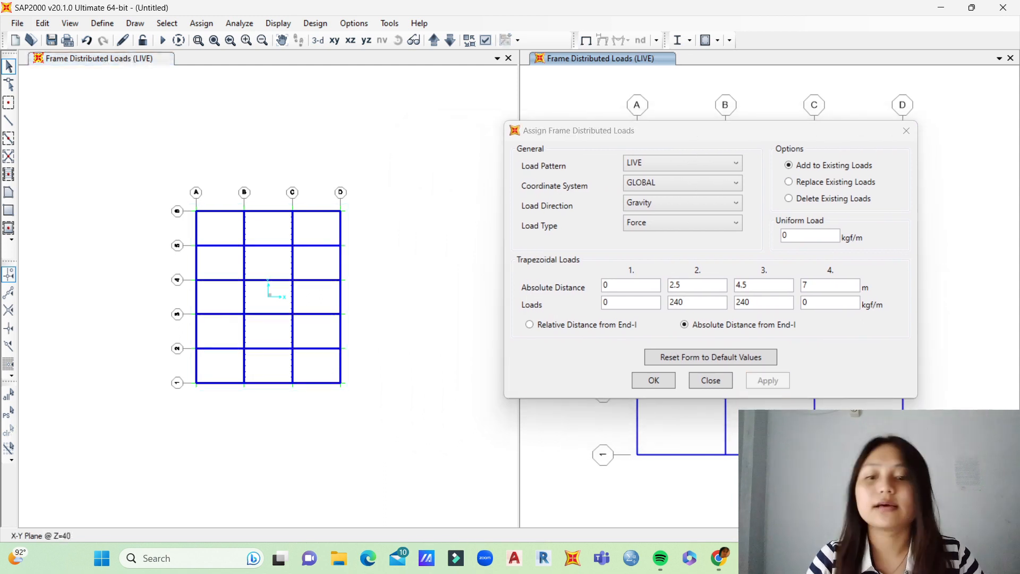
Step: Set the third load distance to 5 m and the fourth to 0 for the triangular roof LIVE load
click(415, 223)
click(398, 41)
drag(276, 319, 323, 202)
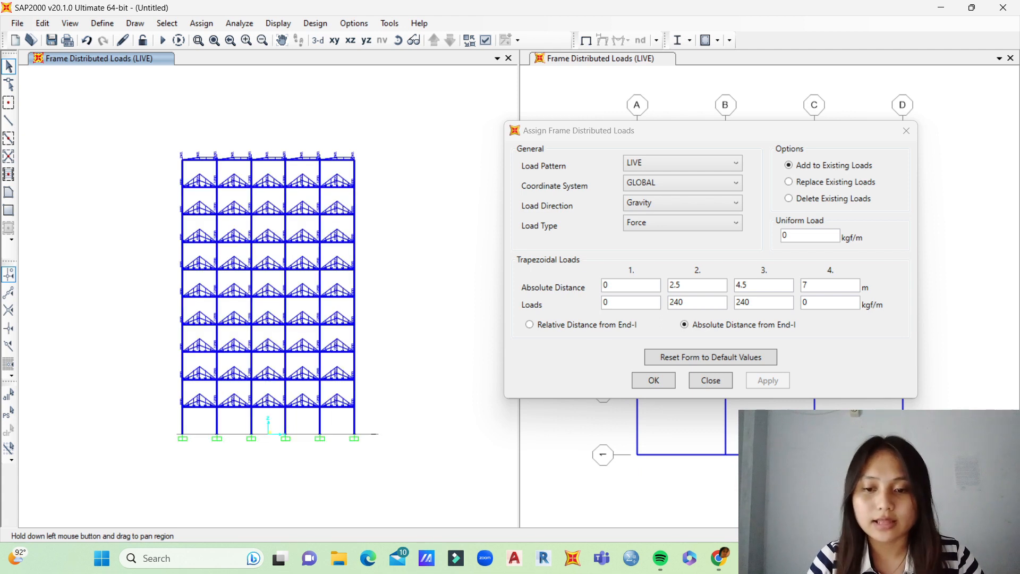
click(813, 285)
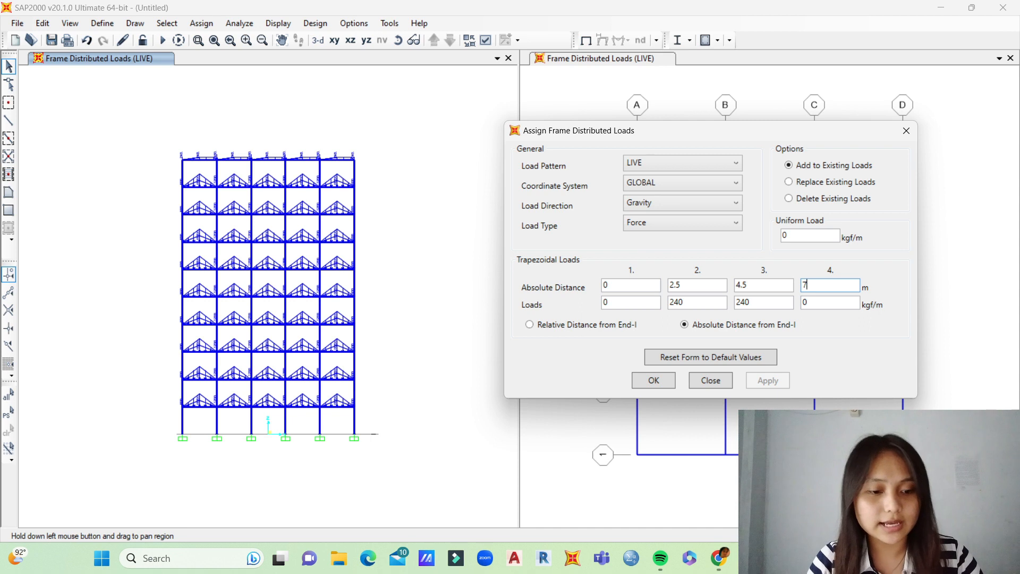
key(BackSpace)
text(0)
click(751, 285)
key(BackSpace)
key(BackSpace)
key(BackSpace)
text(5)
Step: Set the third load value to 0, select the entire roof level in elevation and add the triangular LIVE load
key(Tab)
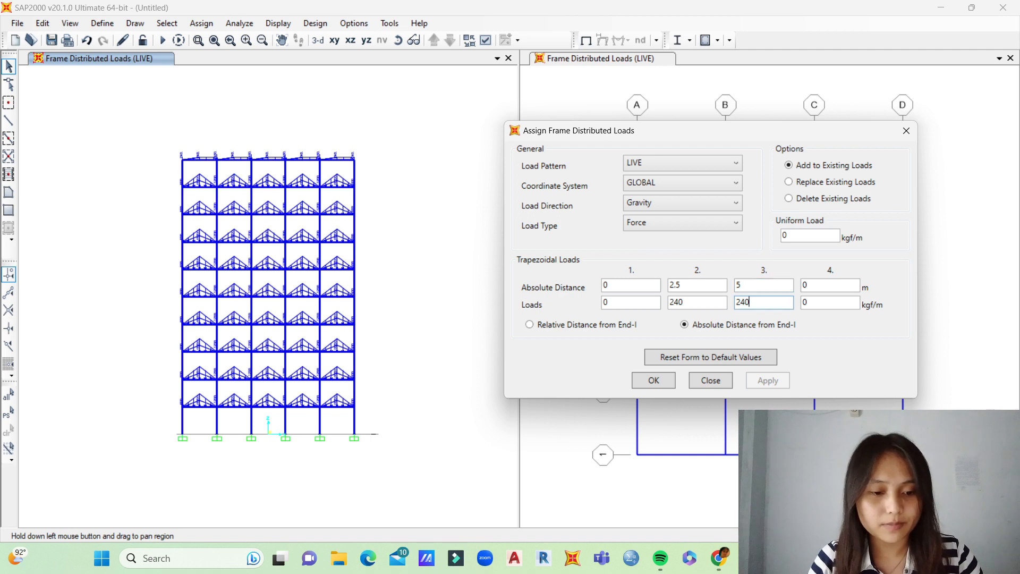
text(0)
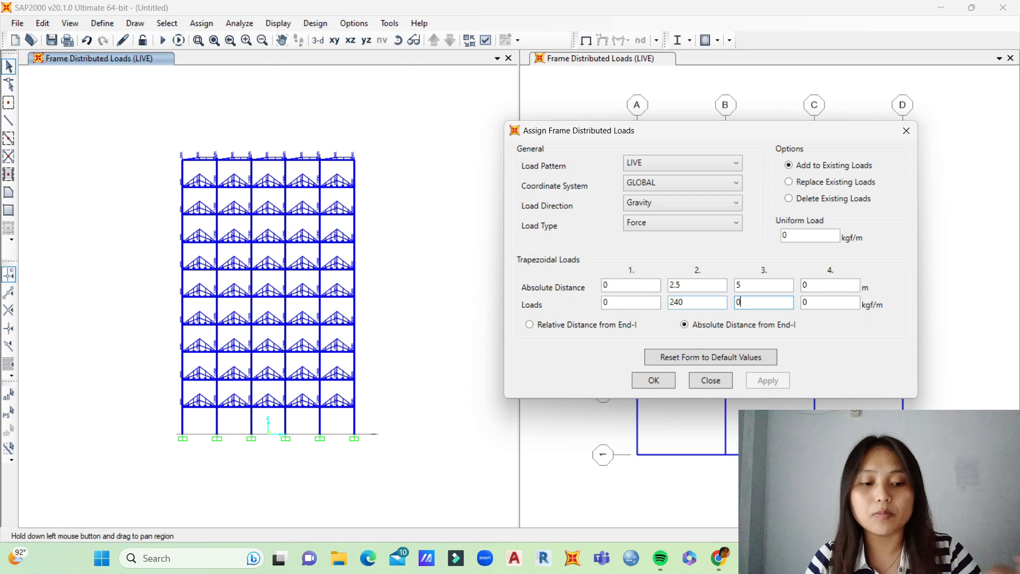
click(697, 302)
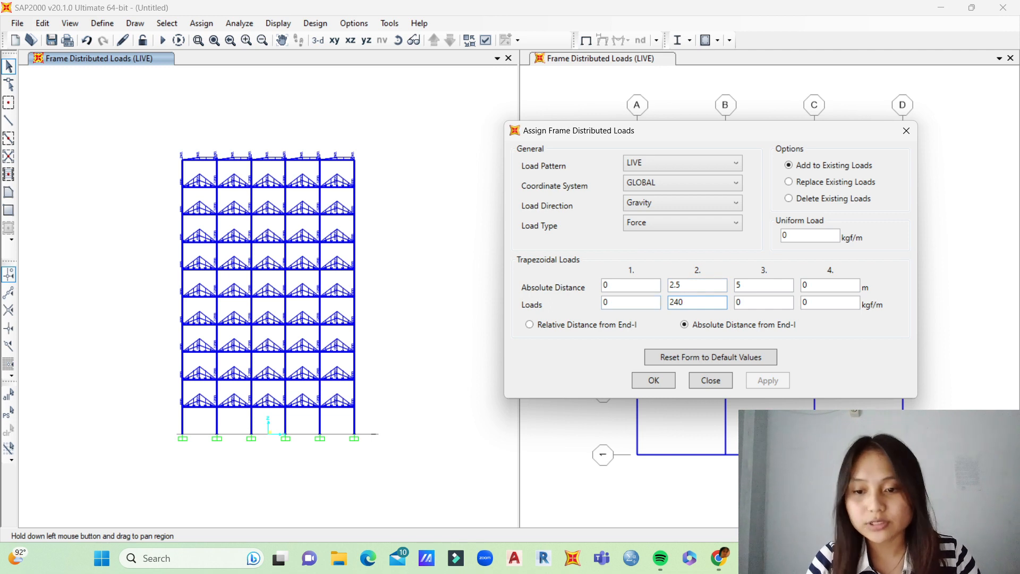
drag(169, 148, 368, 165)
click(767, 380)
Step: Select the Y-direction roof beams on interior grid lines B and C, add the triangular LIVE load again and close the load assignment
drag(542, 136, 538, 207)
drag(399, 122, 399, 284)
shift+middle_drag(400, 159, 400, 308)
drag(538, 207, 190, 388)
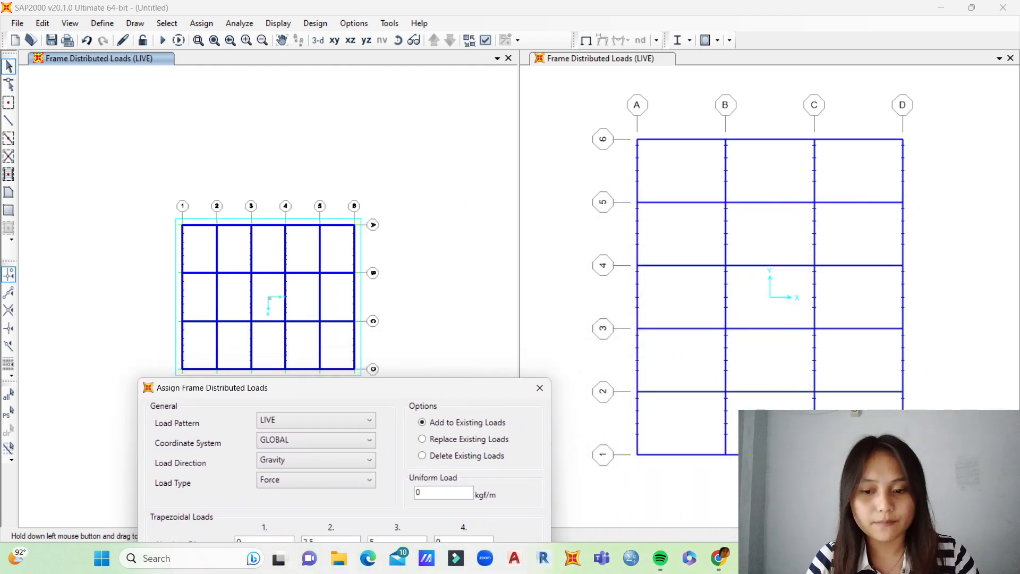
drag(848, 171, 672, 186)
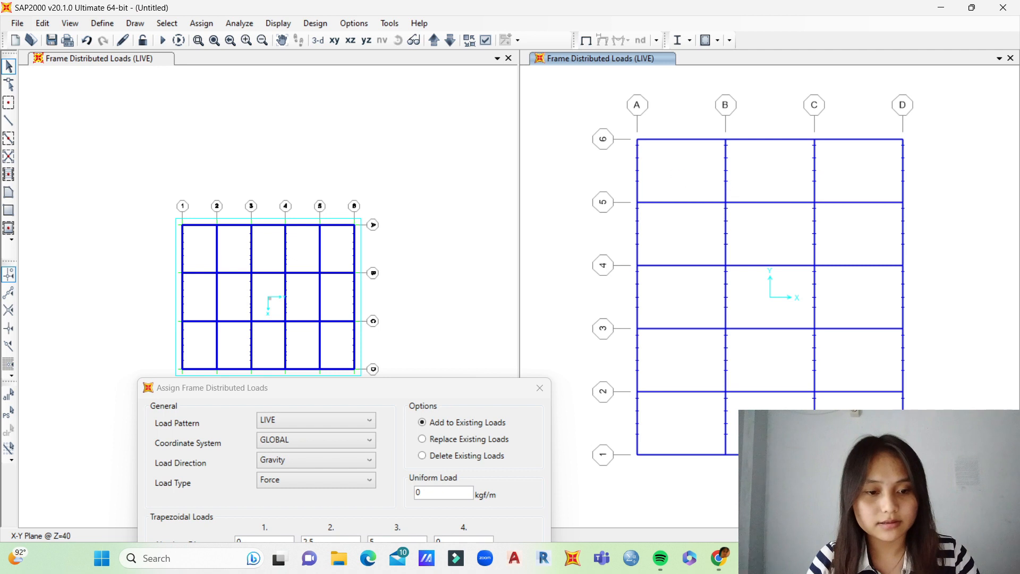
drag(836, 226, 683, 244)
drag(836, 290, 691, 313)
drag(832, 350, 669, 373)
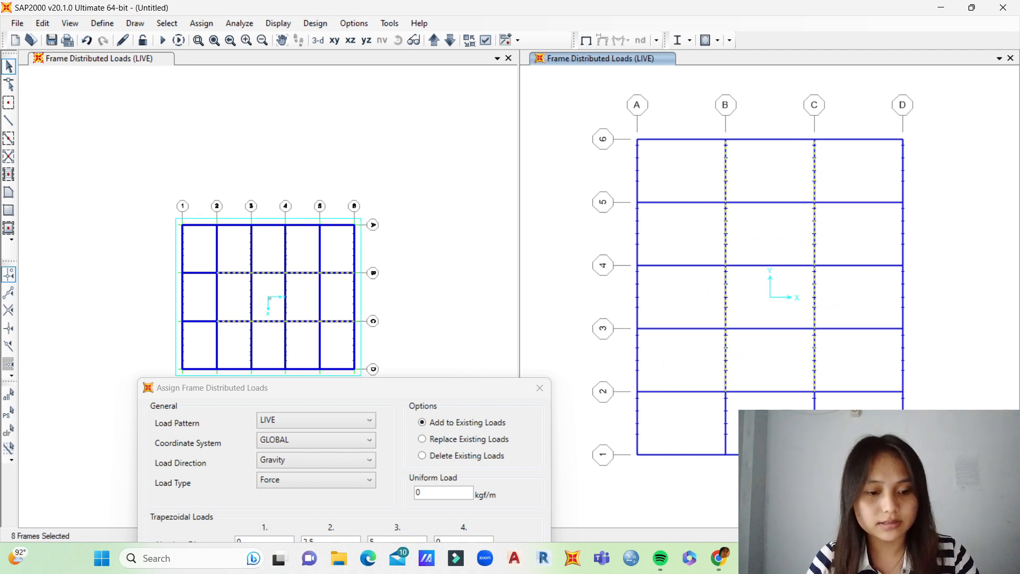
drag(831, 425, 691, 431)
drag(375, 393, 771, 170)
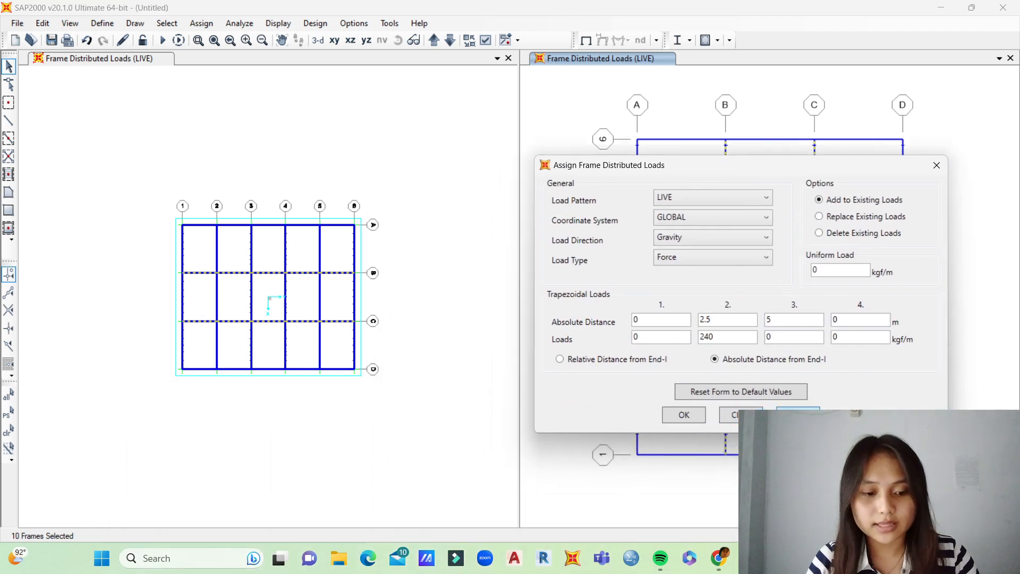
click(798, 415)
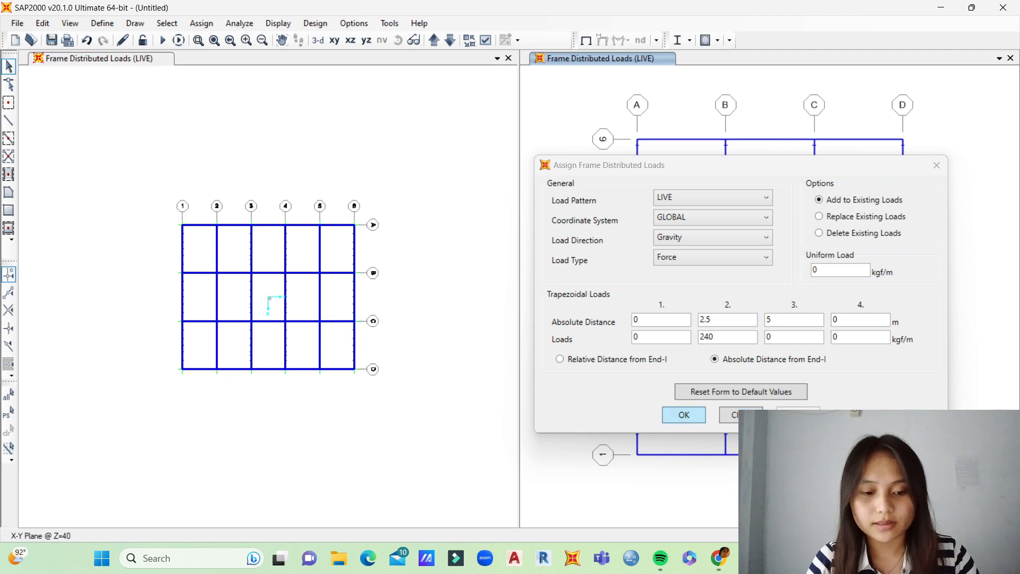
click(684, 415)
Step: Inspect the frame's assigned LIVE loads in elevation and in a 3D view
click(441, 159)
click(398, 41)
drag(314, 276, 312, 139)
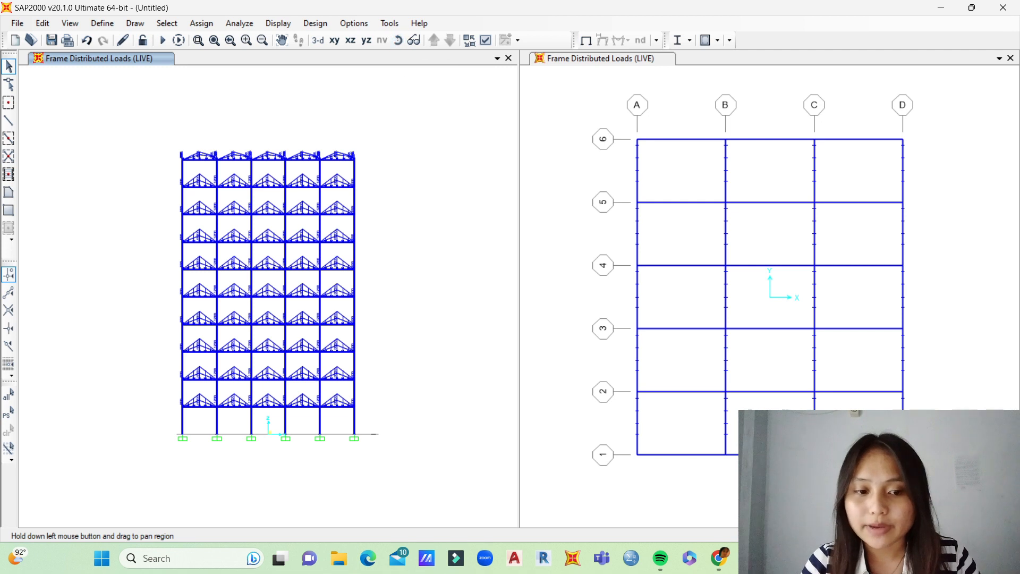
click(397, 40)
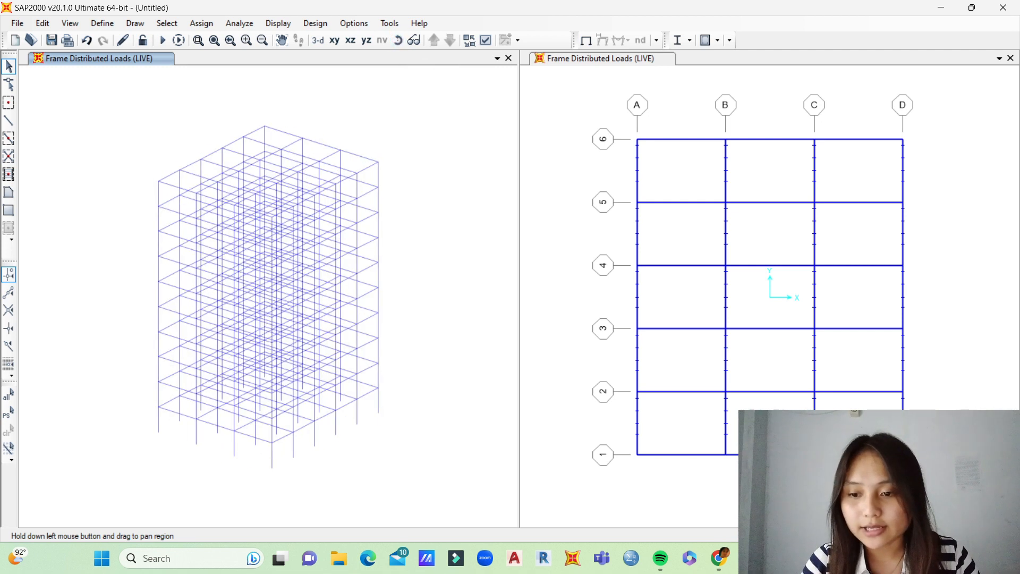
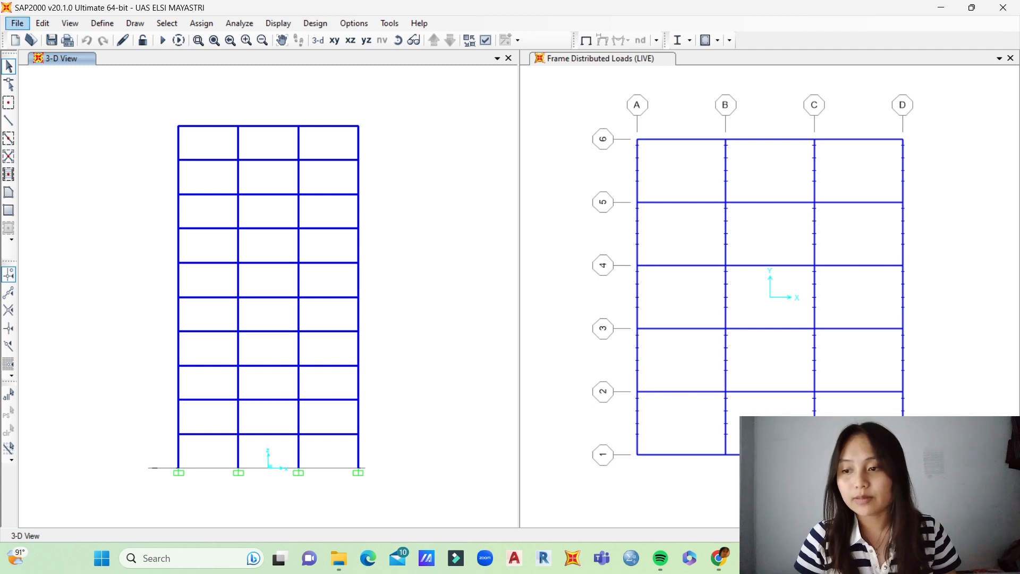
Step: Confirm the analysis options as a Space Frame with all six degrees of freedom active
click(17, 23)
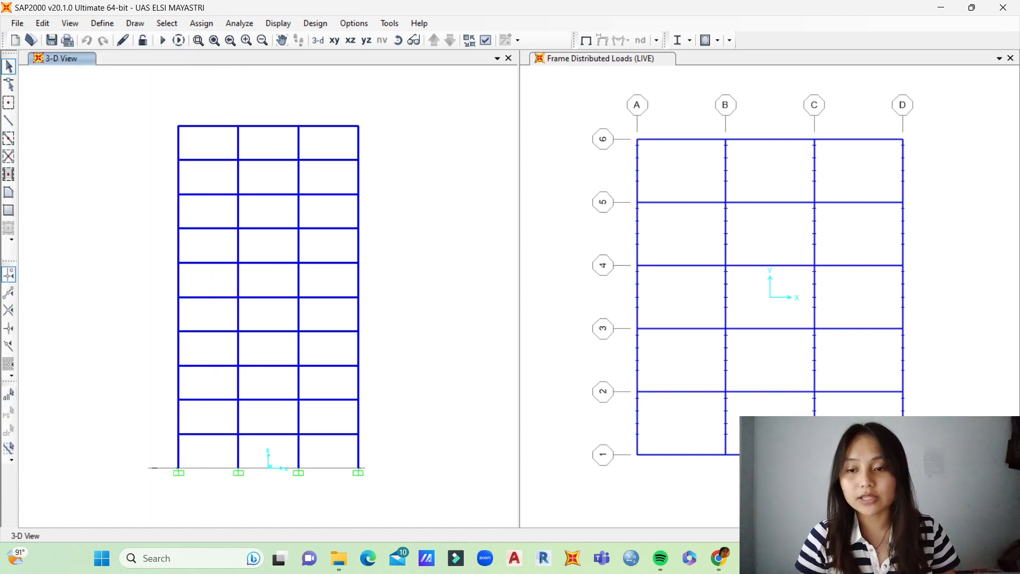
click(239, 24)
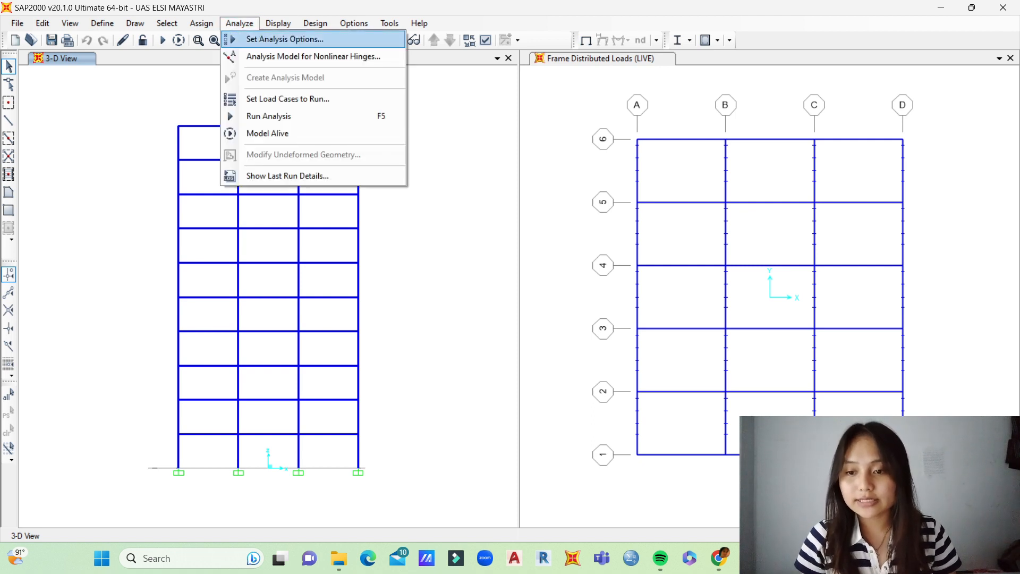
key(Return)
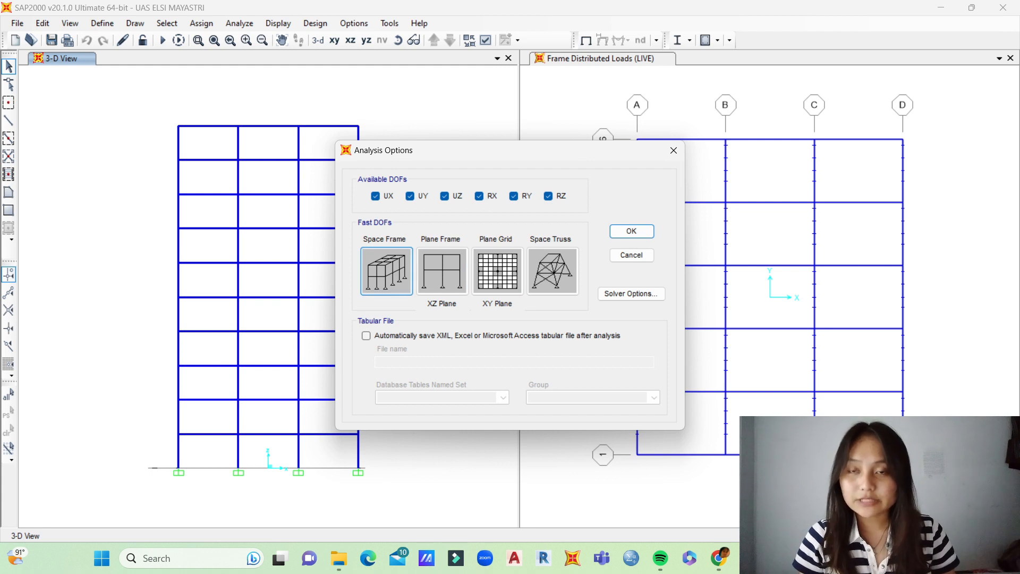
key(Return)
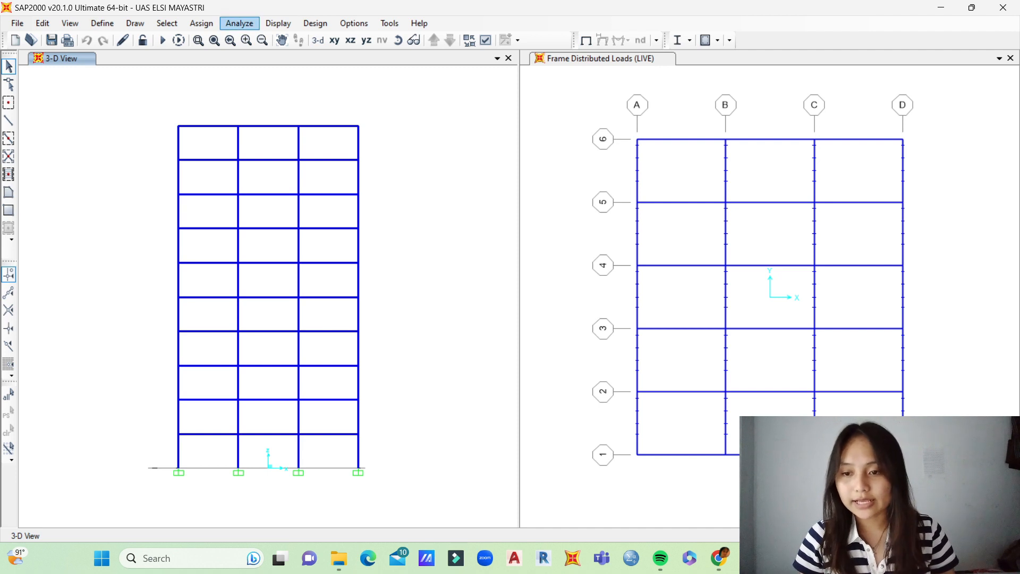
Step: Set the MODAL load case to Do Not Run and run the analysis for the DEAD and LIVE cases
click(239, 23)
click(276, 117)
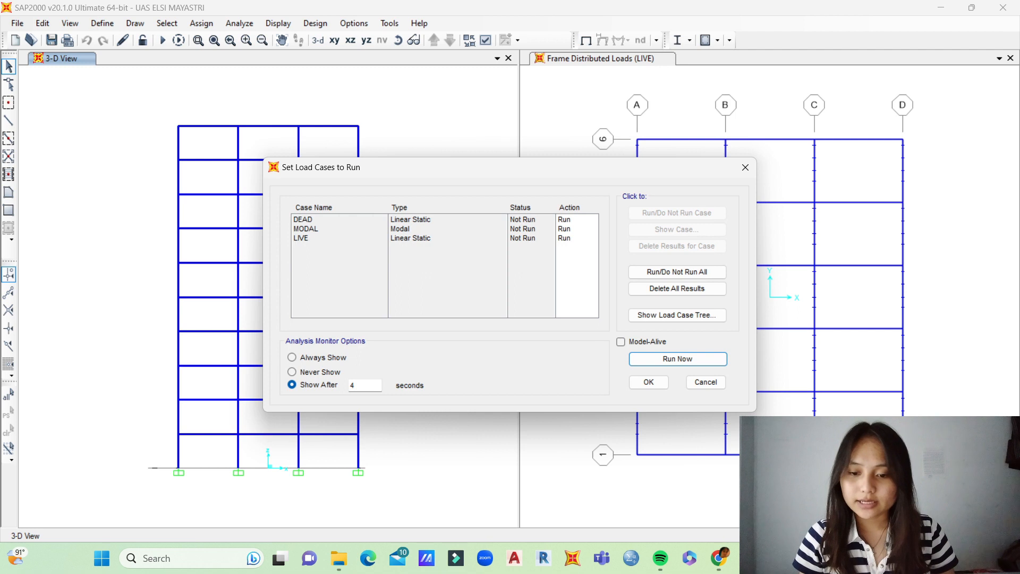
click(425, 229)
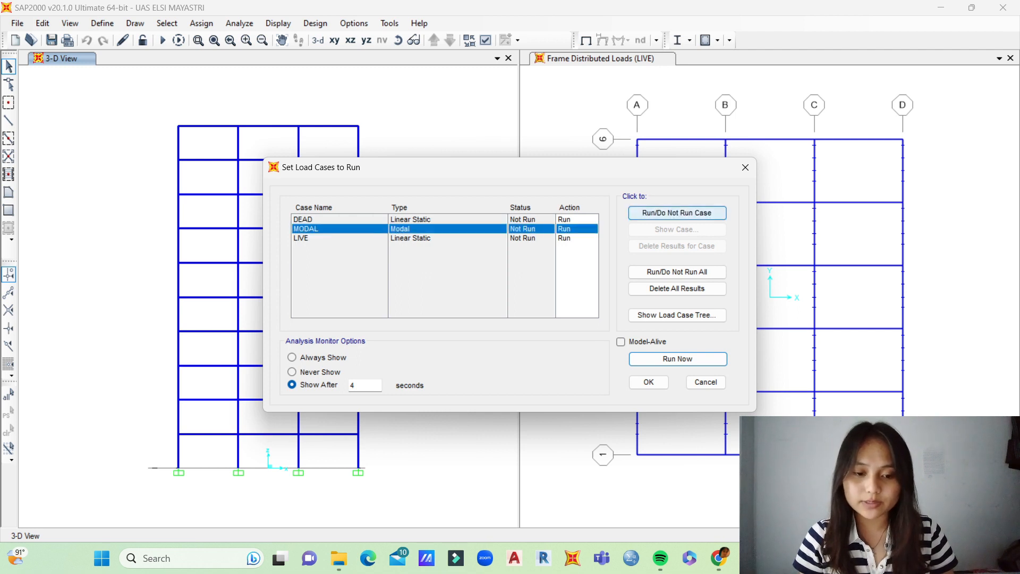
click(677, 212)
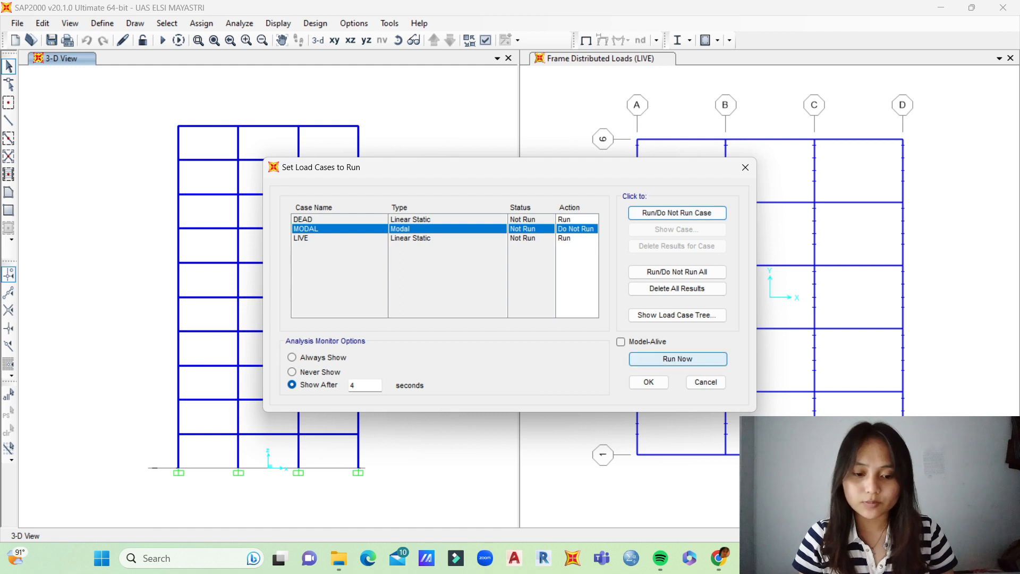
click(677, 358)
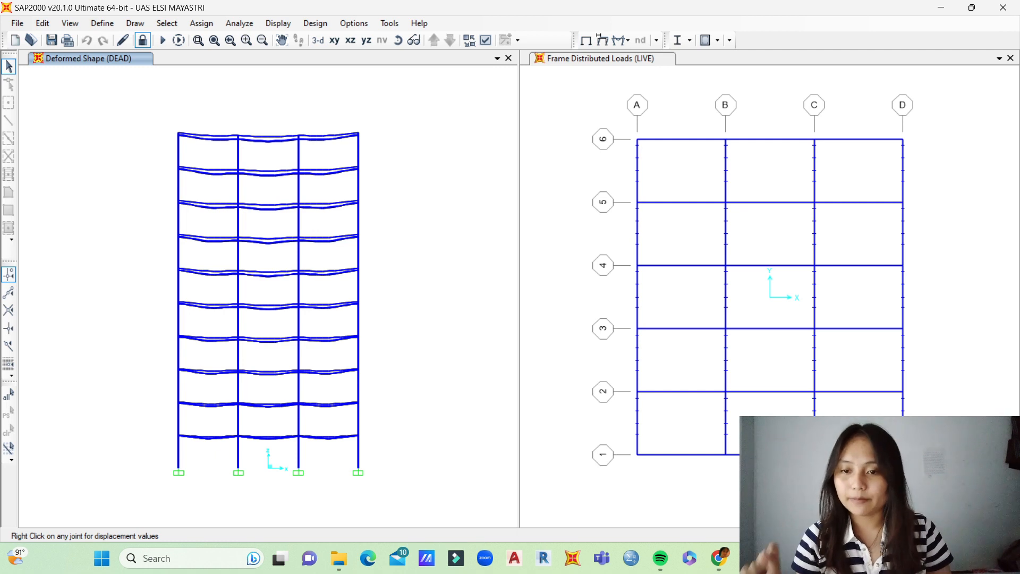
Step: Display the joint reactions for the 1.4D combination as arrows
click(277, 23)
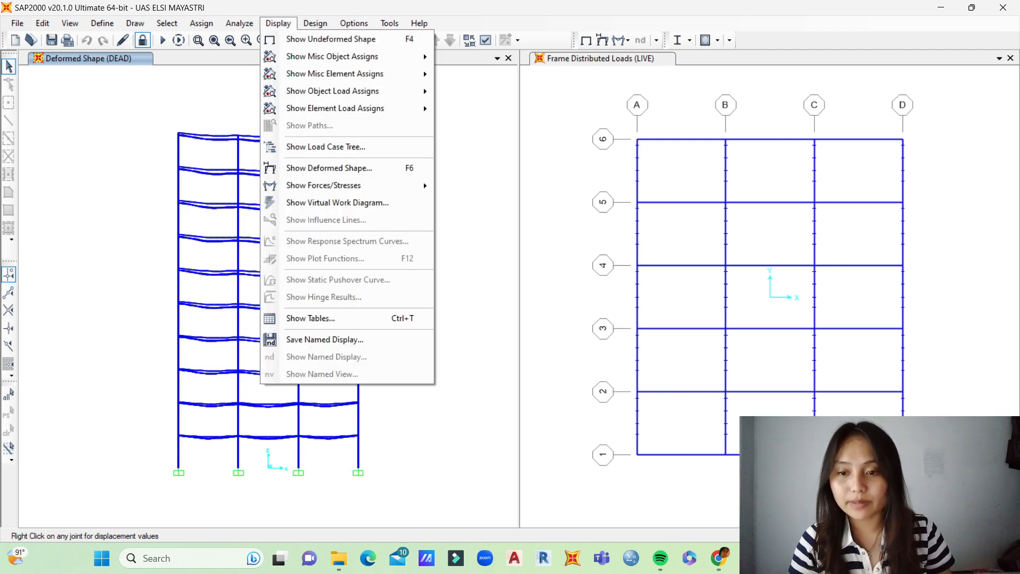
mouse_move(324, 184)
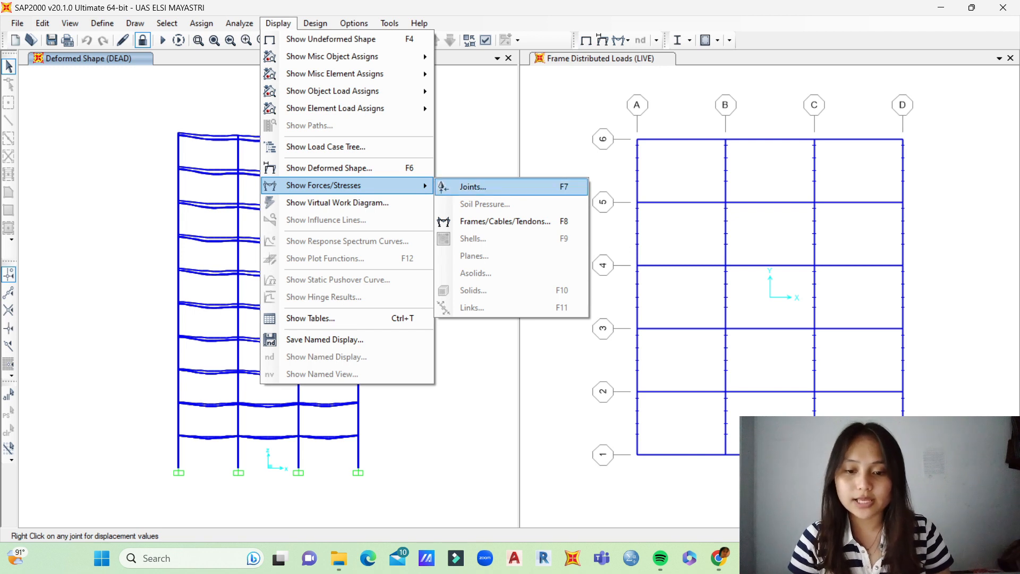
click(473, 187)
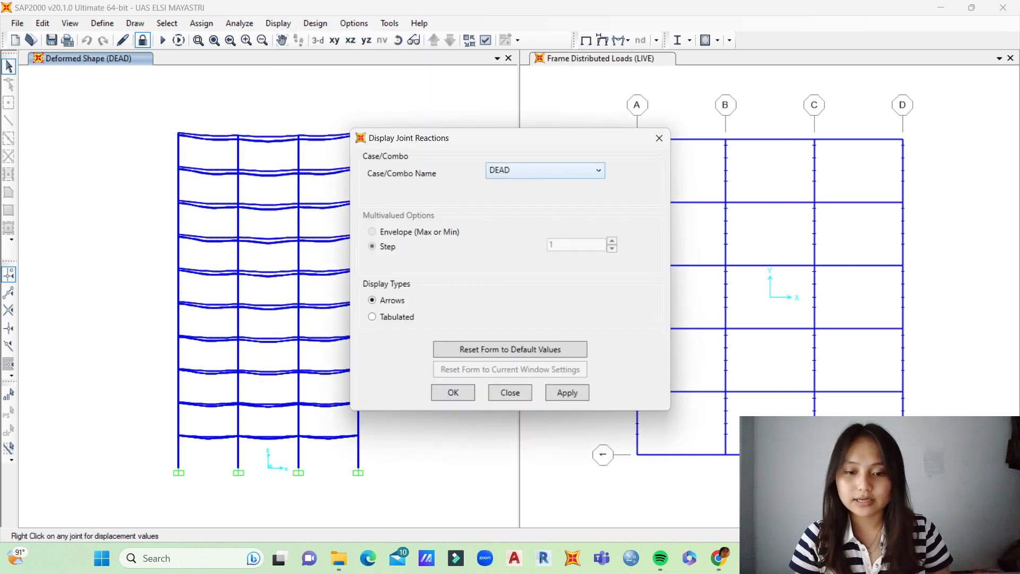
click(545, 170)
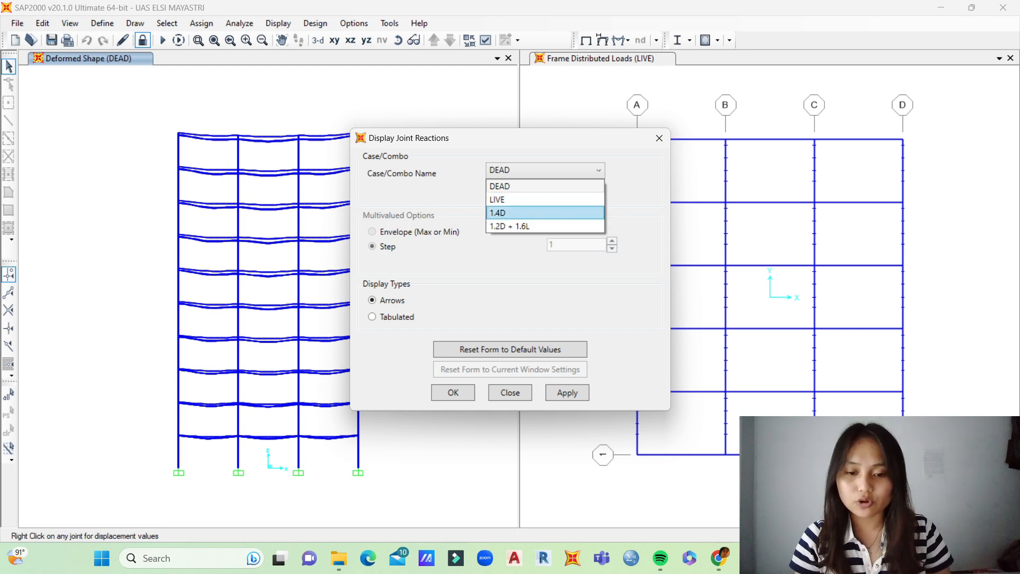
click(544, 213)
click(567, 393)
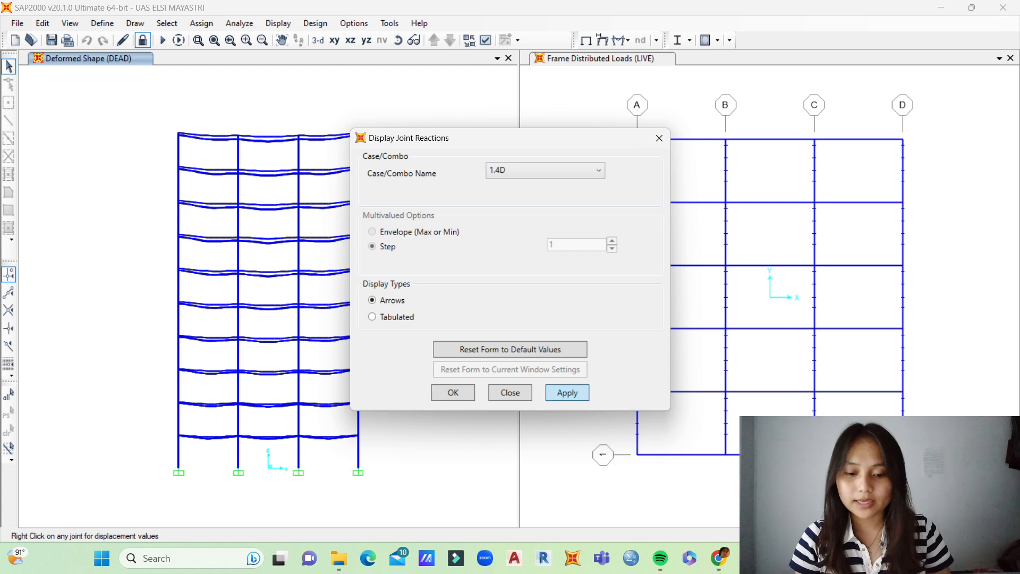
click(453, 393)
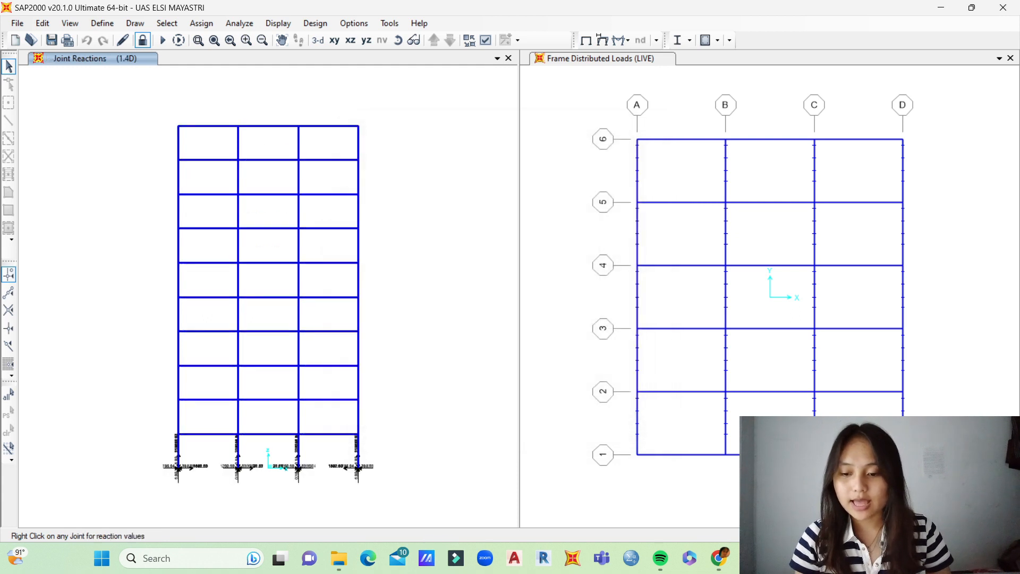
Step: Examine the 1.4D joint reaction arrows and values at the column bases in a rotated 3D view
middle_drag(319, 404, 379, 284)
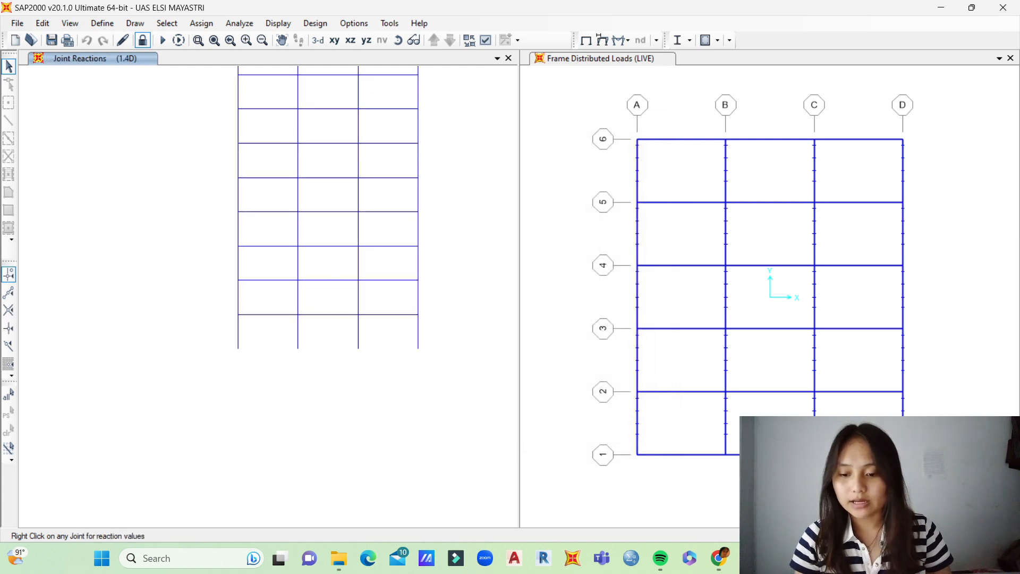
scroll(257, 340, up, 3)
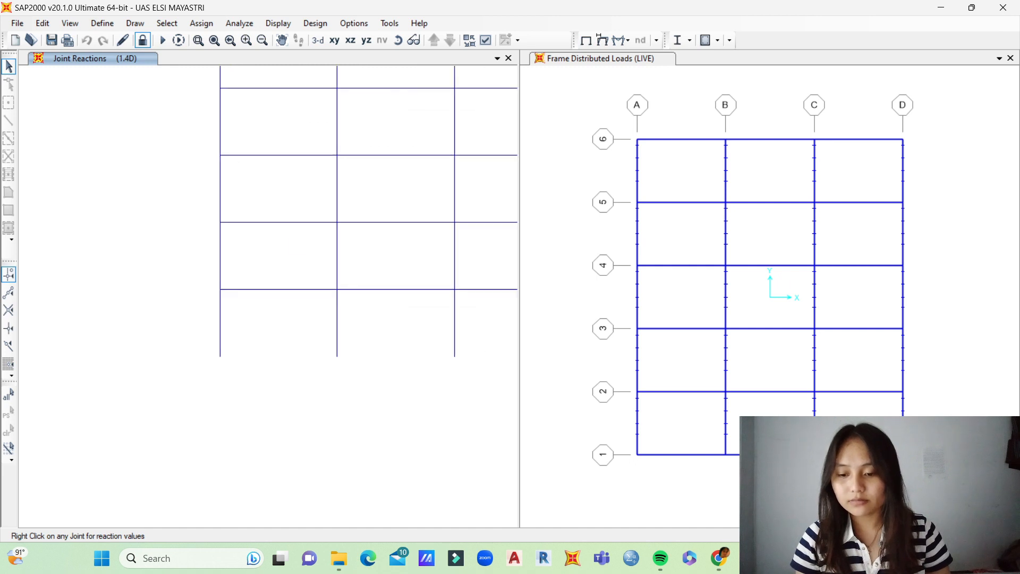
click(281, 41)
shift+middle_drag(266, 297, 305, 242)
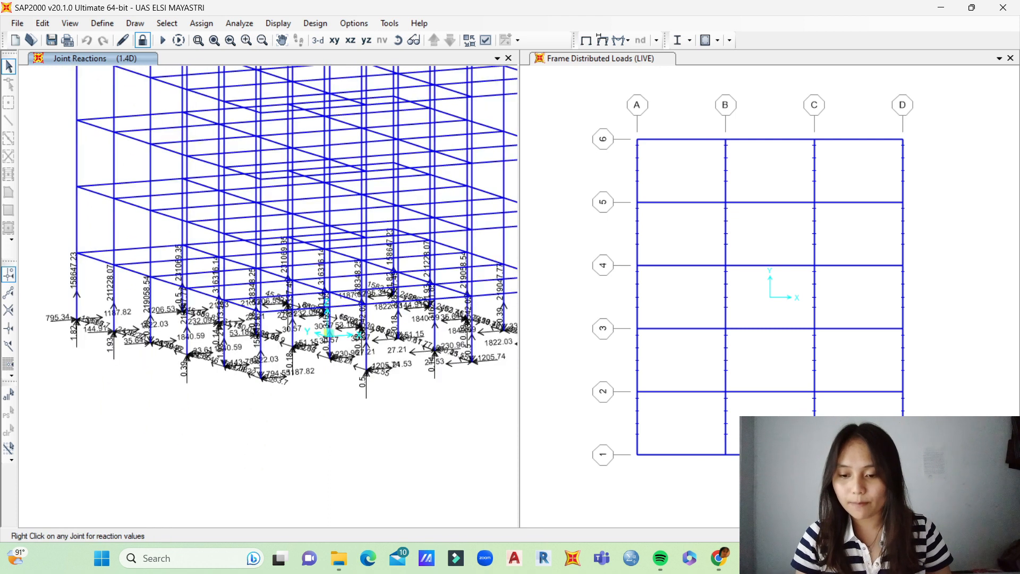
scroll(259, 381, up, 6)
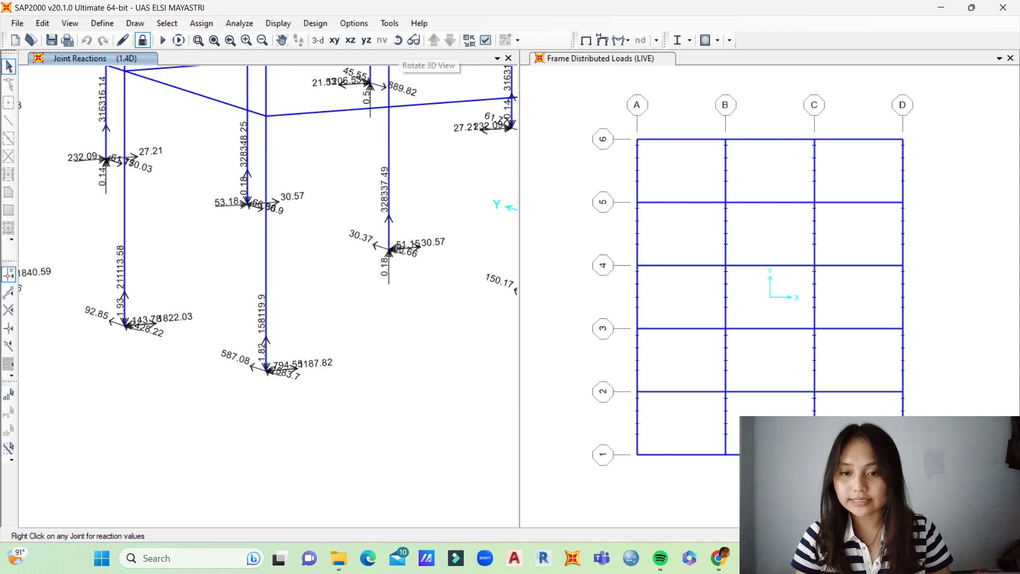
click(398, 40)
middle_drag(445, 103, 348, 244)
scroll(348, 245, down, 3)
middle_drag(391, 138, 346, 259)
scroll(355, 247, down, 3)
click(398, 40)
drag(319, 255, 341, 223)
scroll(259, 238, up, 3)
middle_drag(259, 238, 271, 197)
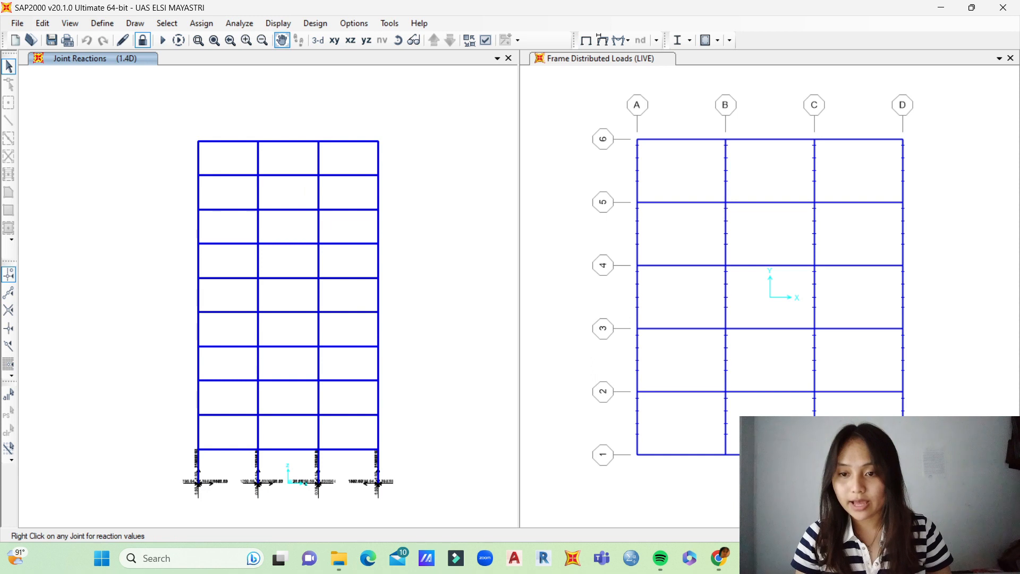
Step: Display the frames' axial force diagram for the LIVE case with values shown
click(279, 24)
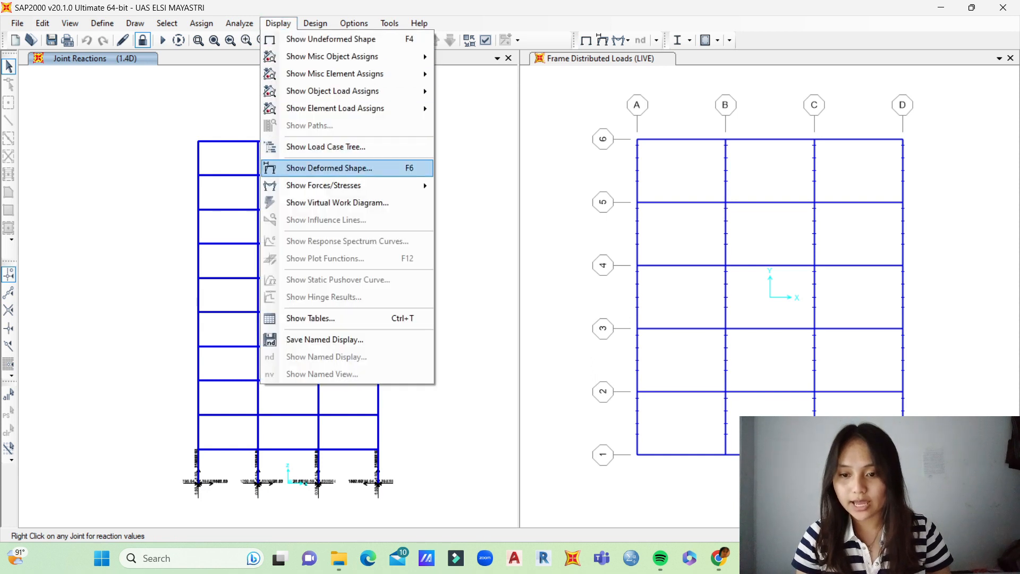
mouse_move(324, 185)
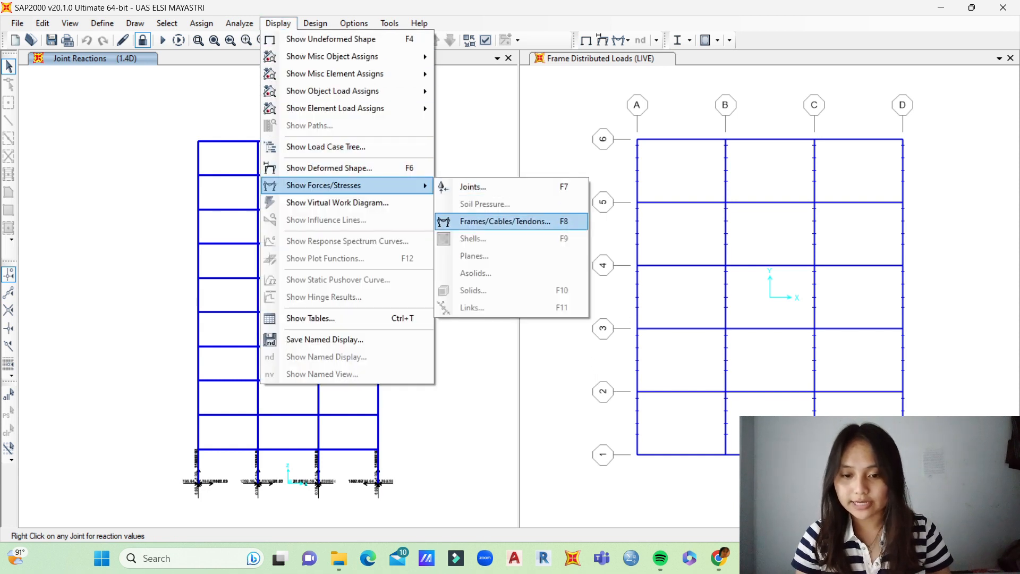
click(505, 221)
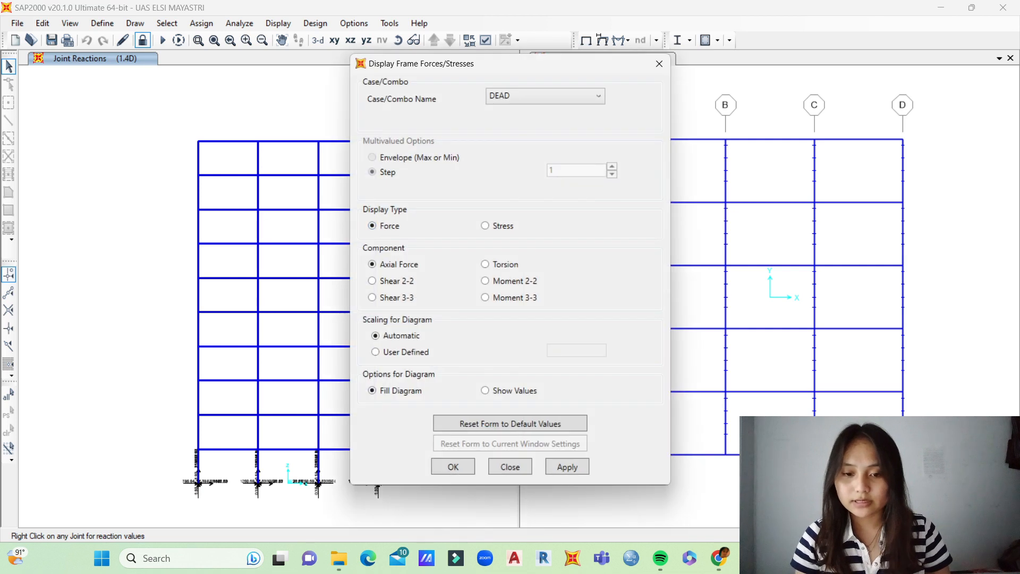
click(552, 96)
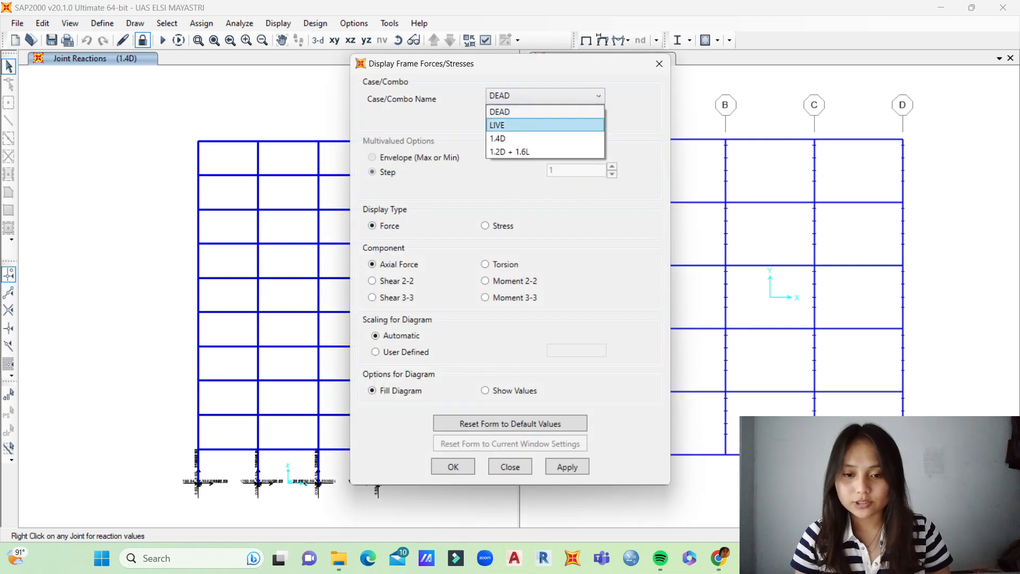
click(548, 99)
drag(425, 63, 545, 46)
click(664, 79)
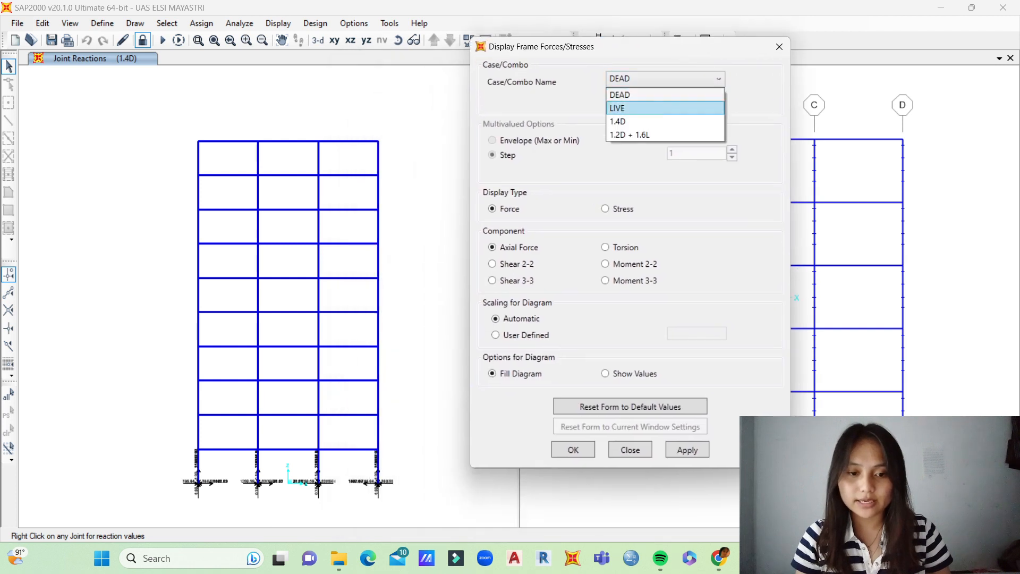
click(664, 108)
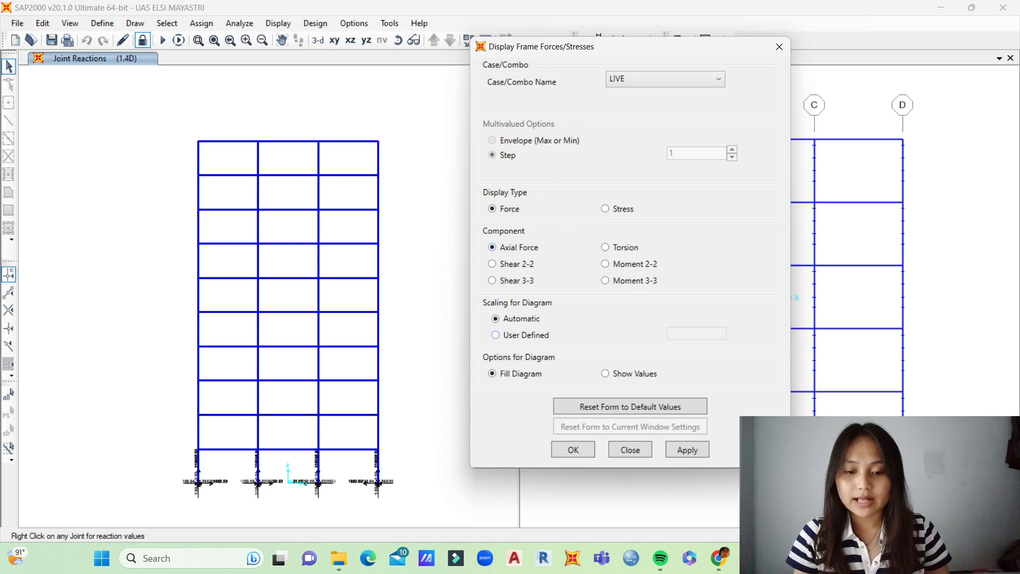
click(605, 373)
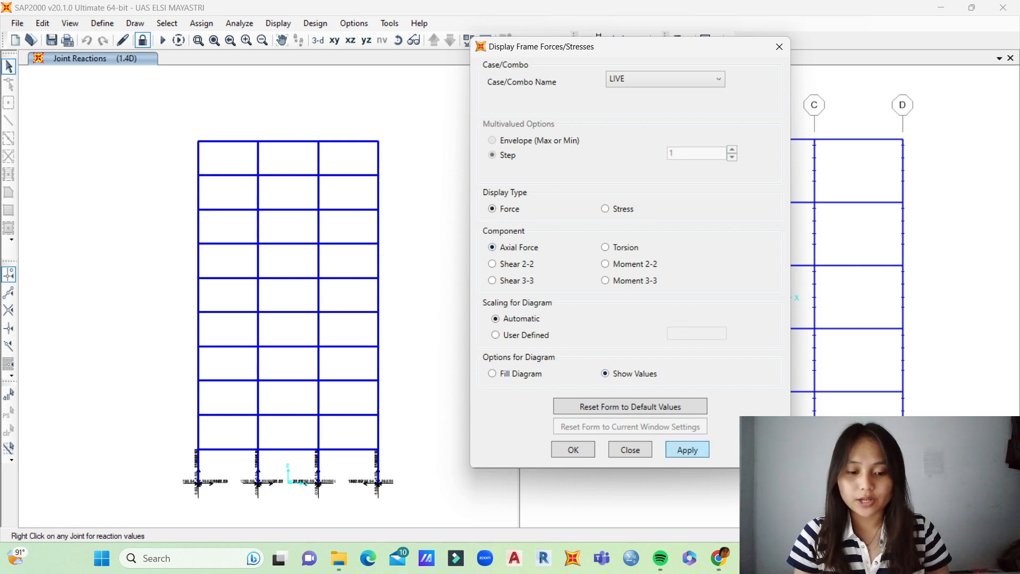
click(686, 449)
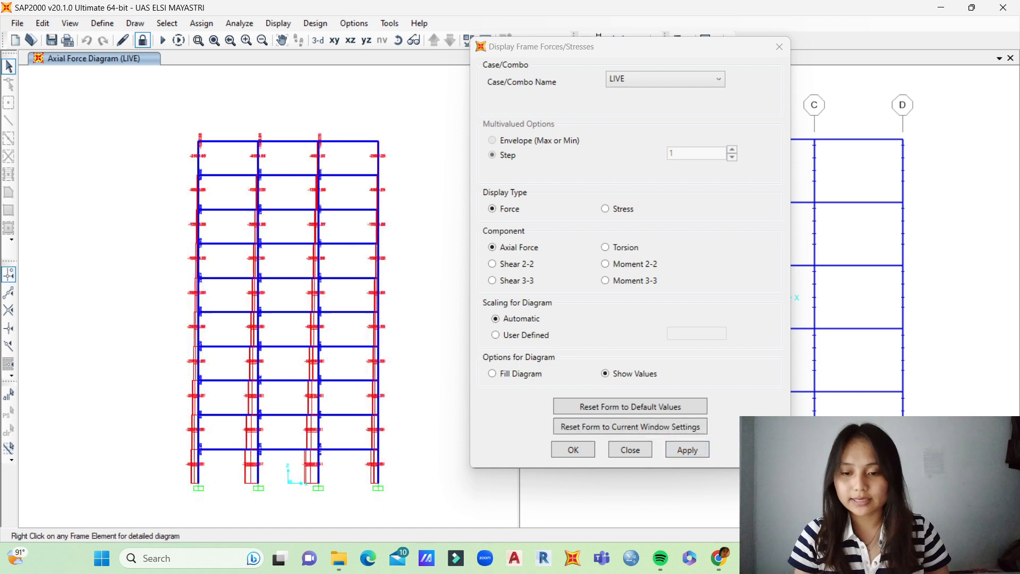
Step: Examine the LIVE axial forces along the frame and view the detailed force diagram of a B 40 x 60 beam
scroll(277, 356, up, 3)
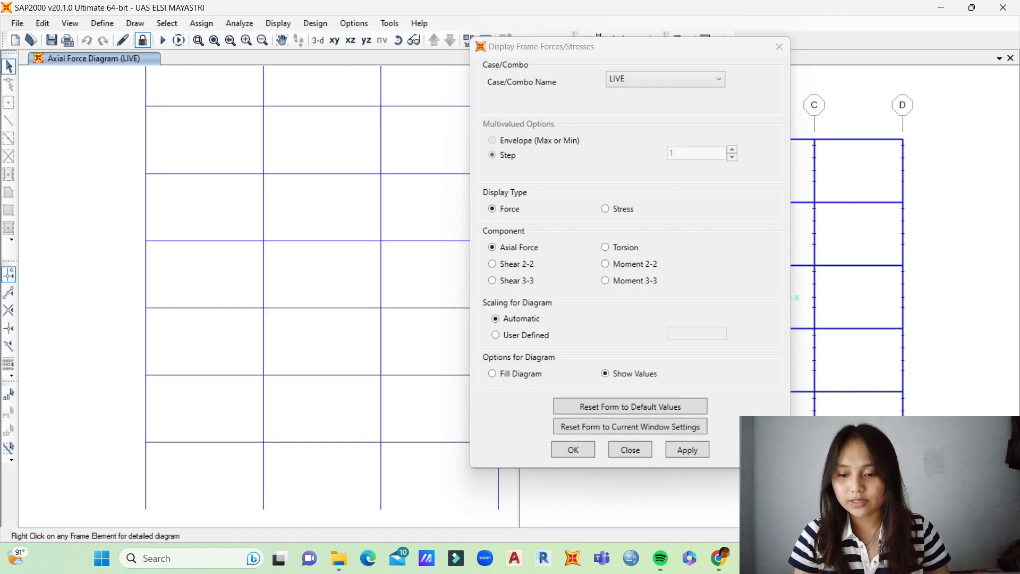
middle_drag(278, 357, 241, 257)
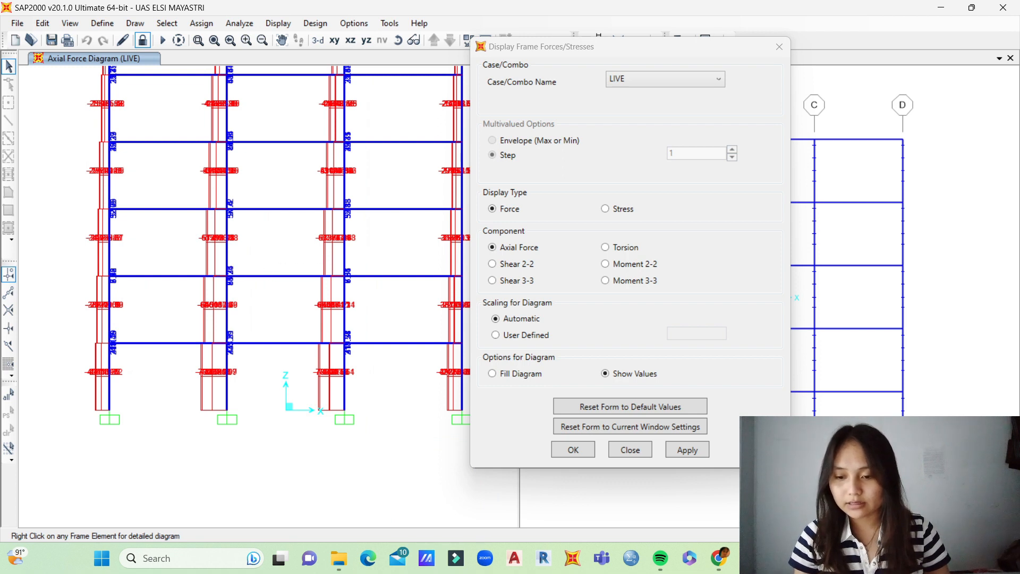
scroll(221, 322, down, 3)
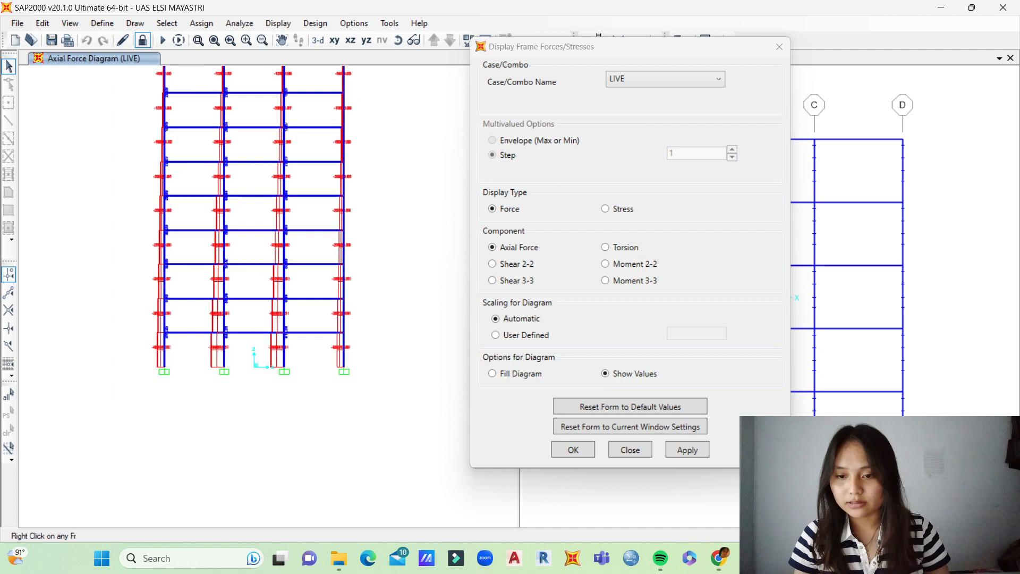
scroll(239, 229, up, 3)
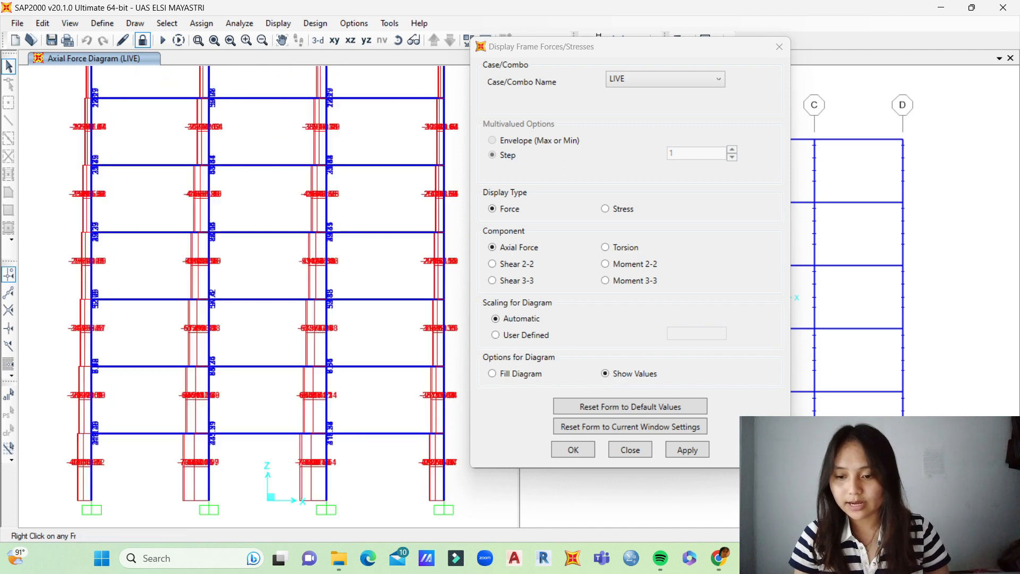
right_click(259, 299)
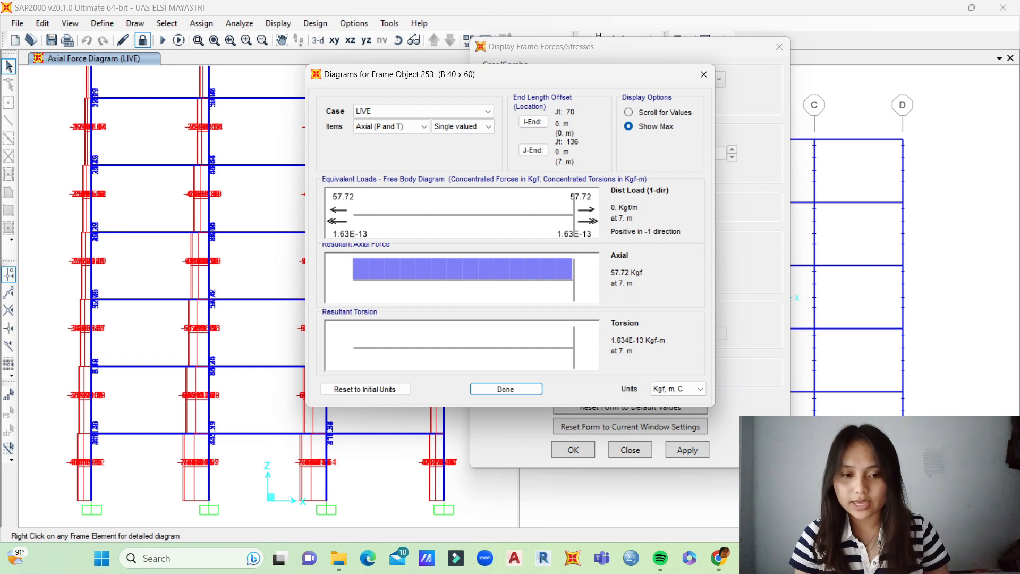
click(703, 74)
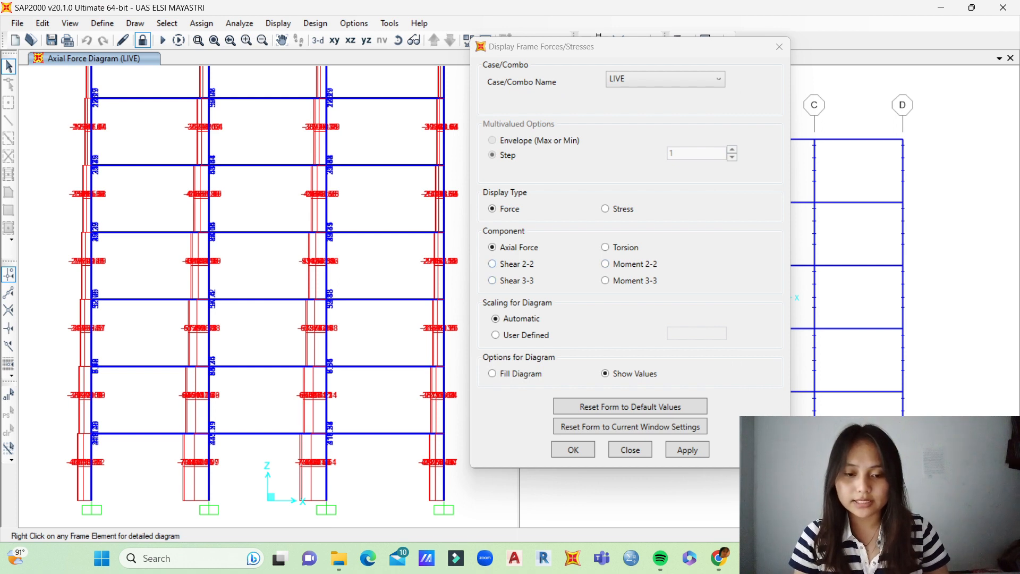
Step: Display the frames' Moment 2-2 diagram for the LIVE case with values shown
click(605, 264)
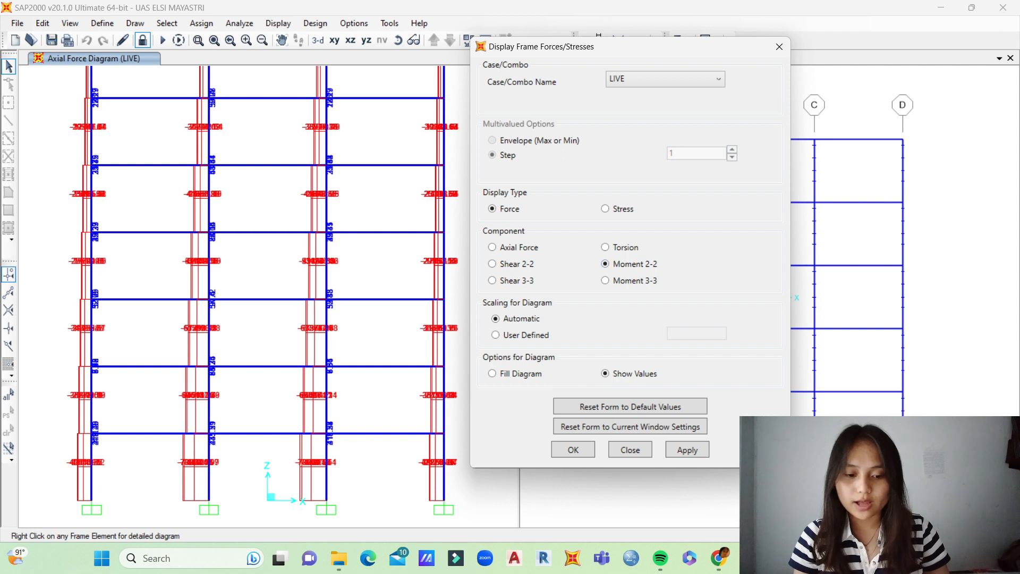
click(687, 450)
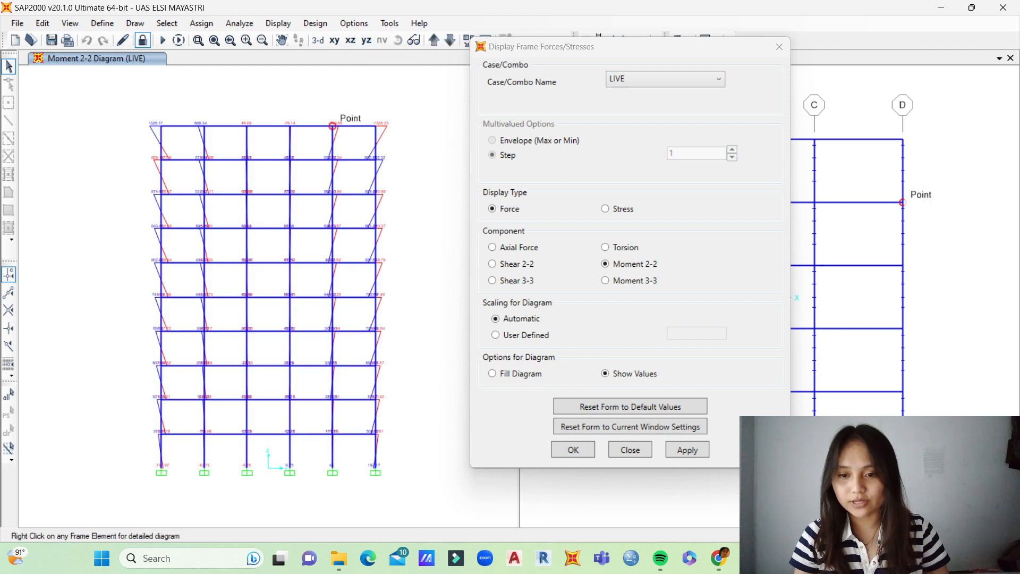
Step: Examine the LIVE Moment 2-2 diagram in the XZ elevation and up close in the XY plan view
click(350, 40)
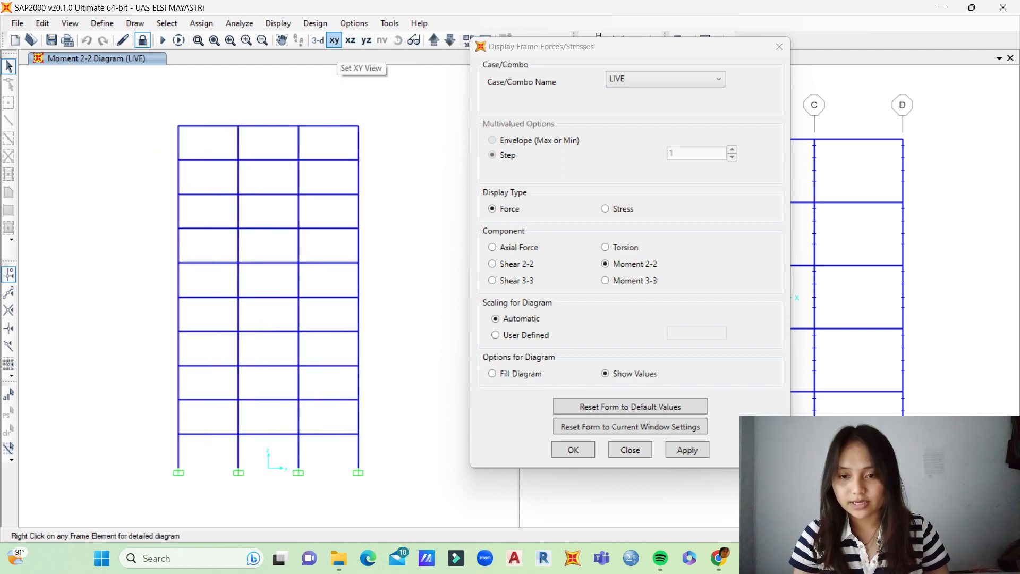
click(334, 40)
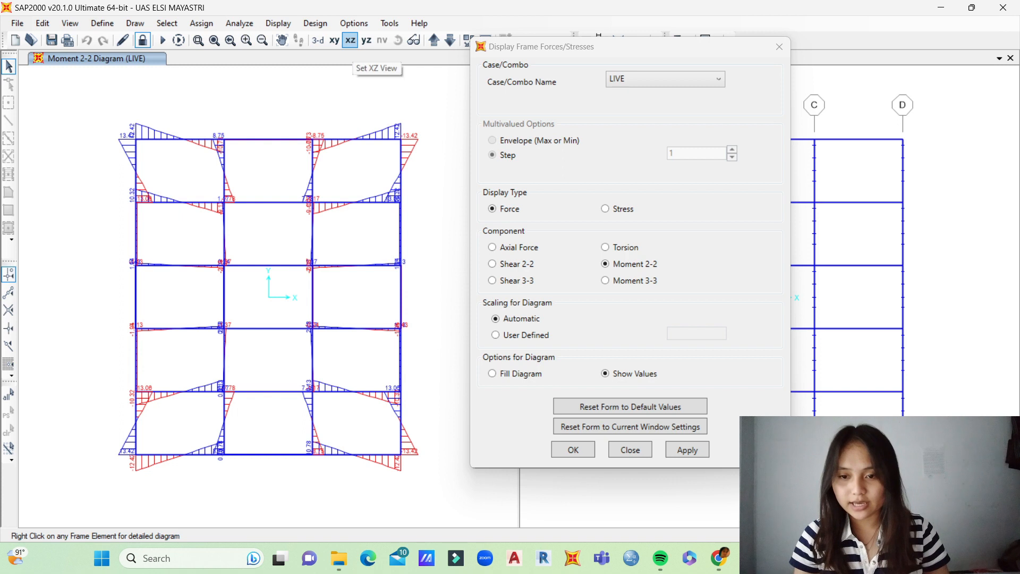
click(366, 41)
click(334, 40)
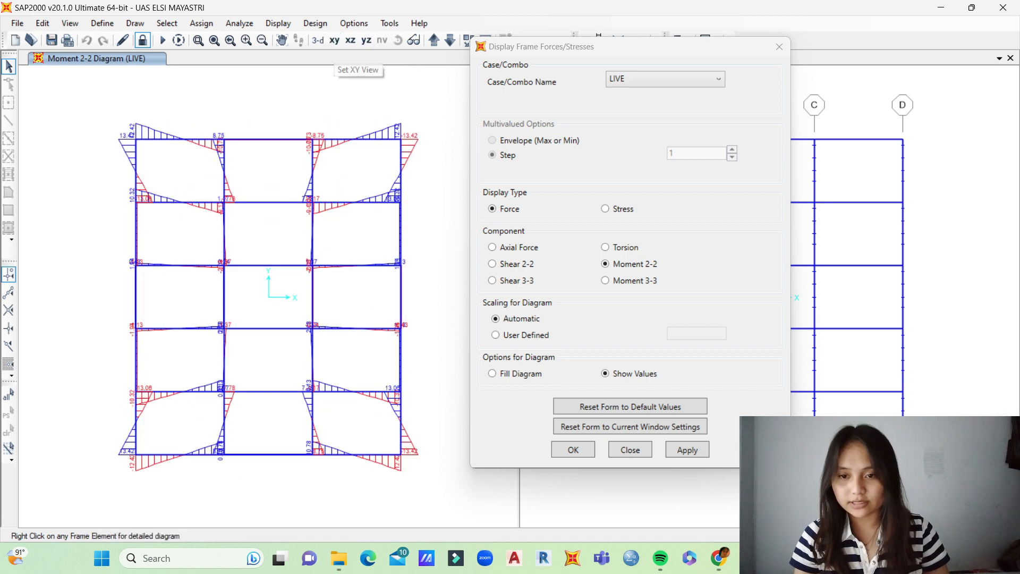
middle_drag(170, 177, 193, 197)
scroll(193, 165, up, 3)
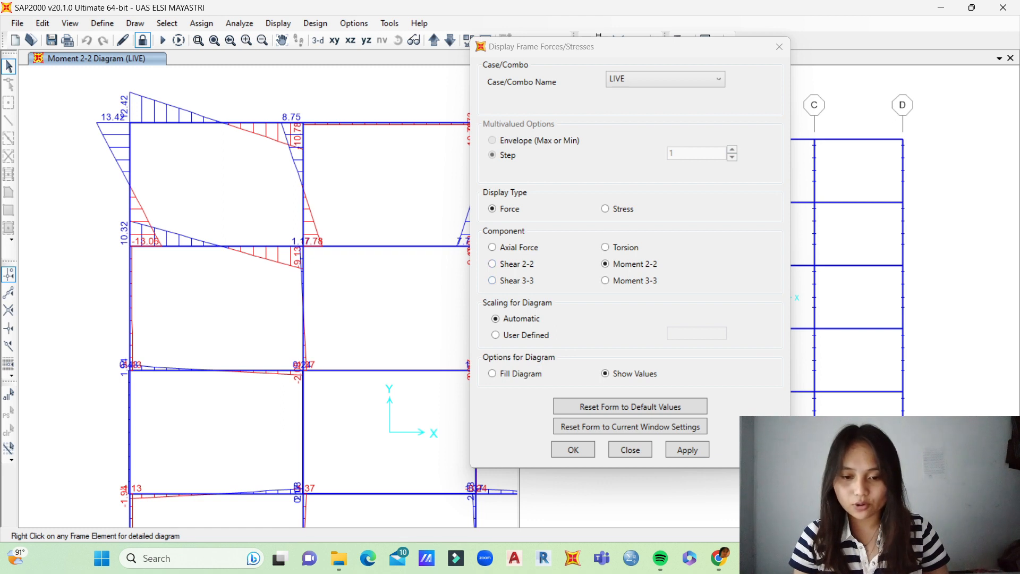
Step: Display the frames' Shear 3-3 diagram for the LIVE case and examine it across the XY floor plan
click(493, 281)
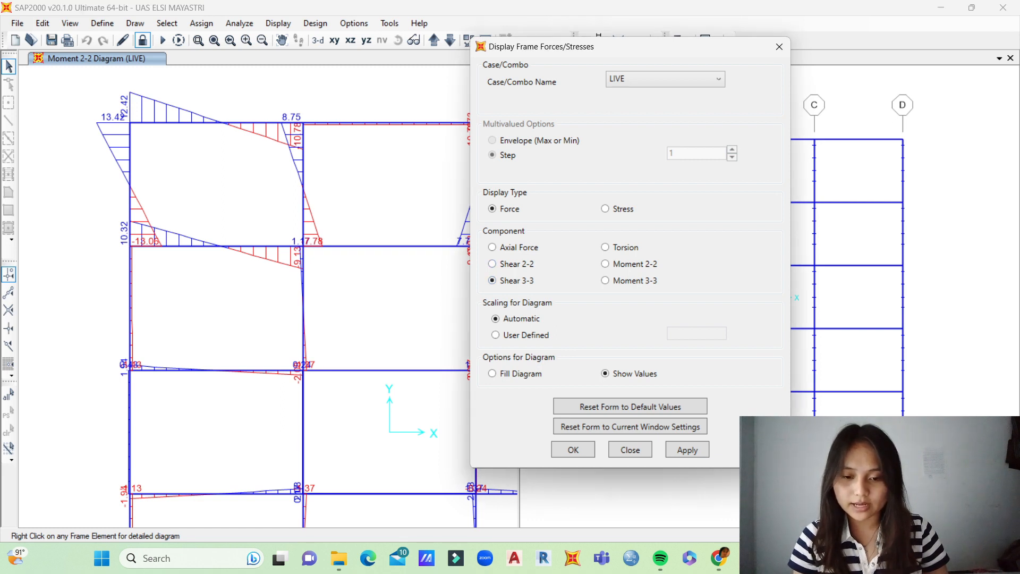
click(687, 450)
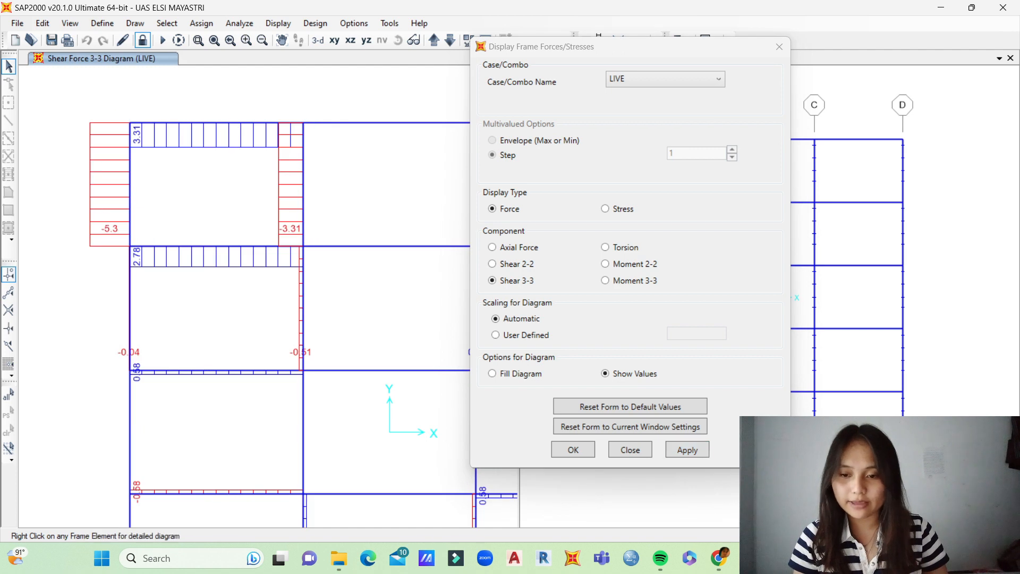
middle_drag(282, 325, 280, 325)
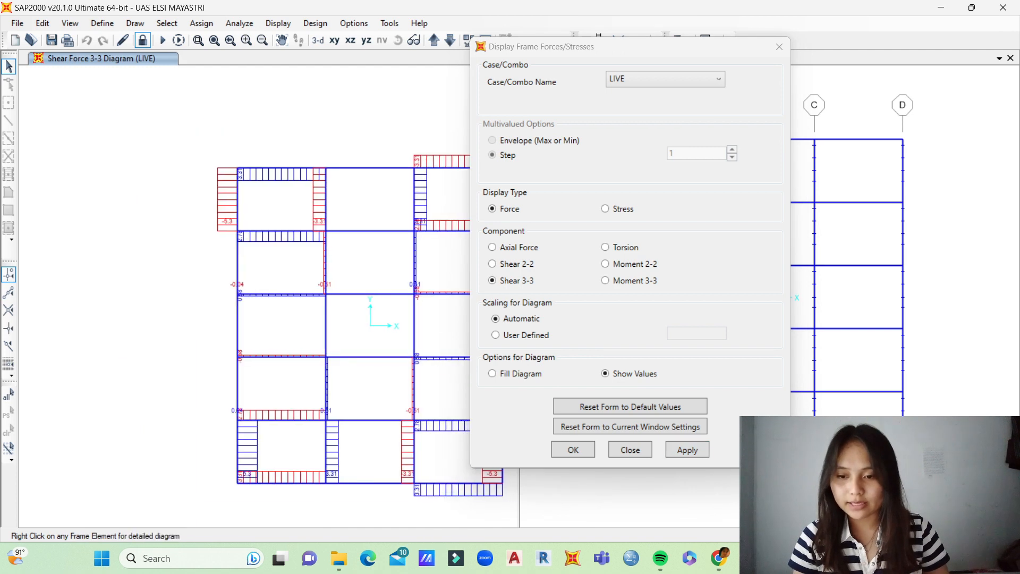
scroll(330, 276, up, 4)
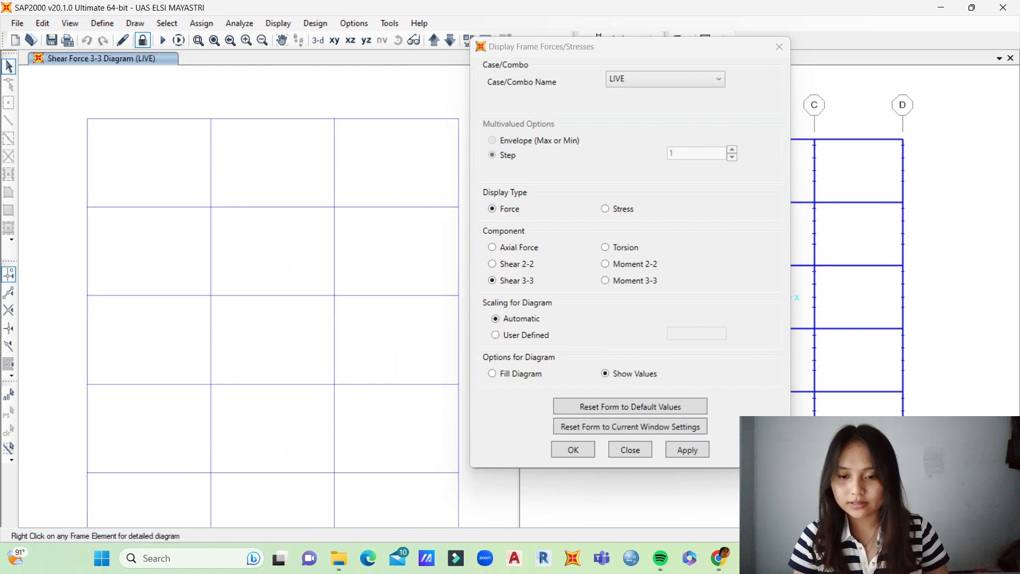
scroll(287, 276, down, 4)
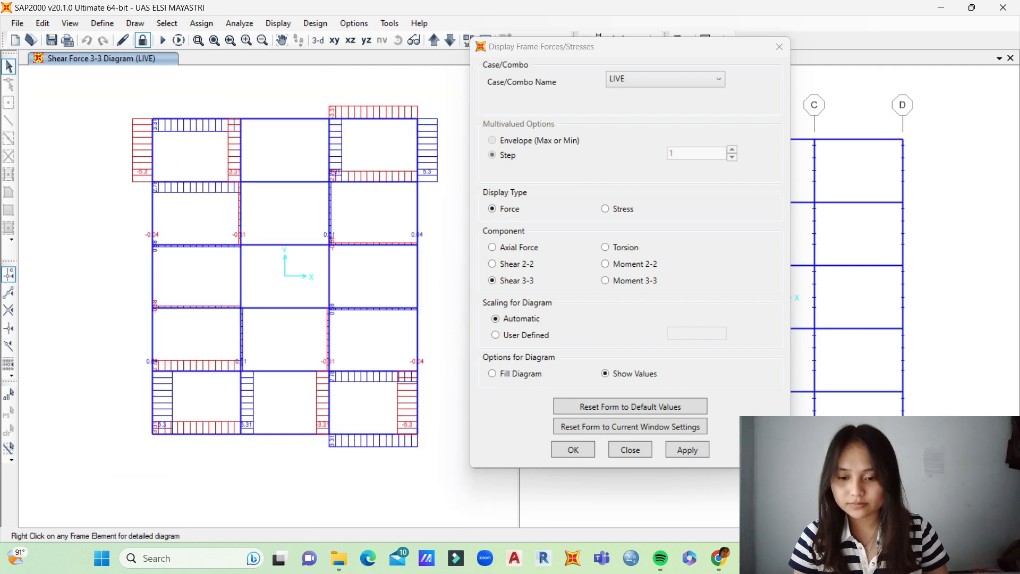
mouse_move(287, 276)
middle_down()
mouse_move(308, 290)
mouse_move(291, 289)
middle_up()
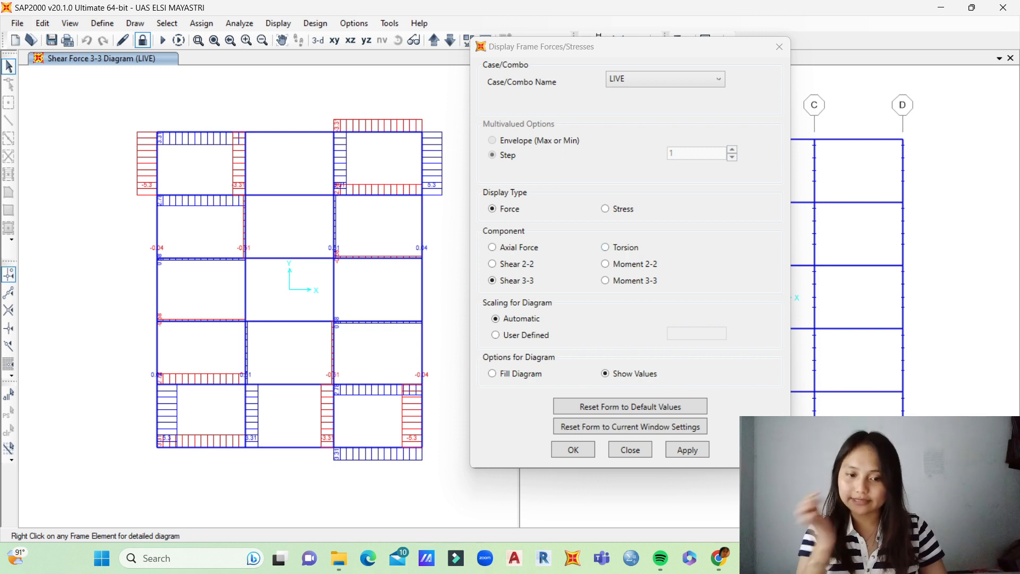
Step: Display the frames' Torsion diagram for the LIVE case, examine it in the YZ elevation, and finish the force display settings
click(605, 247)
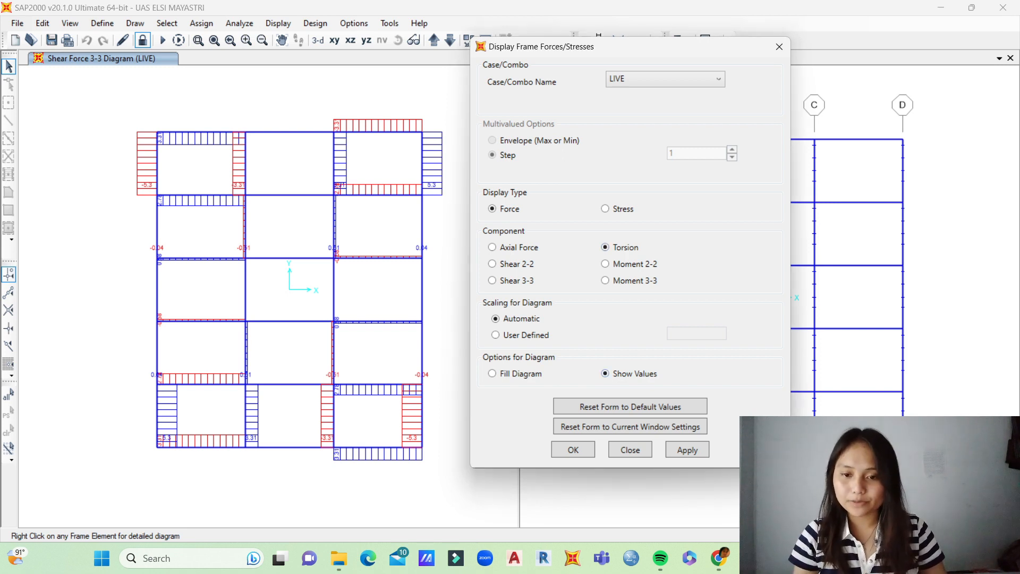
click(687, 449)
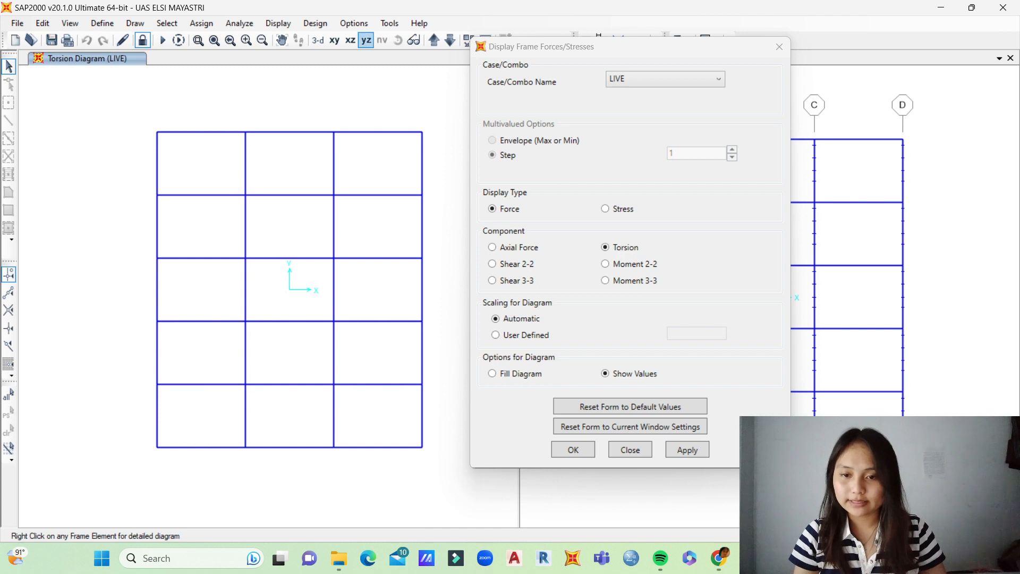
click(350, 40)
scroll(353, 165, up, 3)
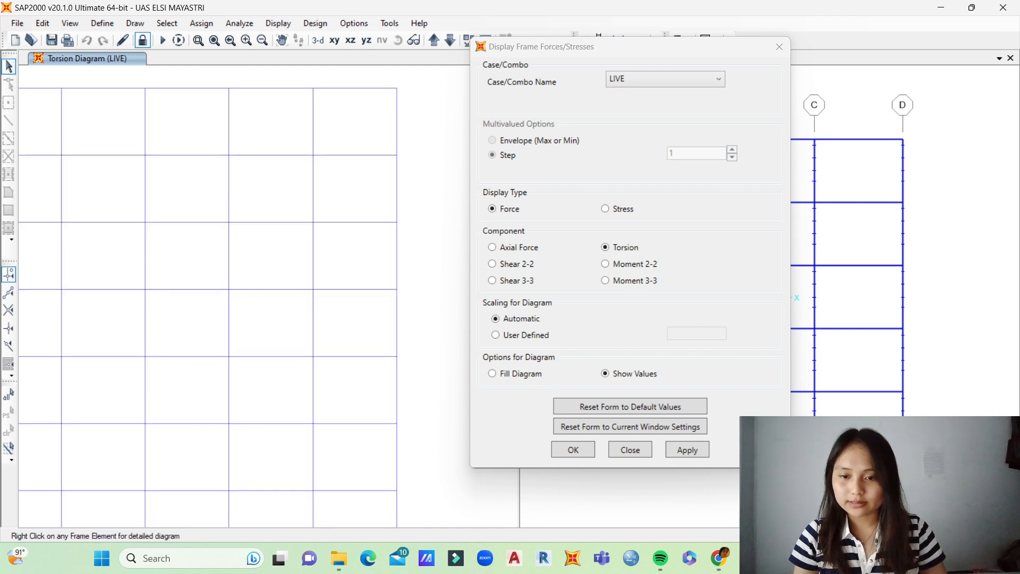
scroll(281, 195, down, 3)
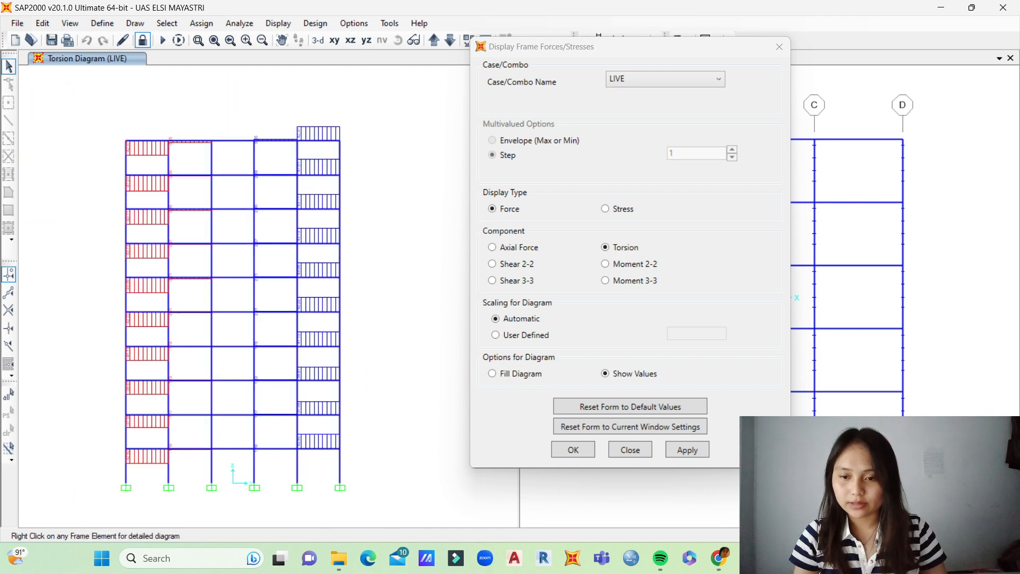
middle_drag(281, 195, 323, 171)
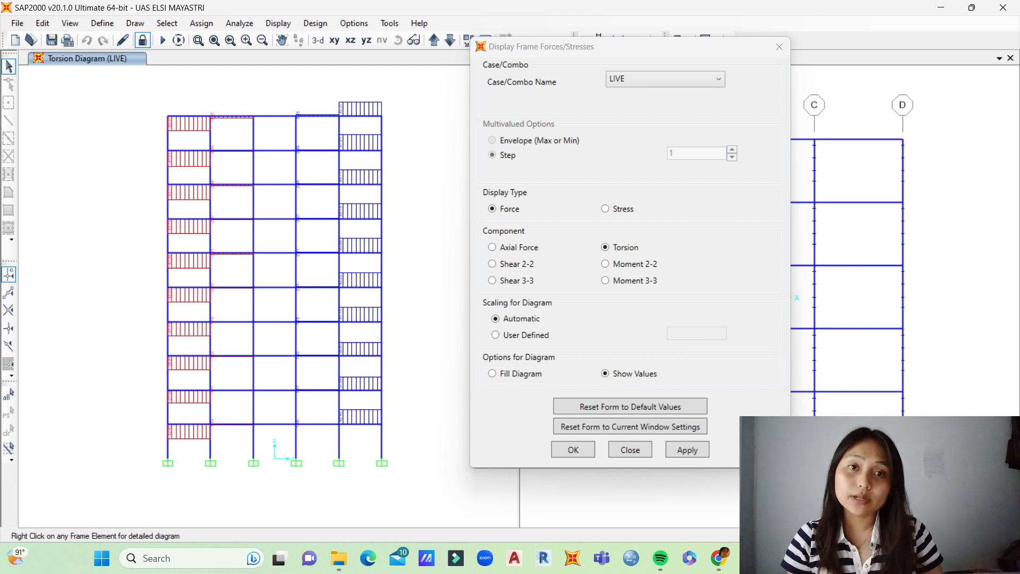
middle_drag(274, 287, 278, 291)
click(665, 79)
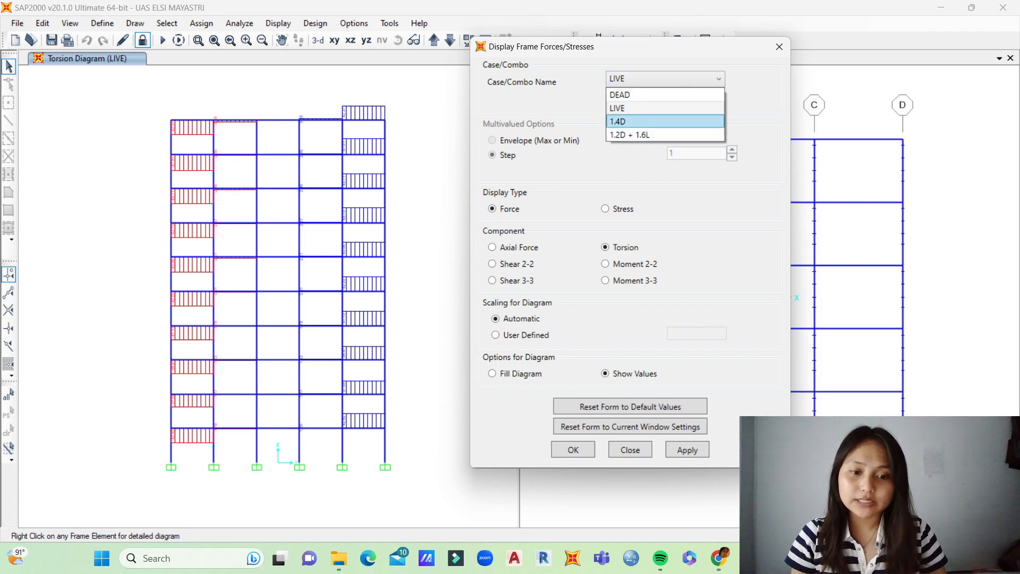
click(665, 79)
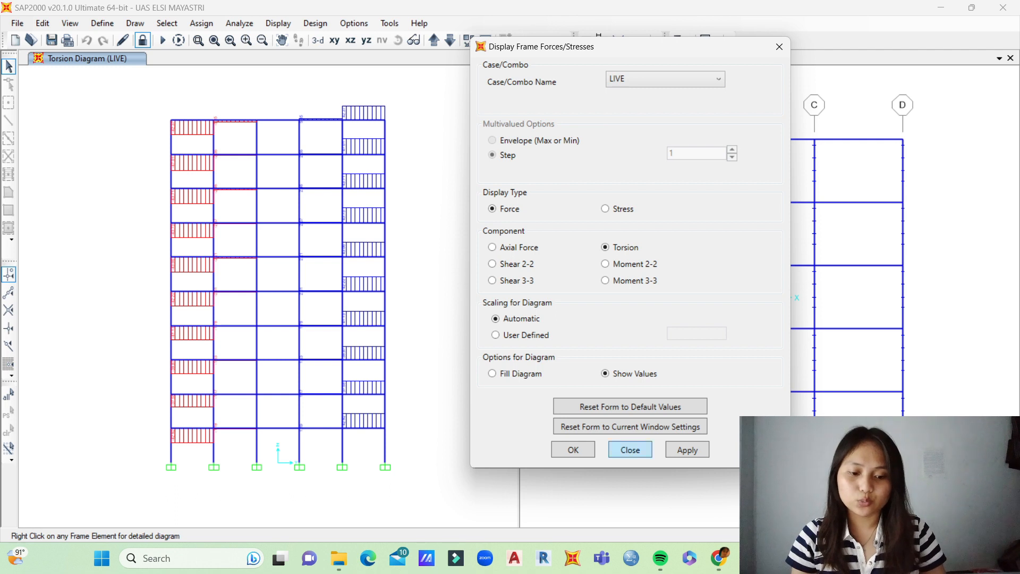
key(Return)
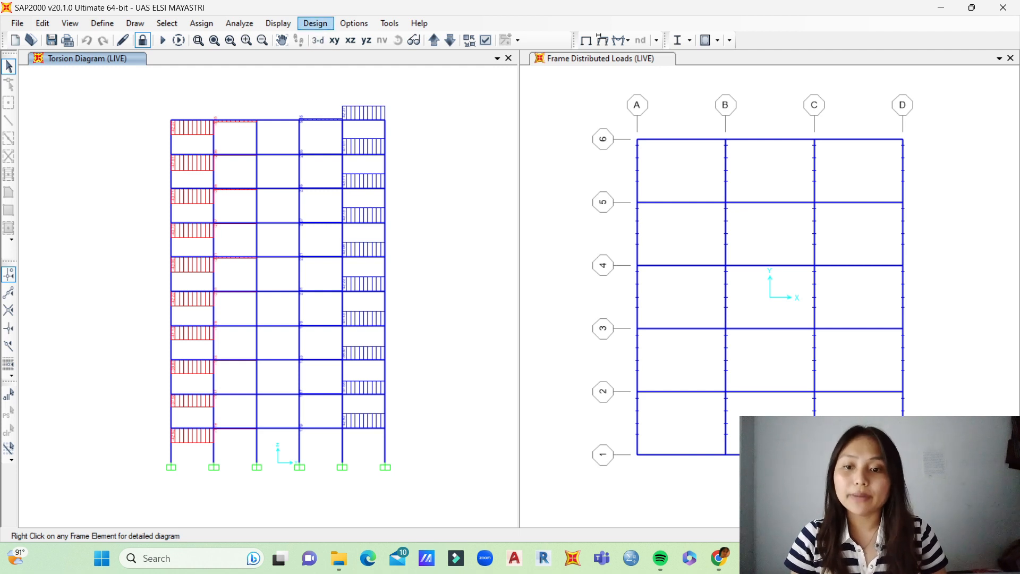
Step: Set the concrete frame design code to ACI 318-11 in the design preferences
click(314, 23)
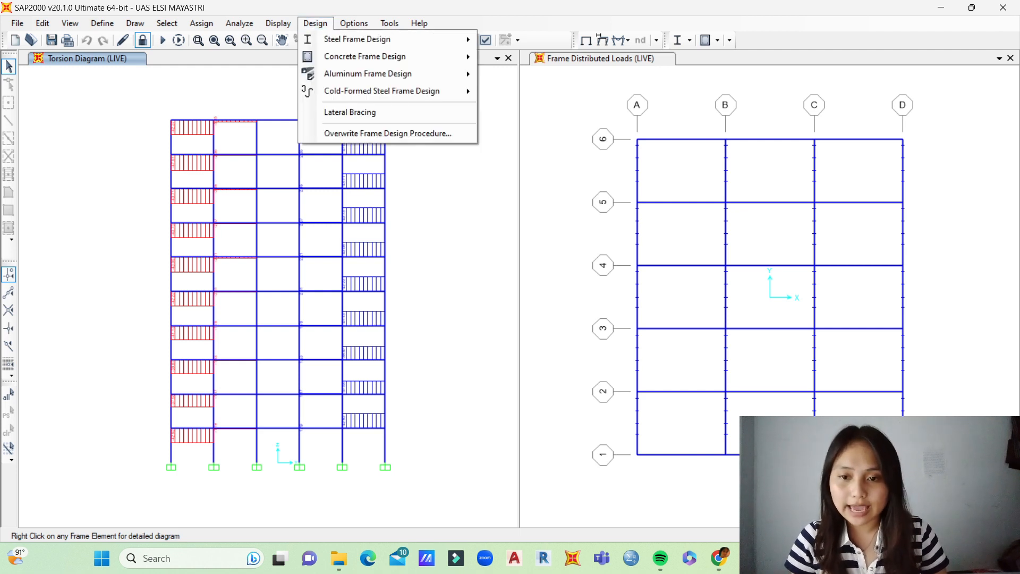
mouse_move(365, 56)
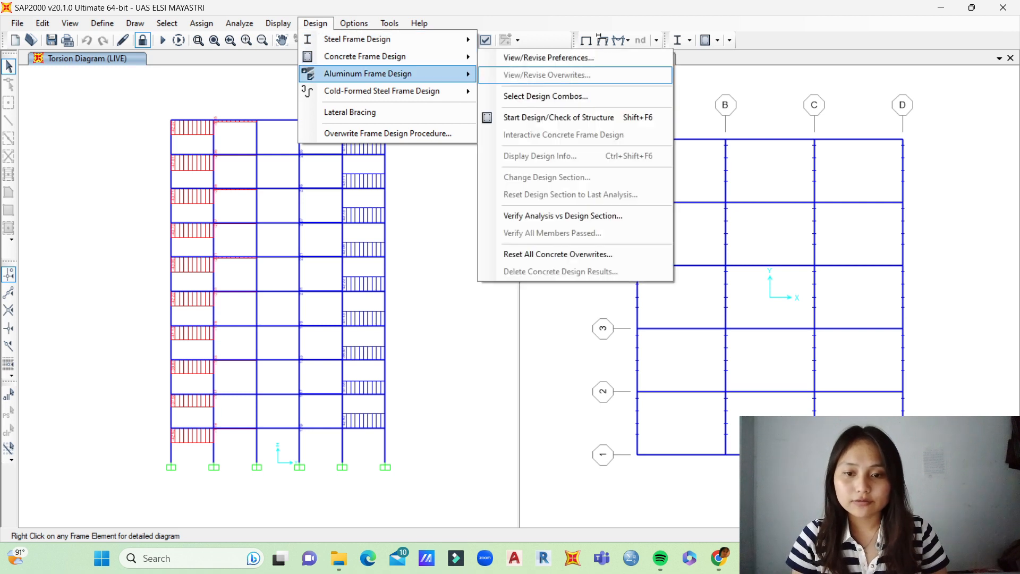
click(548, 58)
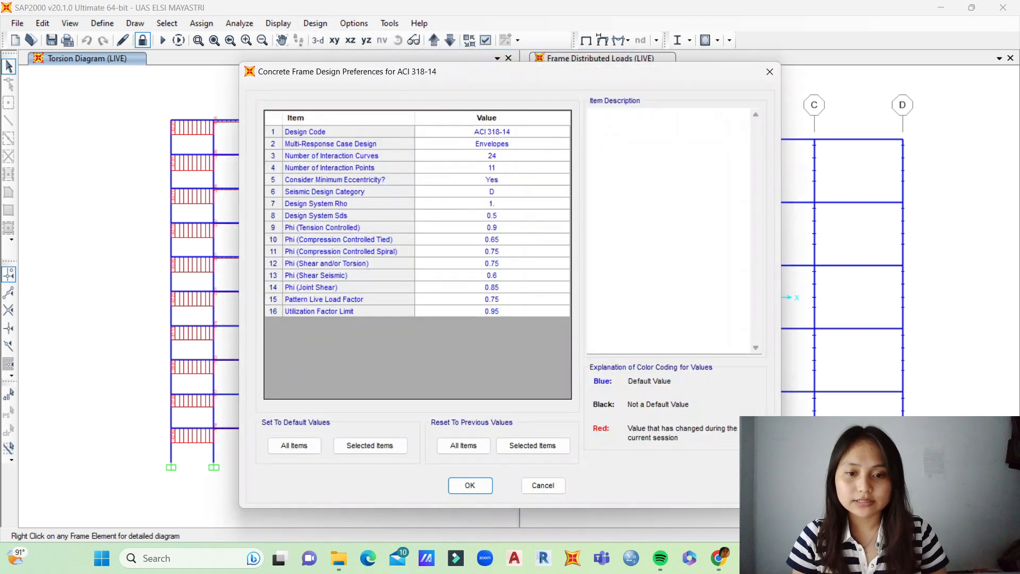
click(491, 132)
click(491, 132)
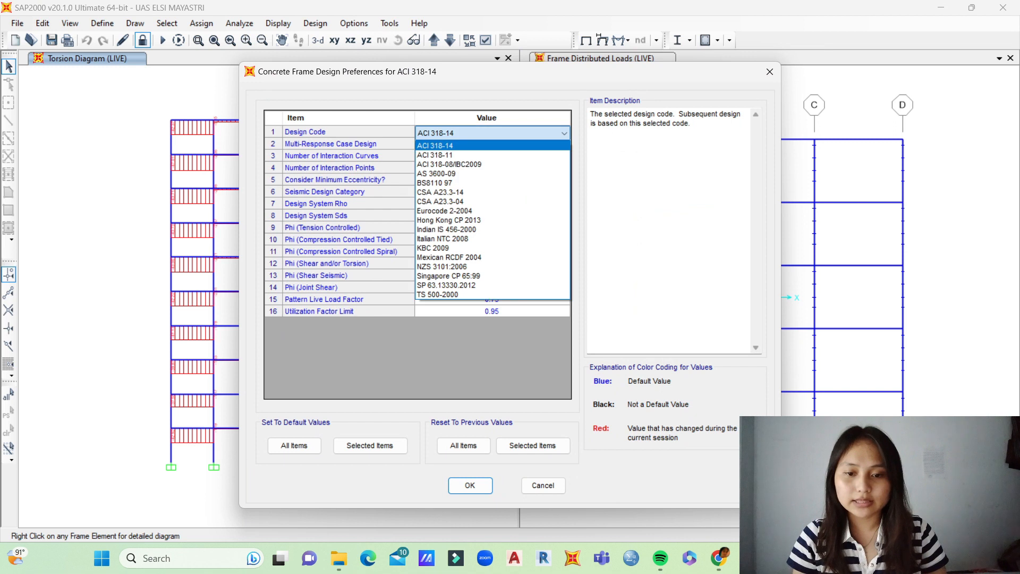
click(441, 154)
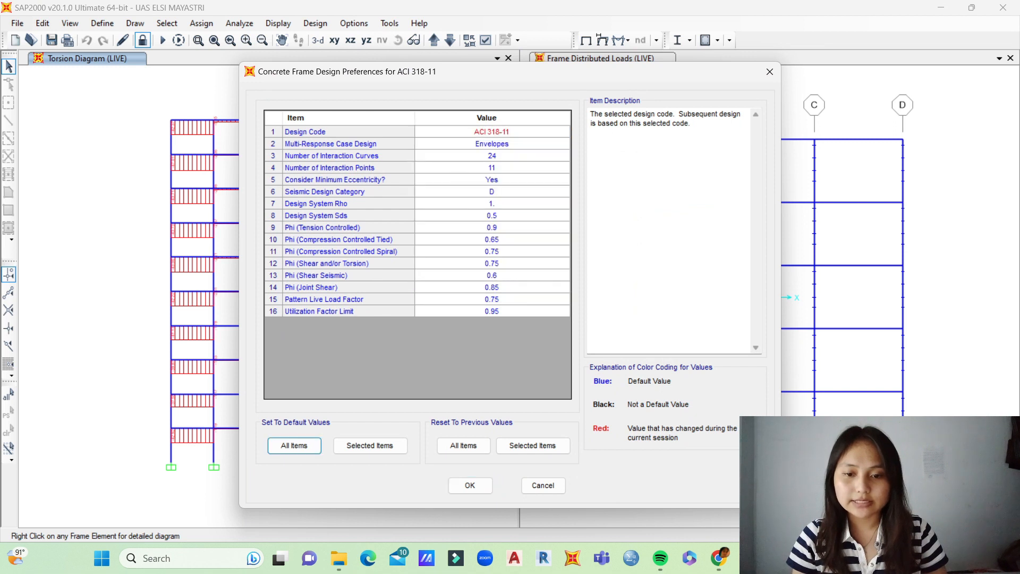
click(470, 485)
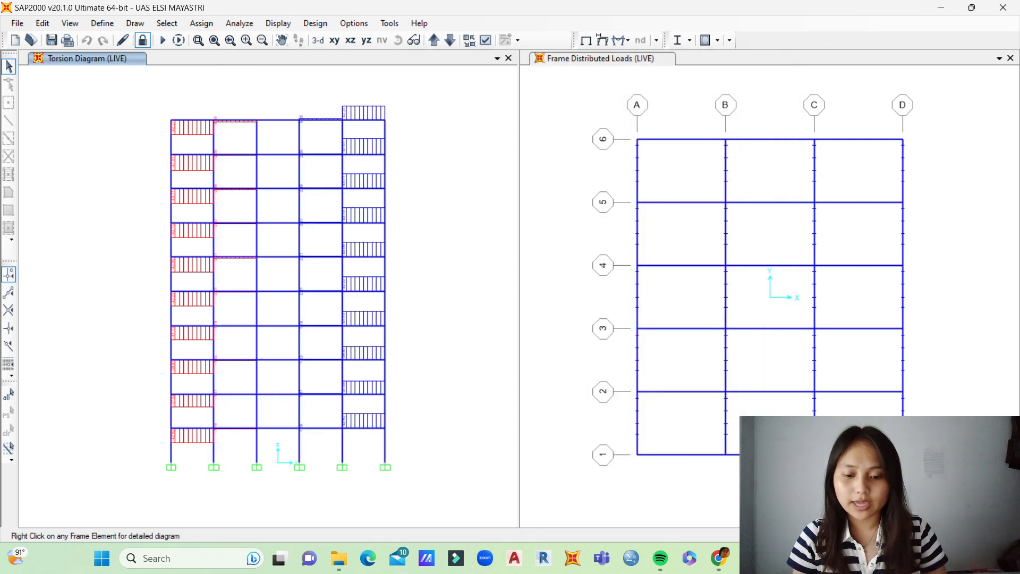
Step: Add the 1.2D + 1.6L and 1.4D combinations as the design load combinations for concrete frame design
click(315, 24)
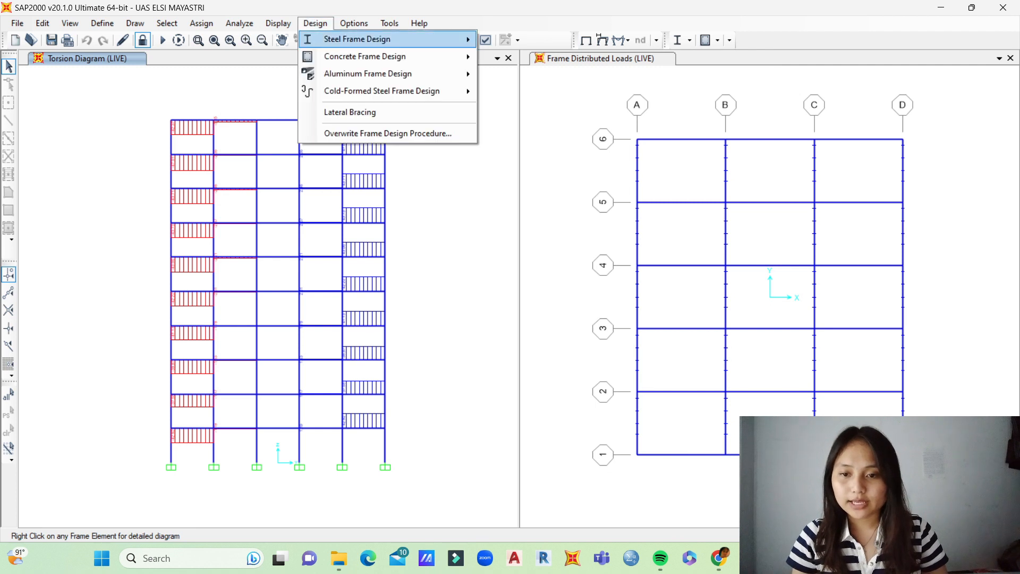
mouse_move(372, 57)
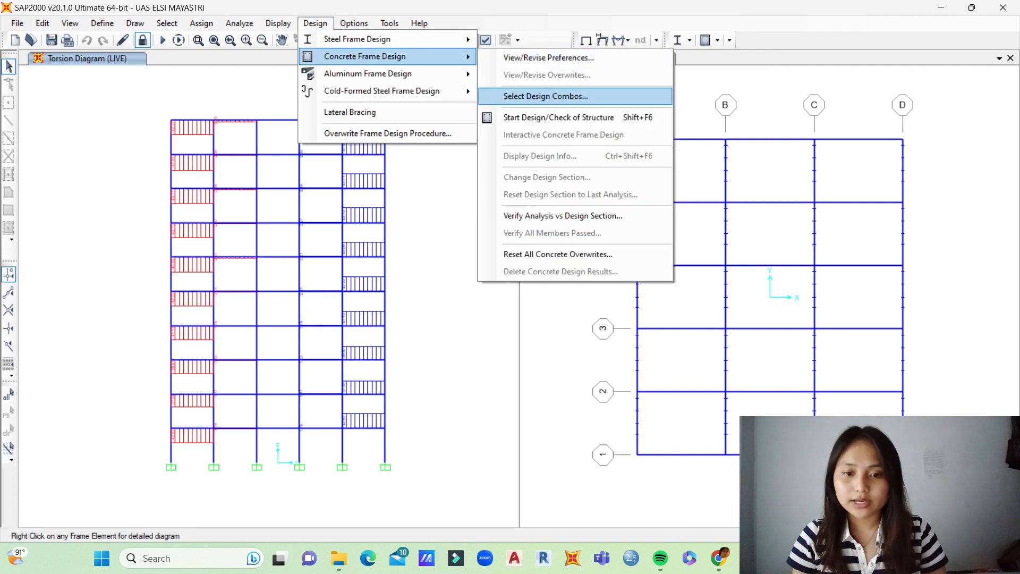
click(545, 96)
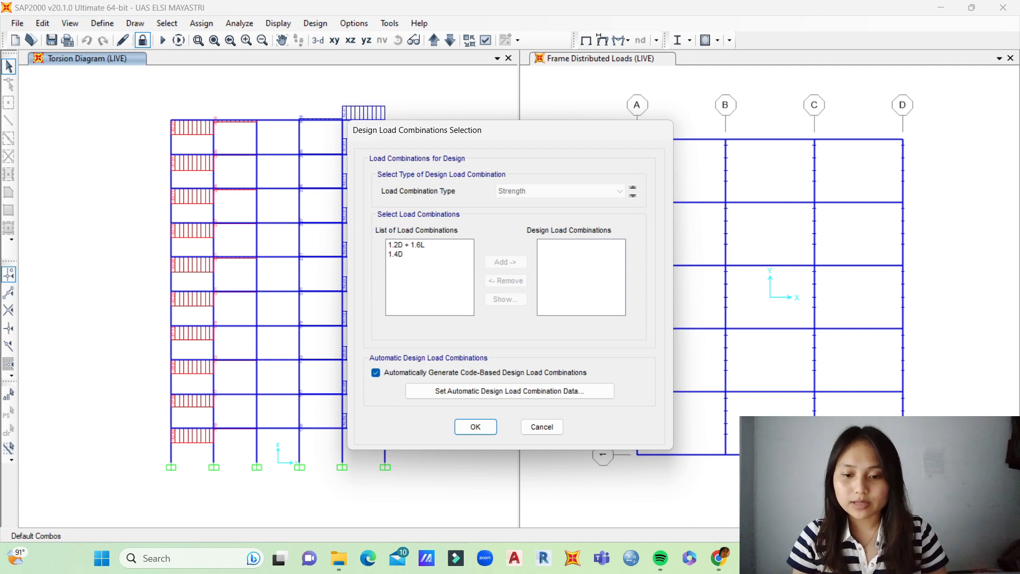
drag(407, 244, 406, 254)
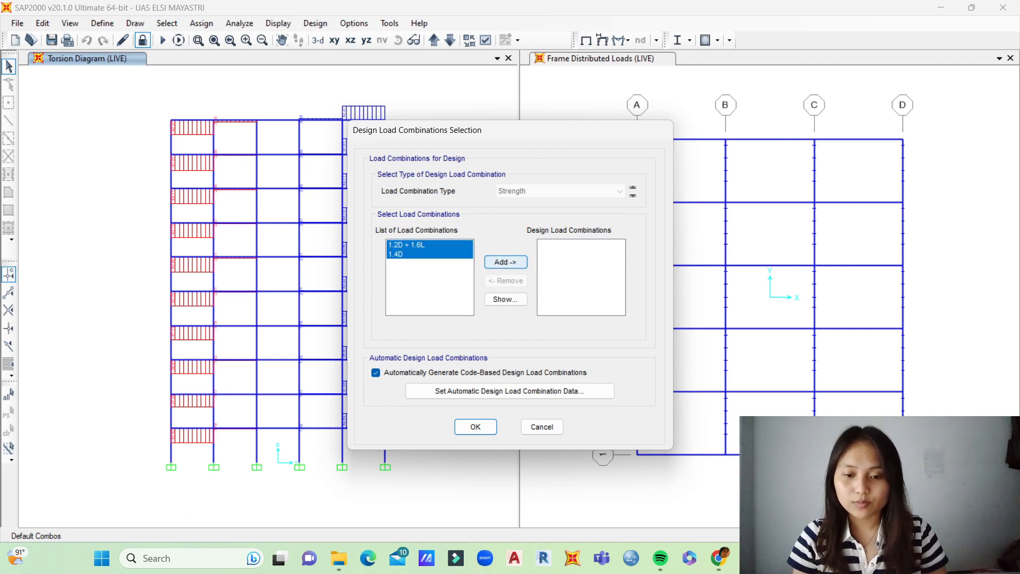
click(505, 262)
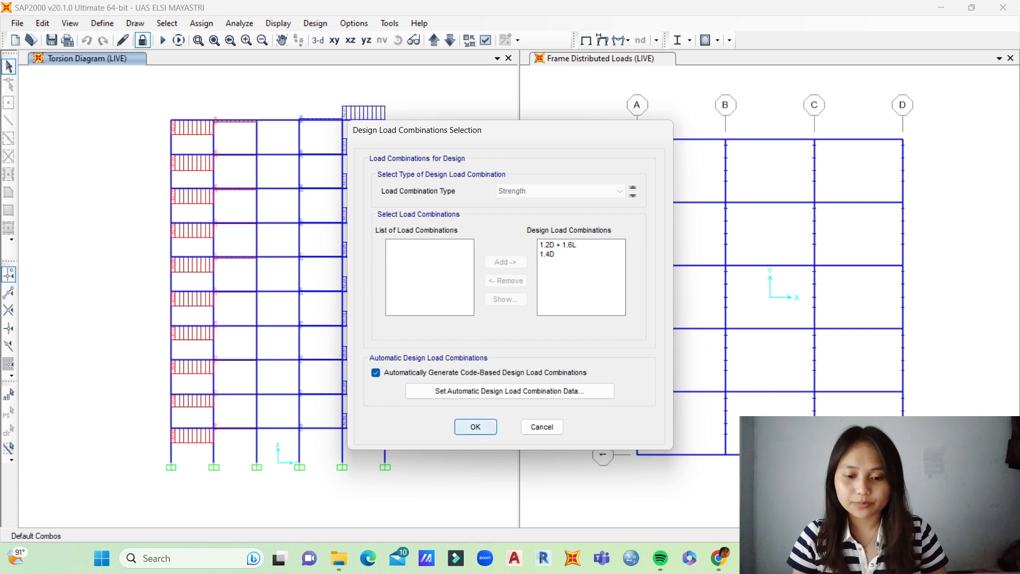
key(Return)
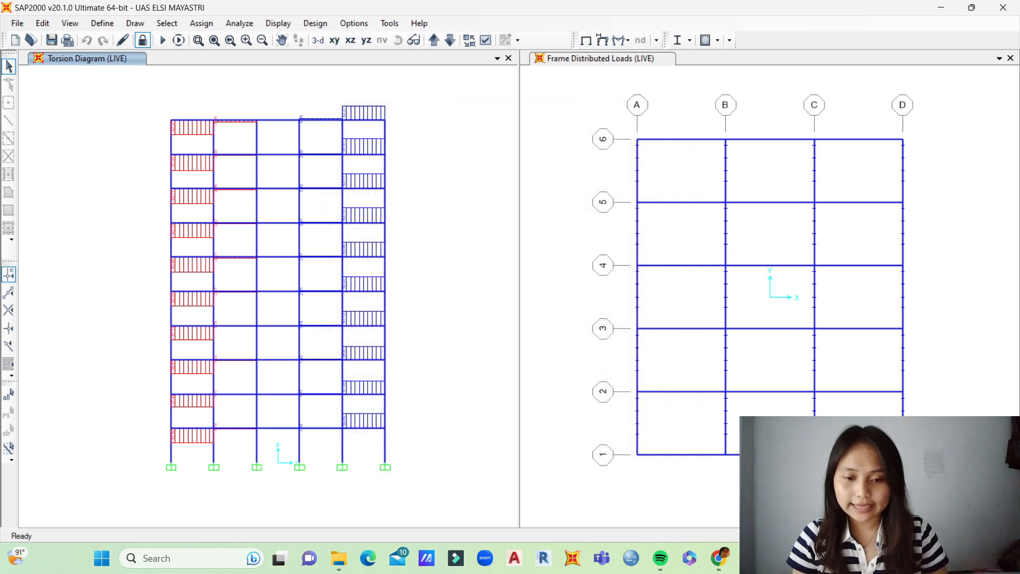
Step: Run the concrete frame design and check of the structure
click(315, 22)
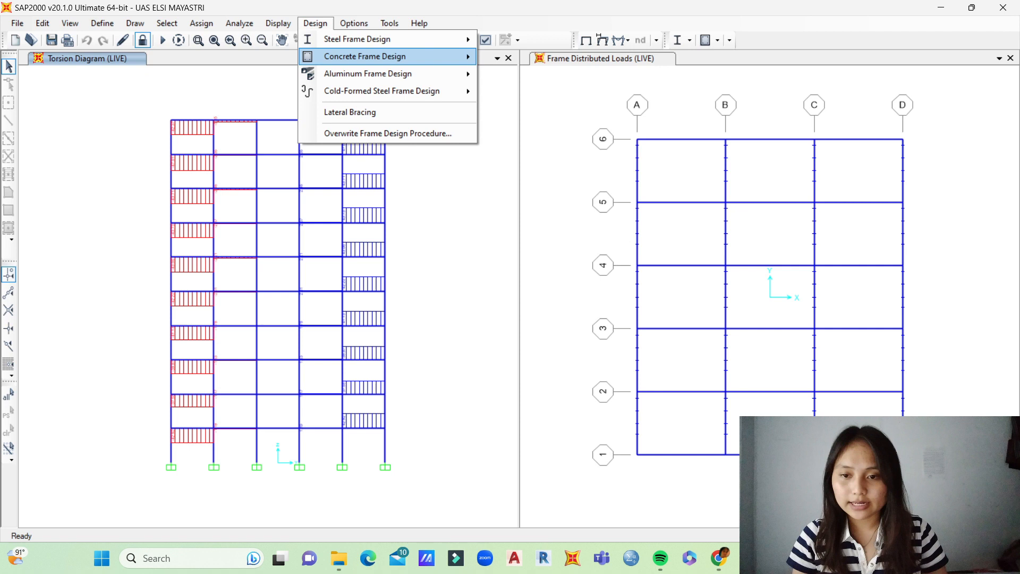
mouse_move(365, 56)
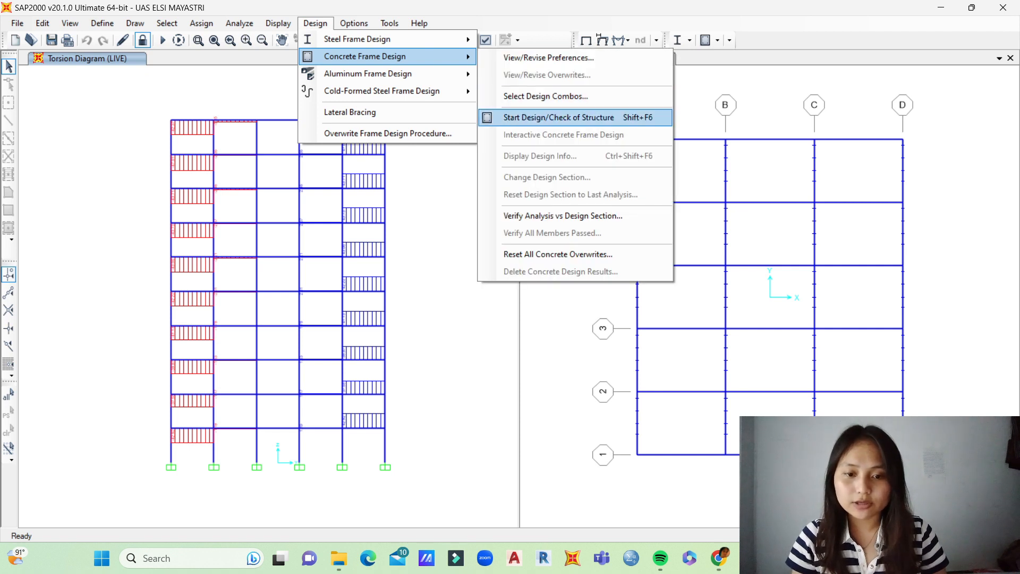
key(Return)
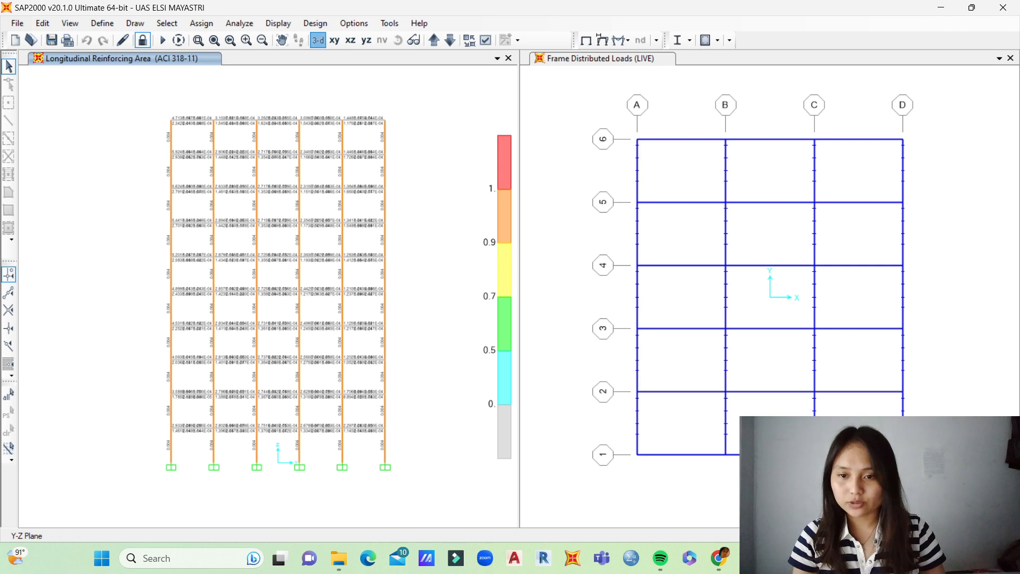
Step: Examine the columns' and beams' longitudinal reinforcing areas in a rotated 3D perspective view of the building
click(318, 40)
click(398, 40)
drag(297, 245, 290, 196)
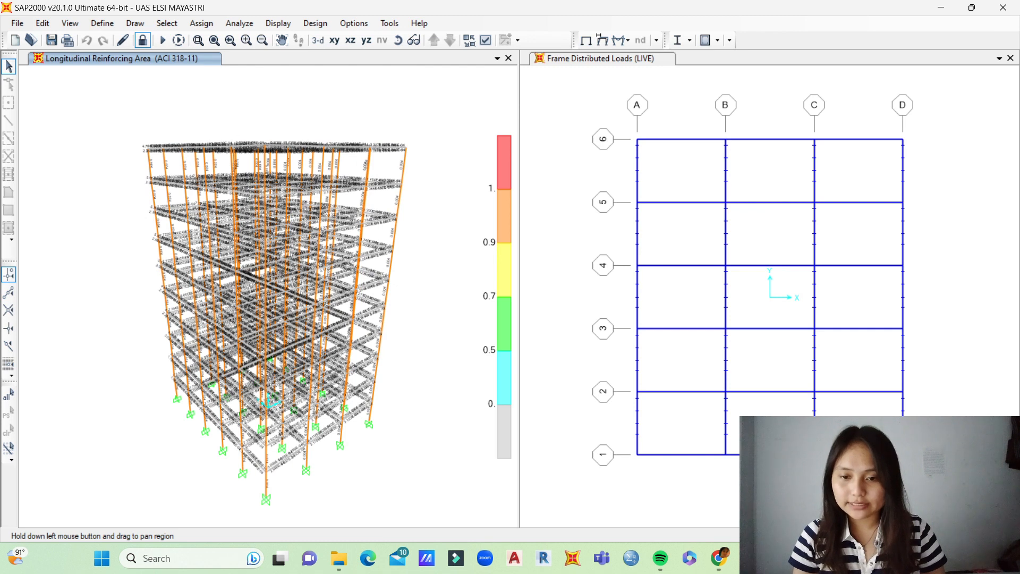
click(397, 40)
drag(319, 250, 245, 238)
click(413, 41)
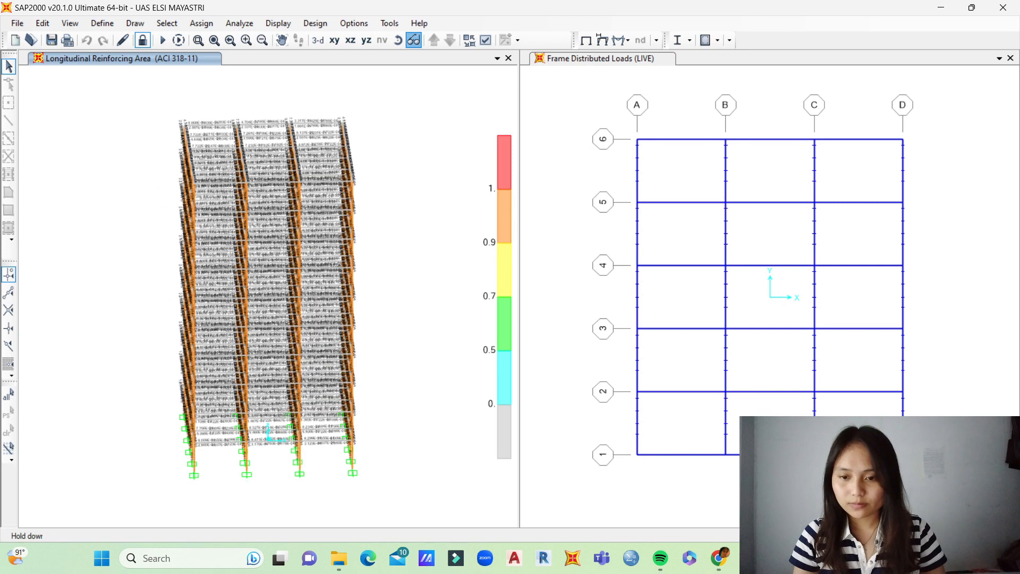
Step: Show the building's longitudinal reinforcing areas straight from the front, without perspective and centred in the view
click(398, 40)
drag(290, 266, 277, 218)
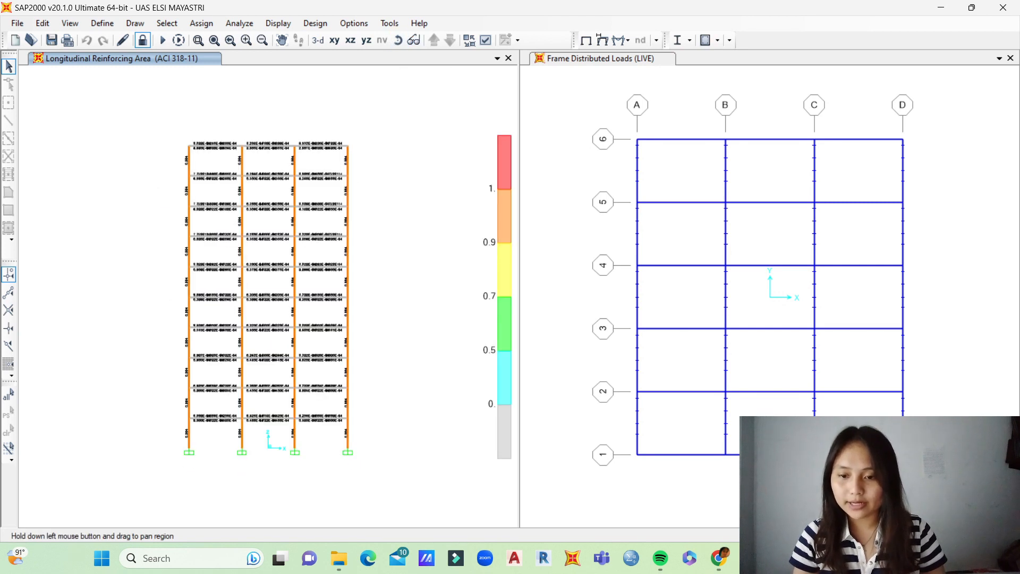
middle_drag(276, 219, 289, 218)
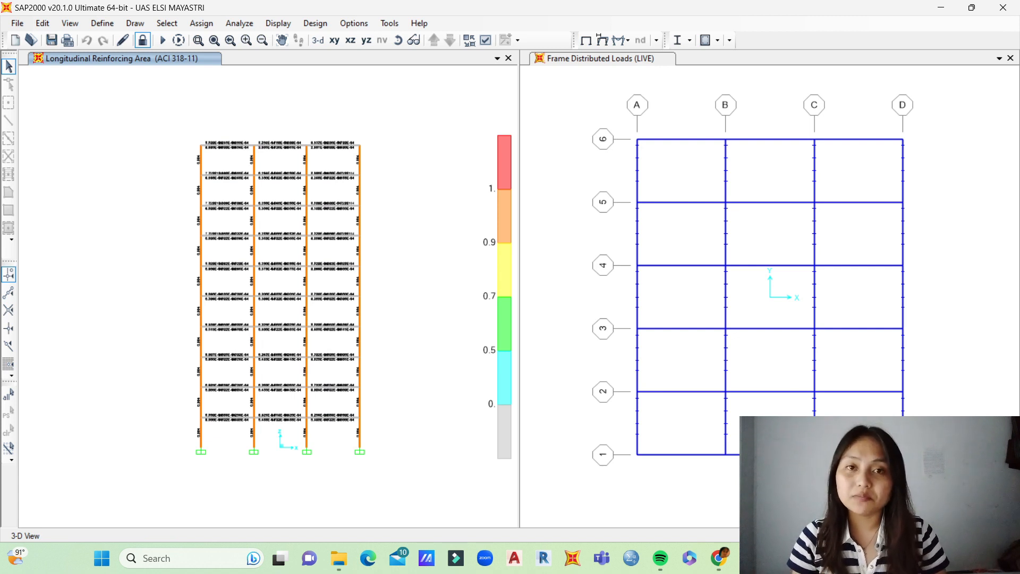
middle_drag(289, 218, 297, 217)
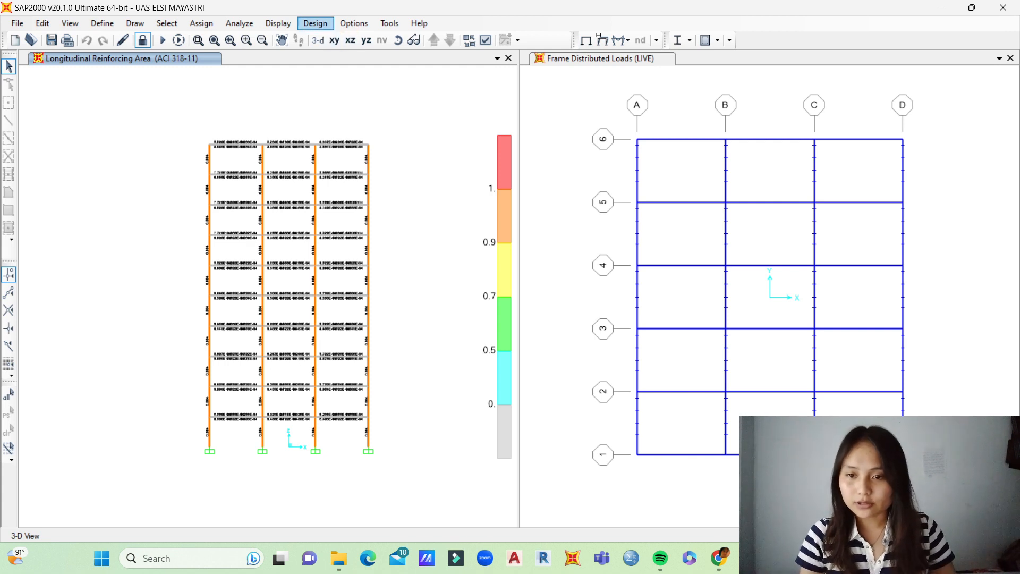
Step: Verify the analysis sections against the design sections for the concrete frames
click(315, 23)
mouse_move(372, 39)
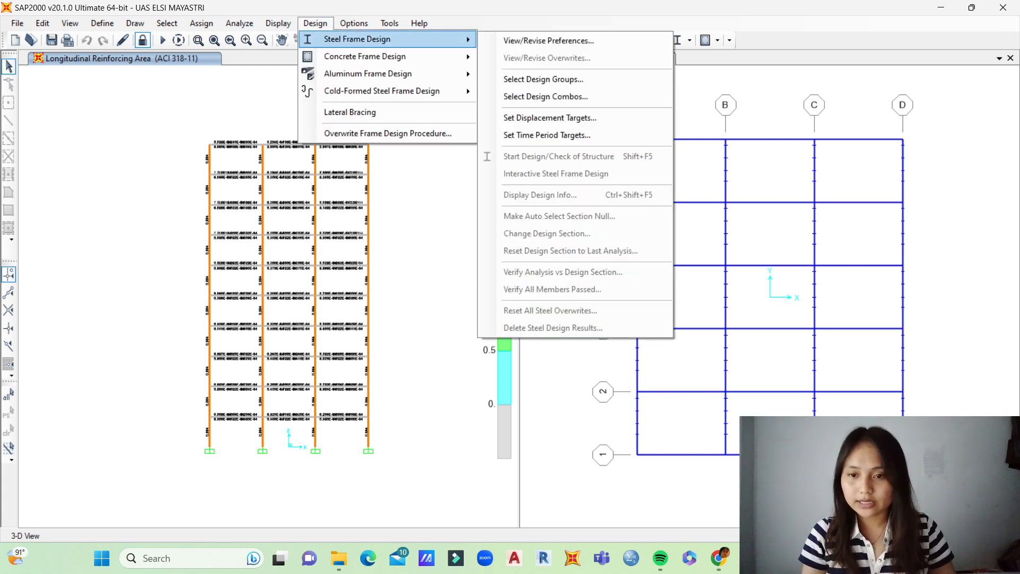
mouse_move(372, 56)
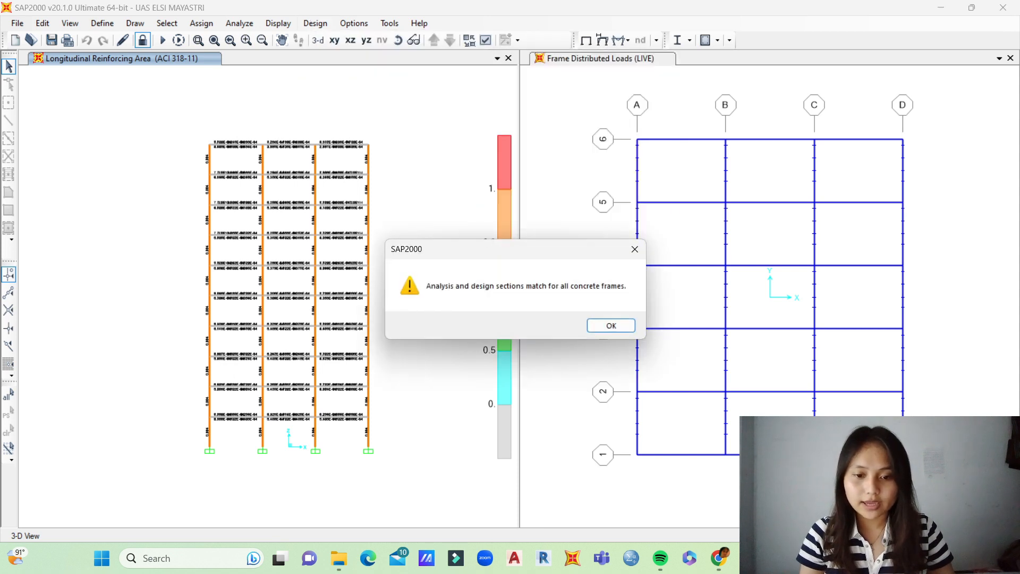
drag(511, 256, 512, 164)
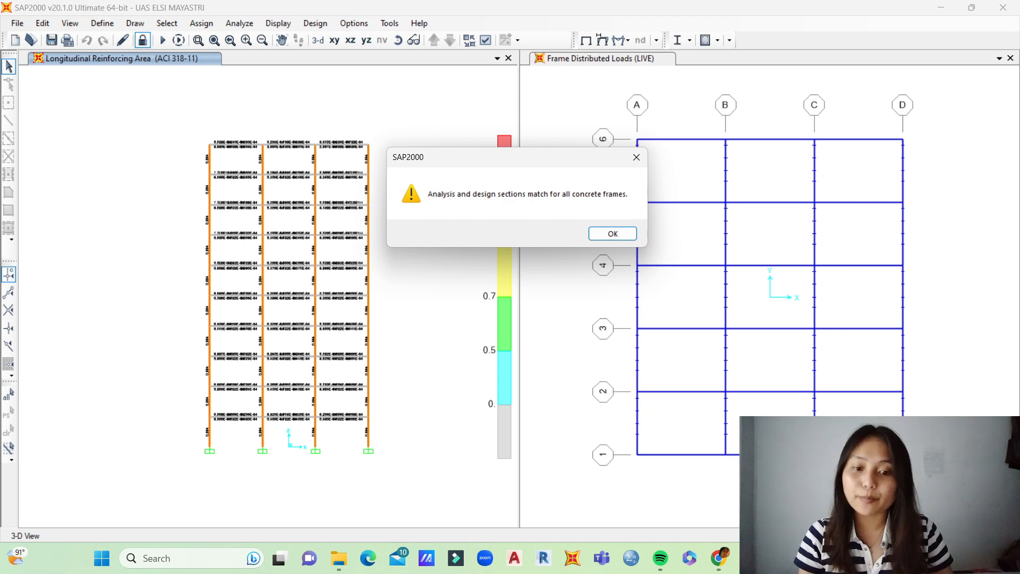
key(Return)
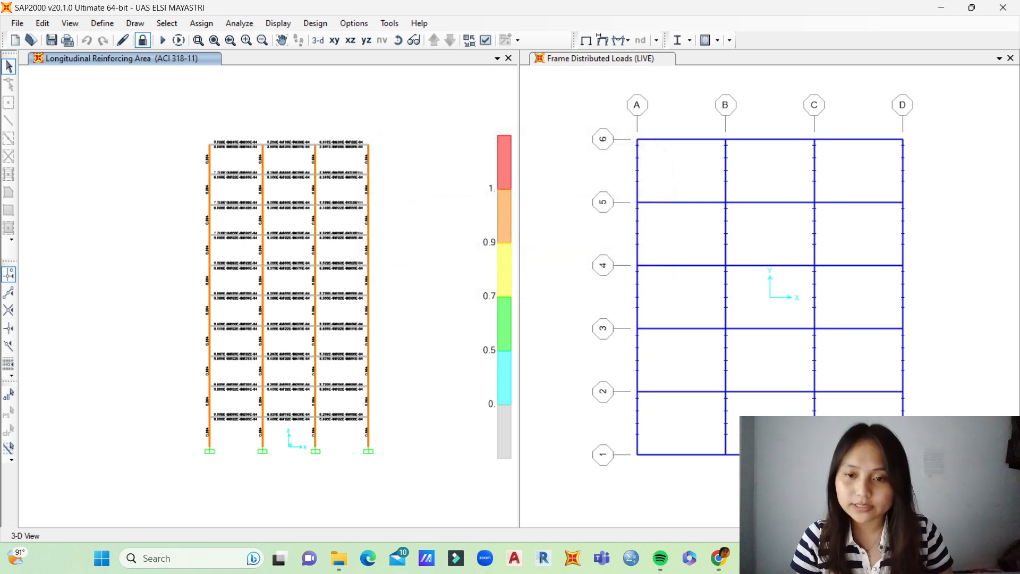
Step: Verify whether all concrete frame members pass the stress and capacity check
click(315, 23)
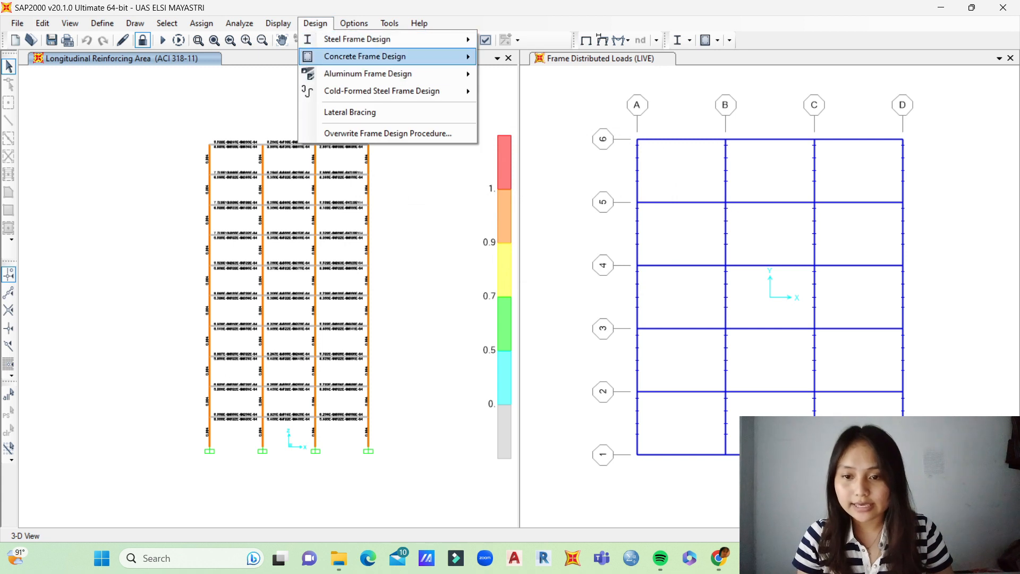
mouse_move(393, 56)
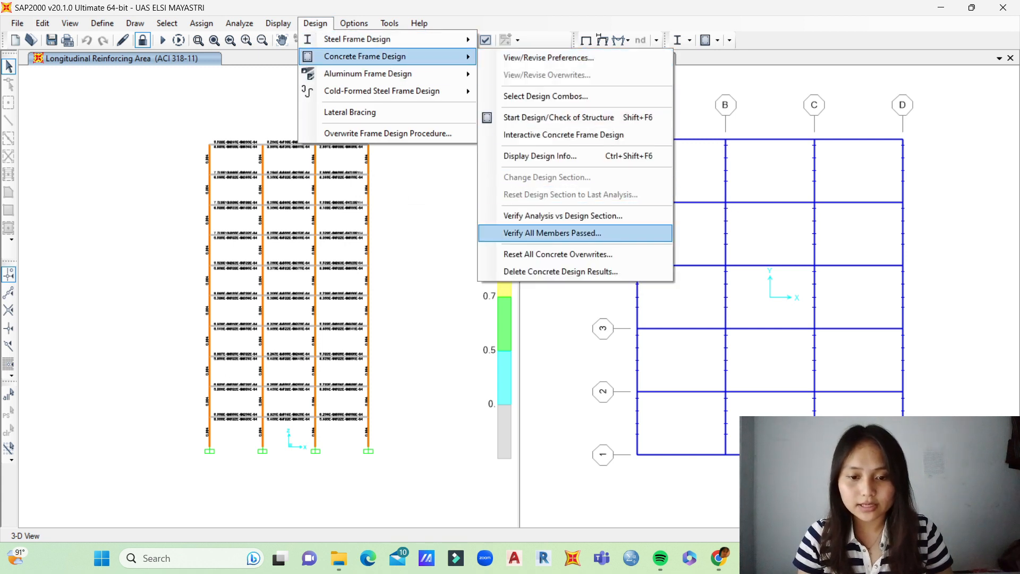
click(553, 233)
drag(511, 205, 509, 171)
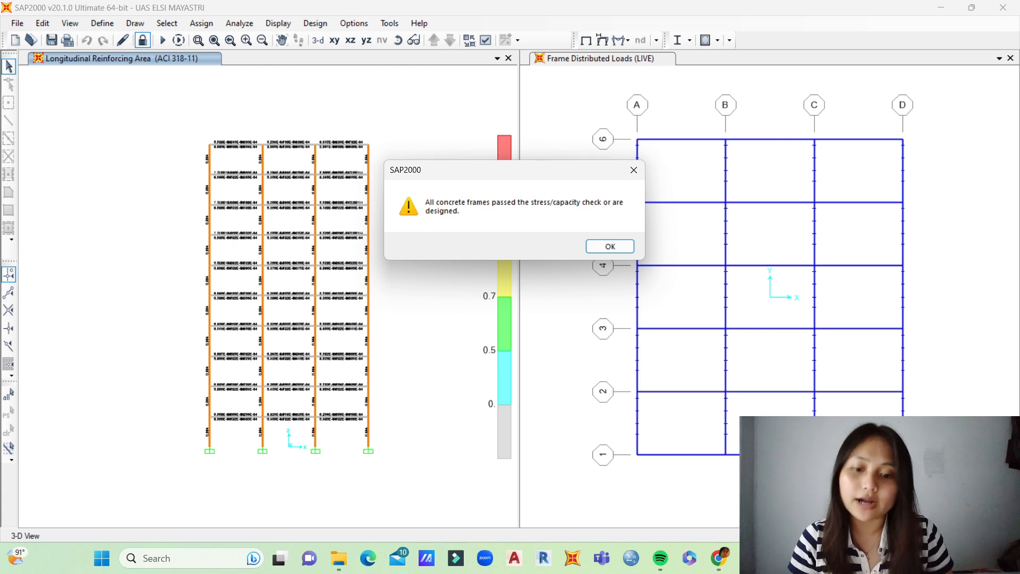
key(Return)
Step: Repeat the concrete frame verification of analysis versus design sections
click(315, 23)
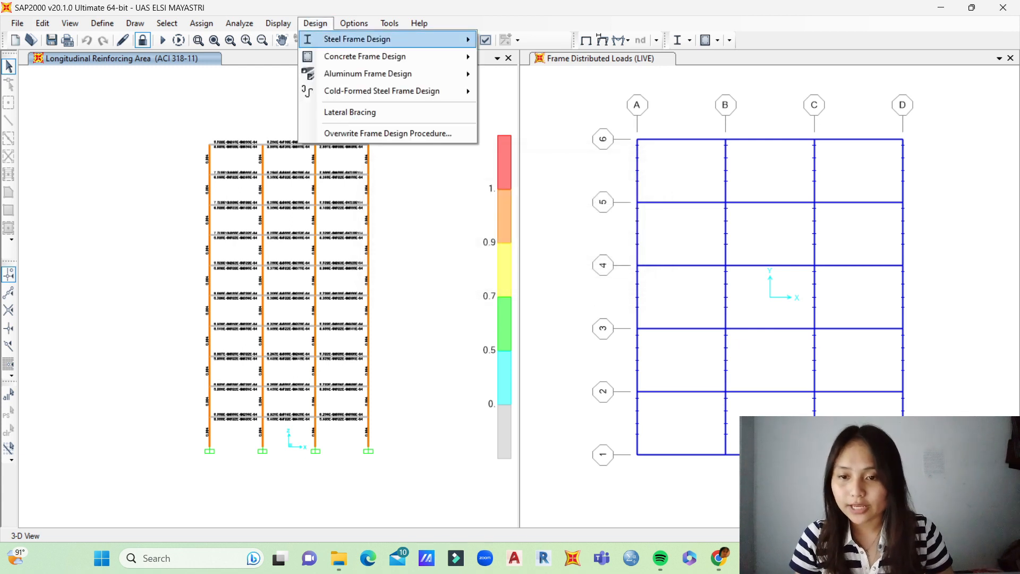
mouse_move(365, 57)
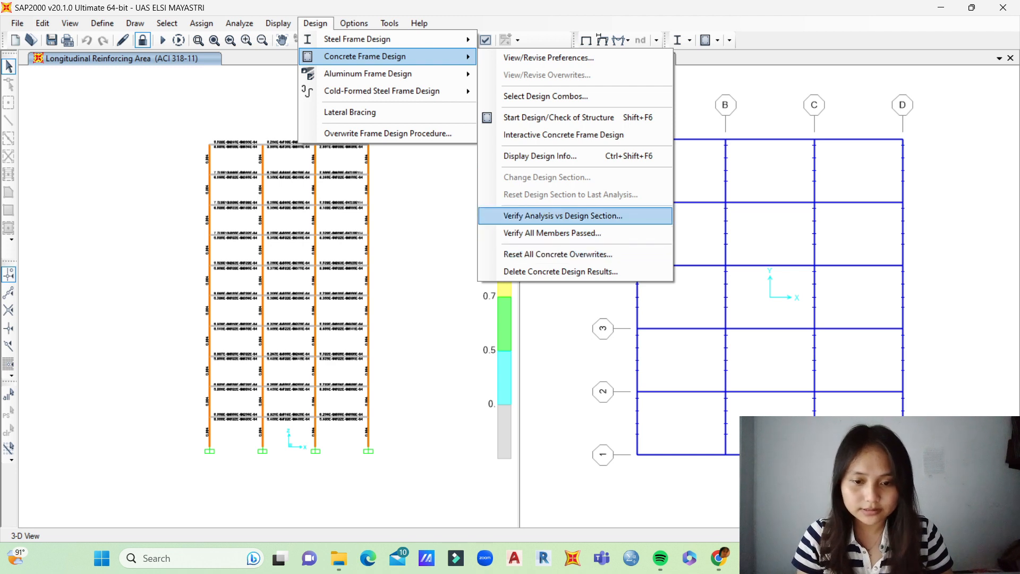
click(562, 215)
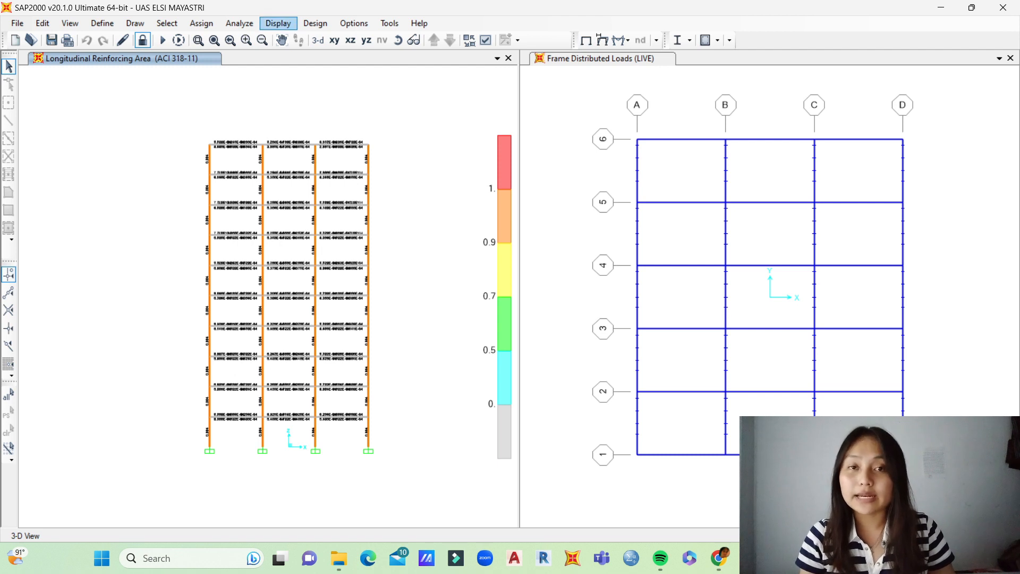
Step: Review which model definition, analysis results and design data tables are available for display, without selecting any
click(277, 23)
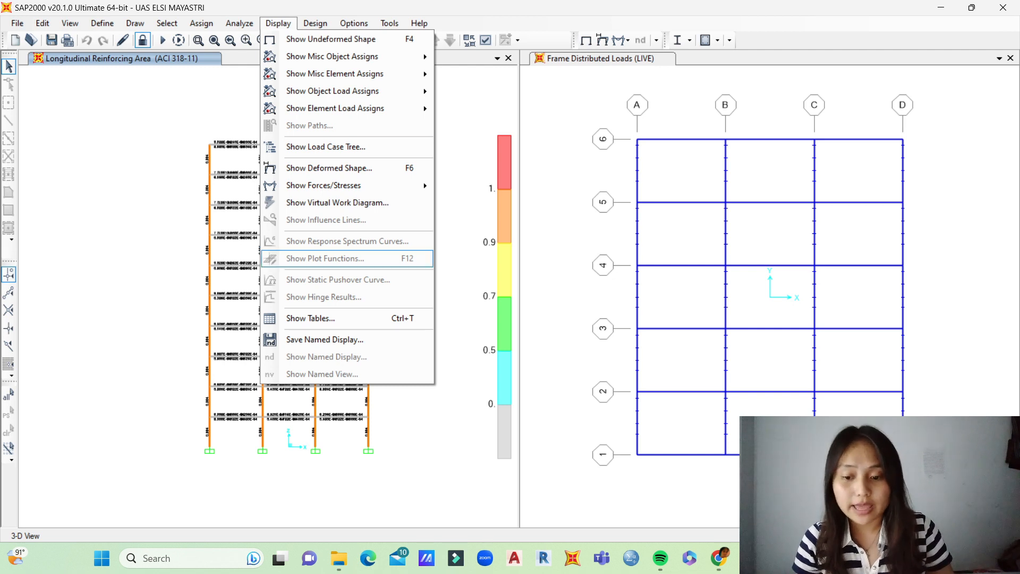
click(310, 318)
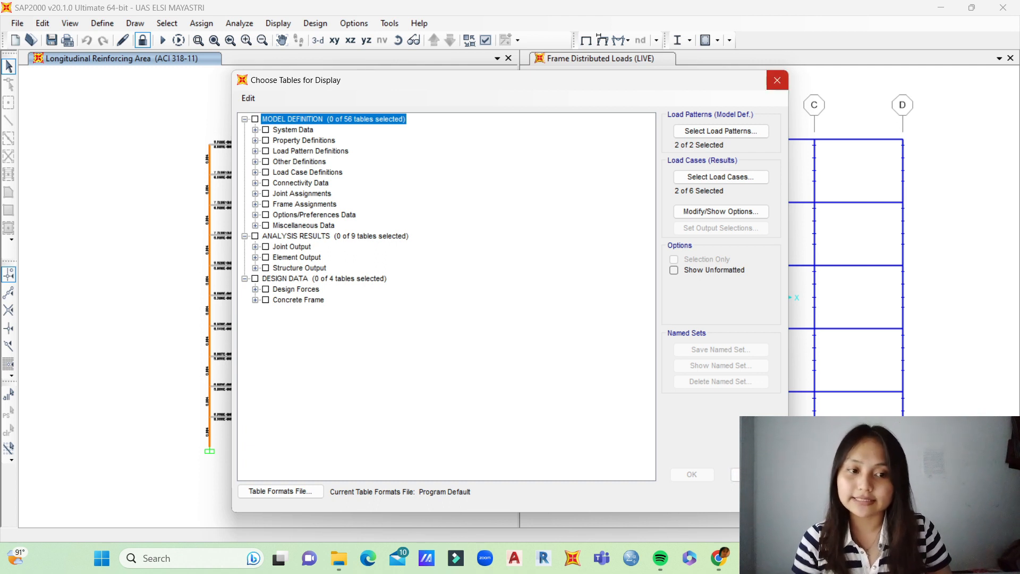
click(777, 80)
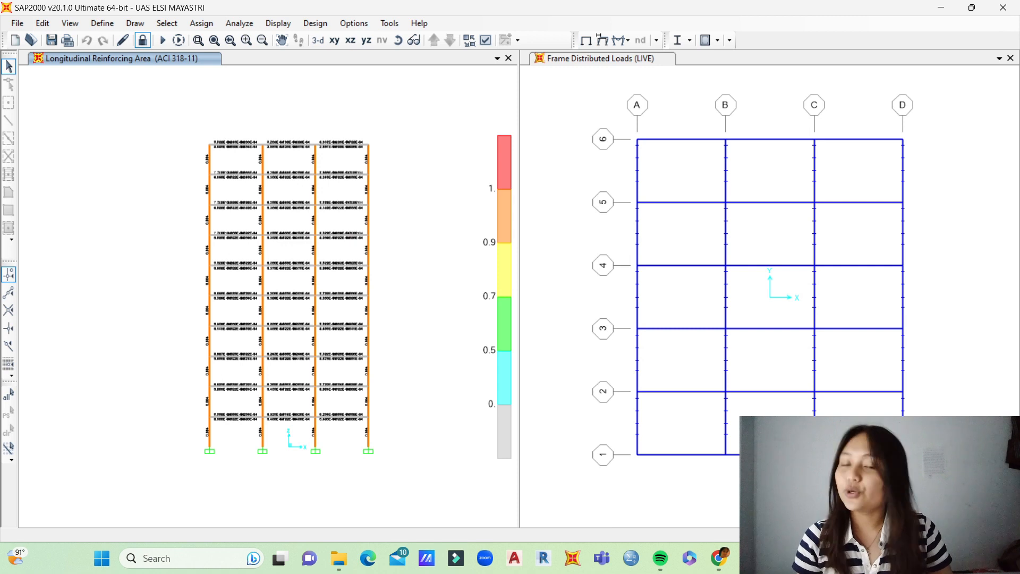